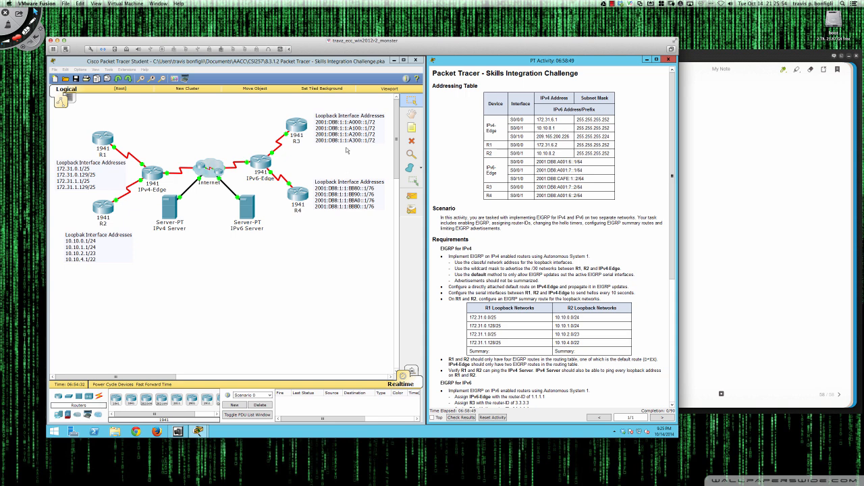
Read through the activity requirements, open router R1's device window, and place and widen it below the topology
{"action": "scroll", "coordinate": [531, 262], "scroll_direction": "down", "scroll_amount": 3}
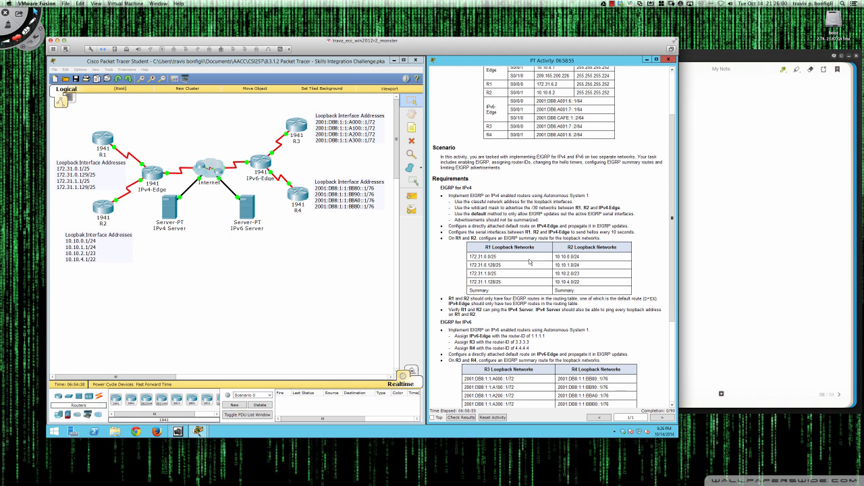
{"action": "scroll", "coordinate": [530, 262], "scroll_direction": "down", "scroll_amount": 4}
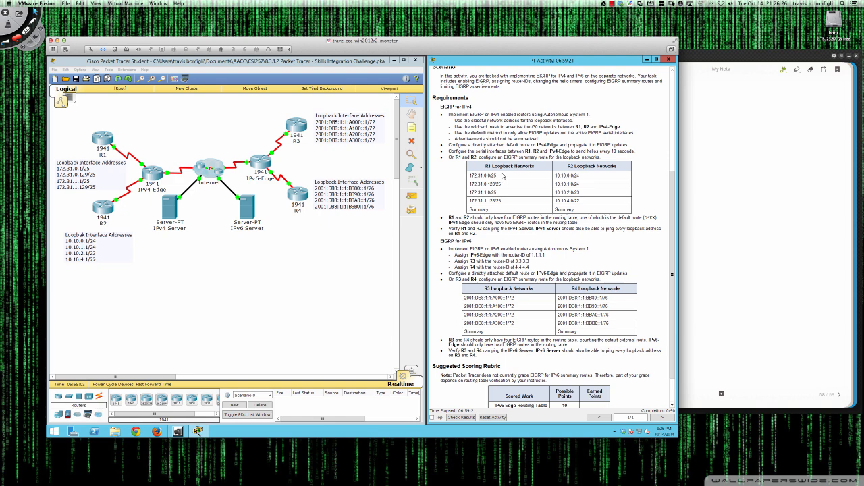
{"action": "scroll", "coordinate": [501, 175], "scroll_direction": "down", "scroll_amount": 2}
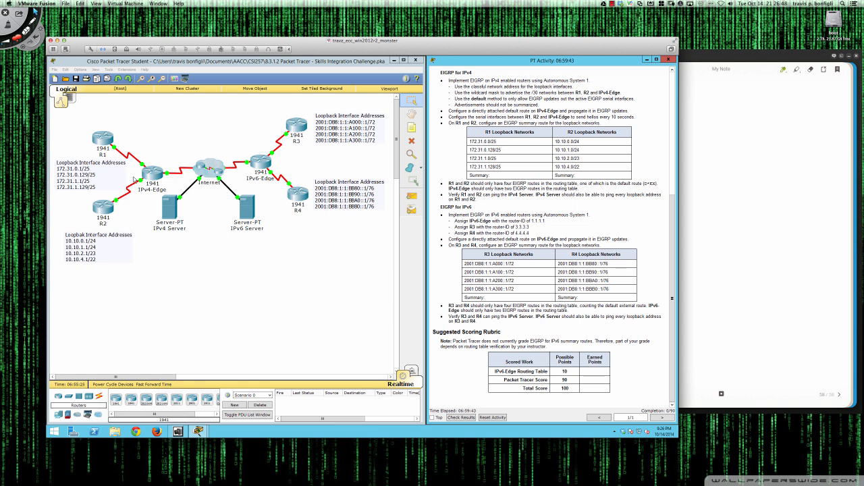
{"action": "left_click", "coordinate": [101, 138]}
{"action": "left_click_drag", "start_coordinate": [341, 162], "coordinate": [140, 239]}
{"action": "left_click_drag", "start_coordinate": [268, 291], "coordinate": [431, 292]}
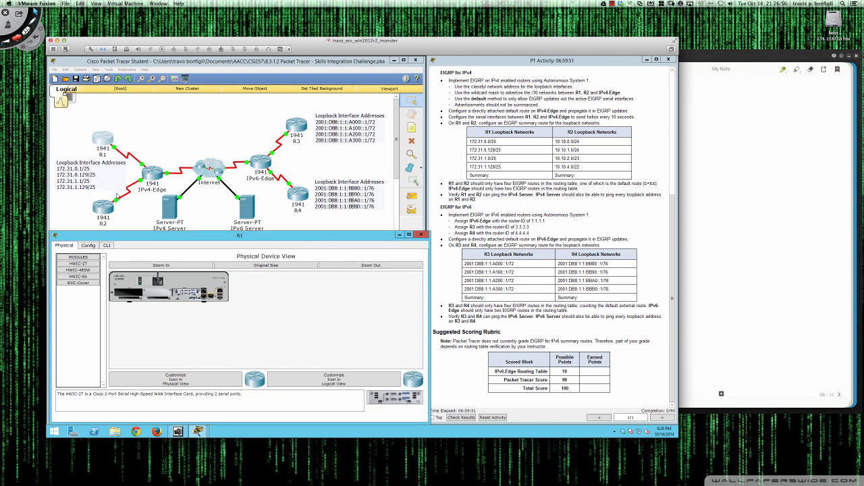
Open the IPv4-Edge router's device window, place and widen it below the topology, and show its command line
{"action": "left_click", "coordinate": [147, 184]}
{"action": "left_click_drag", "start_coordinate": [324, 161], "coordinate": [118, 237]}
{"action": "left_click_drag", "start_coordinate": [265, 297], "coordinate": [428, 299]}
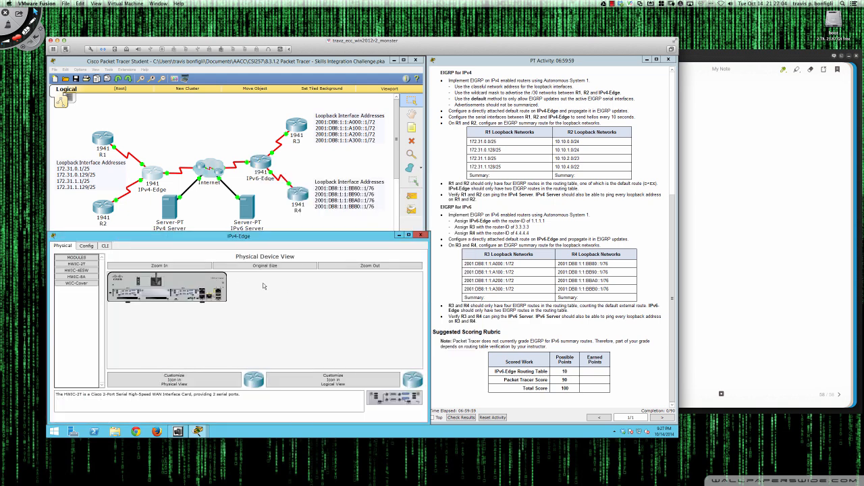
{"action": "left_click", "coordinate": [106, 246]}
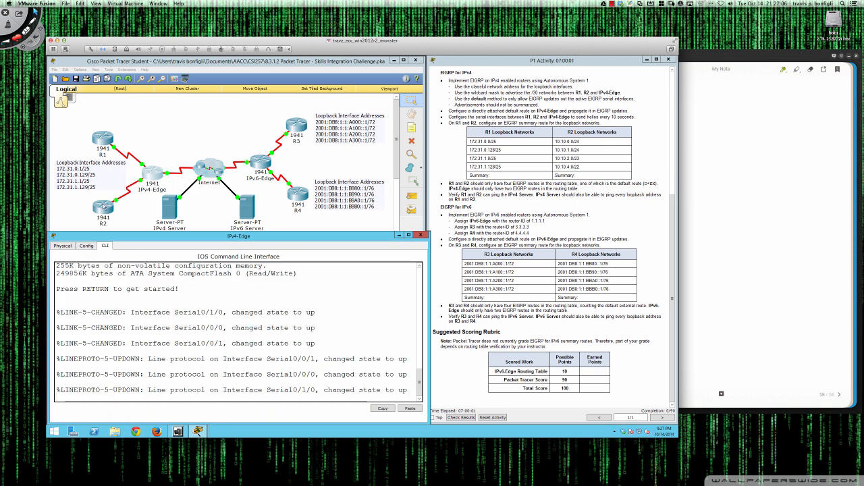
Open router R2's device window, place and widen it below the topology, and show its command line
{"action": "left_click", "coordinate": [103, 206]}
{"action": "left_click_drag", "start_coordinate": [352, 164], "coordinate": [145, 238]}
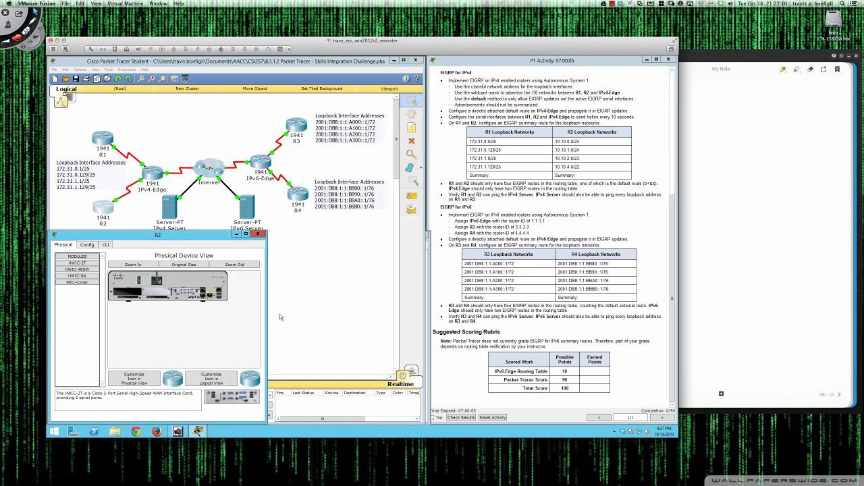
{"action": "left_click_drag", "start_coordinate": [264, 320], "coordinate": [430, 314]}
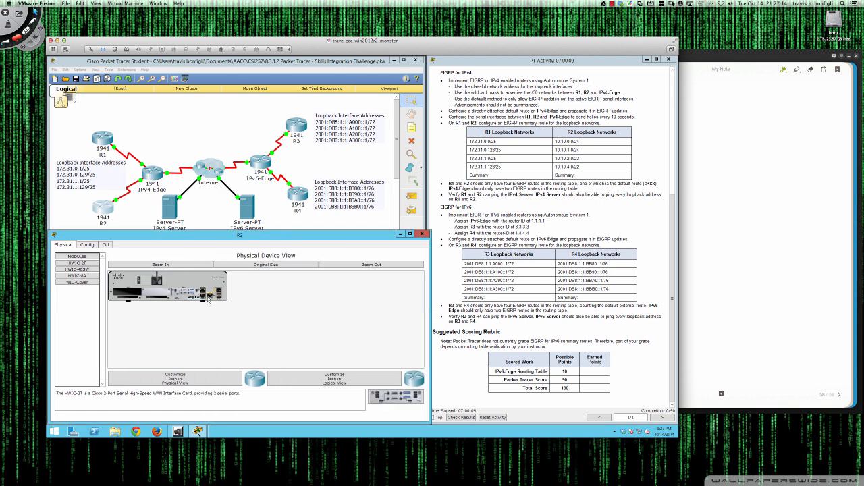
{"action": "left_click", "coordinate": [105, 245]}
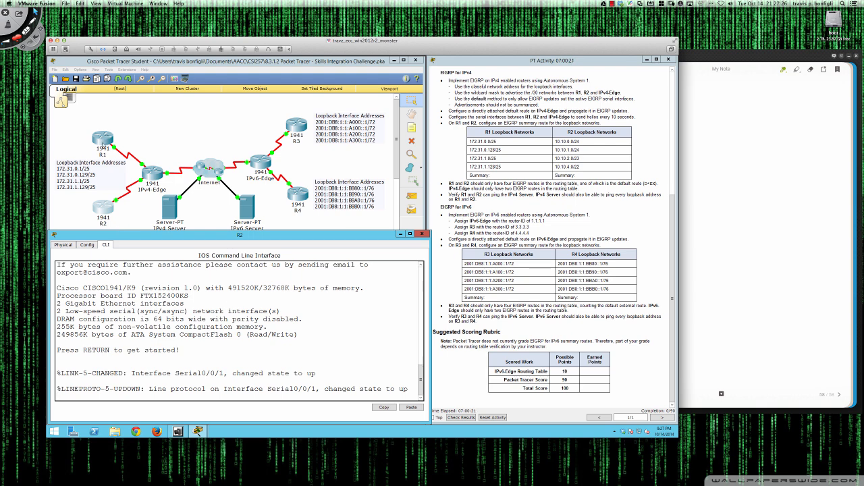
In R1's command line, enter global configuration mode and start EIGRP with autonomous system 1
{"action": "left_click", "coordinate": [105, 147]}
{"action": "left_click", "coordinate": [108, 246]}
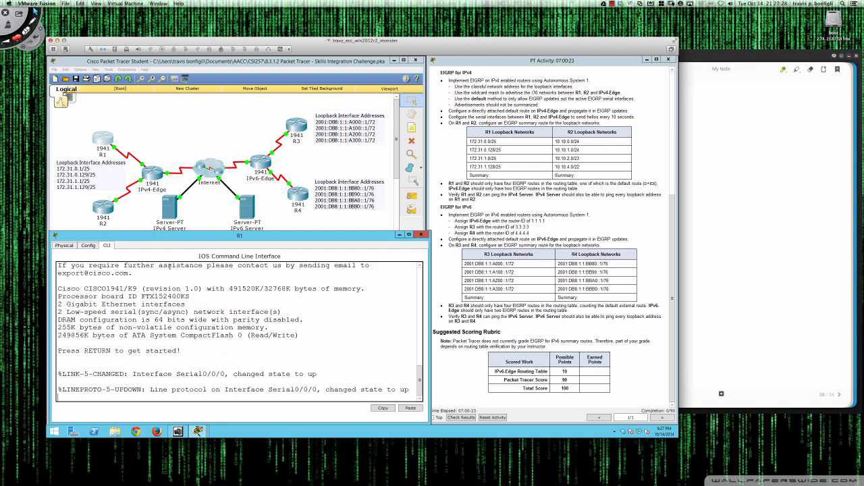
{"action": "key", "text": "Return"}
{"action": "key", "text": "Return"}
{"action": "key", "text": "Return"}
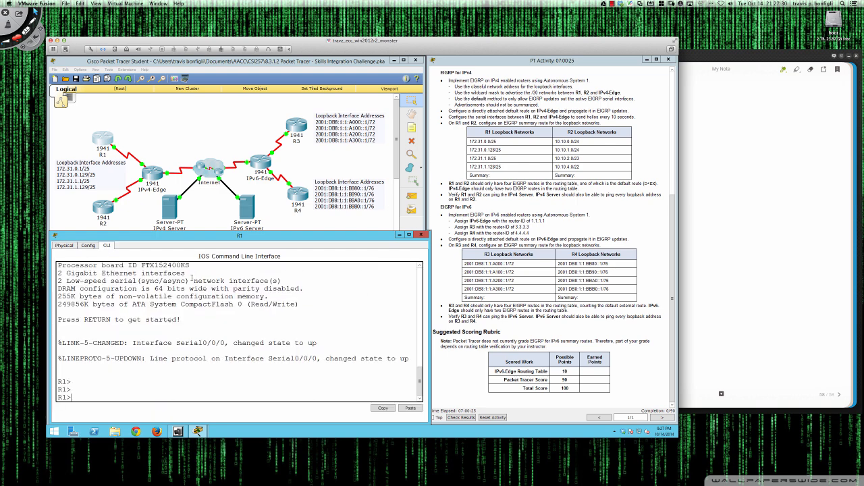
{"action": "type", "text": "en"}
{"action": "key", "text": "Return"}
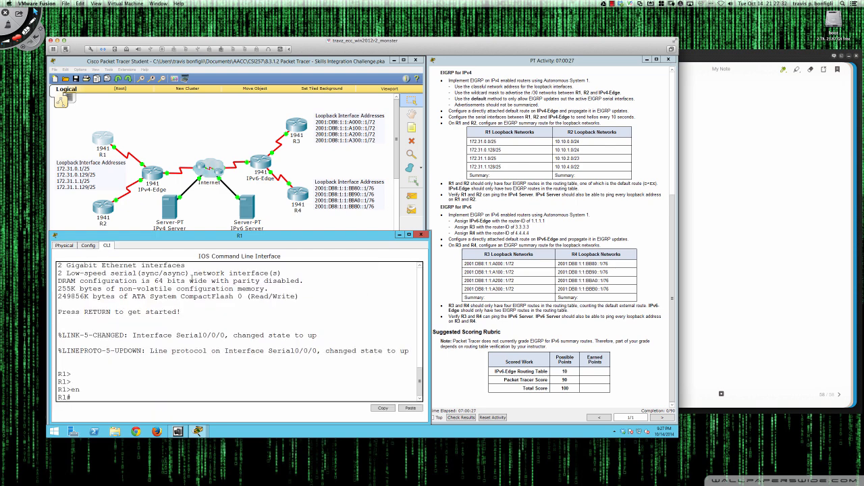
{"action": "type", "text": "conf t"}
{"action": "key", "text": "Return"}
{"action": "type", "text": "router eigrp"}
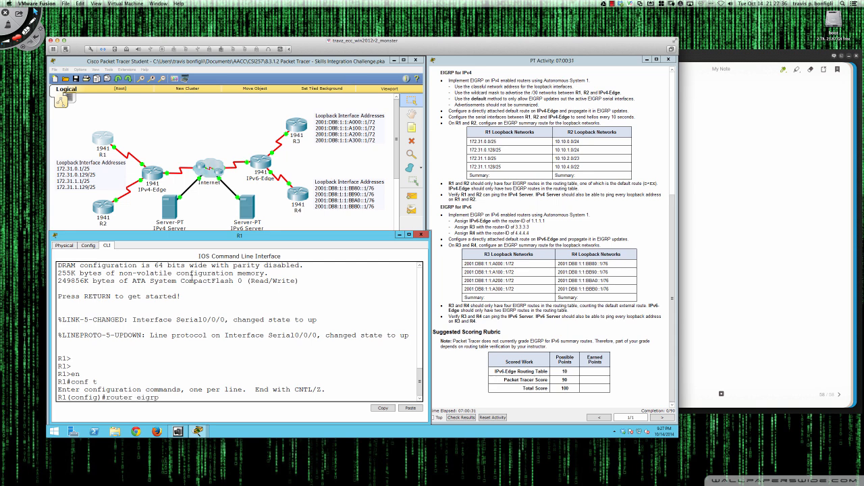
{"action": "type", "text": " 1"}
{"action": "key", "text": "Return"}
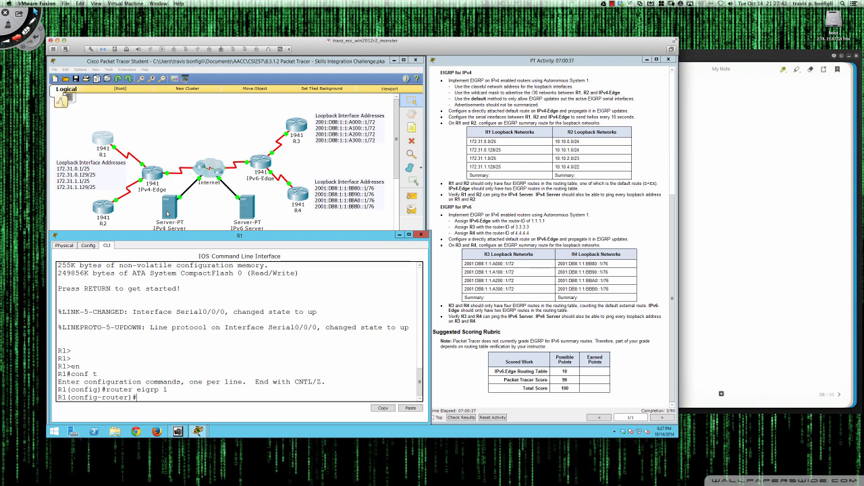
In the IPv4-Edge command line, enter global configuration mode and start EIGRP with autonomous system 1
{"action": "left_click", "coordinate": [156, 176]}
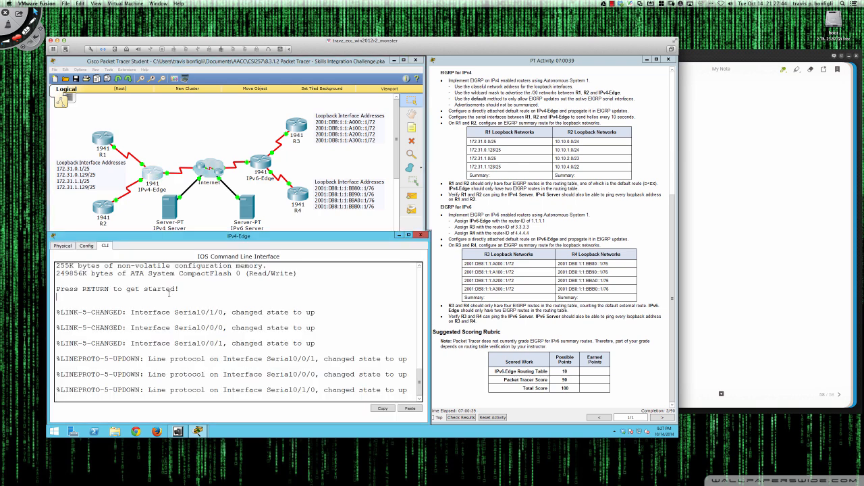
{"action": "key", "text": "Return"}
{"action": "key", "text": "Return"}
{"action": "key", "text": "Return"}
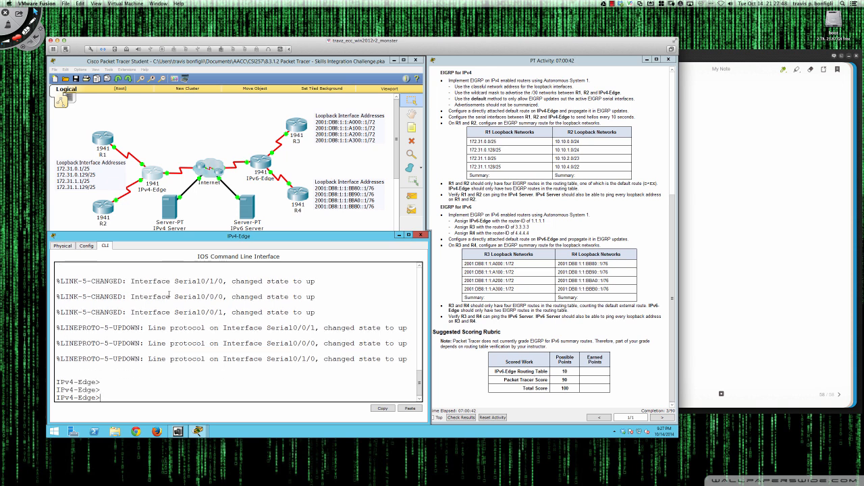
{"action": "type", "text": "en"}
{"action": "key", "text": "Return"}
{"action": "type", "text": "conf t"}
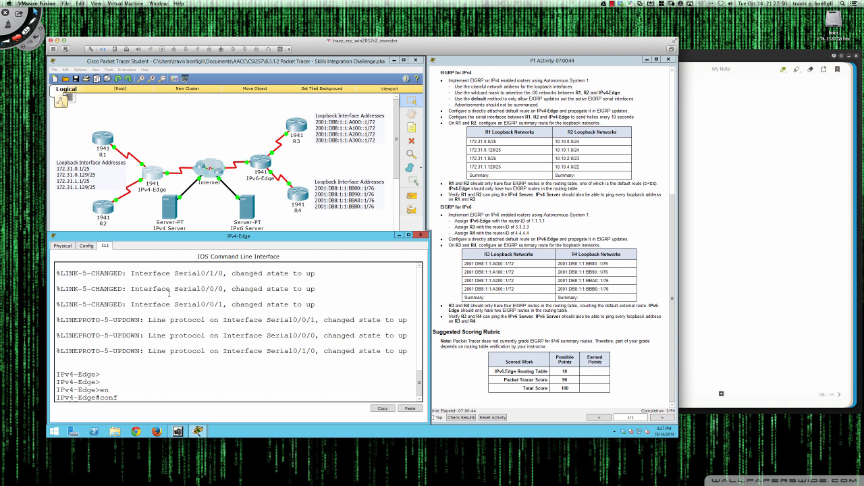
{"action": "key", "text": "Return"}
{"action": "type", "text": "router eigrp 1"}
{"action": "key", "text": "Return"}
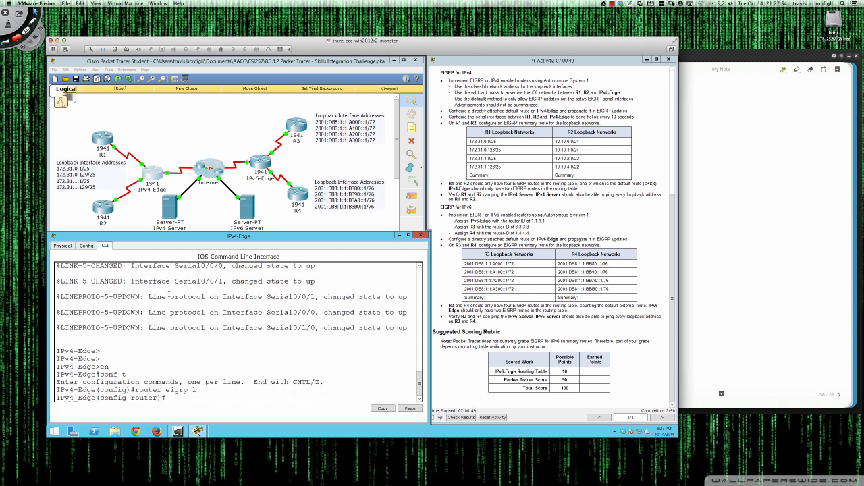
In R2's command line, enter global configuration mode and start EIGRP with autonomous system 1
{"action": "left_click", "coordinate": [103, 208]}
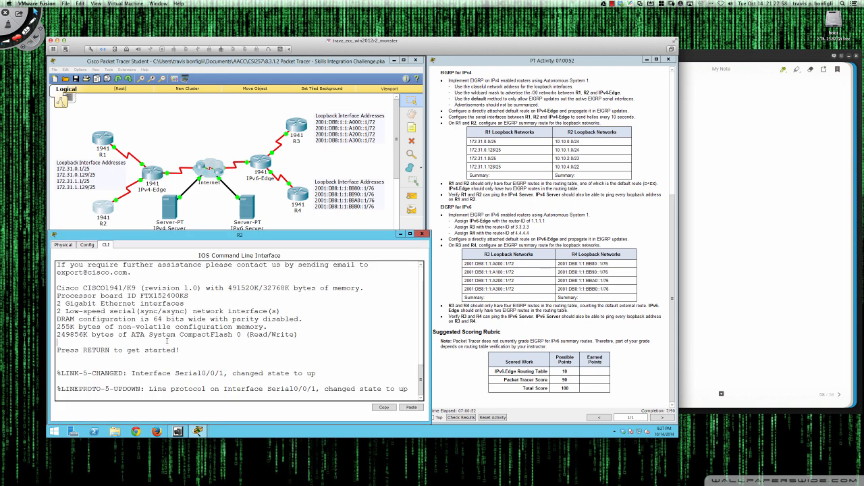
{"action": "key", "text": "Return"}
{"action": "key", "text": "Return"}
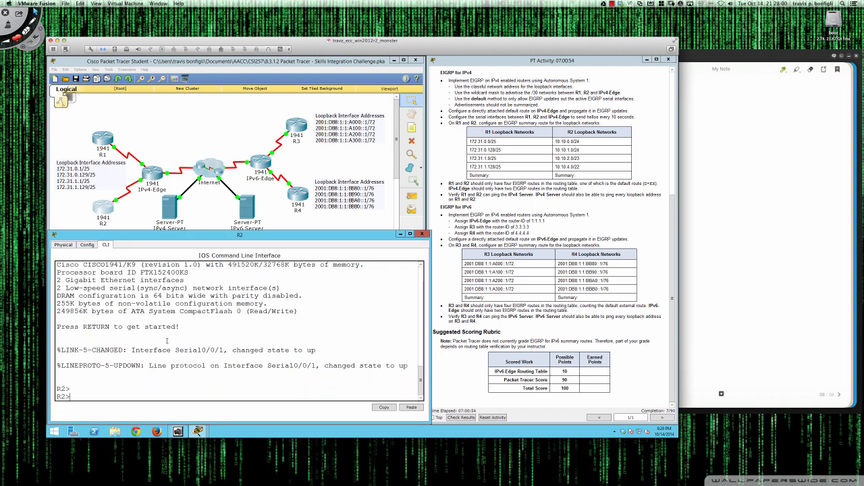
{"action": "type", "text": "en"}
{"action": "key", "text": "Return"}
{"action": "type", "text": "confi"}
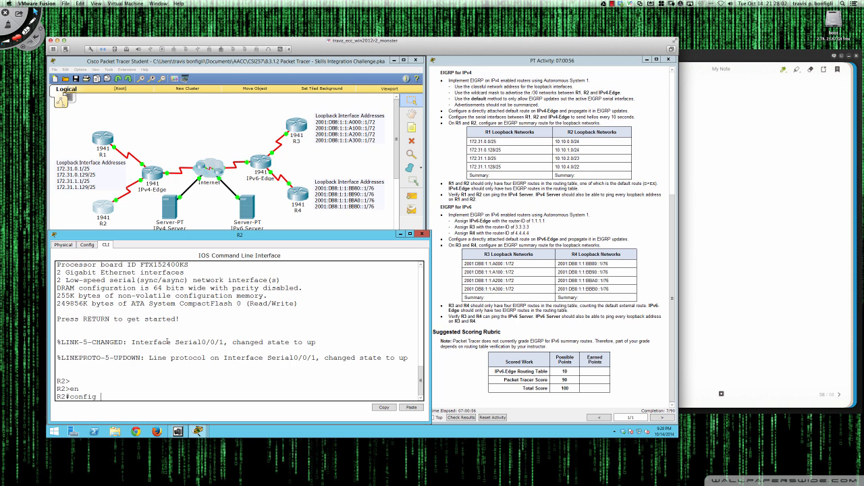
{"action": "type", "text": " t"}
{"action": "key", "text": "Return"}
{"action": "type", "text": "router eigrp 1"}
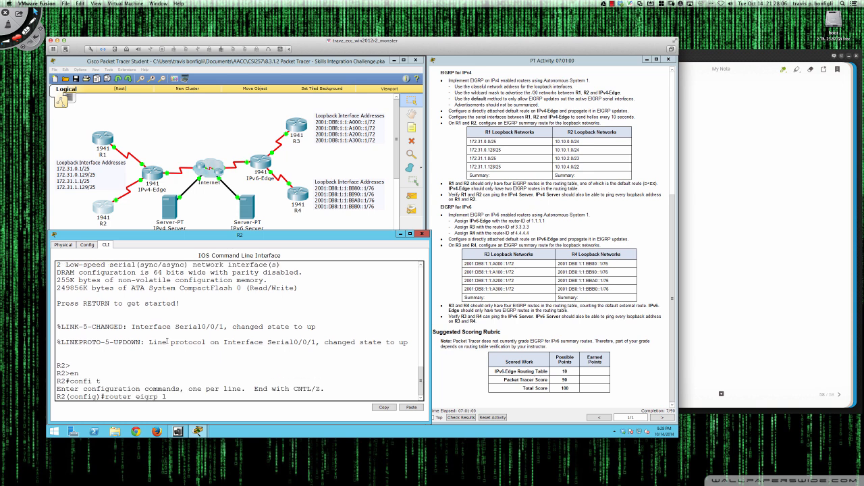
{"action": "key", "text": "Return"}
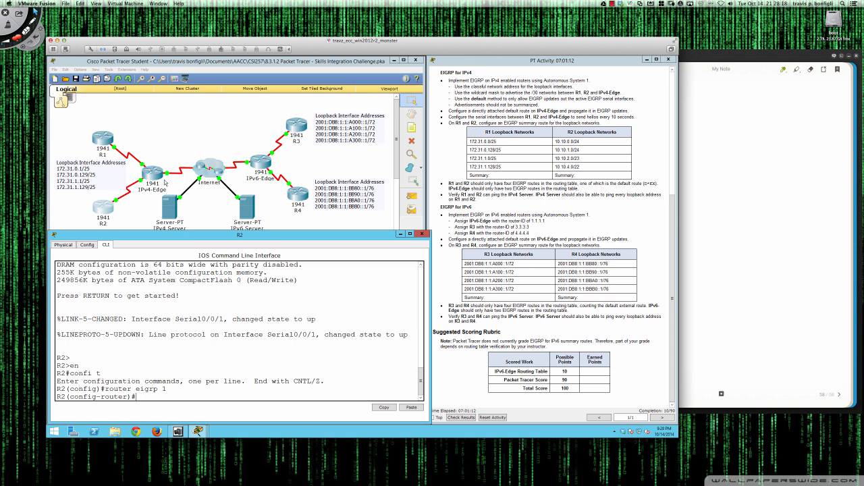
Read the EIGRP for IPv4 requirement about using the classful network address for the loopback interfaces
{"action": "left_click_drag", "start_coordinate": [452, 86], "coordinate": [574, 87]}
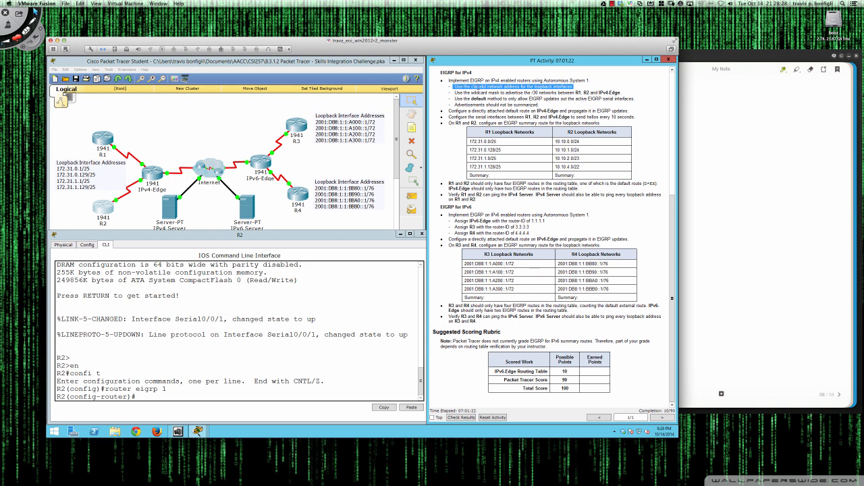
{"action": "left_click", "coordinate": [456, 87]}
{"action": "left_click_drag", "start_coordinate": [456, 87], "coordinate": [574, 87]}
{"action": "left_click", "coordinate": [496, 86]}
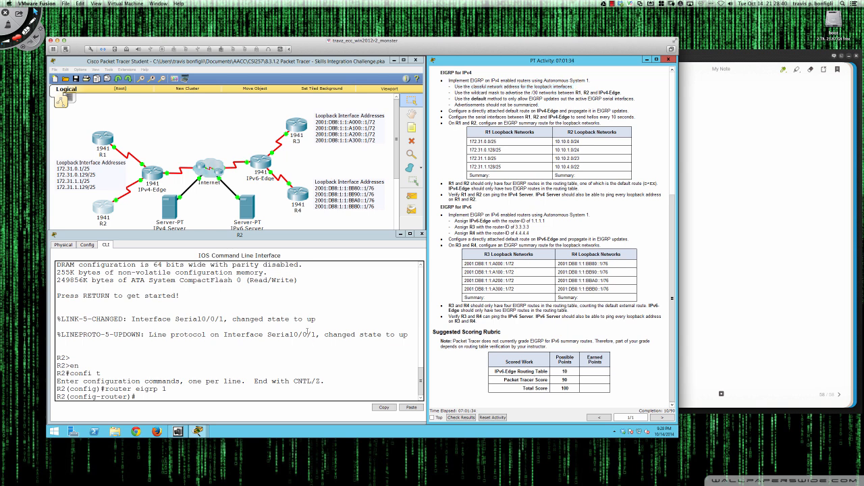
Advertise network 172.31.0.0 without a mask in R2's EIGRP process
{"action": "left_click", "coordinate": [300, 352]}
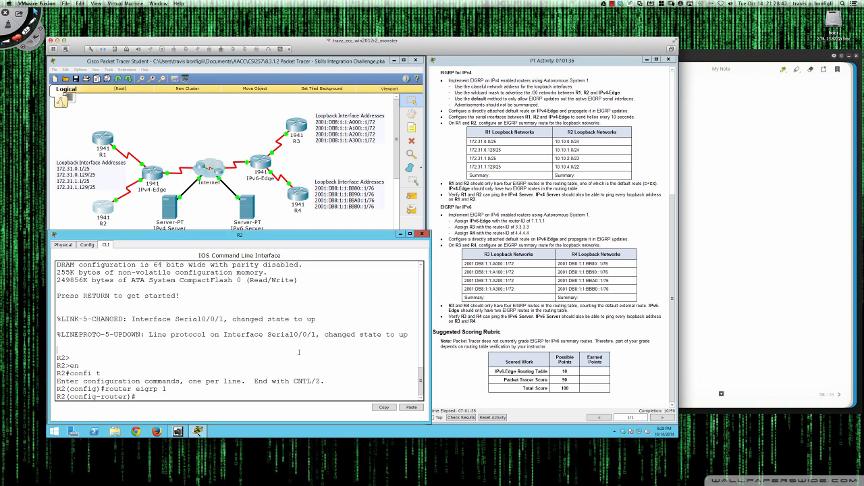
{"action": "type", "text": "net"}
{"action": "key", "text": "Tab"}
{"action": "type", "text": "172.31.0.0"}
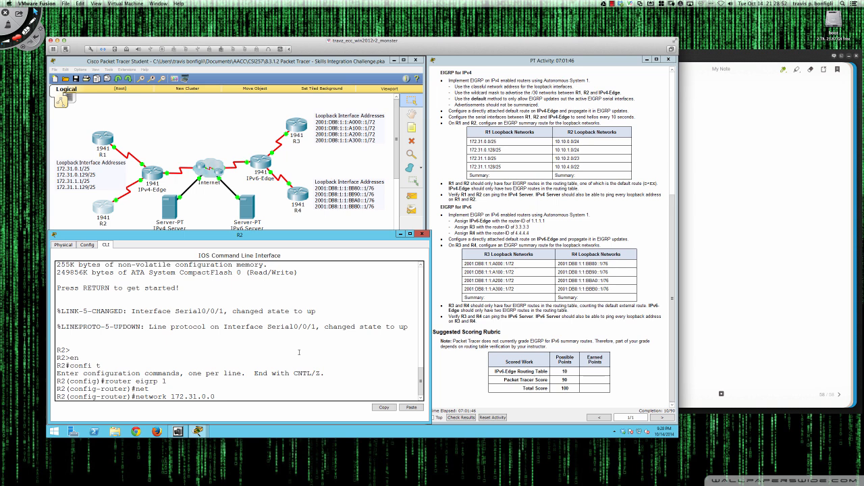
{"action": "type", "text": " 25"}
{"action": "key", "text": "BackSpace"}
{"action": "key", "text": "BackSpace"}
{"action": "key", "text": "BackSpace"}
{"action": "key", "text": "BackSpace"}
{"action": "key", "text": "Return"}
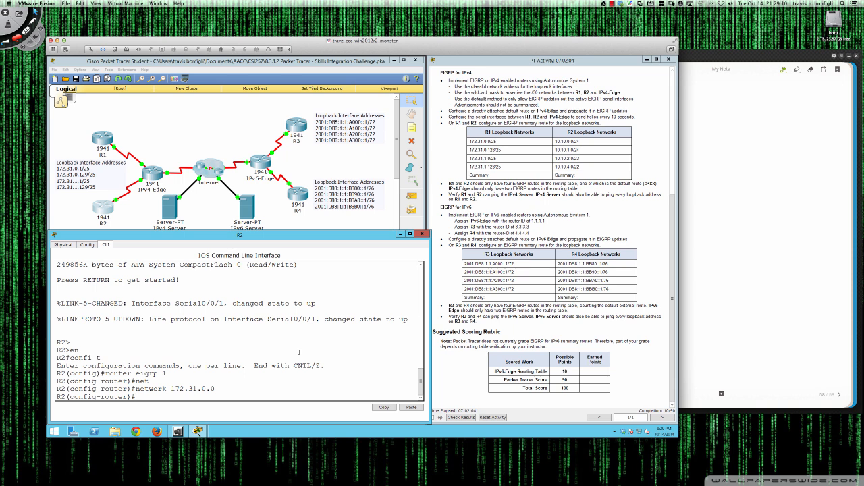
Remove the network 172.31.0.0 statement from R2's EIGRP process
{"action": "key", "text": "Up"}
{"action": "key", "text": "ctrl+a"}
{"action": "type", "text": "no"}
{"action": "key", "text": "Return"}
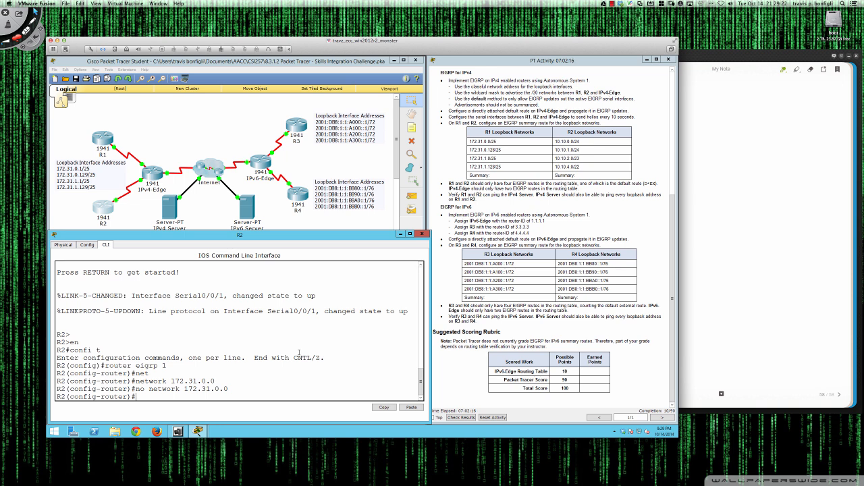
Advertise network 172.31.0.0 with the mask 255.255.0.0 in R2's EIGRP process
{"action": "key", "text": "Up"}
{"action": "key", "text": "Up"}
{"action": "type", "text": "255.255.0.0"}
{"action": "key", "text": "Return"}
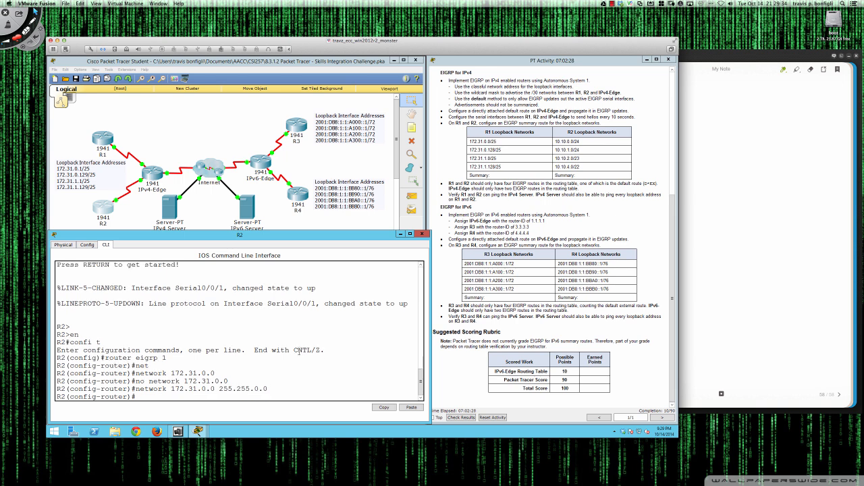
Display R2's running configuration to check the network statement under router eigrp 1, and review the activity's addressing table
{"action": "type", "text": "do sh run"}
{"action": "key", "text": "Return"}
{"action": "key", "text": "space"}
{"action": "key", "text": "space"}
{"action": "key", "text": "space"}
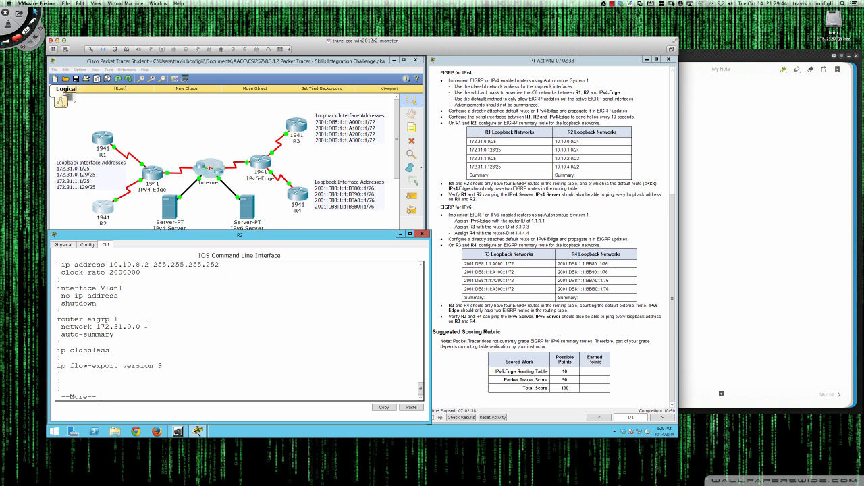
{"action": "left_click_drag", "start_coordinate": [61, 327], "coordinate": [142, 327]}
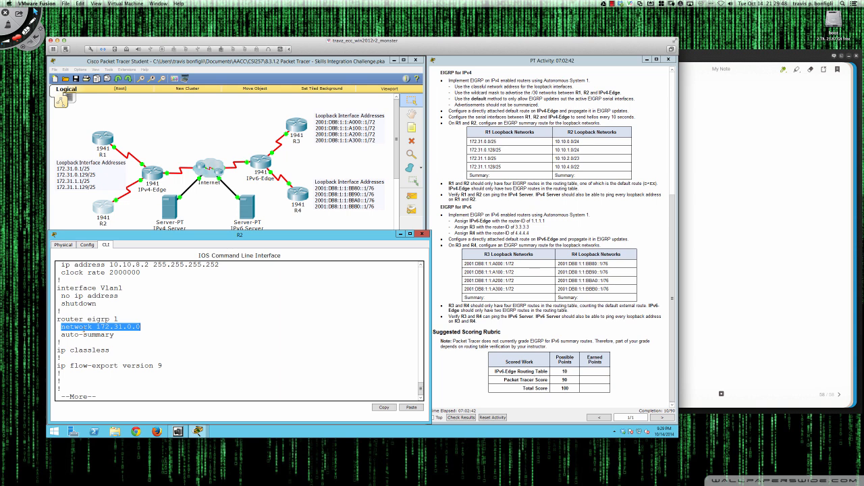
{"action": "left_click", "coordinate": [145, 328]}
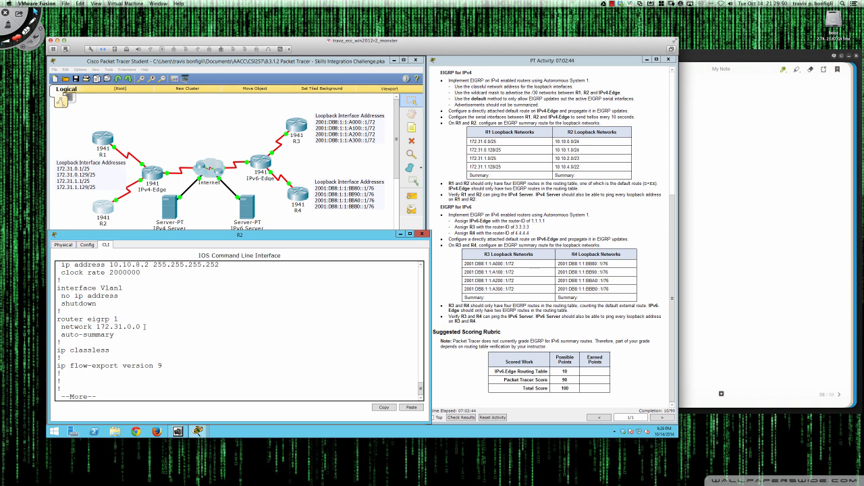
{"action": "key", "text": "space"}
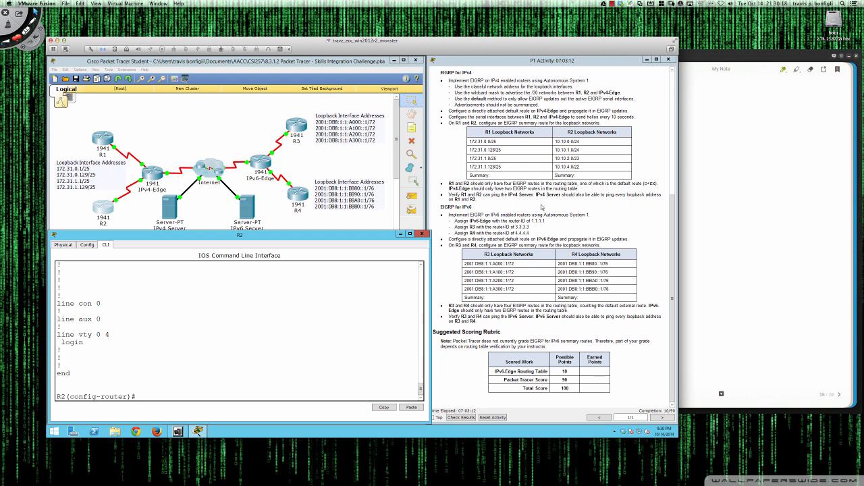
{"action": "scroll", "coordinate": [543, 208], "scroll_direction": "up", "scroll_amount": 5}
{"action": "scroll", "coordinate": [543, 208], "scroll_direction": "up", "scroll_amount": 3}
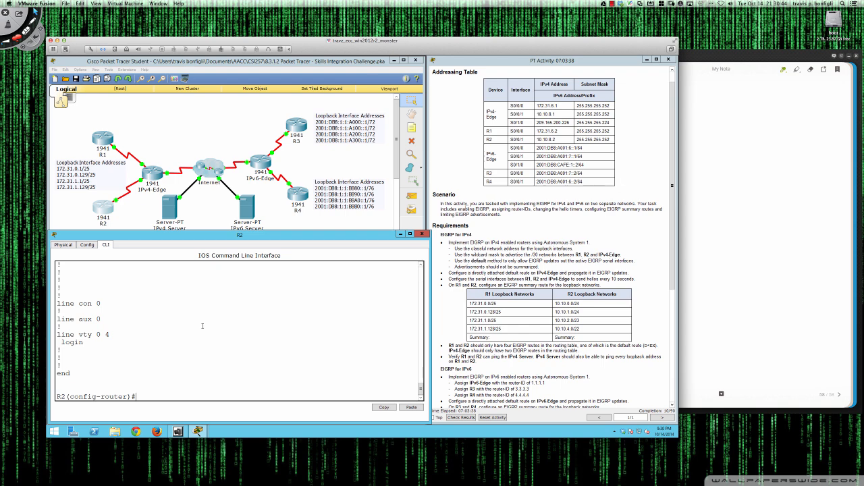
Remove the network 172.31.0.0 255.255.0.0 statement from R2's EIGRP process
{"action": "left_click", "coordinate": [103, 139]}
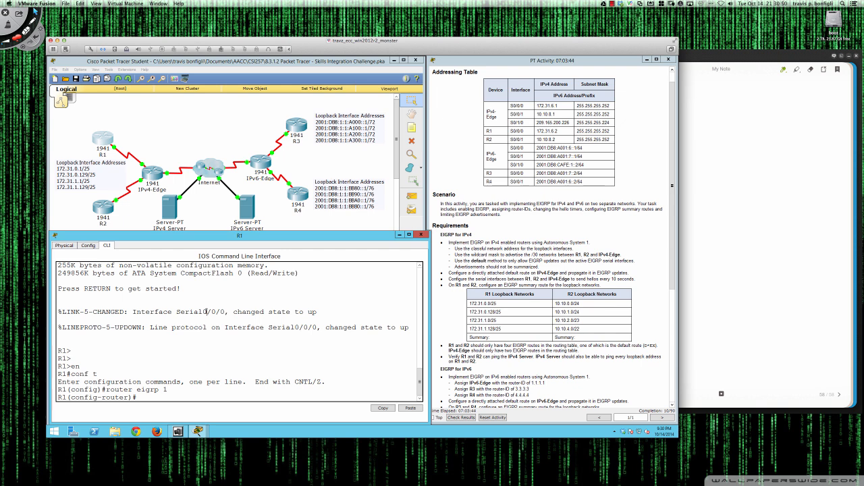
{"action": "left_click", "coordinate": [106, 210]}
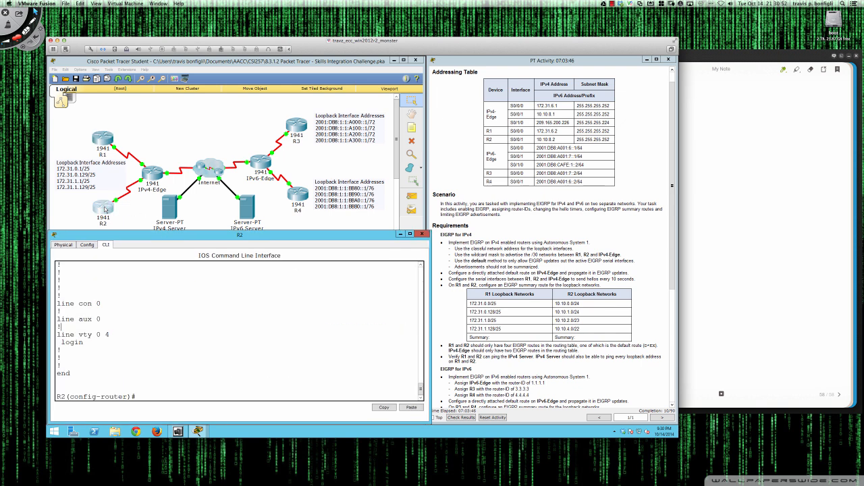
{"action": "type", "text": "do sh run"}
{"action": "key", "text": "Up"}
{"action": "type", "text": "no"}
{"action": "key", "text": "Return"}
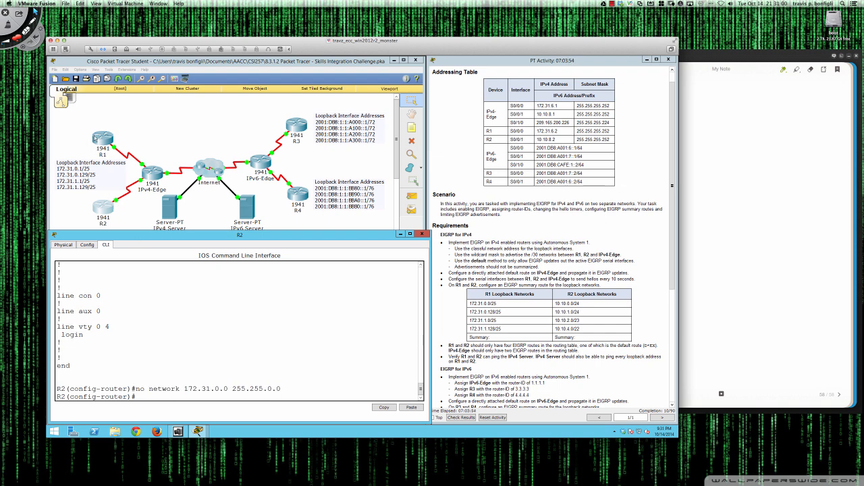
Advertise the classful network 172.31.0.0 in R1's EIGRP process
{"action": "left_click", "coordinate": [98, 139]}
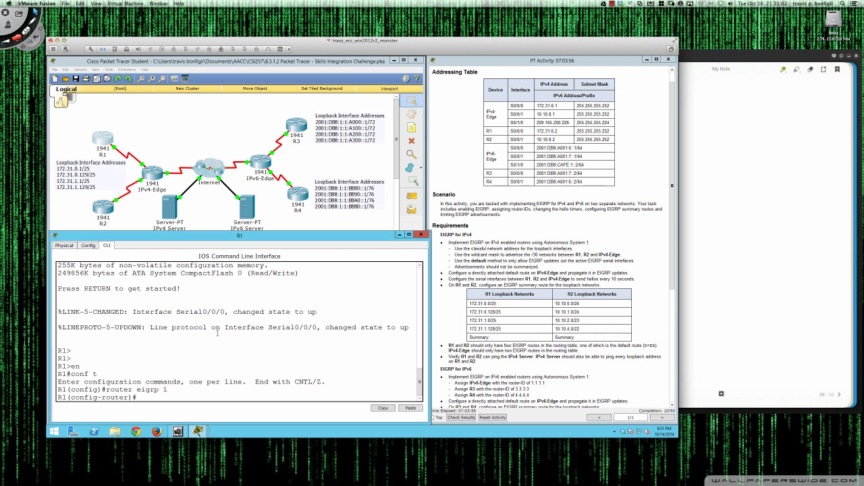
{"action": "type", "text": "net"}
{"action": "key", "text": "Tab"}
{"action": "type", "text": "172."}
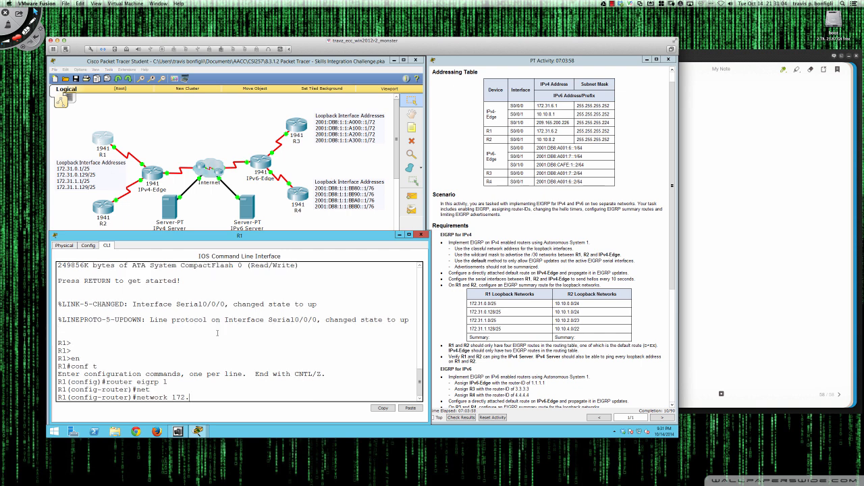
{"action": "type", "text": "31.0.0"}
{"action": "key", "text": "Return"}
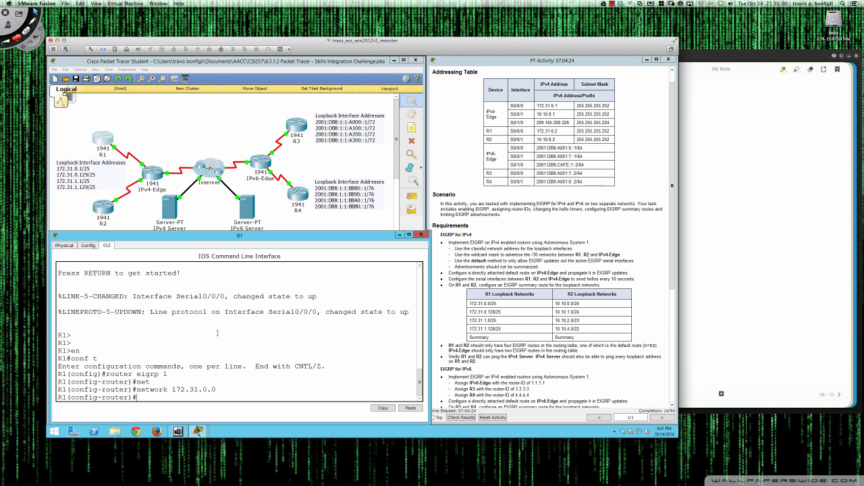
Advertise R1's serial link network 172.31.6.0 with wildcard mask 0.0.0.3 in its EIGRP process
{"action": "type", "text": "net"}
{"action": "key", "text": "Tab"}
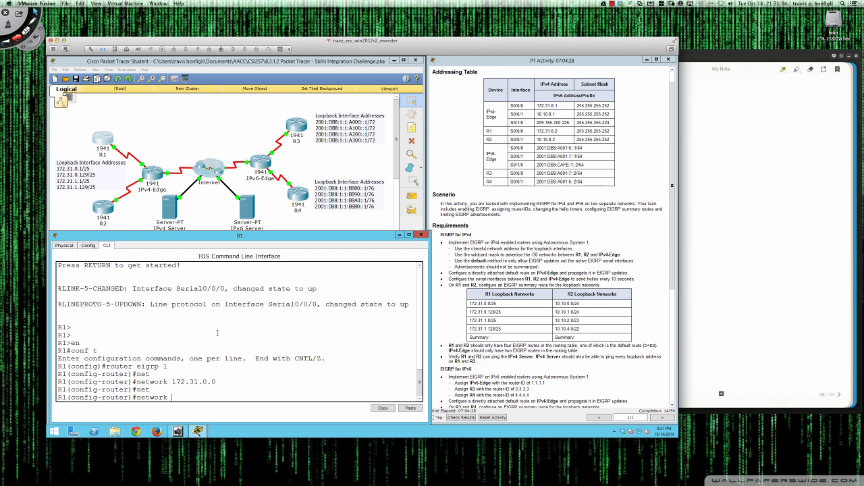
{"action": "type", "text": "172.31.6.0 0.0.0.3"}
{"action": "key", "text": "Return"}
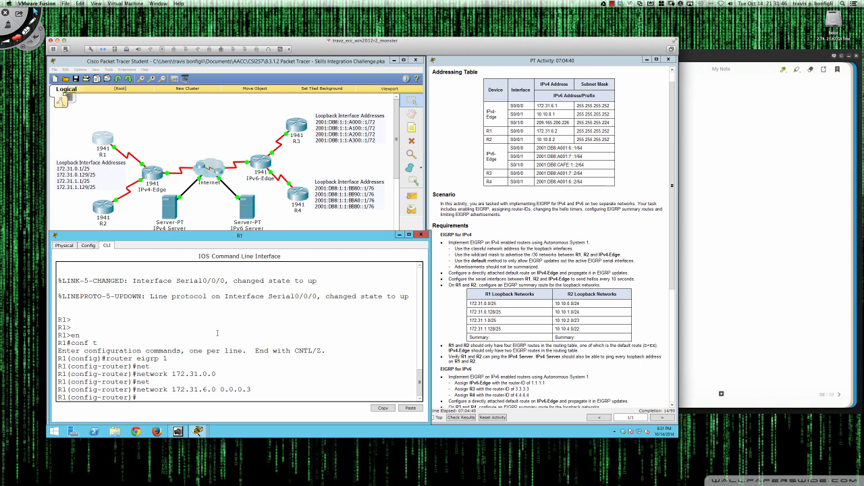
Enter network 172.31.0.0 again in R1's EIGRP process, this time with wildcard mask 0.0.255.255
{"action": "key", "text": "Up"}
{"action": "key", "text": "Up"}
{"action": "key", "text": "Up"}
{"action": "type", "text": "0.0.255.255"}
{"action": "key", "text": "Return"}
Display R1's running configuration and examine the network statements under router eigrp 1
{"action": "type", "text": "do sh run"}
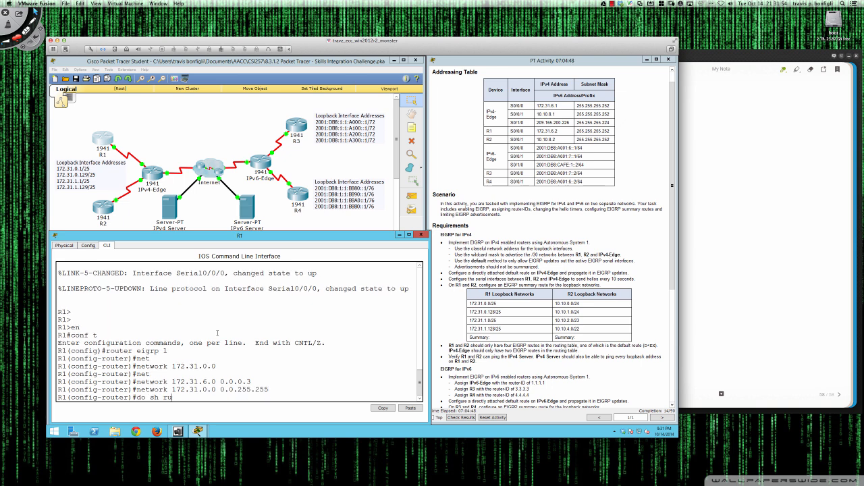
{"action": "key", "text": "Return"}
{"action": "key", "text": "space"}
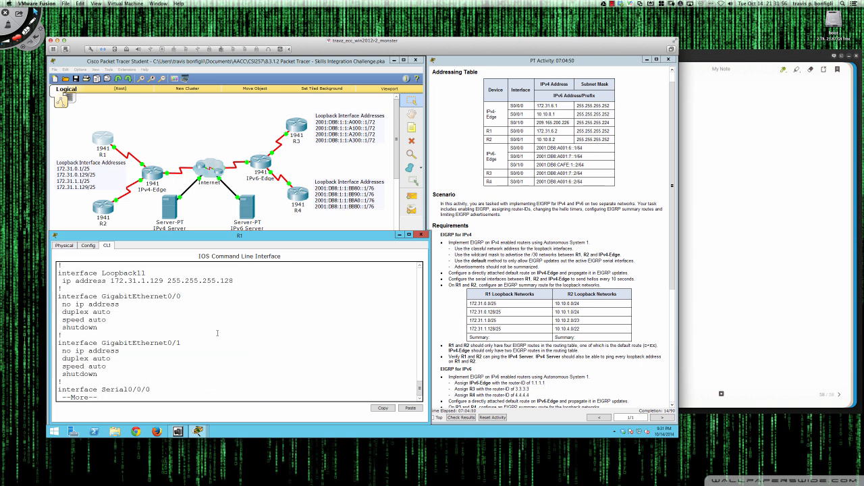
{"action": "key", "text": "Return"}
{"action": "key", "text": "Return"}
{"action": "key", "text": "Return"}
{"action": "key", "text": "Return"}
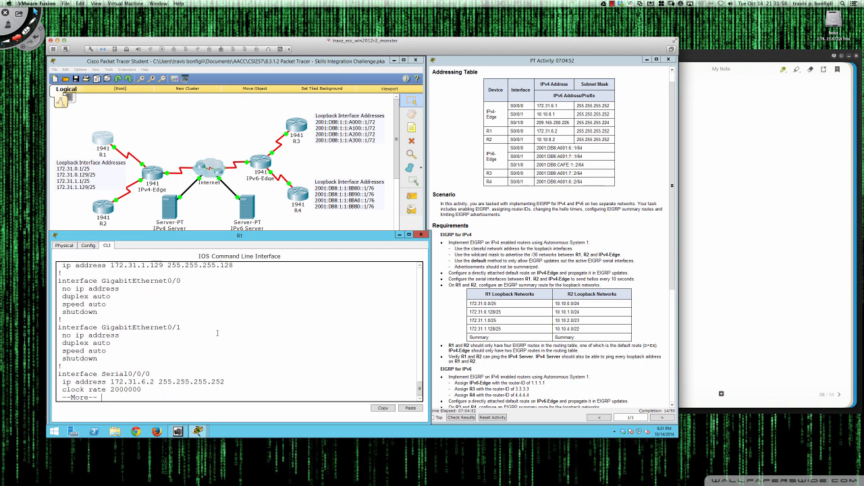
{"action": "key", "text": "Return"}
{"action": "key", "text": "Return"}
{"action": "key", "text": "Return"}
{"action": "key", "text": "Return"}
{"action": "key", "text": "Return"}
{"action": "key", "text": "Return"}
{"action": "key", "text": "Return"}
{"action": "key", "text": "Return"}
{"action": "key", "text": "Return"}
{"action": "key", "text": "Return"}
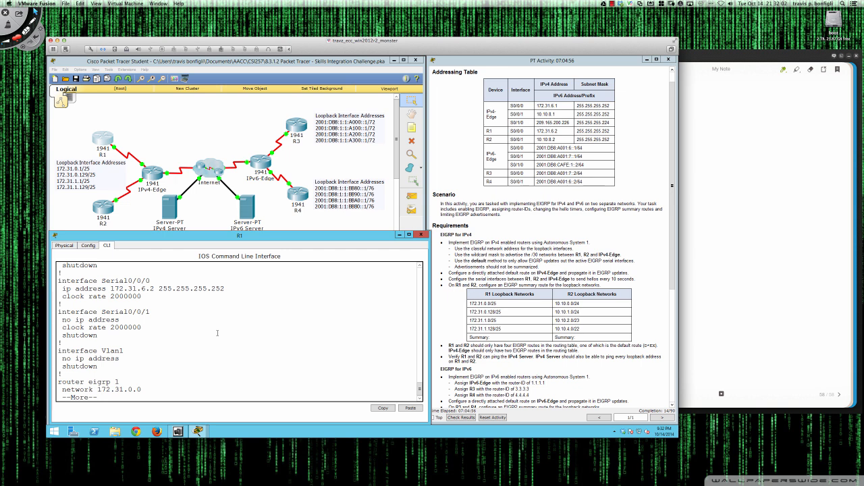
{"action": "key", "text": "Return"}
{"action": "key", "text": "Return"}
{"action": "key", "text": "Return"}
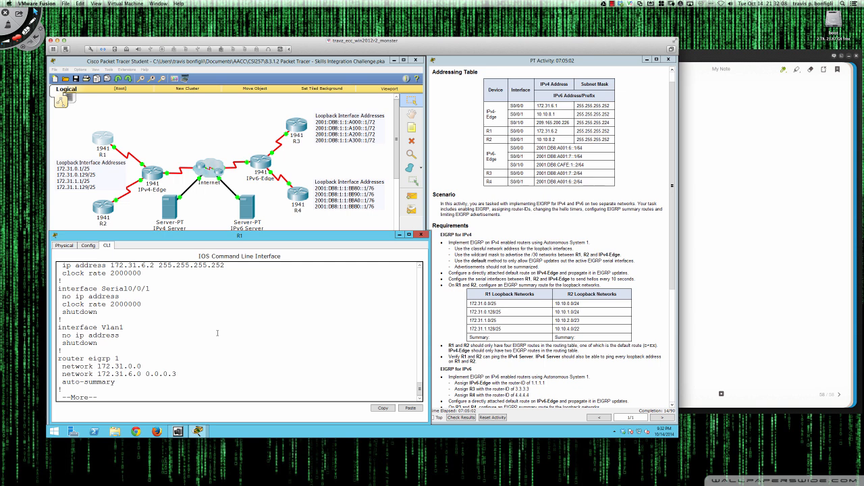
{"action": "key", "text": "q"}
{"action": "left_click_drag", "start_coordinate": [63, 358], "coordinate": [142, 357]}
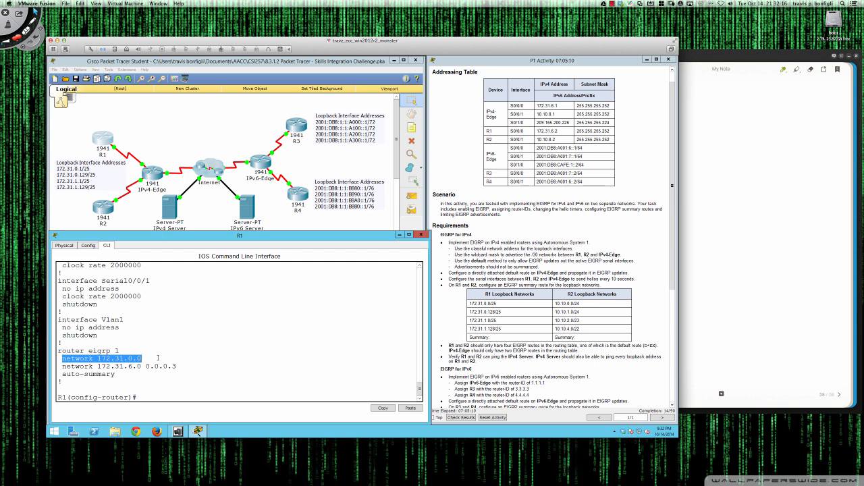
{"action": "left_click", "coordinate": [158, 358]}
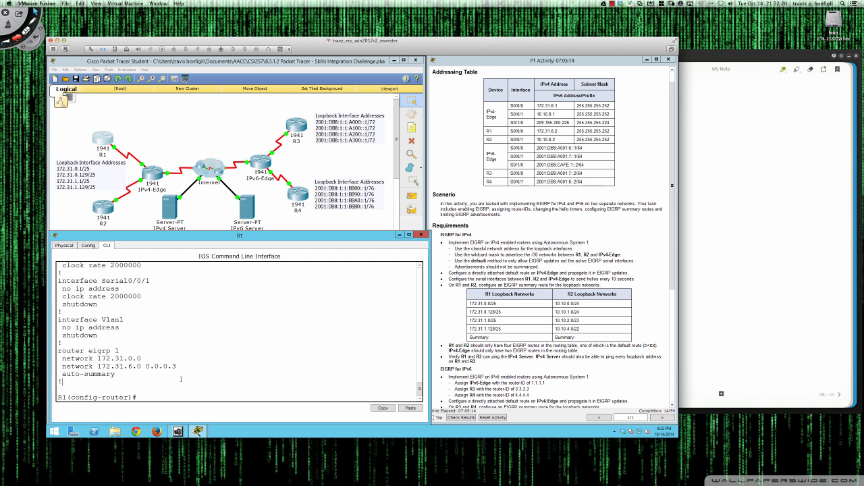
{"action": "key", "text": "Return"}
{"action": "key", "text": "Return"}
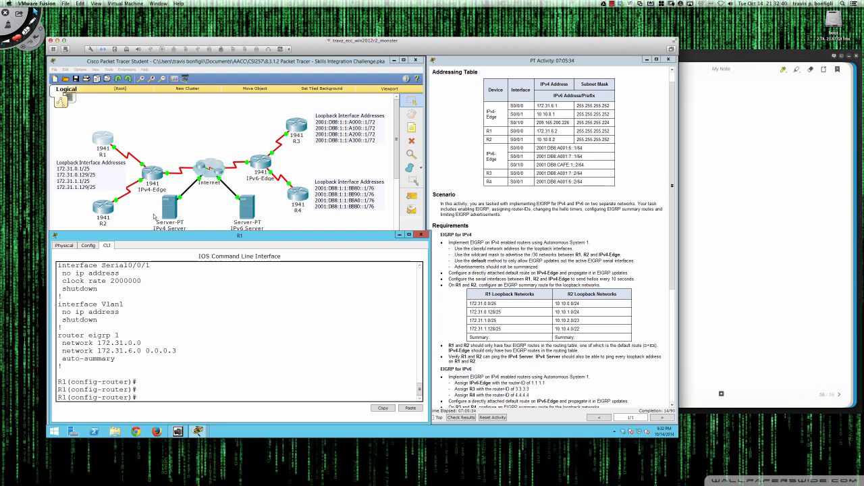
On IPv4-Edge, advertise network 172.31.6.0 with wildcard mask 0.0.0.3 in the EIGRP process
{"action": "left_click", "coordinate": [152, 176]}
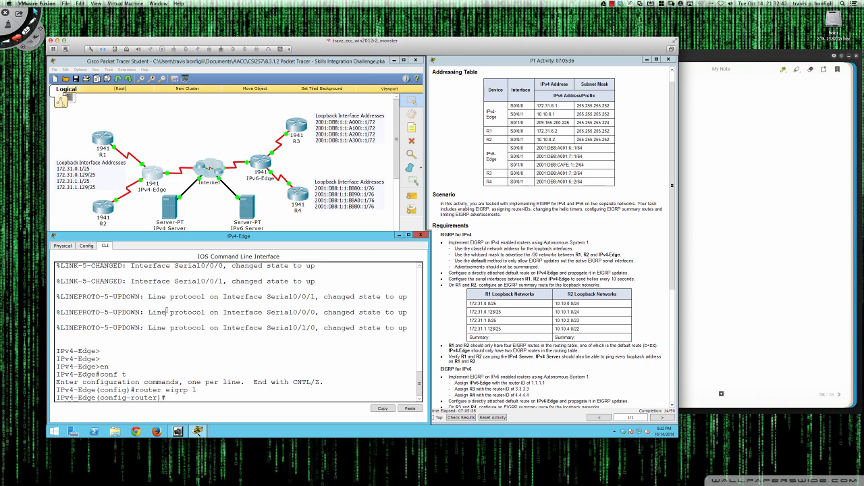
{"action": "key", "text": "Return"}
{"action": "key", "text": "Return"}
{"action": "key", "text": "Return"}
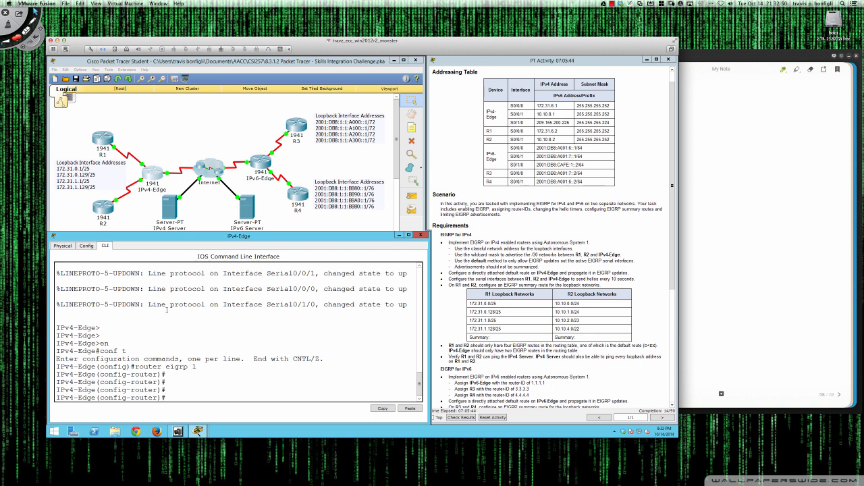
{"action": "type", "text": "net"}
{"action": "key", "text": "Tab"}
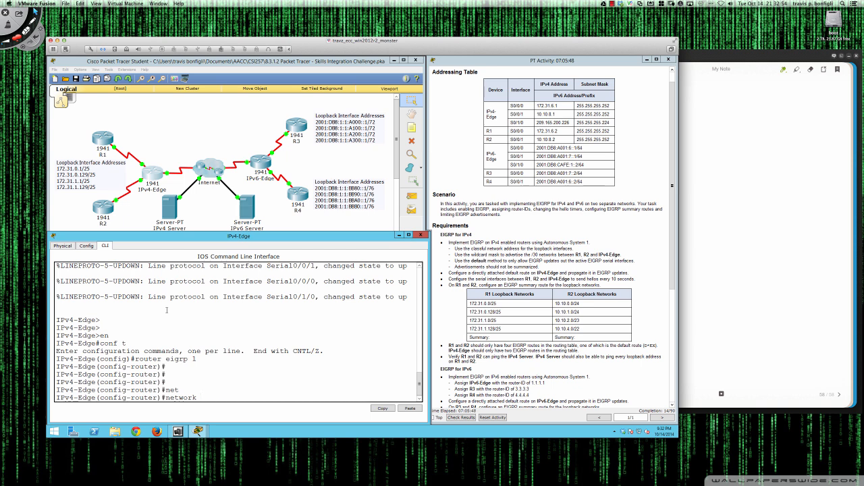
{"action": "type", "text": "172.31.6.0 0.0.0.3"}
{"action": "key", "text": "Return"}
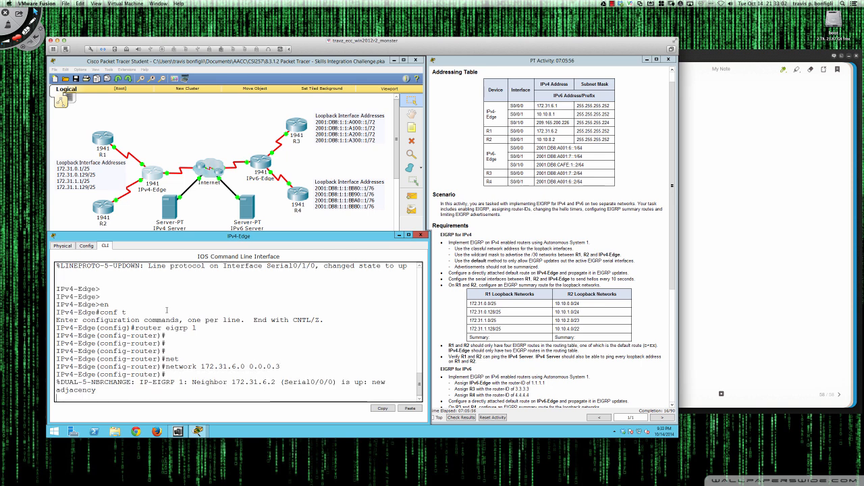
{"action": "key", "text": "Return"}
{"action": "key", "text": "Return"}
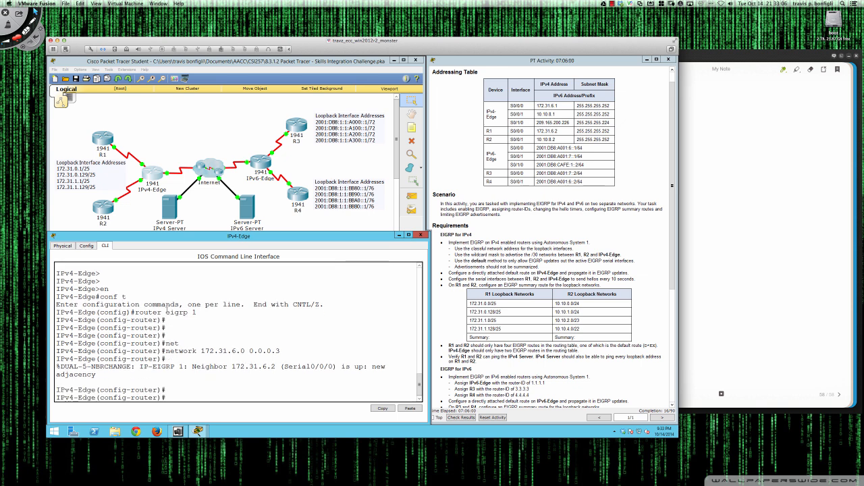
Display the EIGRP topology table and neighbor table on IPv4-Edge, and examine the neighbor's address, interface and handle
{"action": "type", "text": "do sh ip eigrp top"}
{"action": "key", "text": "Return"}
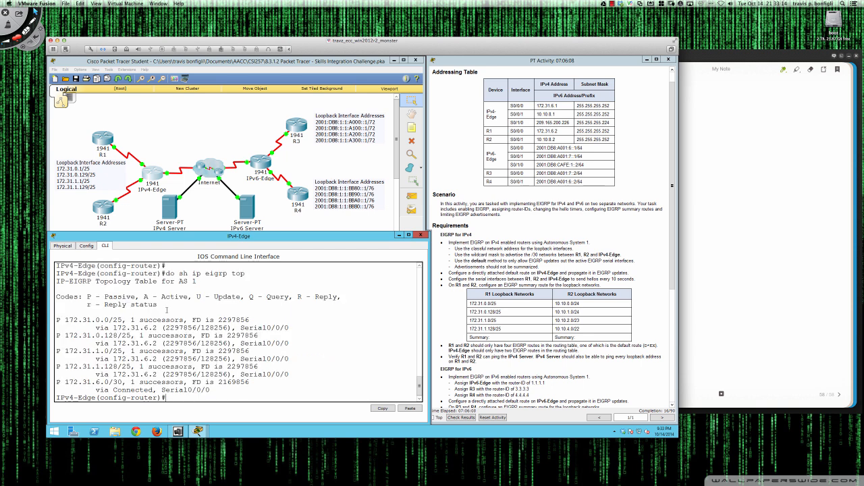
{"action": "type", "text": "do sh ip eigrp ne"}
{"action": "key", "text": "Tab"}
{"action": "key", "text": "Return"}
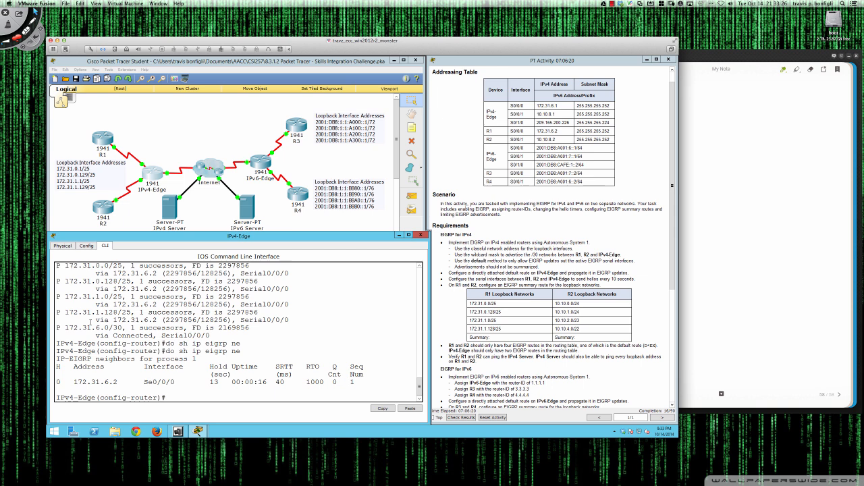
{"action": "double_click", "coordinate": [58, 382]}
{"action": "left_click_drag", "start_coordinate": [73, 382], "coordinate": [119, 382]}
{"action": "left_click_drag", "start_coordinate": [144, 382], "coordinate": [196, 387]}
{"action": "left_click", "coordinate": [196, 387]}
{"action": "key", "text": "Return"}
{"action": "key", "text": "Return"}
{"action": "key", "text": "Return"}
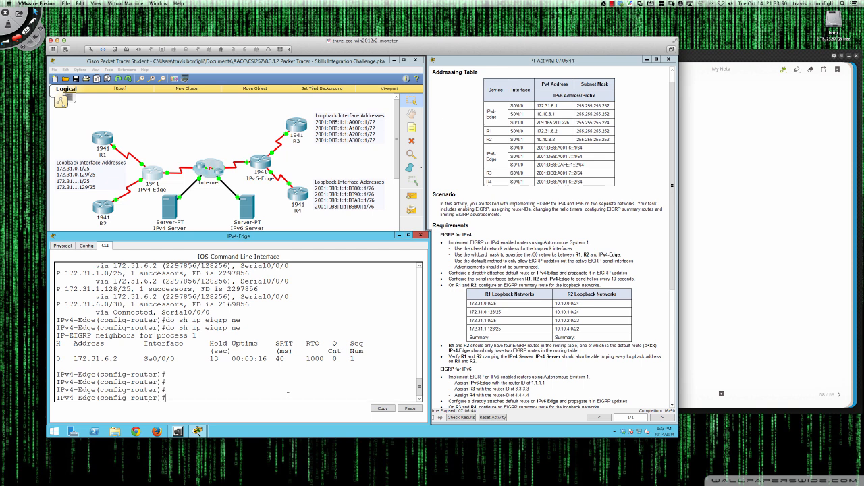
Advertise network 10.10.8.0 with wildcard mask 0.0.0.3 in IPv4-Edge's EIGRP process
{"action": "type", "text": "net"}
{"action": "key", "text": "Tab"}
{"action": "type", "text": "1"}
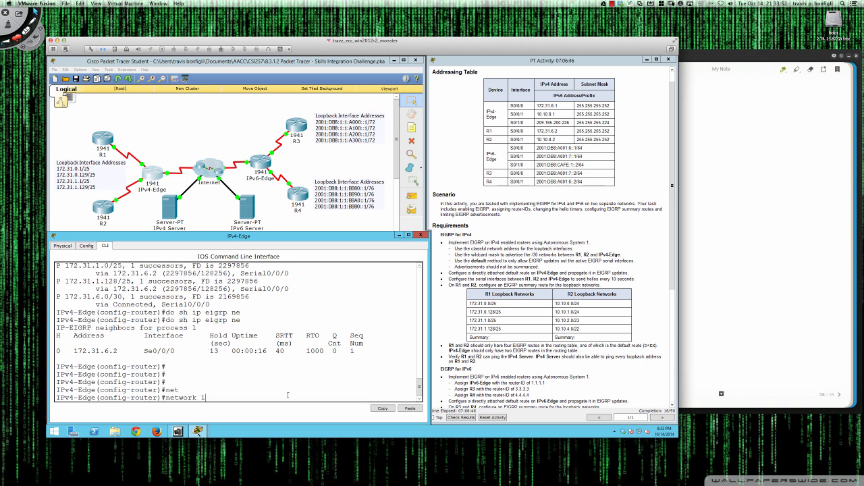
{"action": "type", "text": "0.10.8.0 0.0.0.3"}
{"action": "key", "text": "Return"}
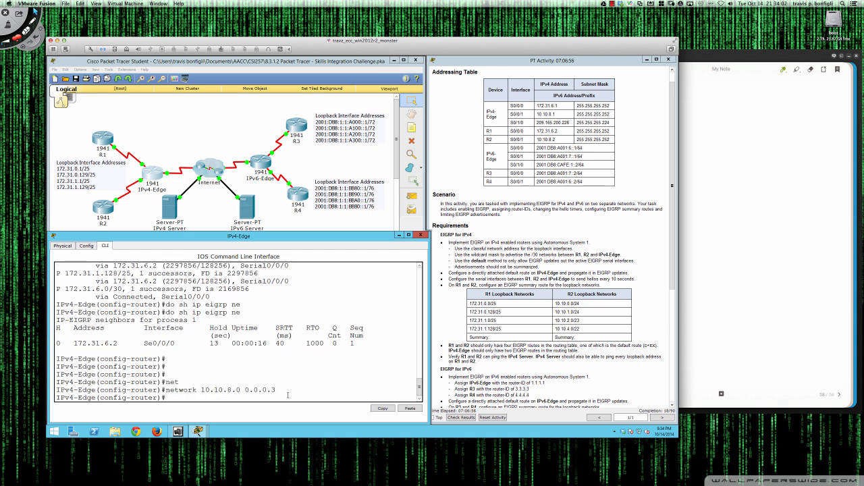
{"action": "key", "text": "Return"}
{"action": "key", "text": "Return"}
{"action": "key", "text": "Return"}
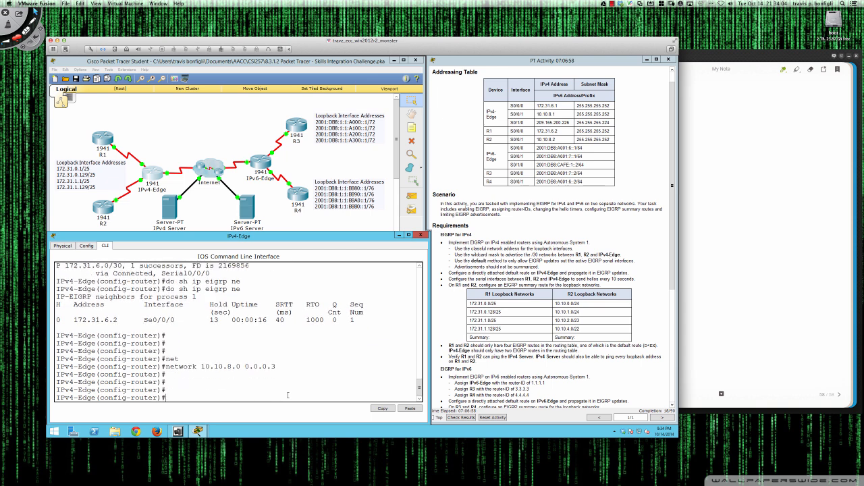
Display IPv4-Edge's running configuration to check the network statements under router eigrp 1
{"action": "type", "text": "do sh run"}
{"action": "key", "text": "Return"}
{"action": "key", "text": "space"}
{"action": "key", "text": "space"}
{"action": "key", "text": "space"}
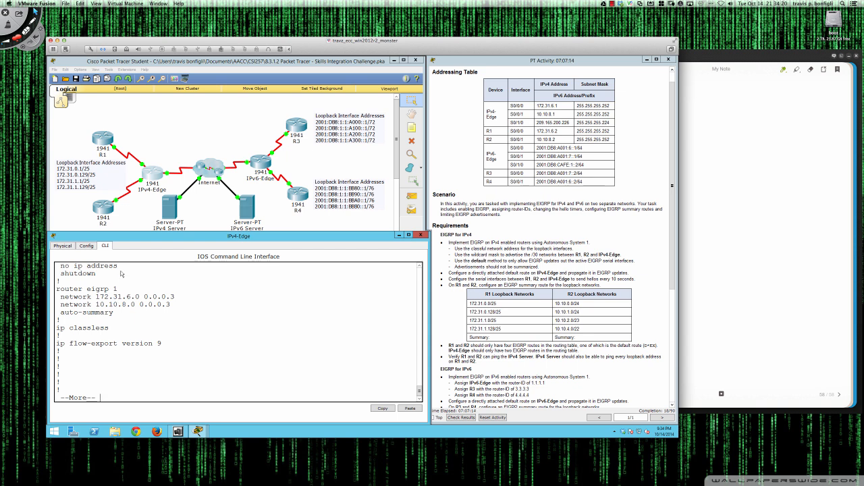
Check R2's loopback addresses in the topology and advertise the classful network 10.0.0.0 in R2's EIGRP process
{"action": "left_click", "coordinate": [106, 210]}
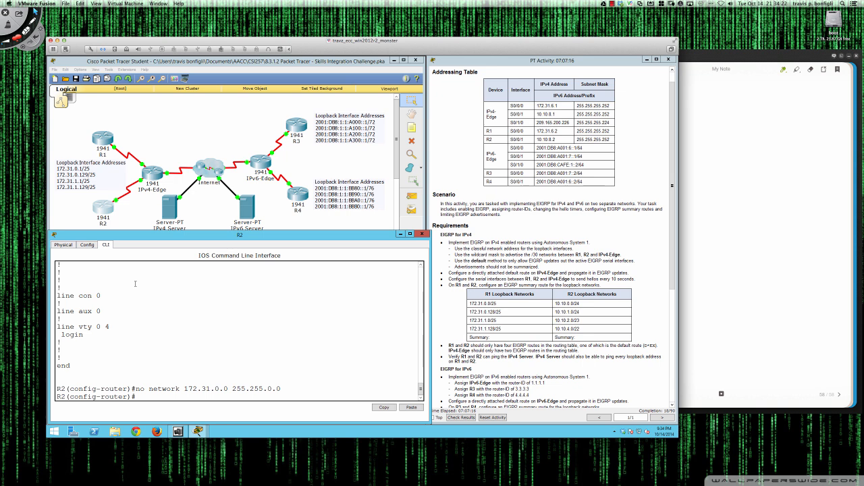
{"action": "left_click", "coordinate": [124, 227]}
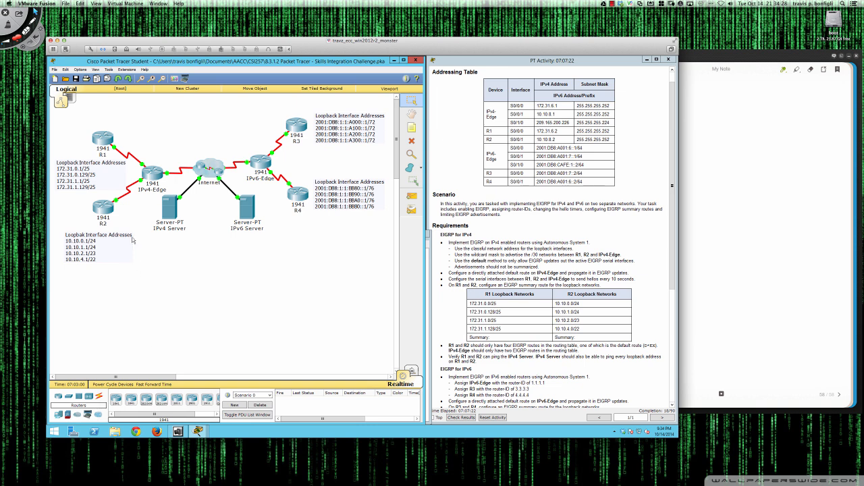
{"action": "left_click", "coordinate": [106, 210]}
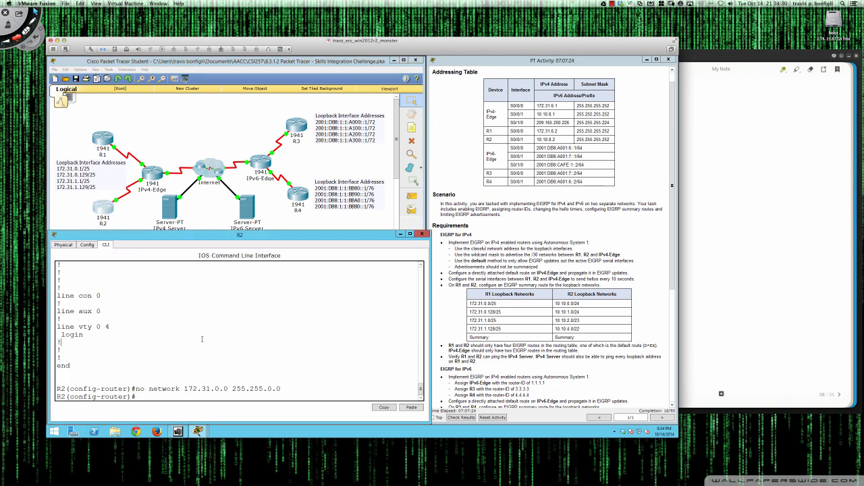
{"action": "key", "text": "Return"}
{"action": "key", "text": "Return"}
{"action": "type", "text": "net"}
{"action": "key", "text": "Tab"}
{"action": "type", "text": "10.0.0.0"}
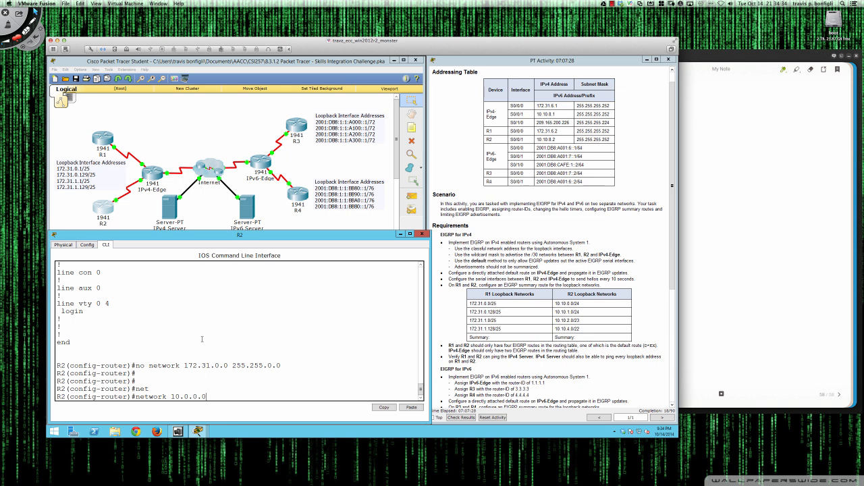
{"action": "key", "text": "Return"}
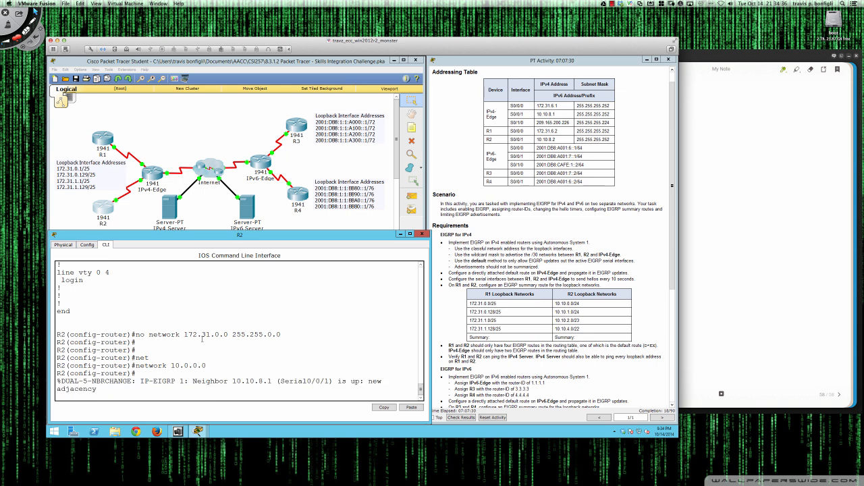
{"action": "key", "text": "Return"}
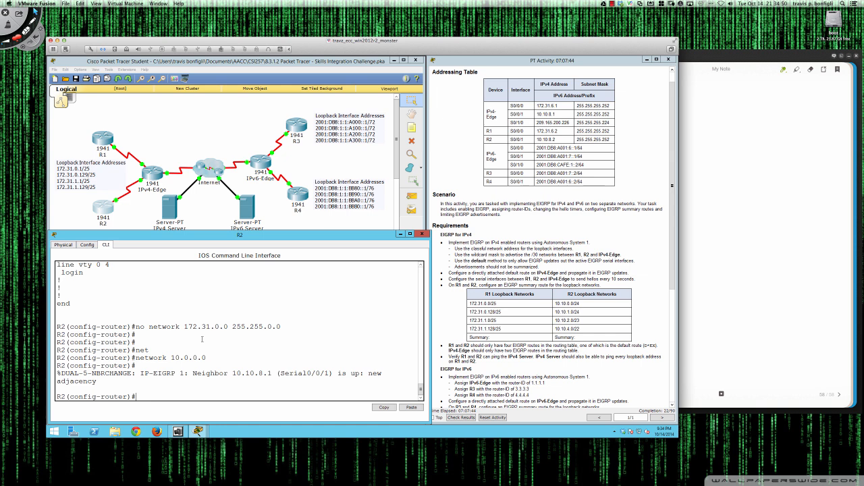
{"action": "key", "text": "Return"}
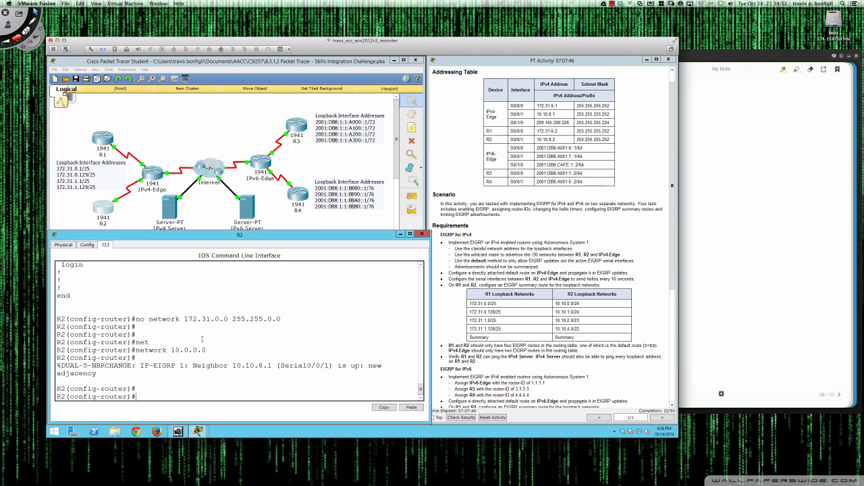
Advertise network 10.10.8.0 with wildcard mask 0.0.0.3 in R2's EIGRP process
{"action": "type", "text": "net"}
{"action": "key", "text": "Tab"}
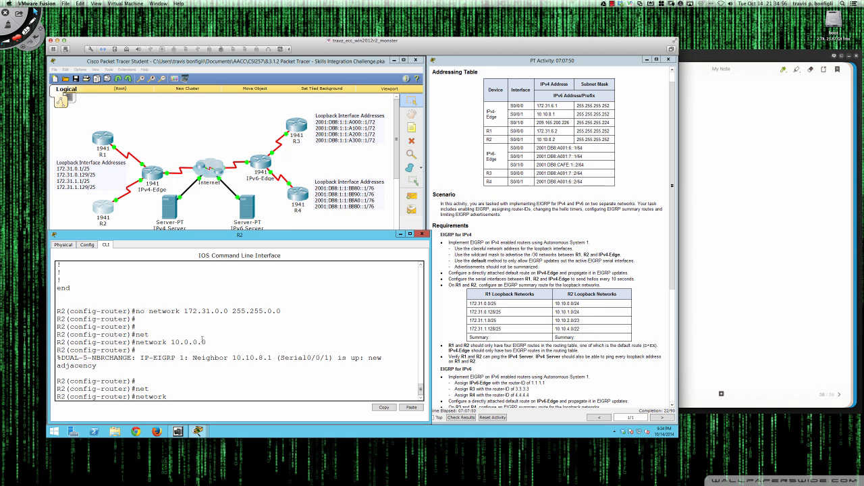
{"action": "type", "text": "10.10.8.0 0.0.0.3"}
{"action": "key", "text": "Return"}
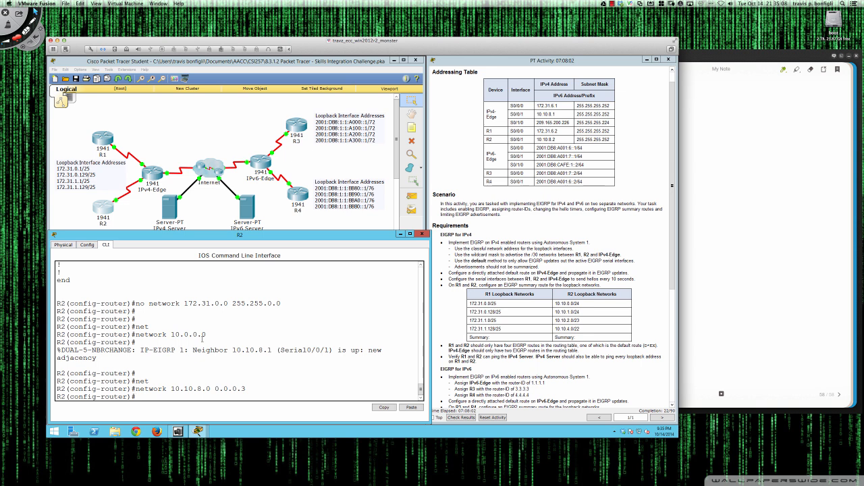
{"action": "key", "text": "Return"}
{"action": "key", "text": "Return"}
Try to display only the EIGRP section of R2's running configuration from router configuration mode
{"action": "type", "text": "do sh run"}
{"action": "key", "text": "Return"}
{"action": "key", "text": "space"}
{"action": "key", "text": "space"}
{"action": "type", "text": "qdo sh run | sec eigrp"}
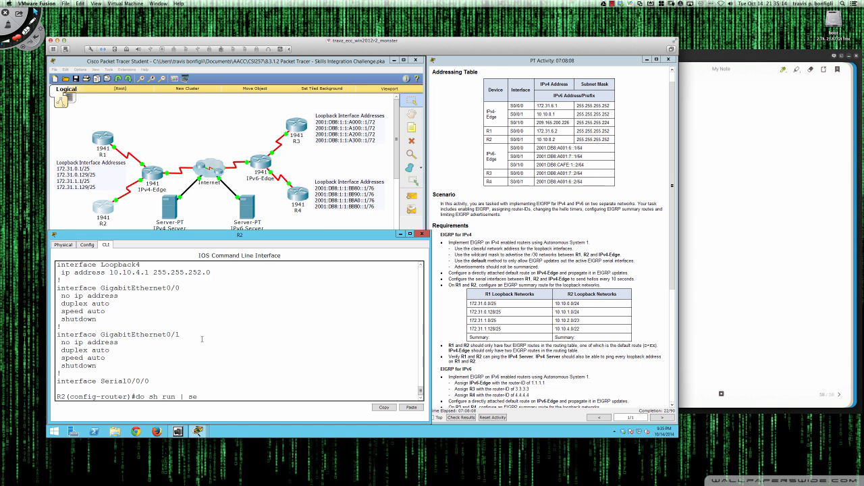
{"action": "key", "text": "Return"}
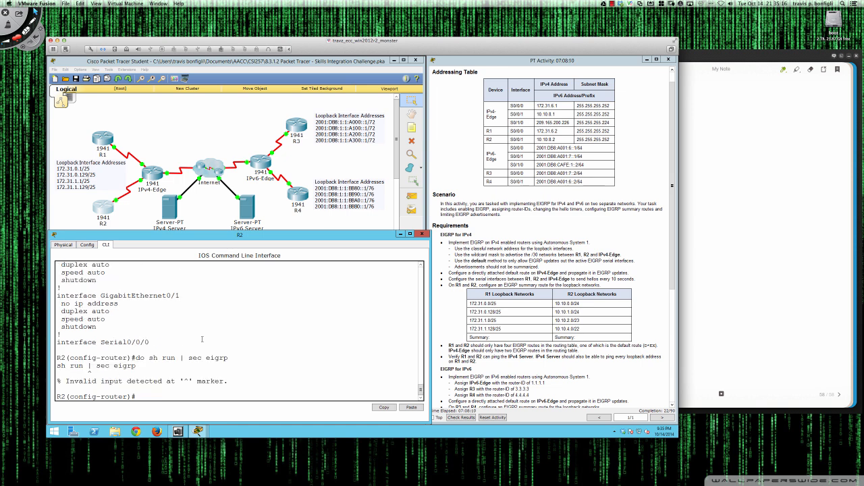
Display R2's full running configuration and check the network statements under router eigrp 1
{"action": "key", "text": "Return"}
{"action": "key", "text": "Return"}
{"action": "type", "text": "sh run"}
{"action": "key", "text": "BackSpace"}
{"action": "key", "text": "BackSpace"}
{"action": "key", "text": "BackSpace"}
{"action": "key", "text": "BackSpace"}
{"action": "key", "text": "BackSpace"}
{"action": "key", "text": "BackSpace"}
{"action": "type", "text": "do sh run"}
{"action": "key", "text": "Return"}
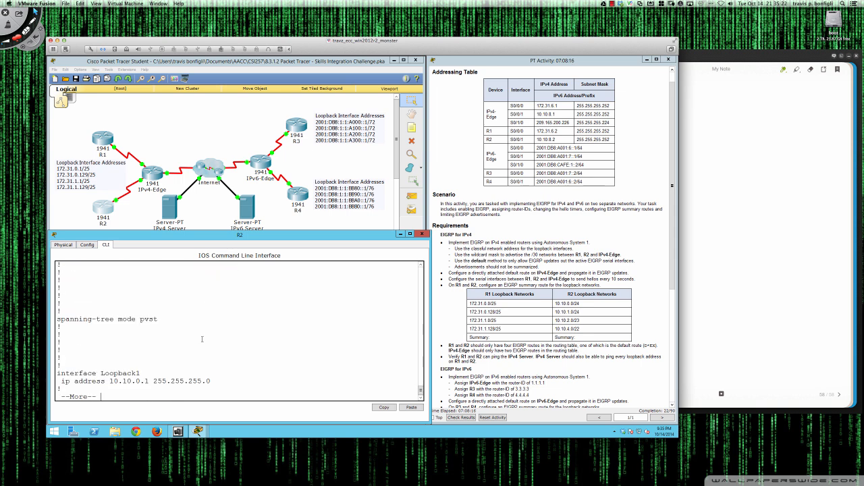
{"action": "key", "text": "space"}
{"action": "key", "text": "space"}
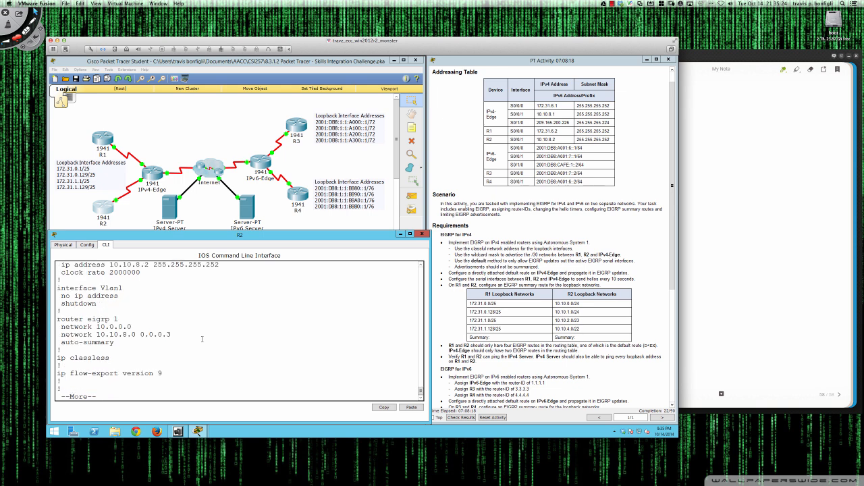
{"action": "key", "text": "q"}
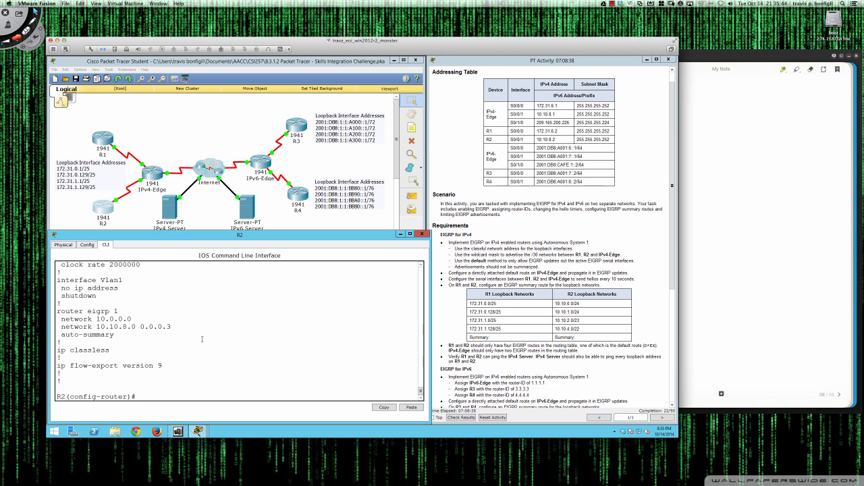
Display R2's EIGRP neighbor table and IP routing table, and examine the EIGRP-learned 172.31.0.0/16 route
{"action": "type", "text": "do sh ip eigrp ne"}
{"action": "key", "text": "Return"}
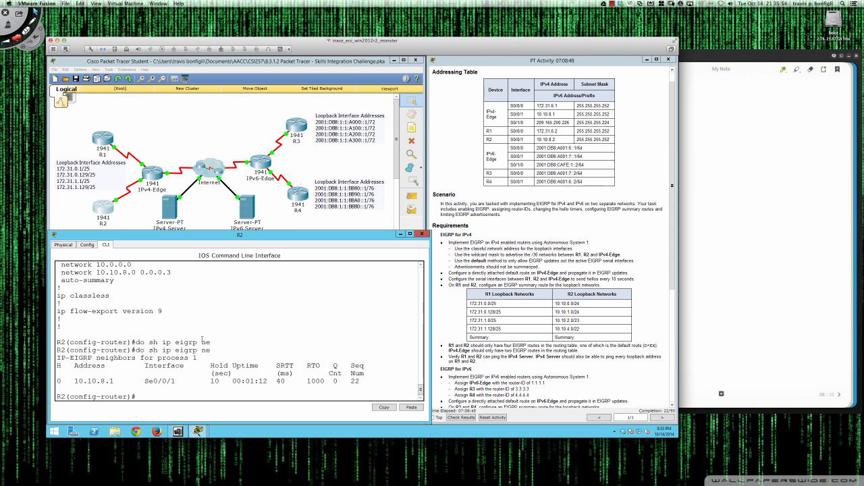
{"action": "type", "text": "do sh ip route"}
{"action": "key", "text": "Return"}
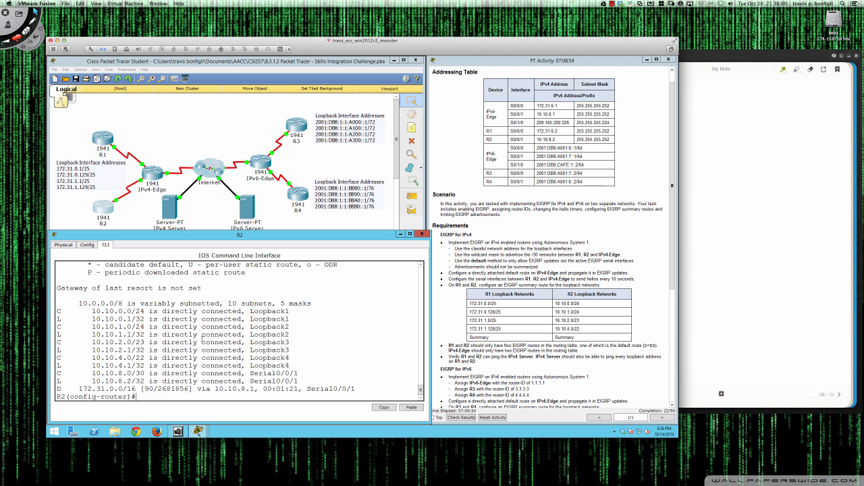
{"action": "left_click_drag", "start_coordinate": [59, 390], "coordinate": [355, 390]}
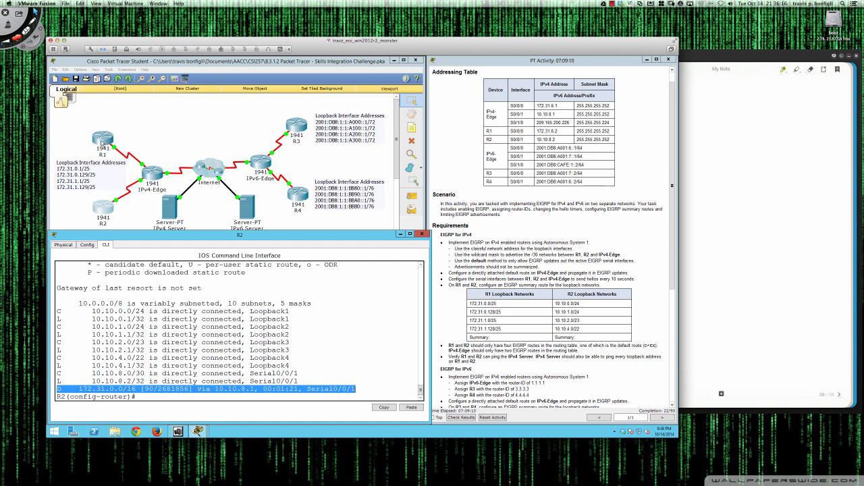
{"action": "left_click", "coordinate": [290, 358]}
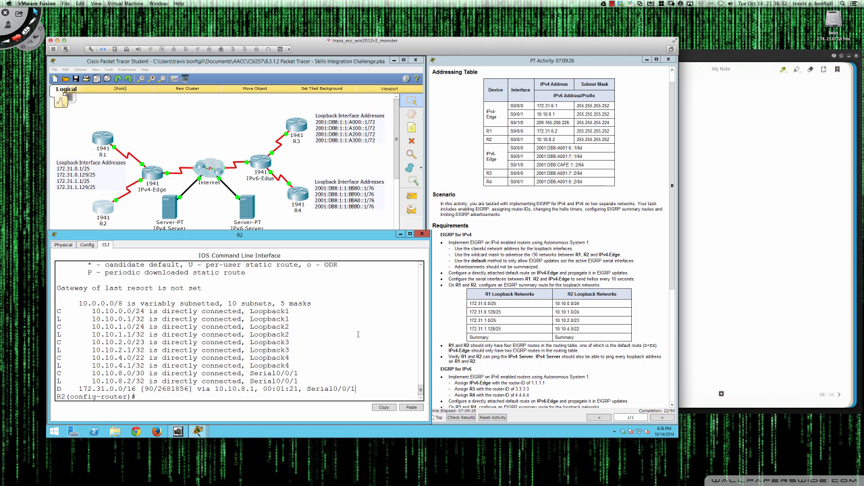
Make all interfaces passive by default in R2's EIGRP process
{"action": "key", "text": "Return"}
{"action": "key", "text": "Return"}
{"action": "key", "text": "Return"}
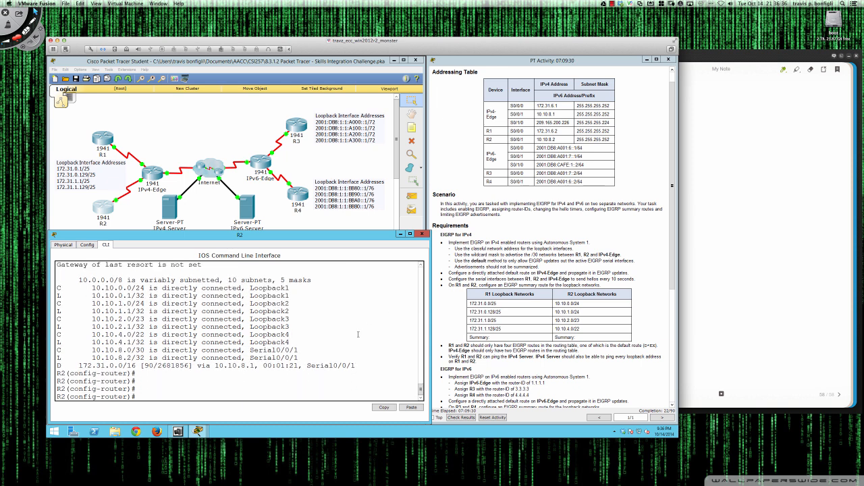
{"action": "type", "text": "def"}
{"action": "key", "text": "Return"}
{"action": "type", "text": "pas"}
{"action": "key", "text": "Tab"}
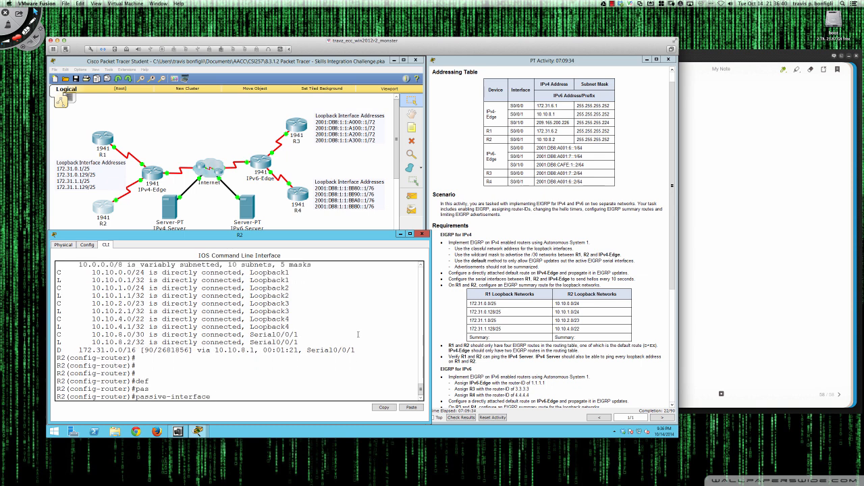
{"action": "type", "text": "defa"}
{"action": "key", "text": "Tab"}
{"action": "key", "text": "Return"}
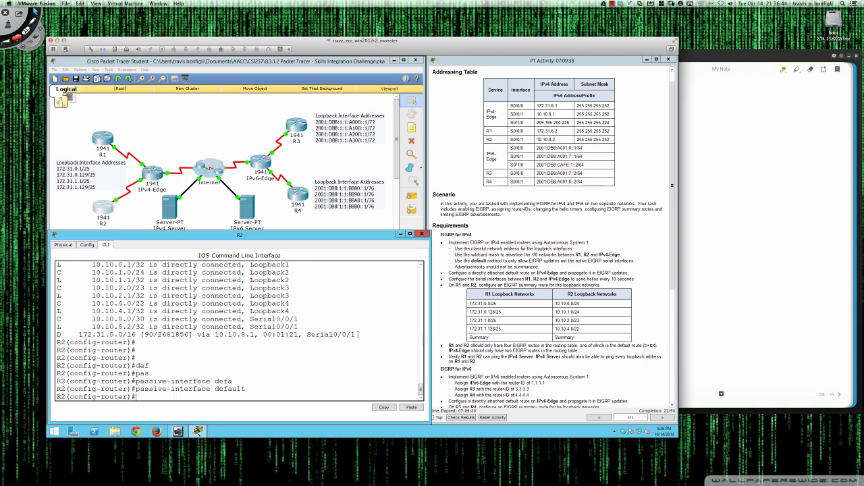
Exempt R2's Serial0/0/1 from the passive-interface default so it sends EIGRP updates
{"action": "key", "text": "Return"}
{"action": "key", "text": "Return"}
{"action": "type", "text": "no pass"}
{"action": "key", "text": "Tab"}
{"action": "type", "text": "inter"}
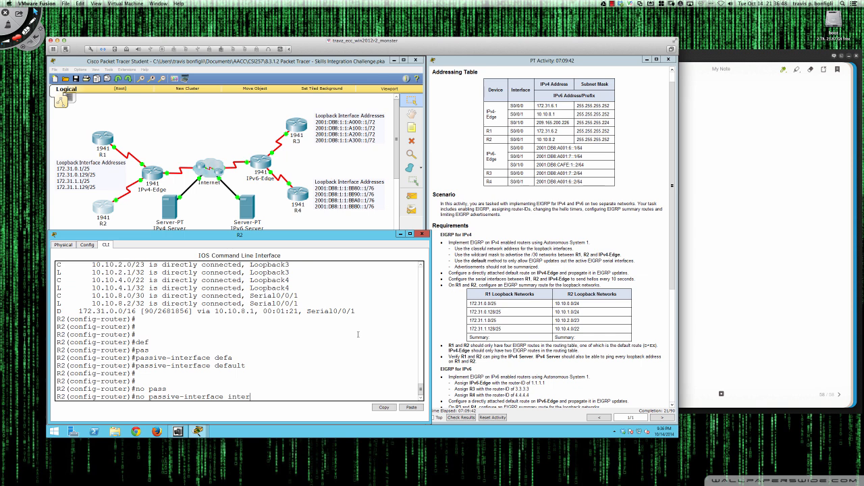
{"action": "key", "text": "Tab"}
{"action": "key", "text": "BackSpace"}
{"action": "key", "text": "BackSpace"}
{"action": "key", "text": "BackSpace"}
{"action": "key", "text": "Tab"}
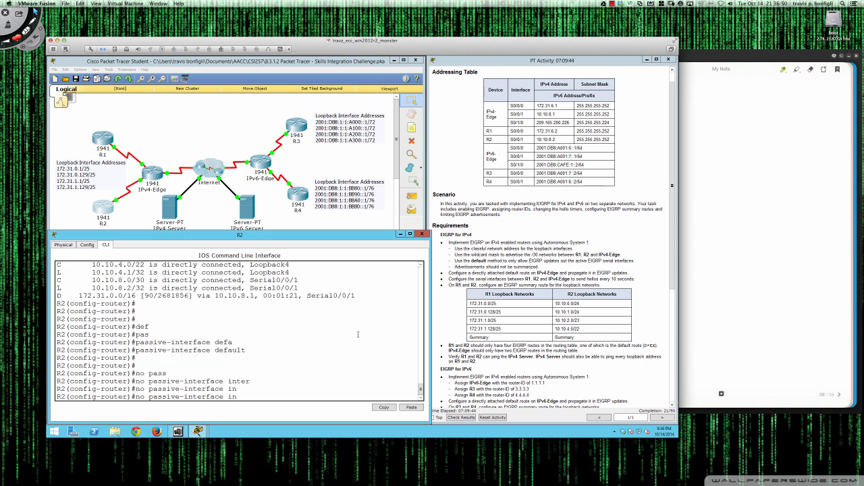
{"action": "key", "text": "BackSpace"}
{"action": "type", "text": "s0/0/"}
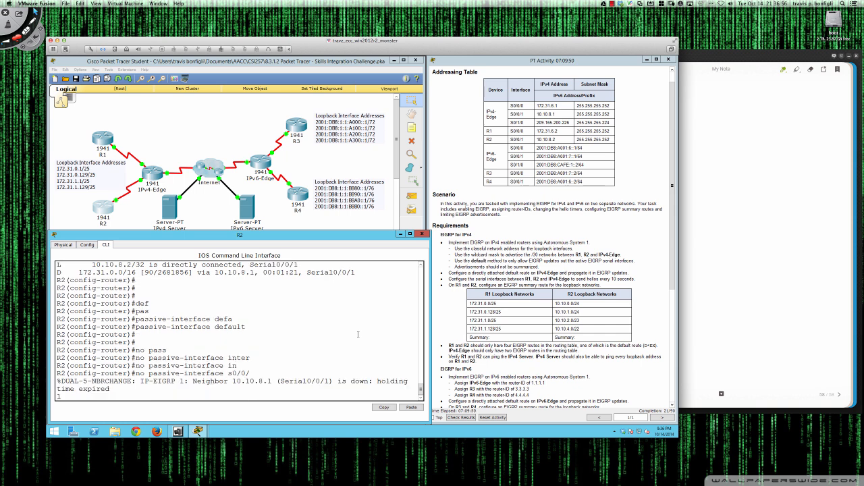
{"action": "key", "text": "Return"}
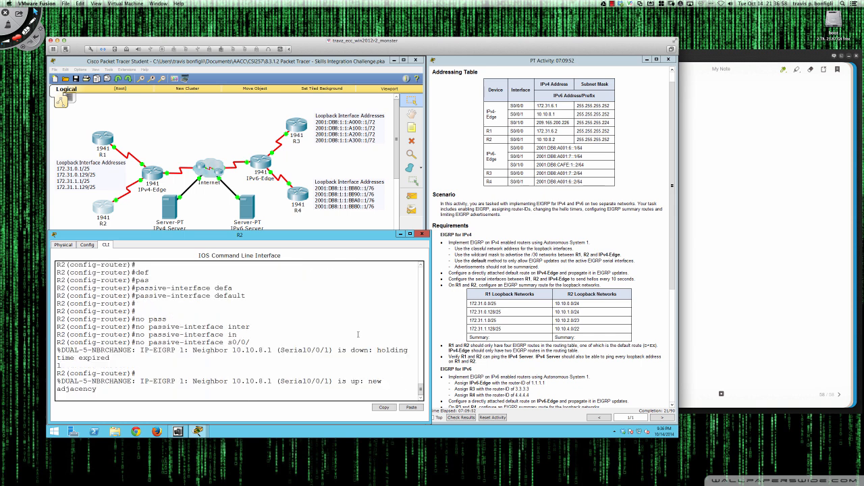
{"action": "key", "text": "Return"}
{"action": "key", "text": "Return"}
{"action": "key", "text": "Return"}
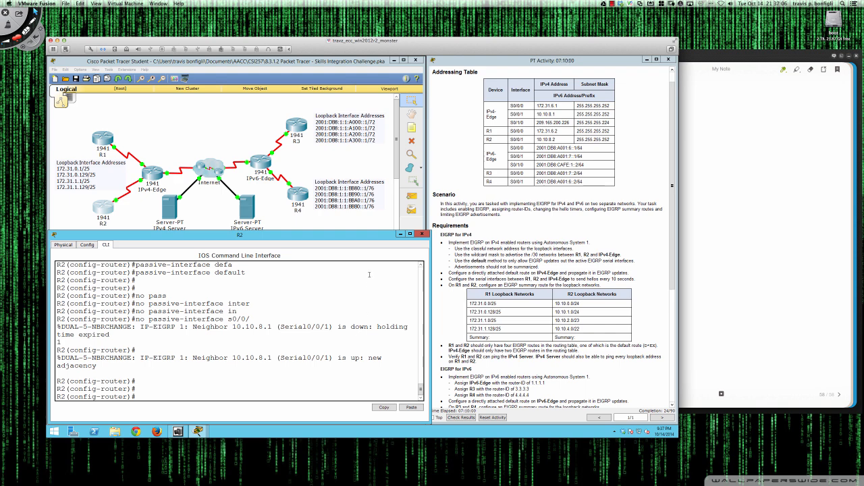
Switch to R1's command line and make all interfaces passive by default in its EIGRP process
{"action": "left_click", "coordinate": [106, 140]}
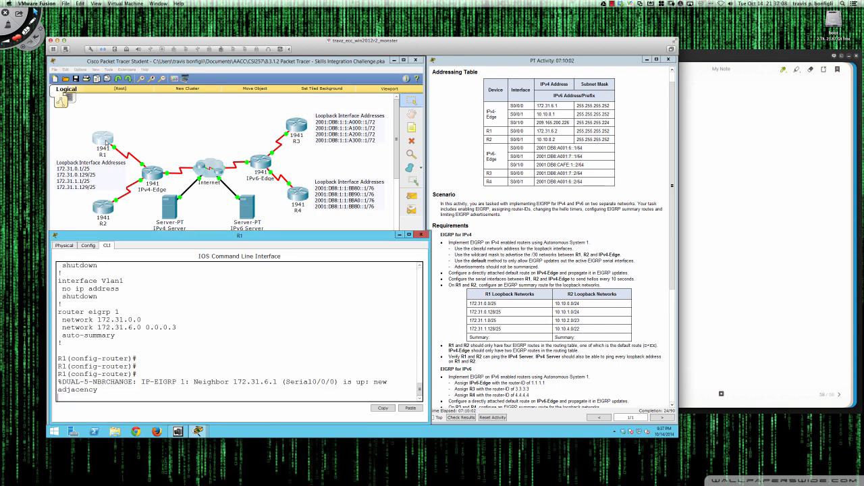
{"action": "key", "text": "Return"}
{"action": "key", "text": "Return"}
{"action": "key", "text": "Return"}
{"action": "key", "text": "Return"}
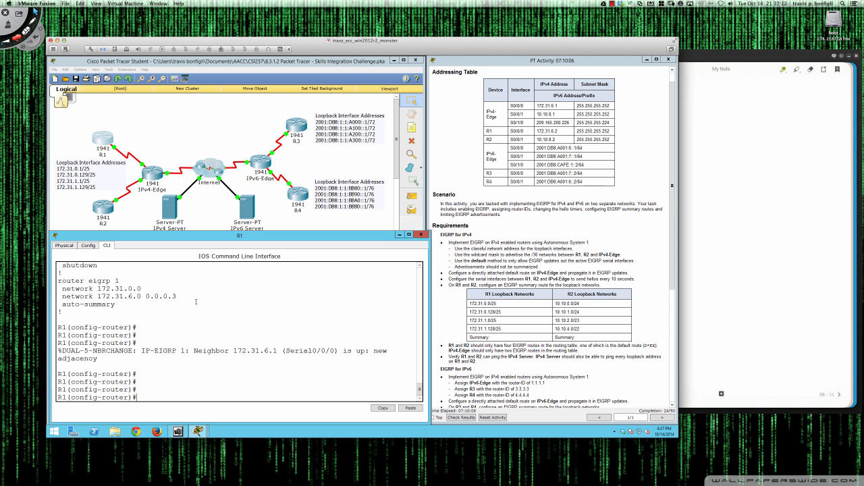
{"action": "type", "text": "pas"}
{"action": "key", "text": "Tab"}
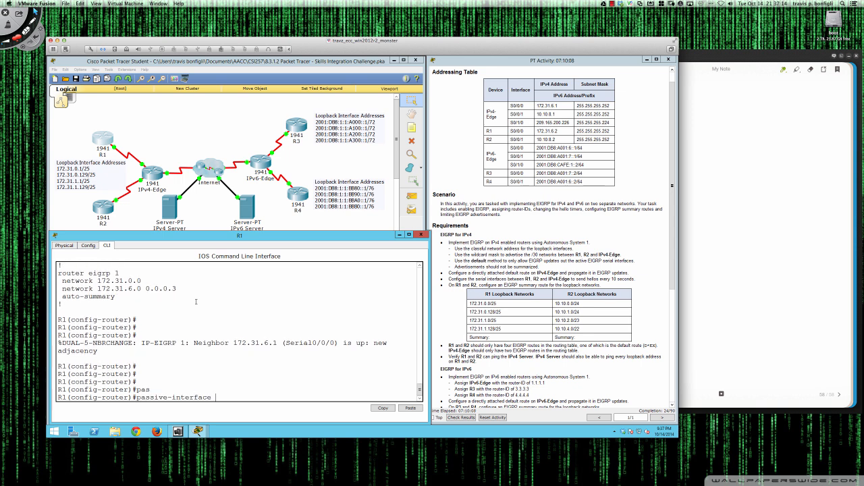
{"action": "type", "text": "def"}
{"action": "key", "text": "Tab"}
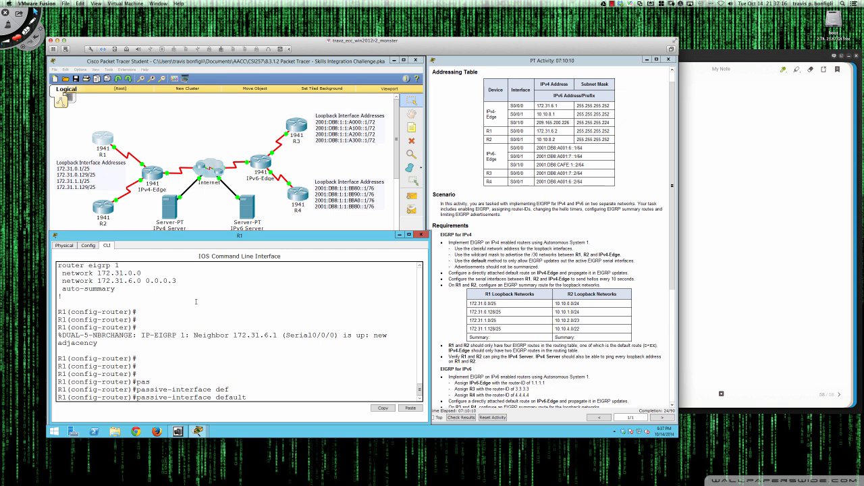
{"action": "key", "text": "Return"}
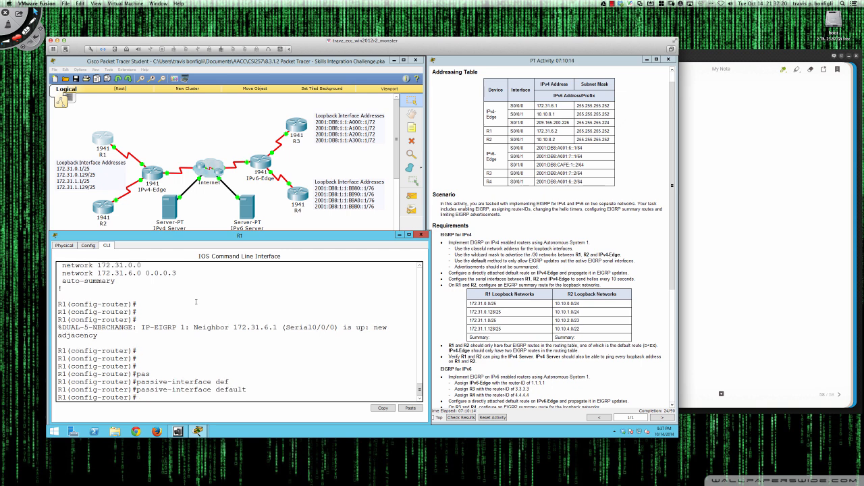
Remove the passive setting from Serial0/0/0 in R1's EIGRP process
{"action": "key", "text": "Return"}
{"action": "key", "text": "Return"}
{"action": "key", "text": "Return"}
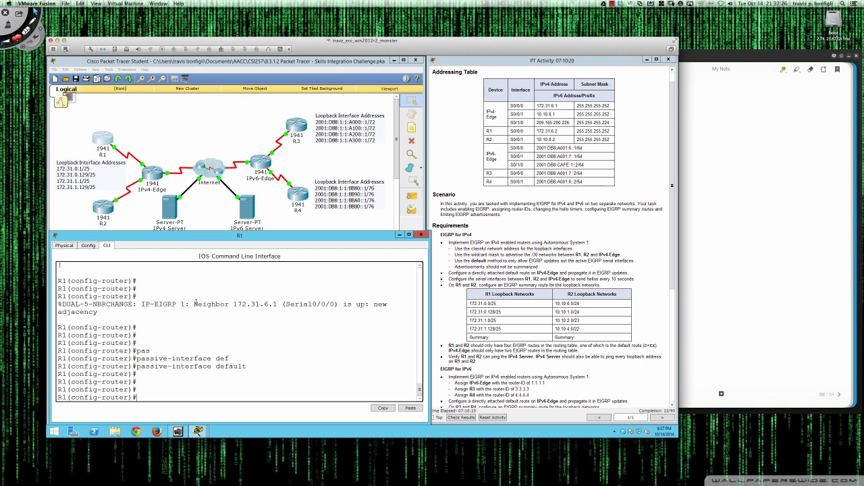
{"action": "type", "text": "no pas"}
{"action": "key", "text": "Tab"}
{"action": "type", "text": "iint"}
{"action": "key", "text": "BackSpace"}
{"action": "key", "text": "BackSpace"}
{"action": "key", "text": "BackSpace"}
{"action": "key", "text": "BackSpace"}
{"action": "type", "text": "sive-interface s"}
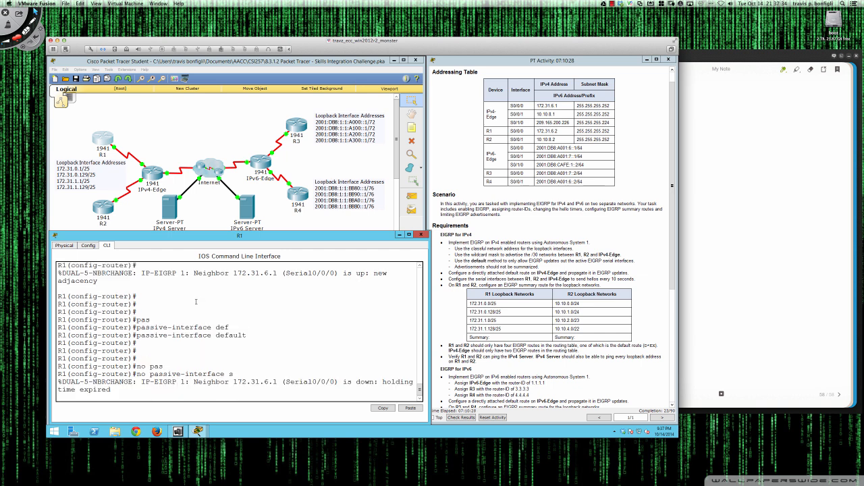
{"action": "type", "text": "0/0/0"}
{"action": "key", "text": "Return"}
{"action": "key", "text": "Return"}
{"action": "key", "text": "Return"}
{"action": "key", "text": "Return"}
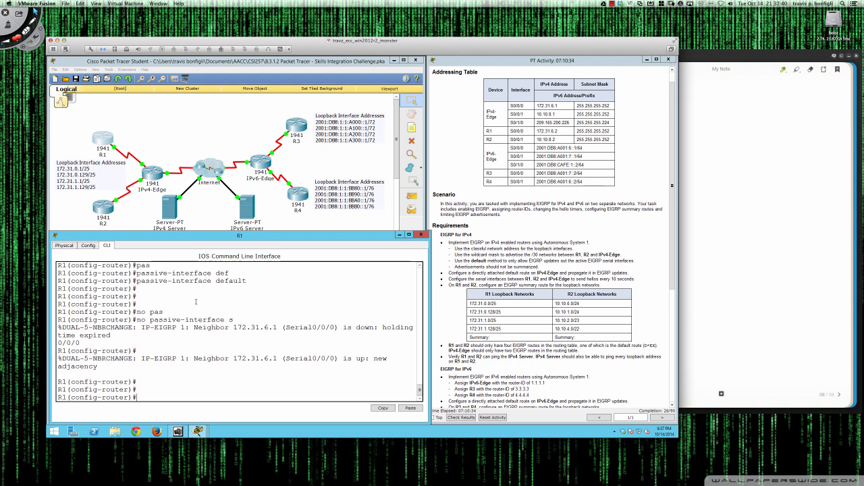
{"action": "key", "text": "Return"}
{"action": "key", "text": "Return"}
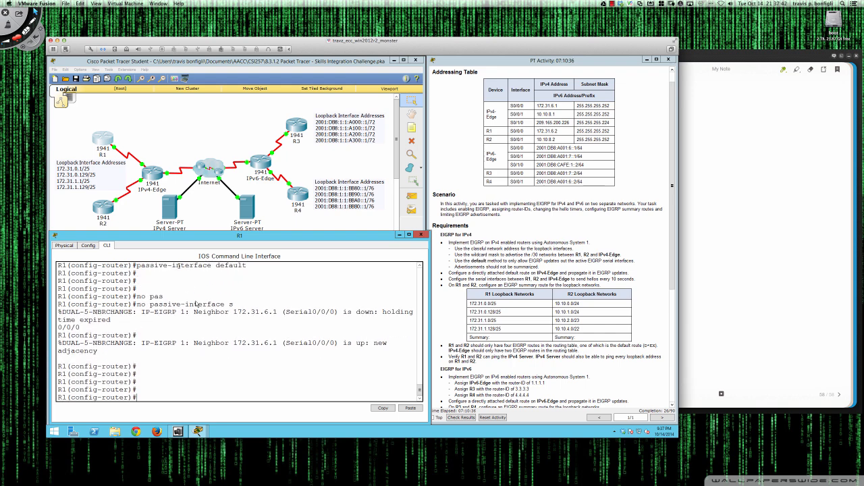
Switch to IPv4-Edge's command line, leave the running-configuration listing, and set its EIGRP interfaces to passive by default
{"action": "left_click", "coordinate": [153, 173]}
{"action": "left_click", "coordinate": [174, 304]}
{"action": "key", "text": "Return"}
{"action": "key", "text": "Return"}
{"action": "key", "text": "Return"}
{"action": "key", "text": "Return"}
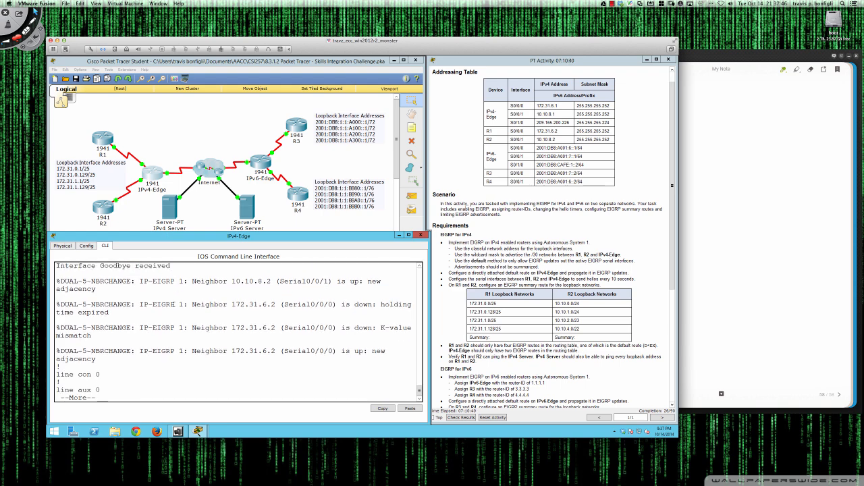
{"action": "key", "text": "ctrl+c"}
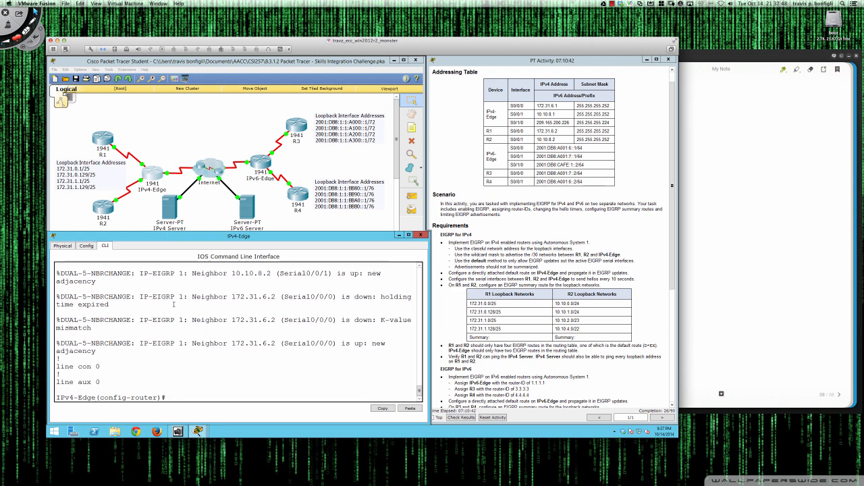
{"action": "type", "text": "pas"}
{"action": "key", "text": "Tab"}
{"action": "type", "text": "def"}
{"action": "key", "text": "Tab"}
{"action": "key", "text": "Return"}
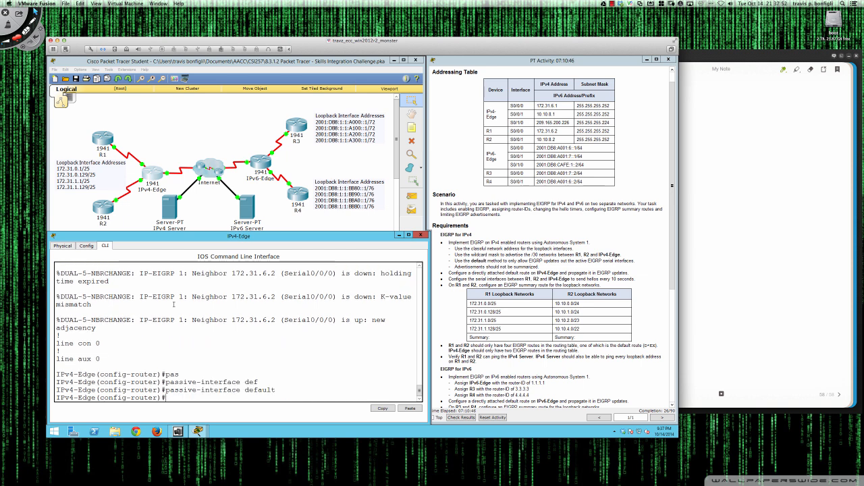
Remove the passive setting from Serial0/0/0 and Serial0/0/1 in IPv4-Edge's EIGRP process
{"action": "type", "text": "no pas"}
{"action": "key", "text": "Tab"}
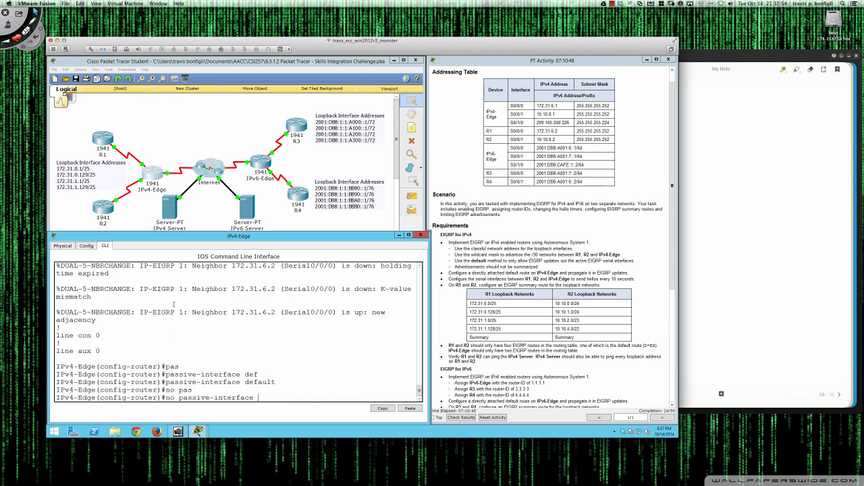
{"action": "type", "text": "s0/0/0"}
{"action": "key", "text": "Return"}
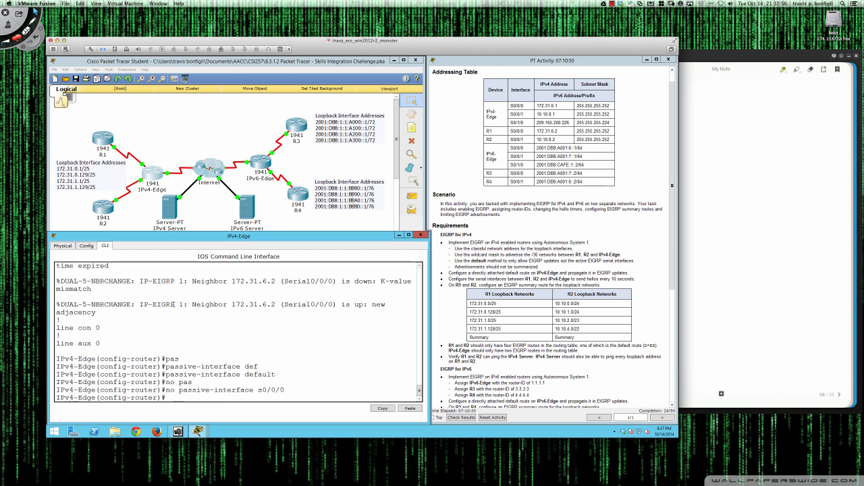
{"action": "type", "text": "no pas"}
{"action": "key", "text": "Tab"}
{"action": "type", "text": "s"}
{"action": "type", "text": "0/0/1"}
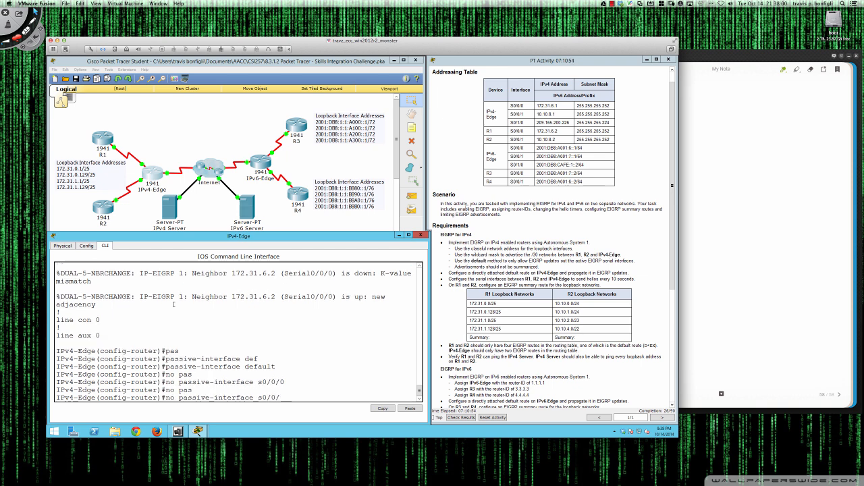
{"action": "key", "text": "Return"}
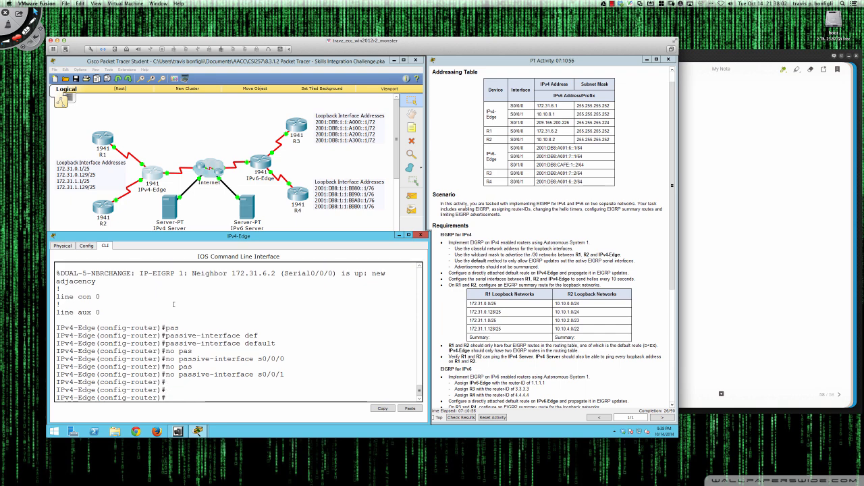
Display IPv4-Edge's IP routing table and examine the EIGRP routes for the 10.0.0.0 and 172.31.0.0 networks
{"action": "scroll", "coordinate": [236, 333], "scroll_direction": "up", "scroll_amount": 5}
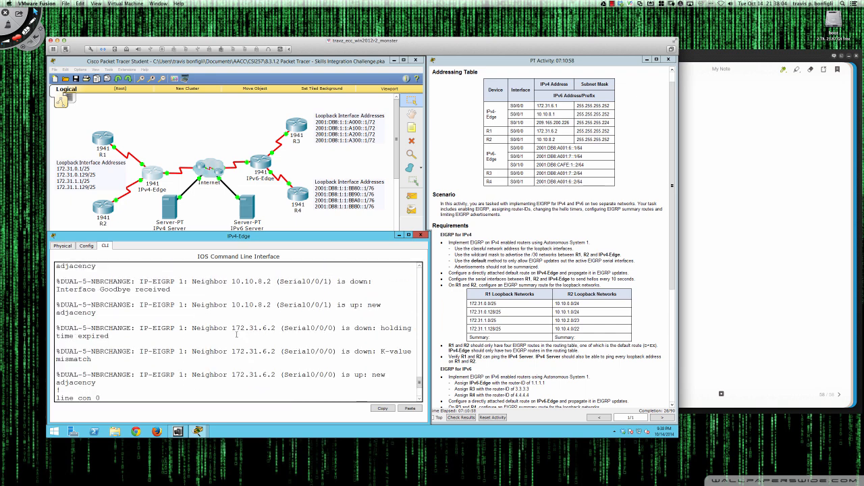
{"action": "scroll", "coordinate": [236, 334], "scroll_direction": "down", "scroll_amount": 5}
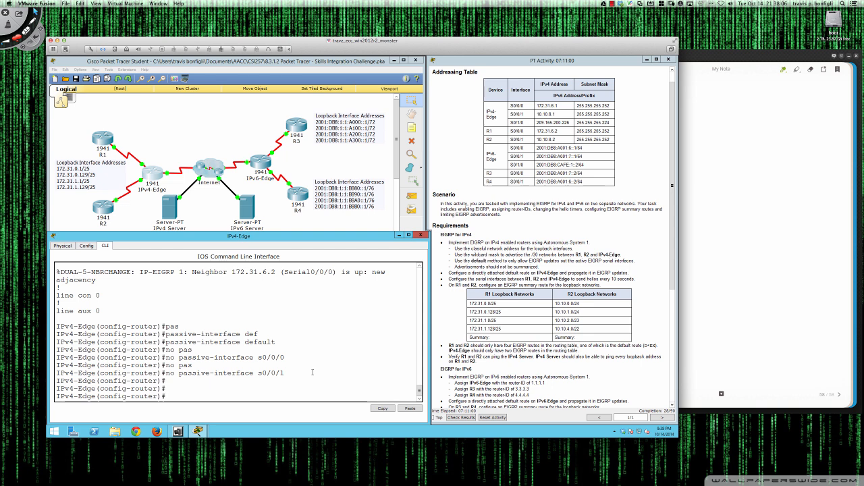
{"action": "key", "text": "Return"}
{"action": "key", "text": "Return"}
{"action": "key", "text": "Return"}
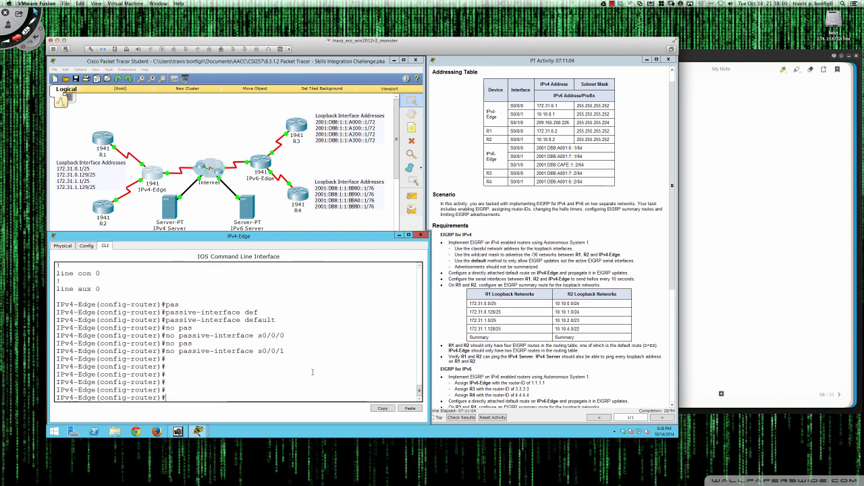
{"action": "key", "text": "Return"}
{"action": "key", "text": "Return"}
{"action": "type", "text": "do sh ip route"}
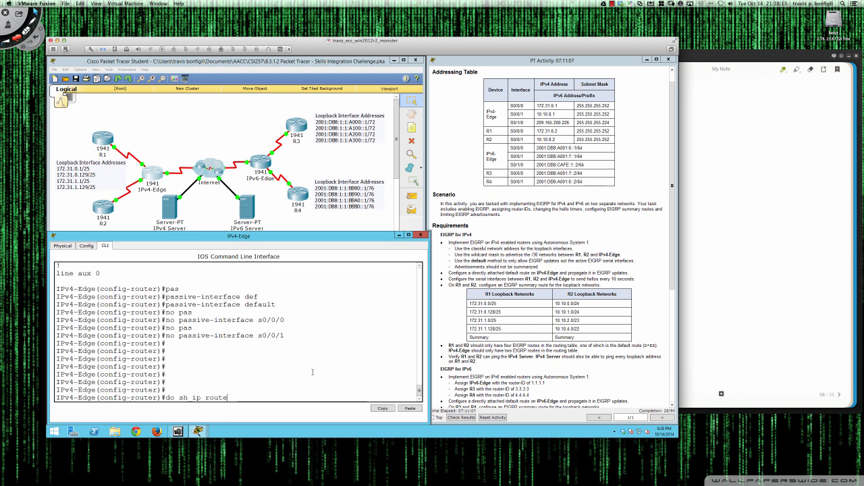
{"action": "key", "text": "Return"}
{"action": "key", "text": "space"}
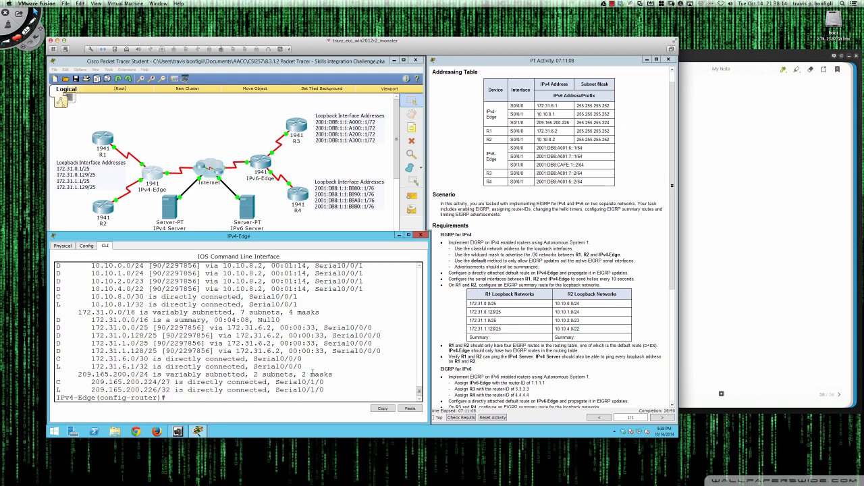
{"action": "scroll", "coordinate": [179, 342], "scroll_direction": "up", "scroll_amount": 2}
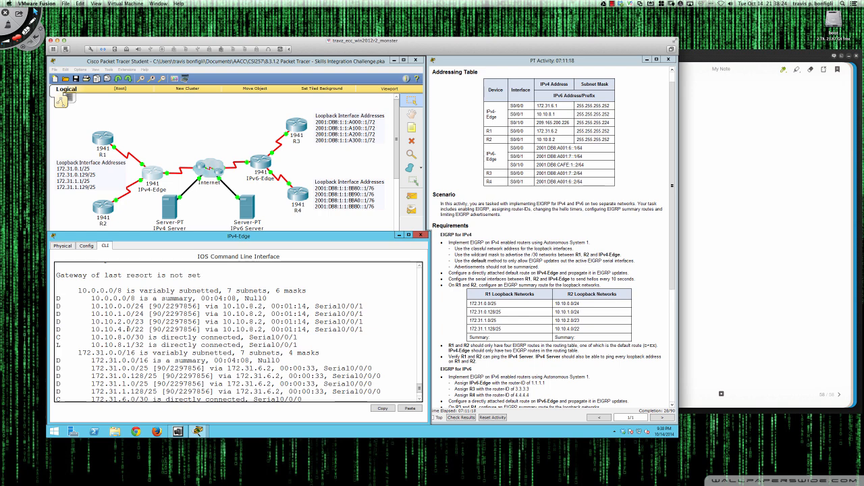
{"action": "scroll", "coordinate": [126, 329], "scroll_direction": "down", "scroll_amount": 1}
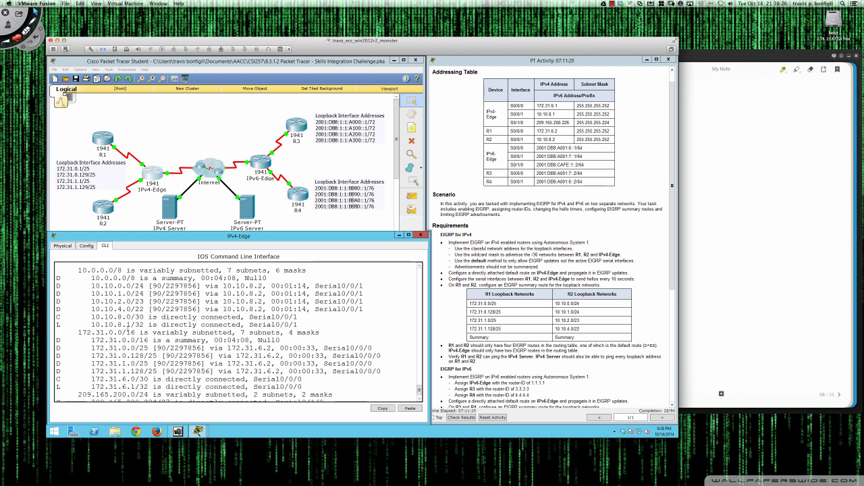
{"action": "scroll", "coordinate": [126, 329], "scroll_direction": "down", "scroll_amount": 1}
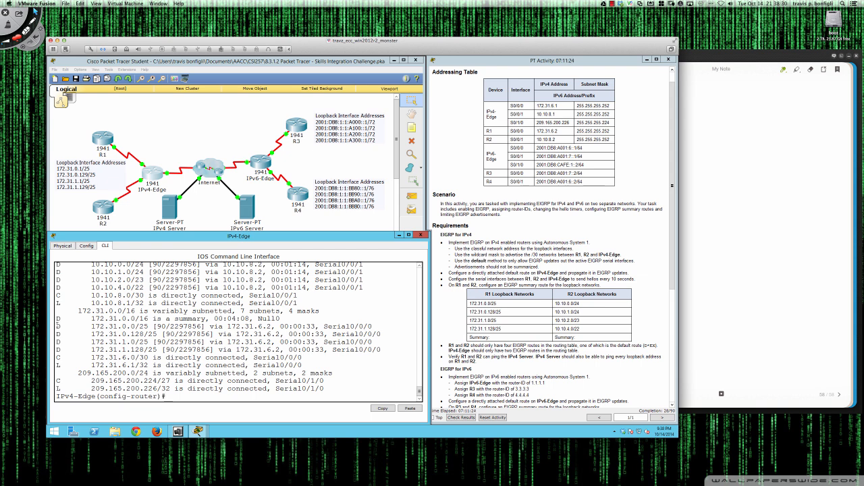
{"action": "left_click_drag", "start_coordinate": [58, 326], "coordinate": [166, 358]}
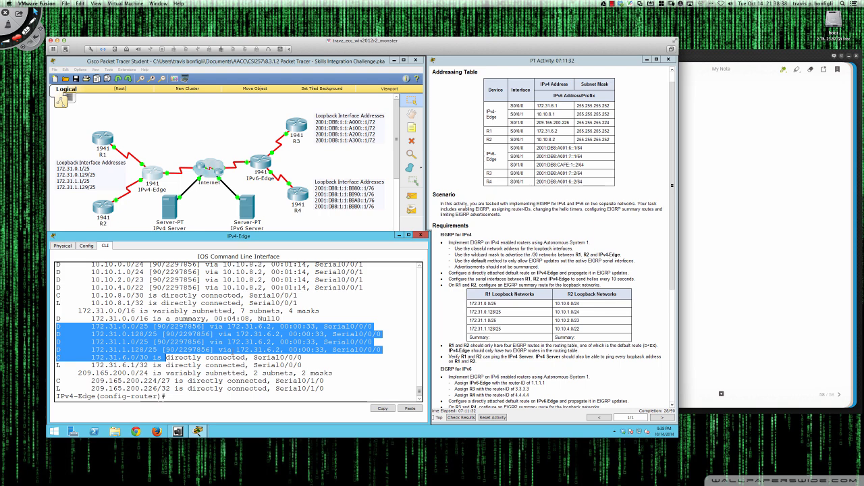
{"action": "left_click", "coordinate": [342, 381]}
{"action": "scroll", "coordinate": [174, 348], "scroll_direction": "up", "scroll_amount": 3}
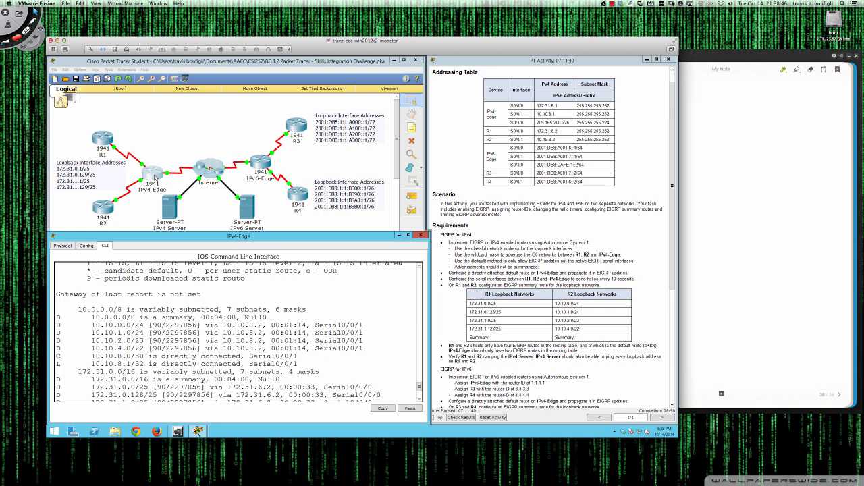
Look up the IPv4 Server's address in its desktop IP configuration, and close the server's window
{"action": "left_click", "coordinate": [181, 220]}
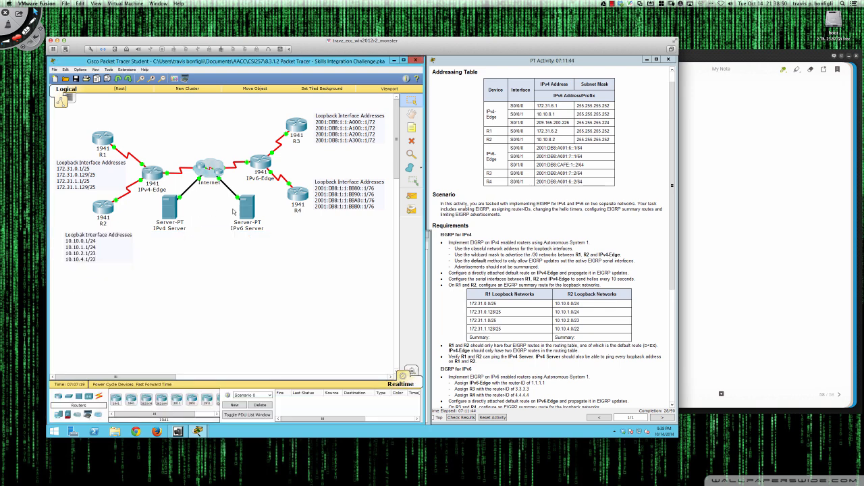
{"action": "left_click", "coordinate": [165, 211]}
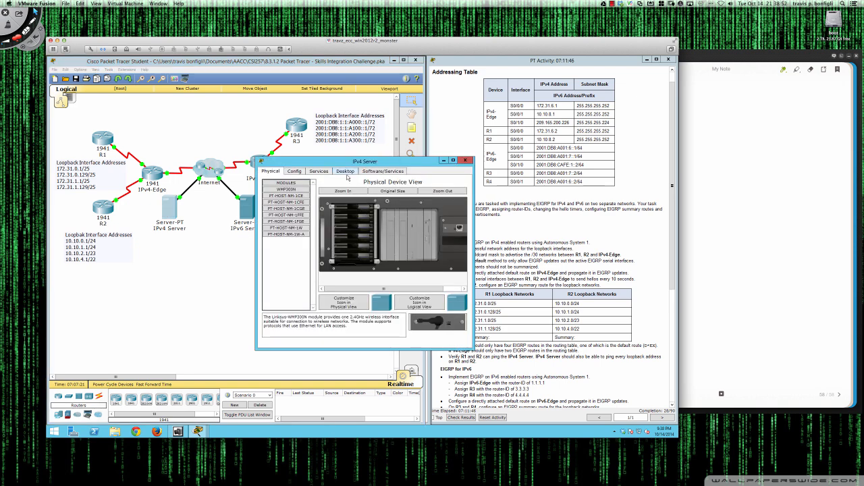
{"action": "left_click", "coordinate": [345, 171]}
{"action": "left_click", "coordinate": [285, 200]}
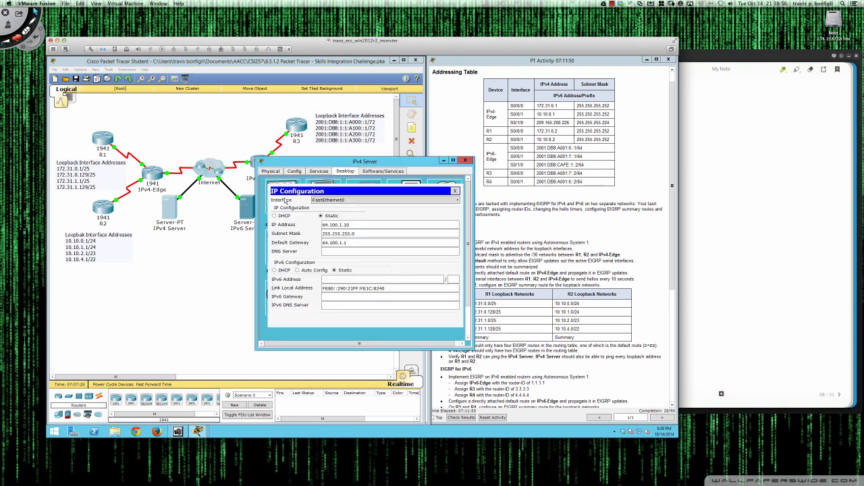
{"action": "left_click", "coordinate": [466, 161]}
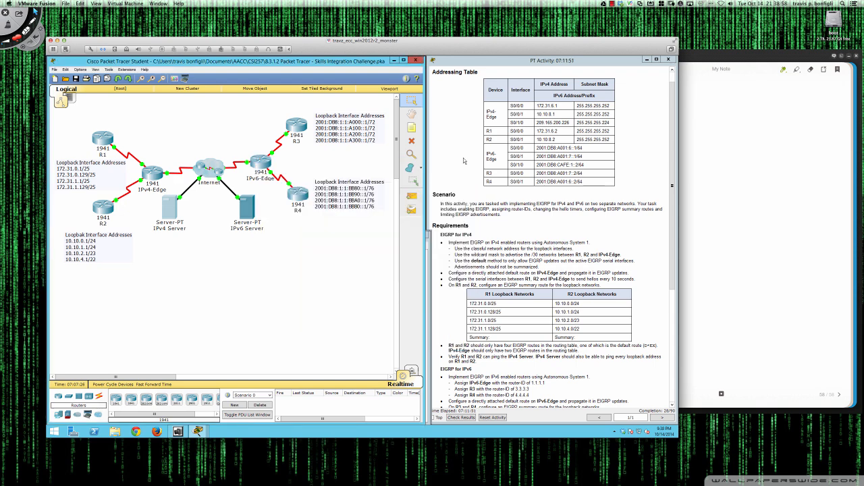
Ping the IPv4 Server at 64.100.1.10 from R1's command line
{"action": "left_click", "coordinate": [113, 141]}
{"action": "type", "text": "do ping 64.100.1.10"}
{"action": "key", "text": "Return"}
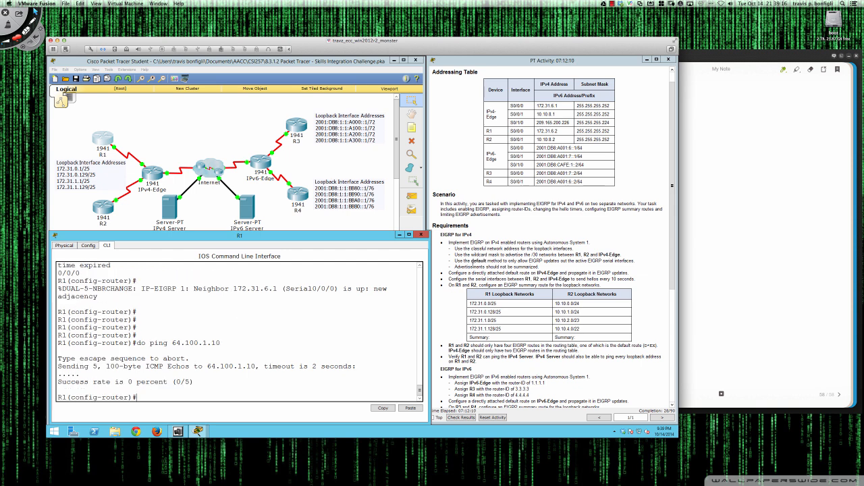
Review the activity's EIGRP for IPv4 requirements on the default passive method and IPv4-Edge's directly attached default route
{"action": "left_click_drag", "start_coordinate": [456, 261], "coordinate": [601, 261]}
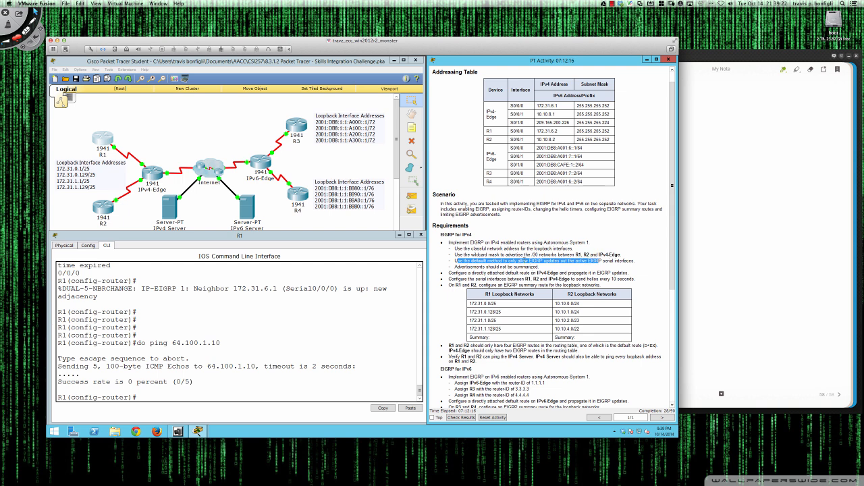
{"action": "left_click", "coordinate": [563, 261]}
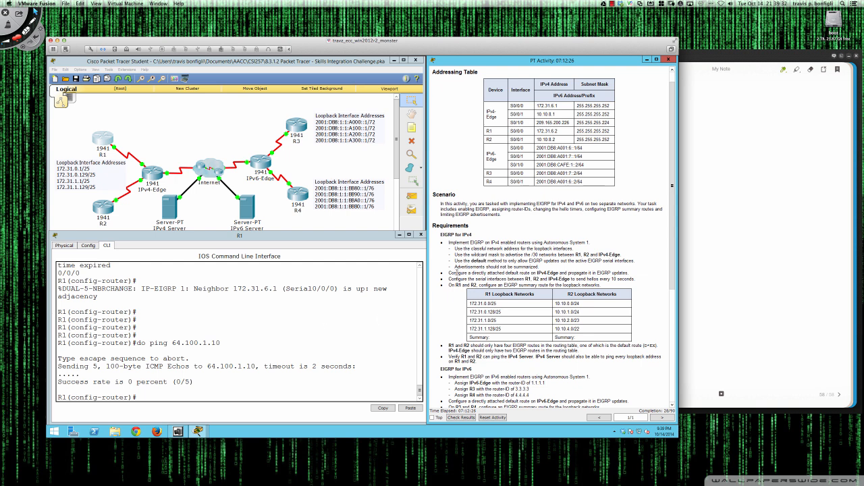
{"action": "left_click_drag", "start_coordinate": [446, 273], "coordinate": [562, 273]}
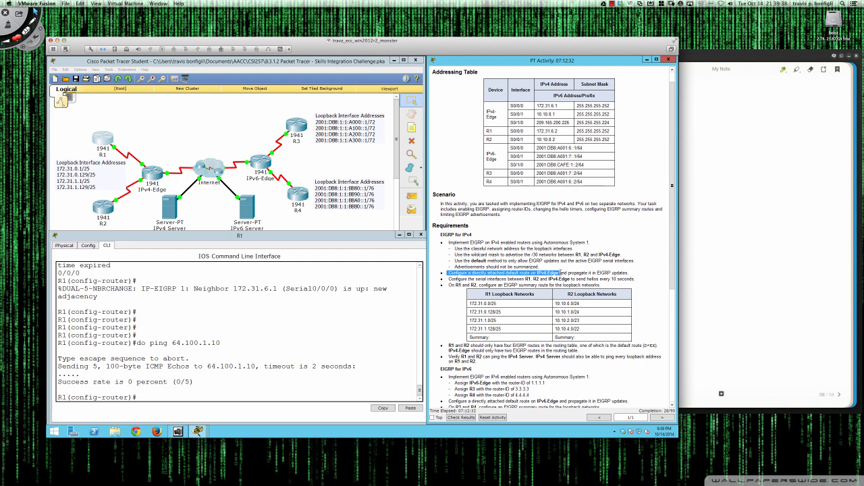
{"action": "left_click", "coordinate": [560, 273]}
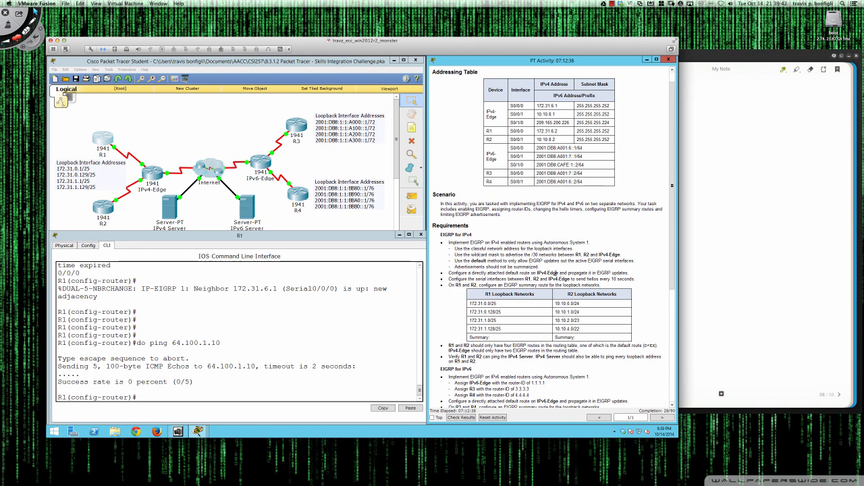
{"action": "scroll", "coordinate": [237, 328], "scroll_direction": "up", "scroll_amount": 3}
{"action": "scroll", "coordinate": [237, 329], "scroll_direction": "down", "scroll_amount": 3}
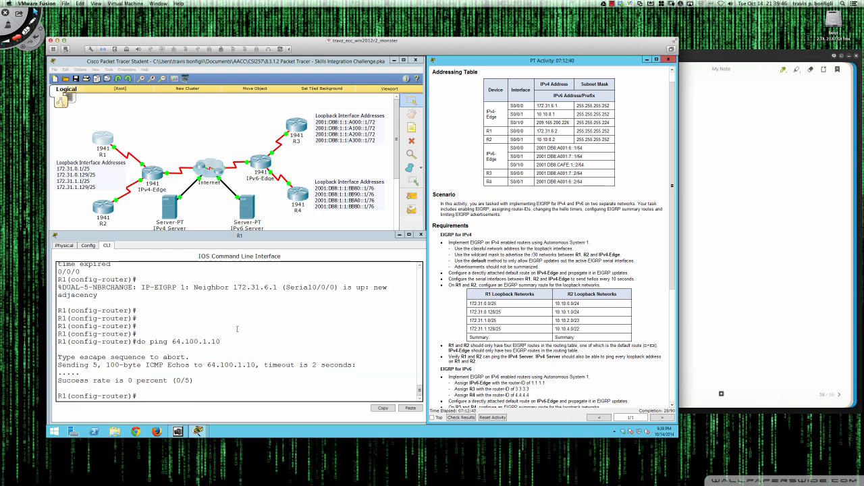
{"action": "scroll", "coordinate": [237, 329], "scroll_direction": "down", "scroll_amount": 6}
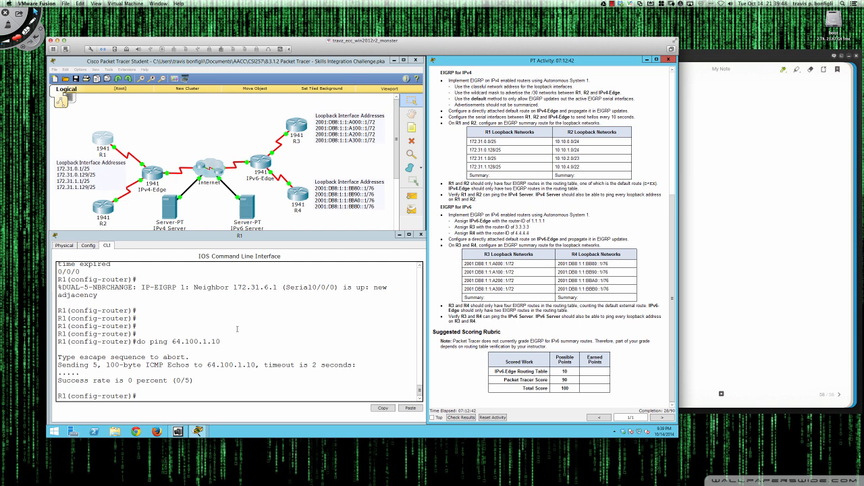
Display R1's IP routing table
{"action": "left_click", "coordinate": [235, 365]}
{"action": "type", "text": "do sh ip route"}
{"action": "key", "text": "Return"}
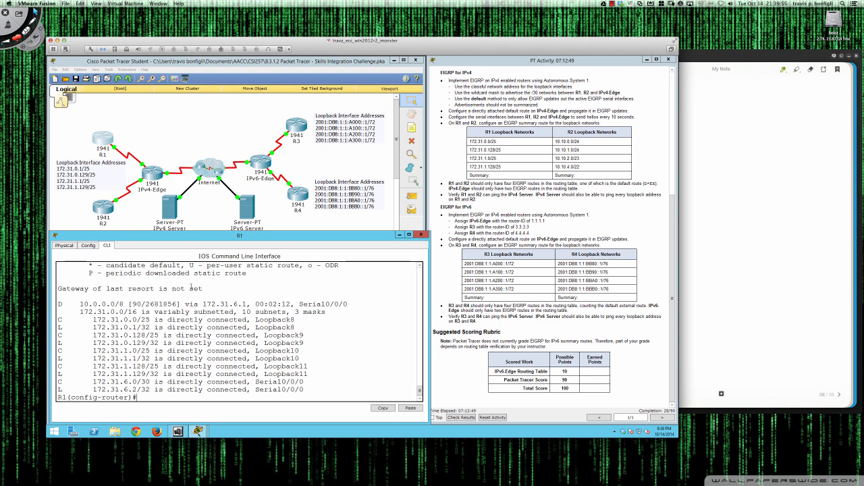
Switch to R2's command line and display its IP routing table
{"action": "left_click", "coordinate": [109, 209]}
{"action": "type", "text": "do sh ip route"}
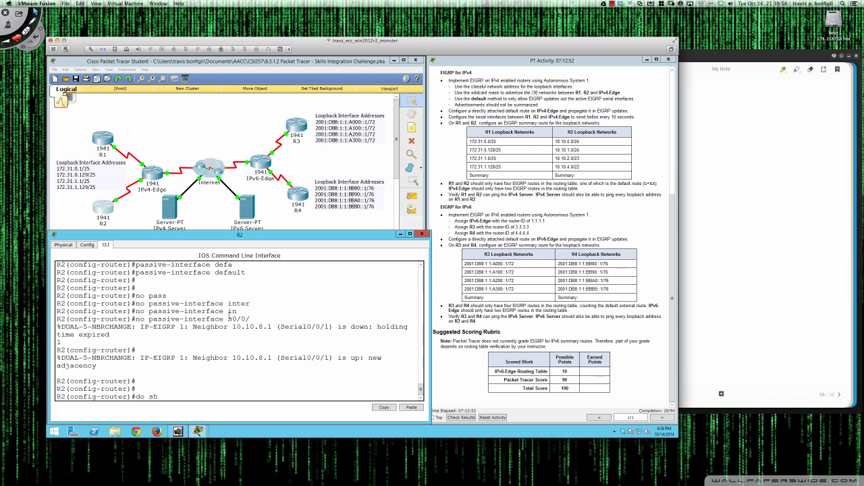
{"action": "key", "text": "Return"}
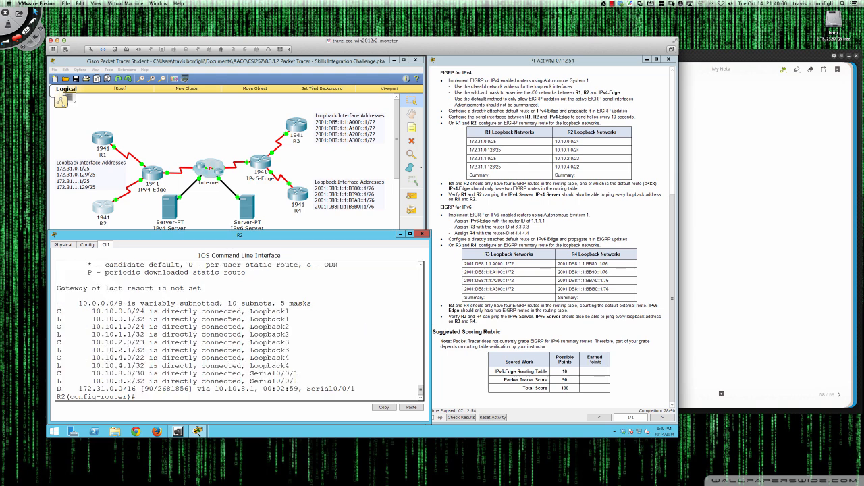
On IPv4-Edge, leave EIGRP configuration mode and add a directly attached default route 0.0.0.0 0.0.0.0 out Serial0/1/0
{"action": "left_click", "coordinate": [151, 173]}
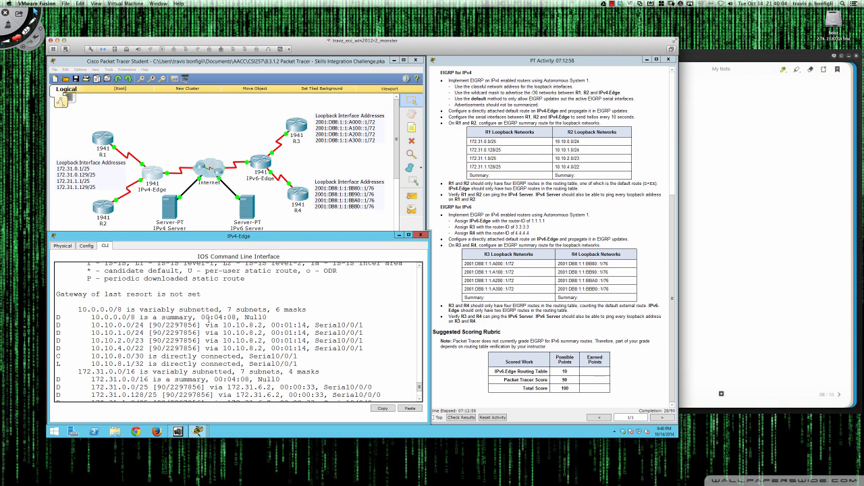
{"action": "scroll", "coordinate": [208, 317], "scroll_direction": "down", "scroll_amount": 3}
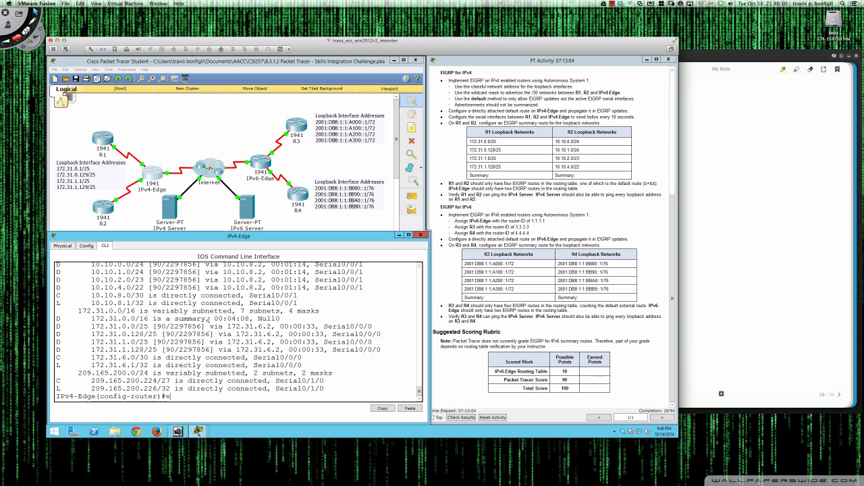
{"action": "type", "text": "exit"}
{"action": "key", "text": "Return"}
{"action": "key", "text": "Return"}
{"action": "key", "text": "Return"}
{"action": "type", "text": "ip rout"}
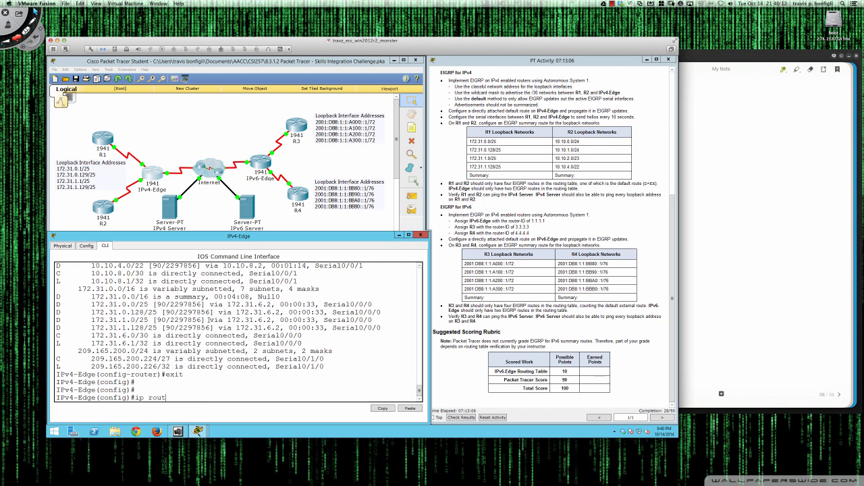
{"action": "type", "text": "e 0.0.0.0."}
{"action": "key", "text": "BackSpace"}
{"action": "type", "text": "0.0"}
{"action": "key", "text": "BackSpace"}
{"action": "type", "text": ".0.0.0 s"}
{"action": "key", "text": "Tab"}
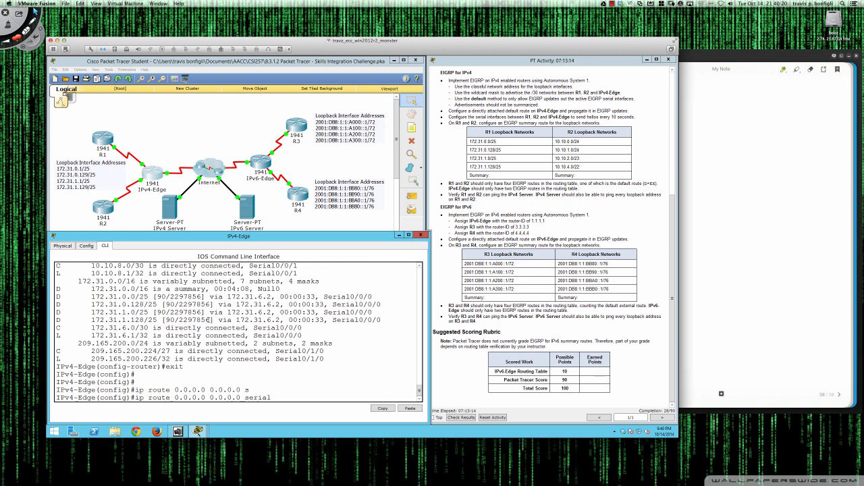
{"action": "type", "text": "0/1/0"}
{"action": "key", "text": "Return"}
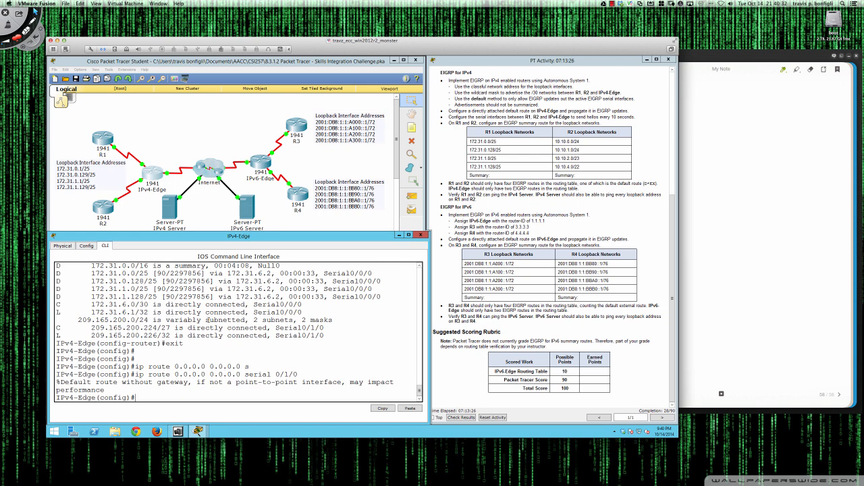
{"action": "key", "text": "Return"}
{"action": "key", "text": "Return"}
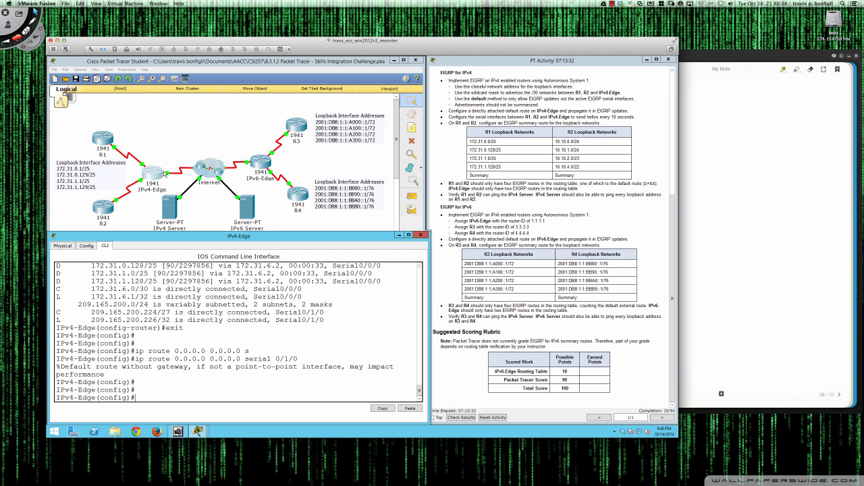
Redistribute static routes in IPv4-Edge's EIGRP 1 process, checking the available redistribution options
{"action": "type", "text": "router eigrp 1"}
{"action": "key", "text": "Return"}
{"action": "type", "text": "red"}
{"action": "key", "text": "Tab"}
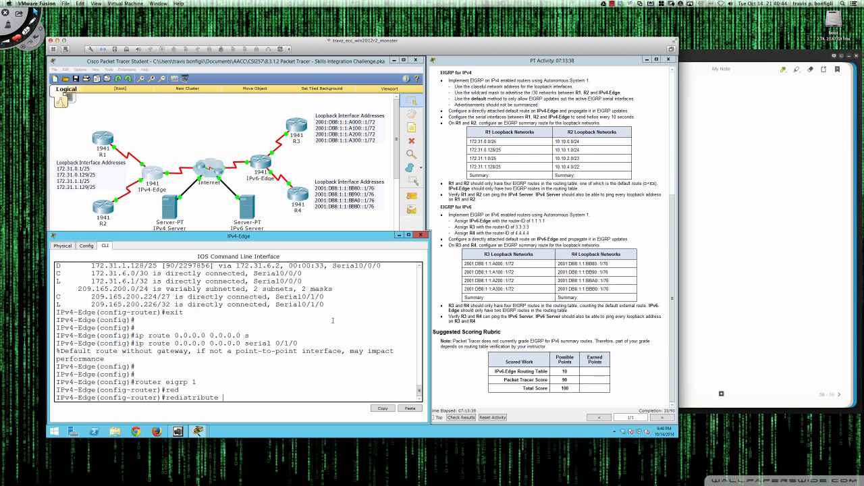
{"action": "type", "text": "?"}
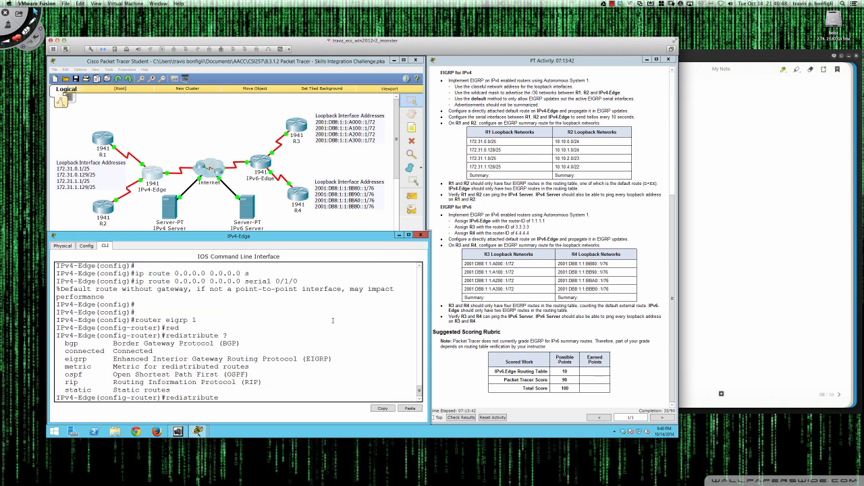
{"action": "type", "text": "sta"}
{"action": "key", "text": "Tab"}
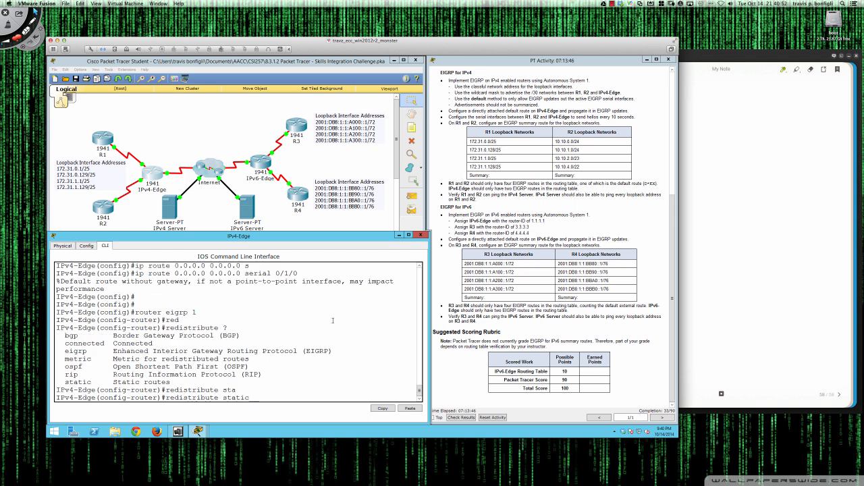
{"action": "key", "text": "Return"}
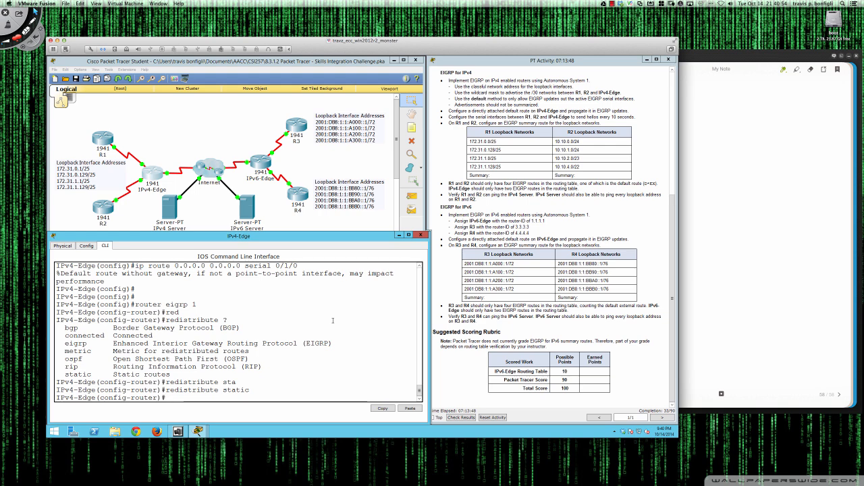
Display IPv4-Edge's full IP routing table and check the exit interface of its static default route
{"action": "key", "text": "Return"}
{"action": "key", "text": "Return"}
{"action": "key", "text": "Return"}
{"action": "type", "text": "do sh ip "}
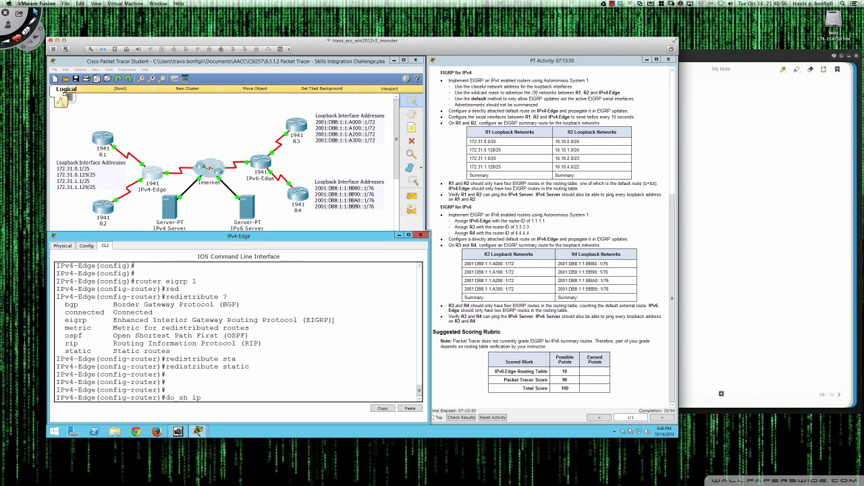
{"action": "type", "text": "rou"}
{"action": "key", "text": "Return"}
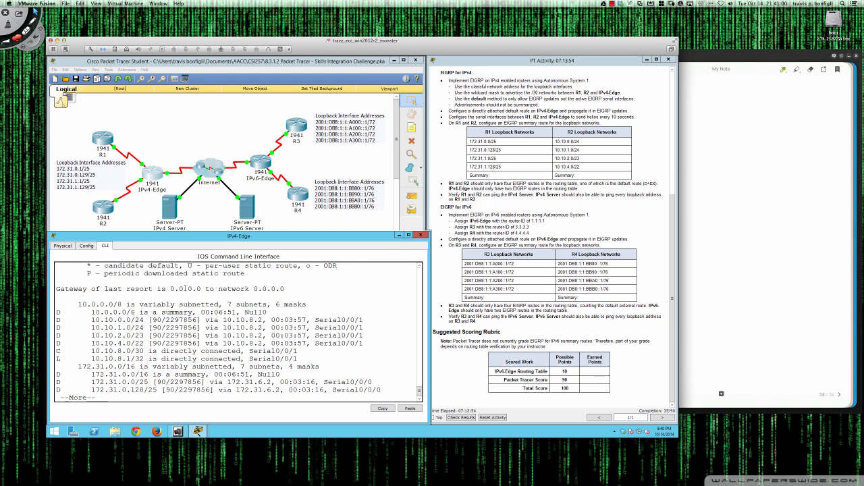
{"action": "key", "text": "space"}
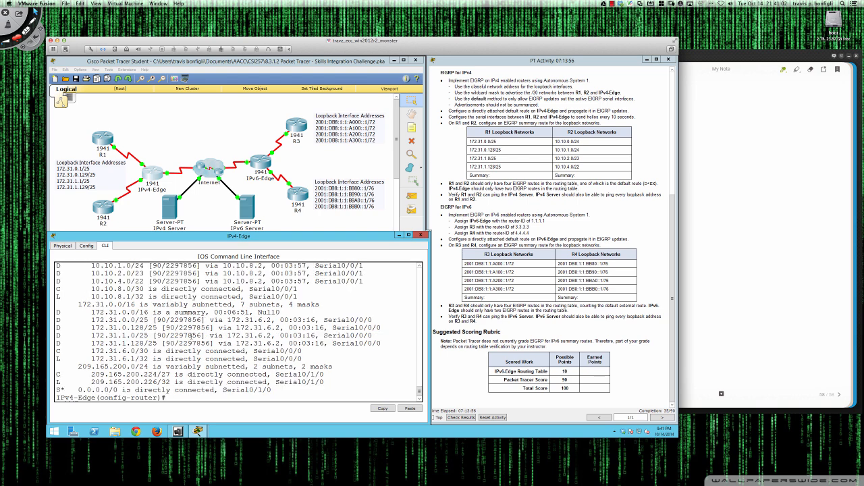
{"action": "left_click_drag", "start_coordinate": [222, 389], "coordinate": [272, 391]}
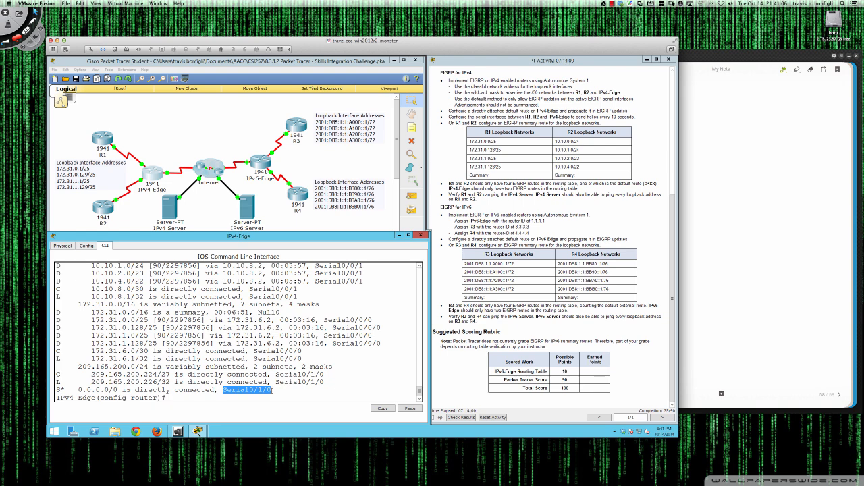
Switch to R1's command line, display its IP routing table and check the gateway of last resort
{"action": "left_click", "coordinate": [103, 142]}
{"action": "type", "text": "do sh ip route"}
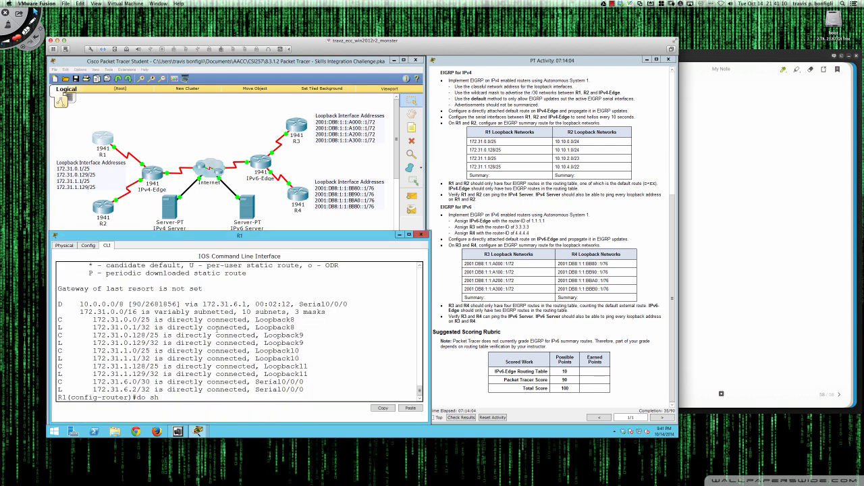
{"action": "key", "text": "Return"}
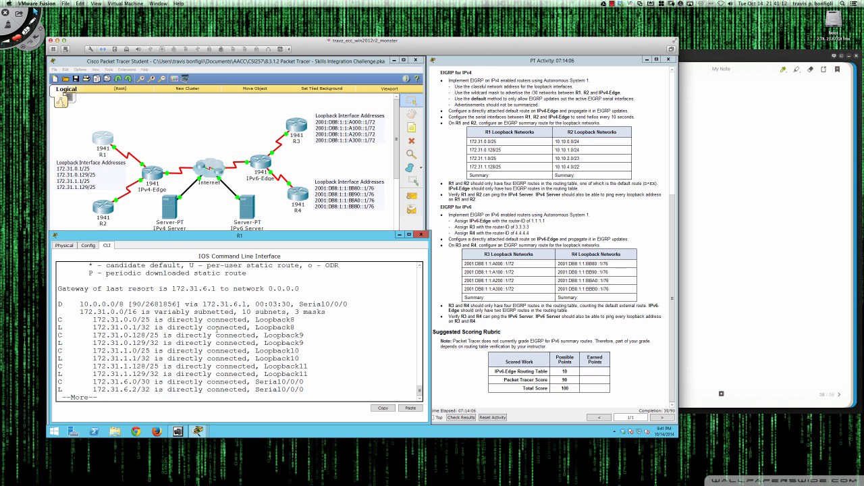
{"action": "left_click_drag", "start_coordinate": [174, 288], "coordinate": [216, 289]}
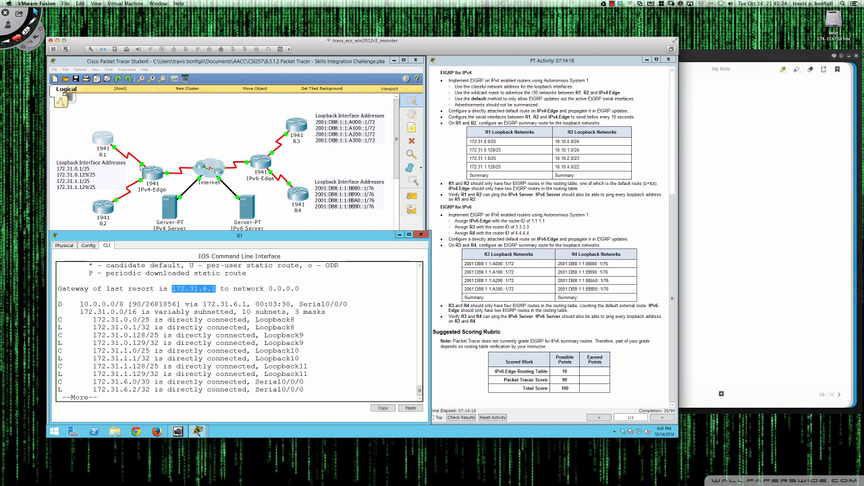
Switch to R2's command line, display its full IP routing table and check the gateway of last resort
{"action": "left_click", "coordinate": [101, 210]}
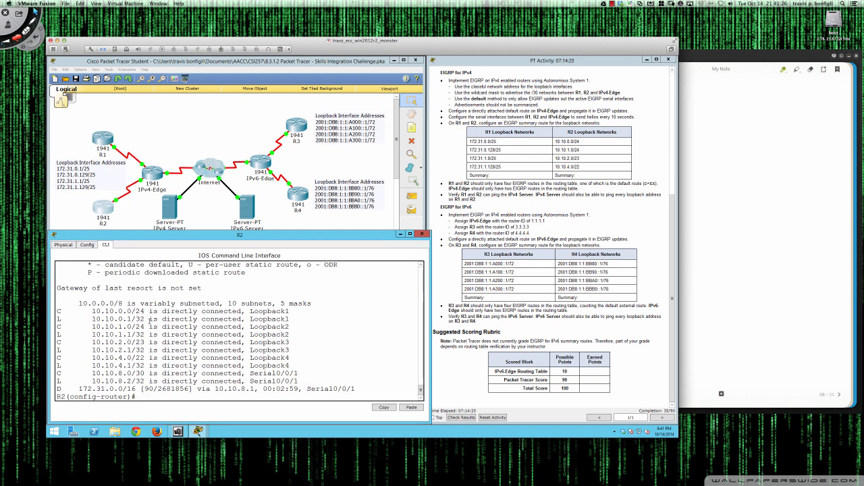
{"action": "key", "text": "Up"}
{"action": "key", "text": "Return"}
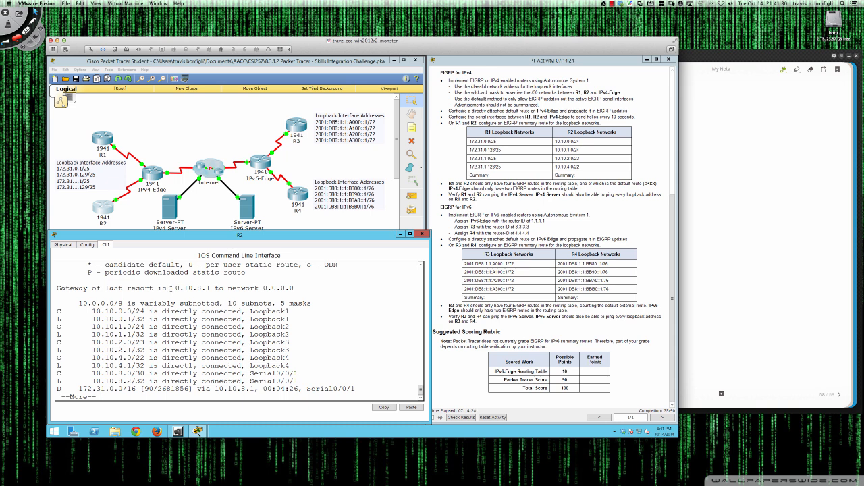
{"action": "left_click_drag", "start_coordinate": [171, 288], "coordinate": [211, 289]}
{"action": "key", "text": "space"}
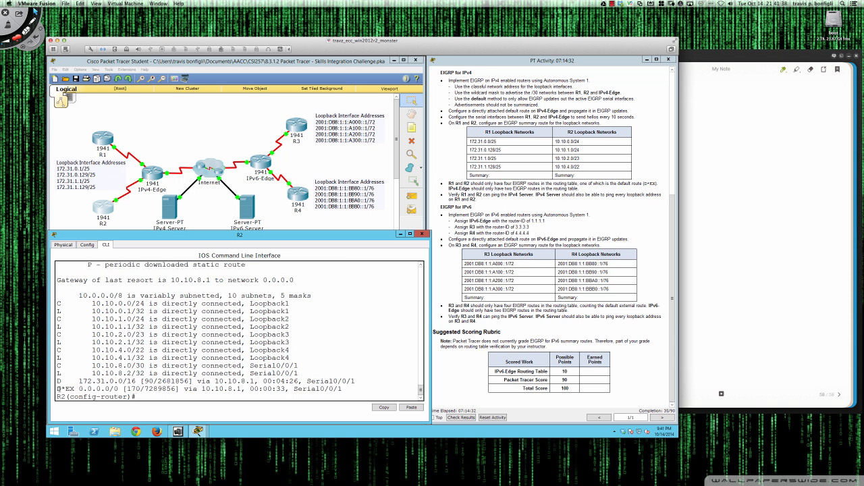
Examine the administrative distance, next hop and exit interface of R2's external EIGRP default route
{"action": "left_click_drag", "start_coordinate": [57, 390], "coordinate": [343, 390]}
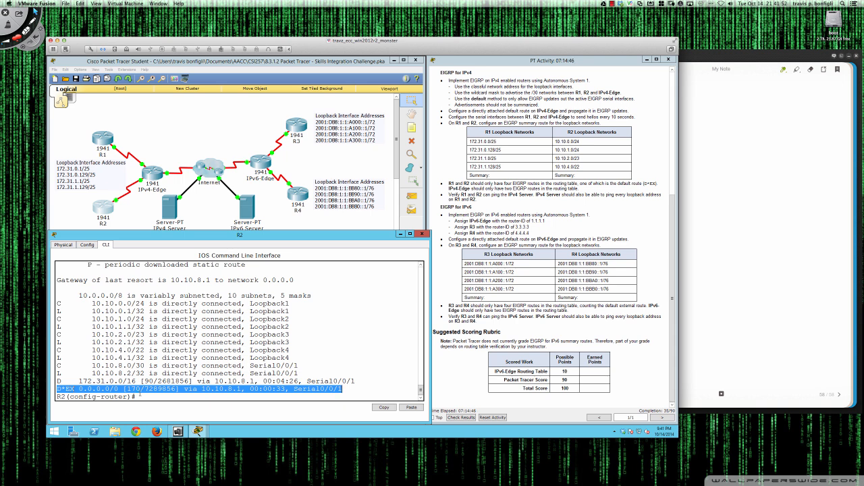
{"action": "left_click_drag", "start_coordinate": [125, 389], "coordinate": [140, 390]}
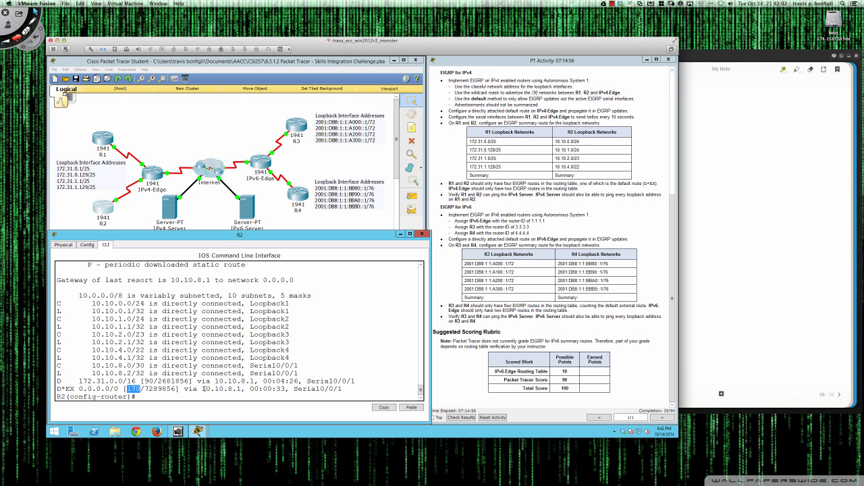
{"action": "left_click_drag", "start_coordinate": [202, 389], "coordinate": [242, 389]}
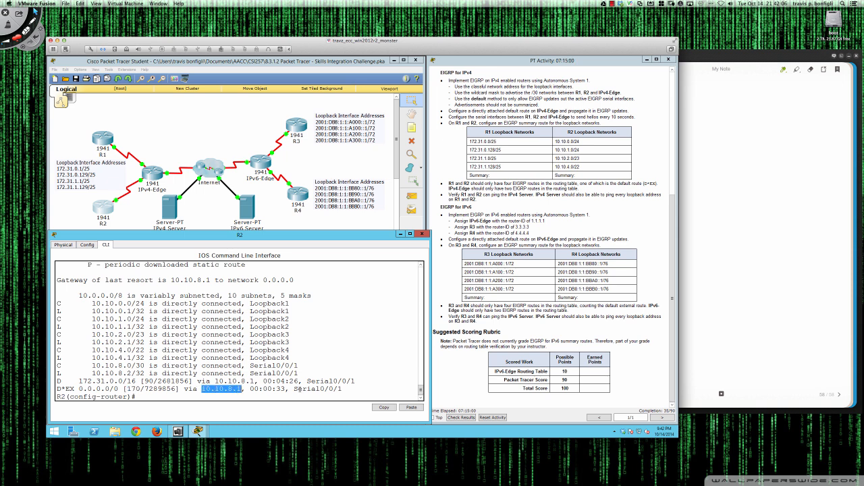
{"action": "left_click_drag", "start_coordinate": [295, 390], "coordinate": [343, 390]}
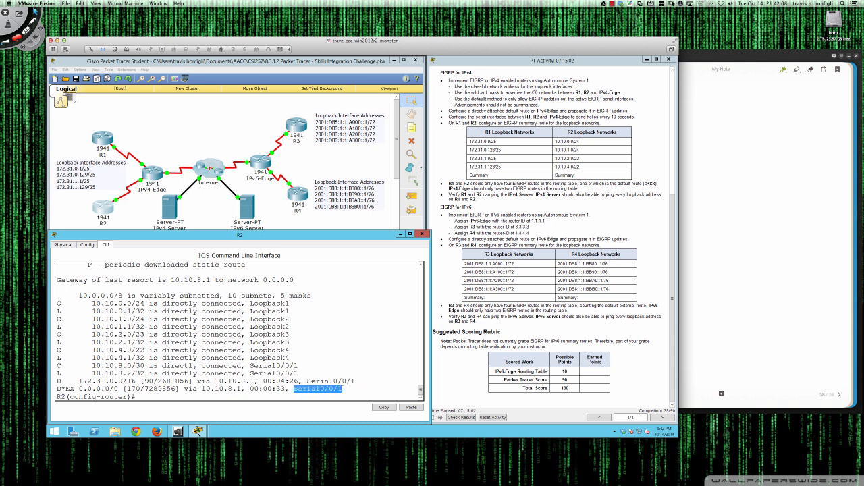
{"action": "left_click", "coordinate": [375, 389]}
On R1, finish the routing table listing and set the EIGRP 1 hello interval on Serial0/0/0 to 10 seconds
{"action": "left_click", "coordinate": [106, 137]}
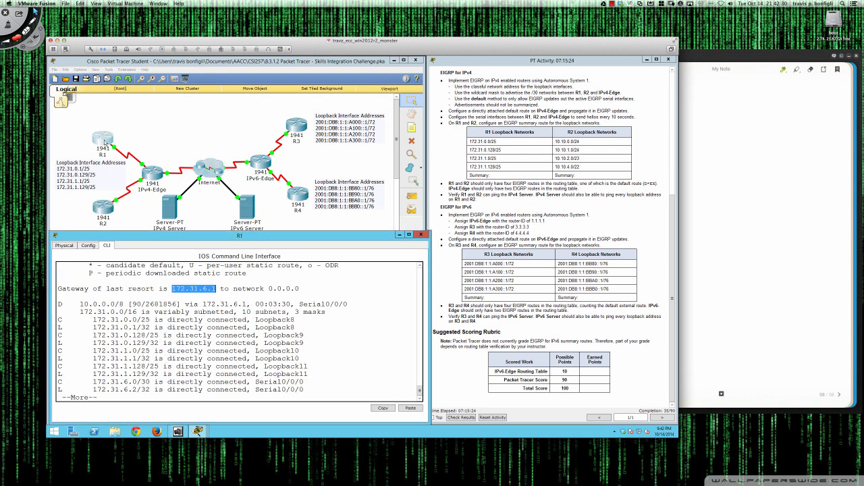
{"action": "left_click", "coordinate": [193, 309]}
{"action": "key", "text": "space"}
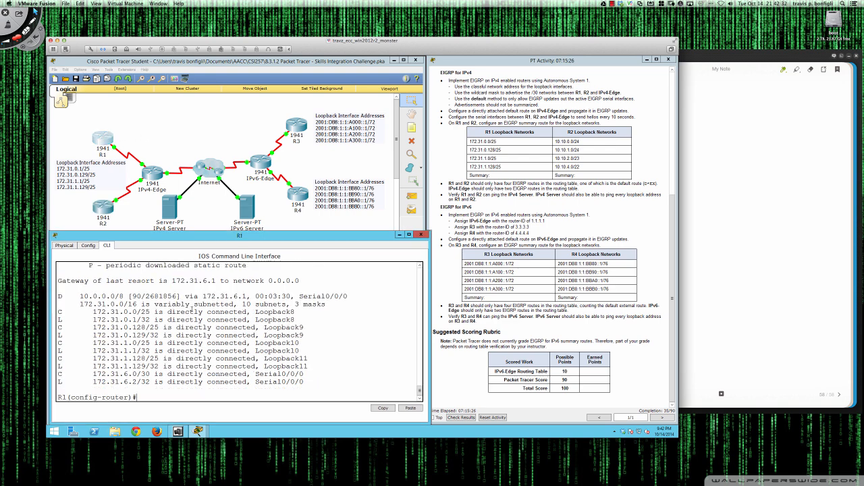
{"action": "type", "text": "int s0/0/0"}
{"action": "key", "text": "Return"}
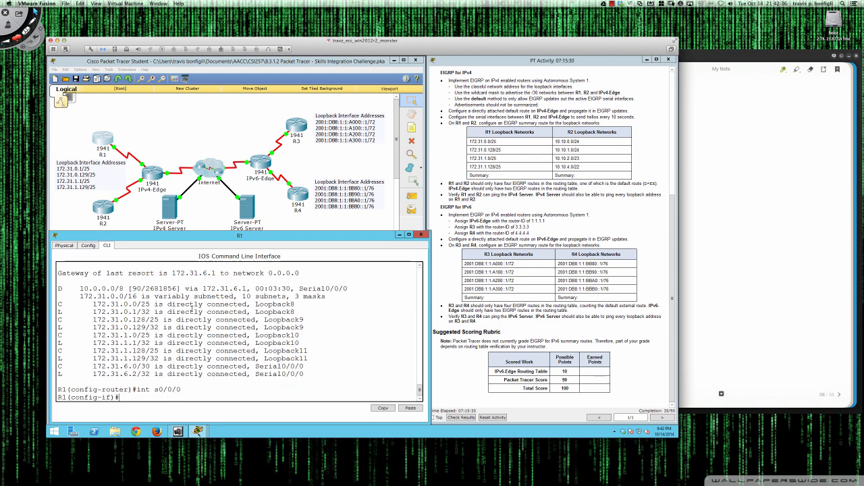
{"action": "type", "text": "ip hel"}
{"action": "key", "text": "Tab"}
{"action": "type", "text": "lo"}
{"action": "key", "text": "Tab"}
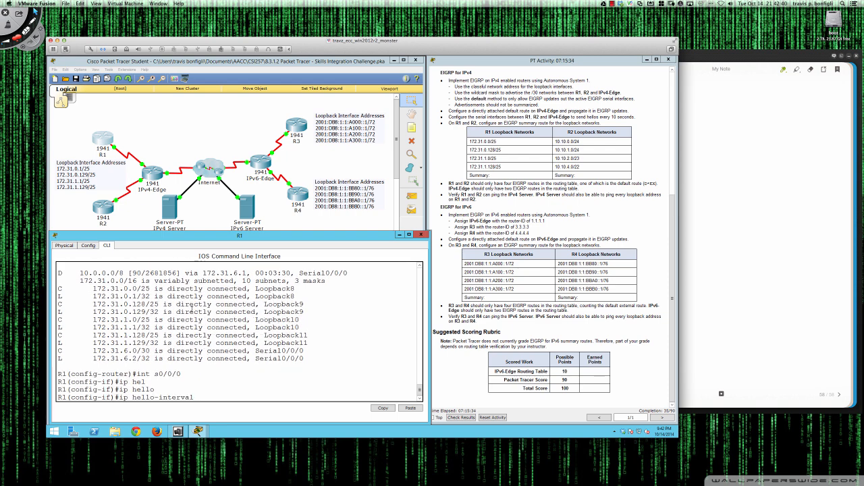
{"action": "type", "text": "eigrp 1"}
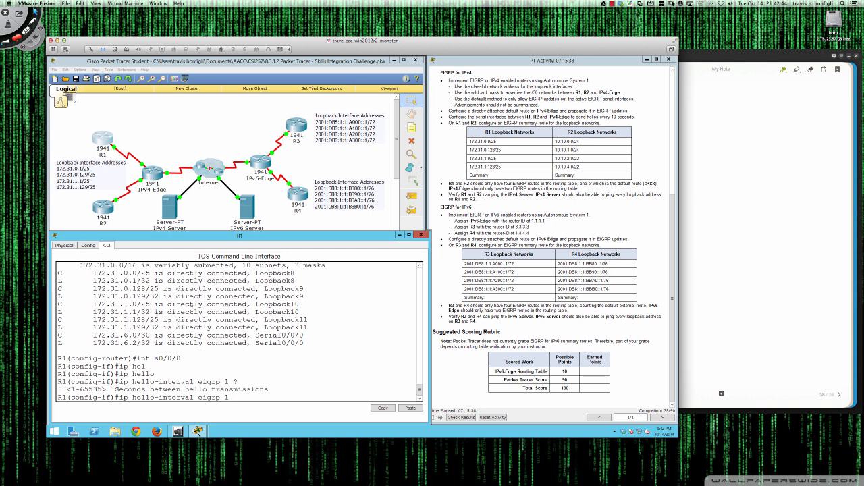
{"action": "type", "text": " ?10"}
{"action": "key", "text": "Return"}
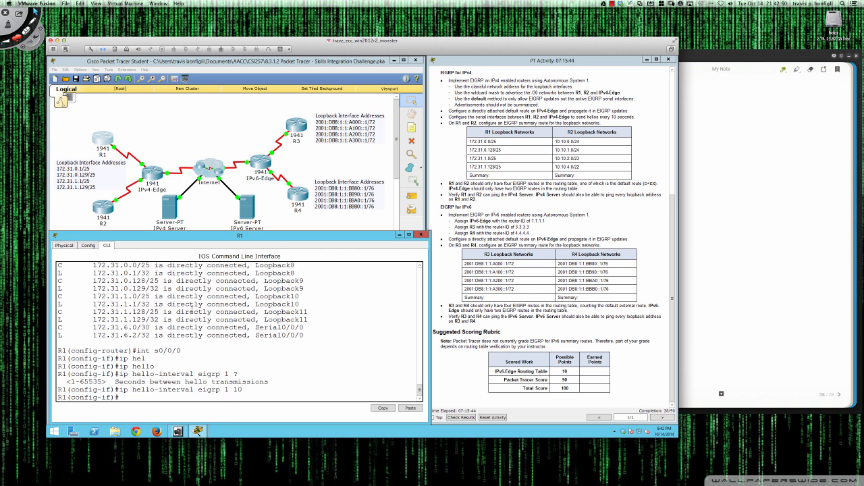
On IPv4-Edge, set the EIGRP 1 hello interval on interface Serial0/0/0 to 10 seconds
{"action": "left_click", "coordinate": [154, 174]}
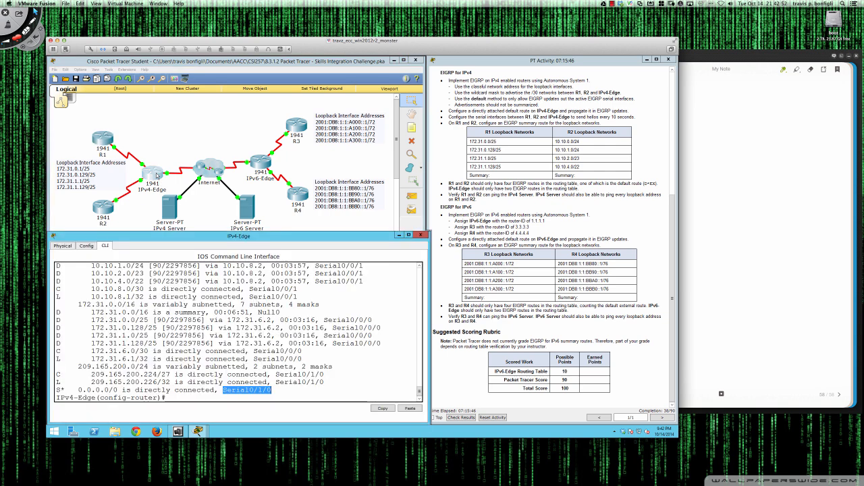
{"action": "type", "text": "int s0/00"}
{"action": "key", "text": "Return"}
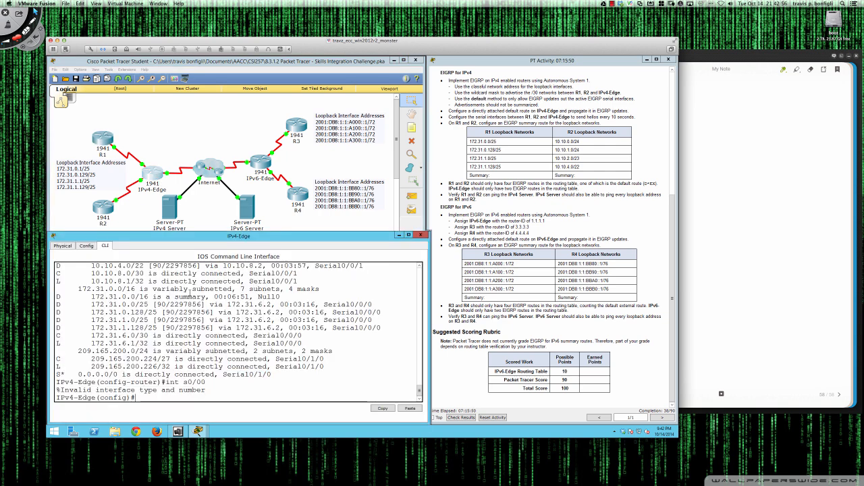
{"action": "type", "text": "int s0/0/0"}
{"action": "key", "text": "Return"}
{"action": "type", "text": "ip"}
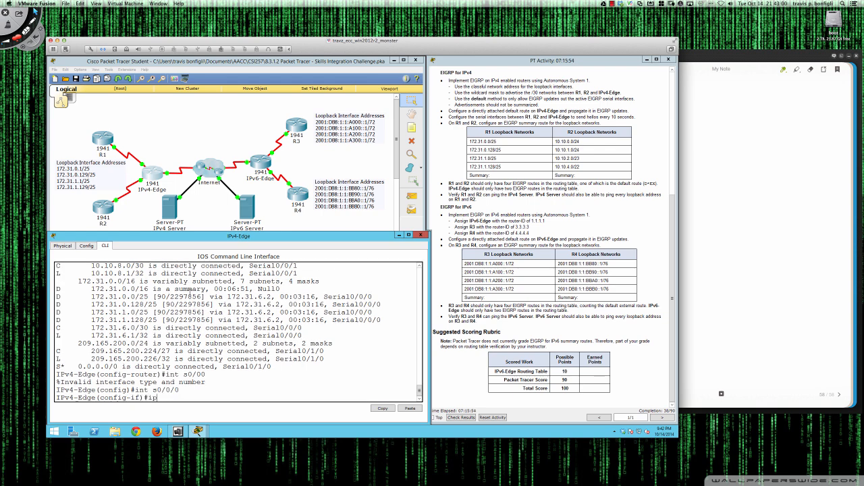
{"action": "type", "text": " helo"}
{"action": "key", "text": "Tab"}
{"action": "type", "text": "l"}
{"action": "key", "text": "Tab"}
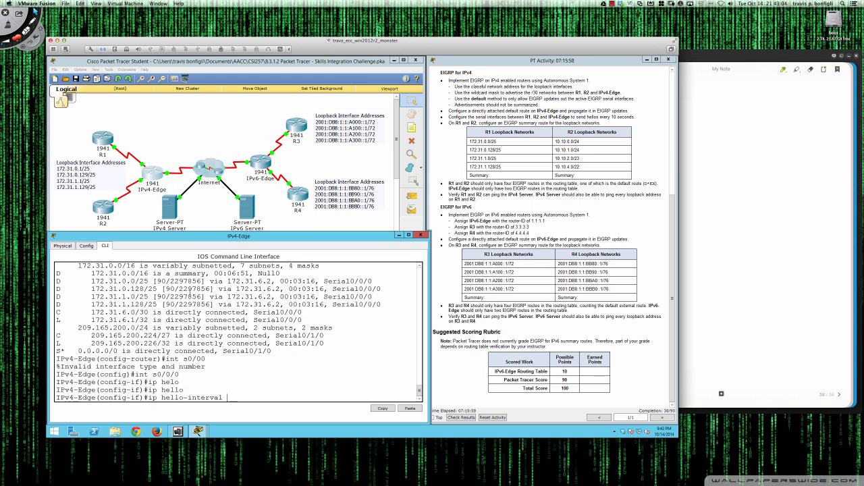
{"action": "type", "text": "eigrp 1 10"}
{"action": "key", "text": "Return"}
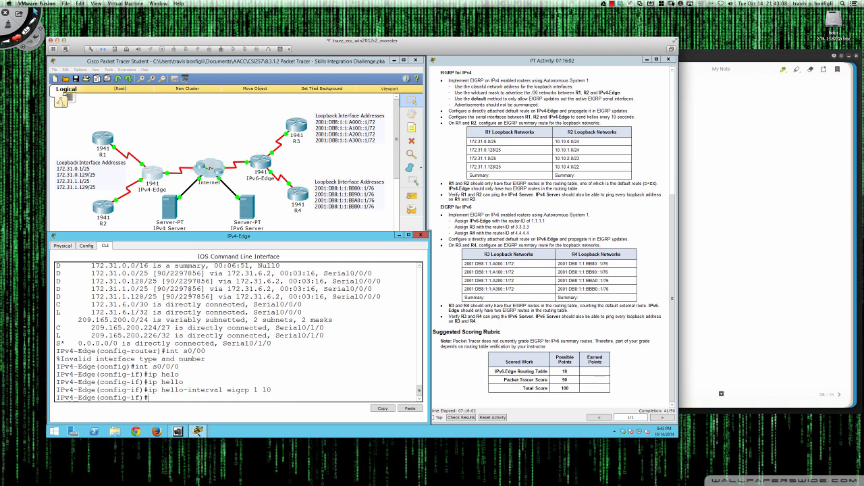
Set the EIGRP 1 hello interval on IPv4-Edge's Serial0/0/1 interface to 10 seconds
{"action": "type", "text": "int s0/0/1"}
{"action": "key", "text": "Return"}
{"action": "key", "text": "Up"}
{"action": "key", "text": "Up"}
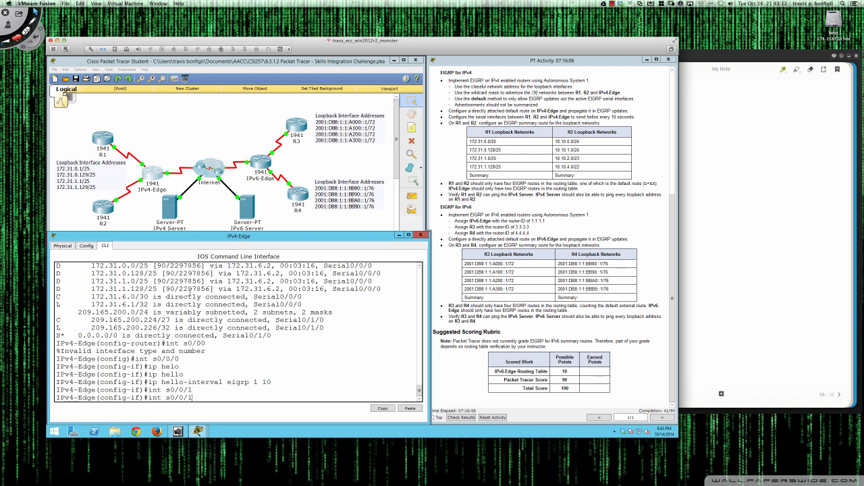
{"action": "key", "text": "Return"}
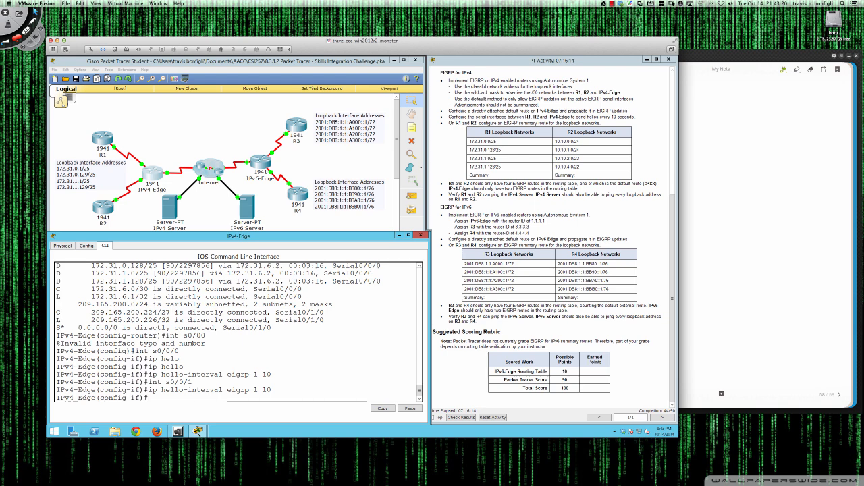
Display IPv4-Edge's IP protocols information and examine the routing protocol and redistribution entries
{"action": "key", "text": "Return"}
{"action": "key", "text": "Return"}
{"action": "key", "text": "Return"}
{"action": "type", "text": "do sh ip protocol"}
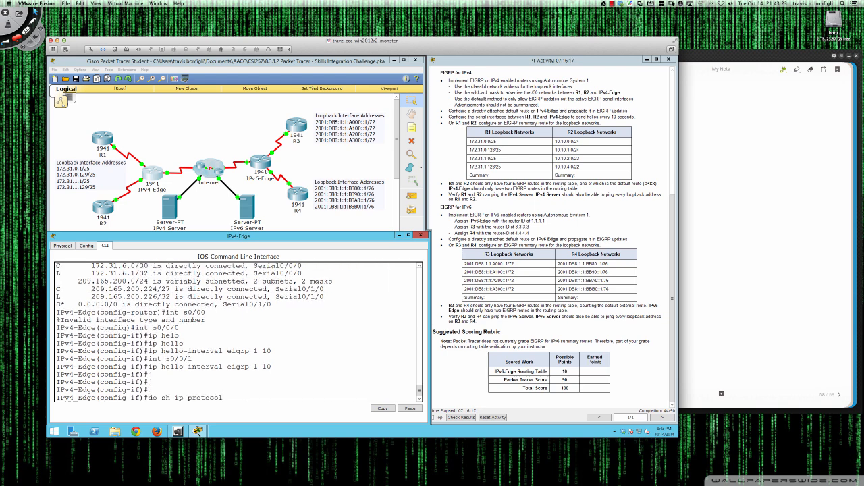
{"action": "key", "text": "Return"}
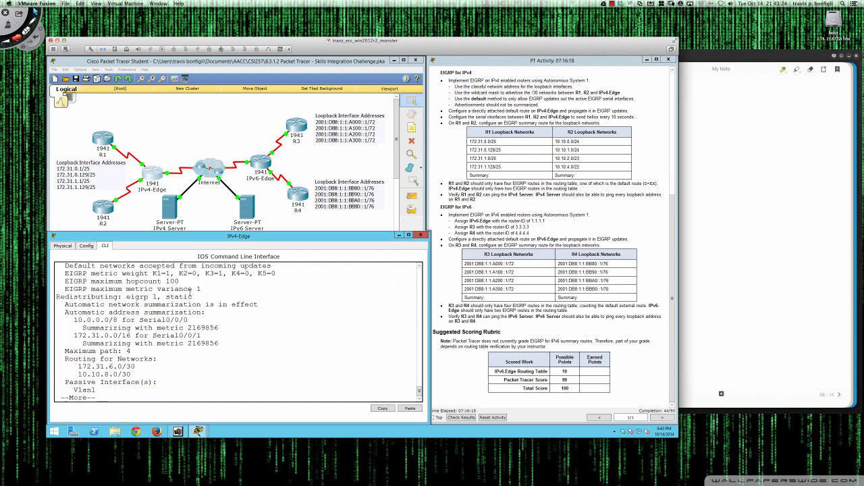
{"action": "scroll", "coordinate": [156, 362], "scroll_direction": "up", "scroll_amount": 3}
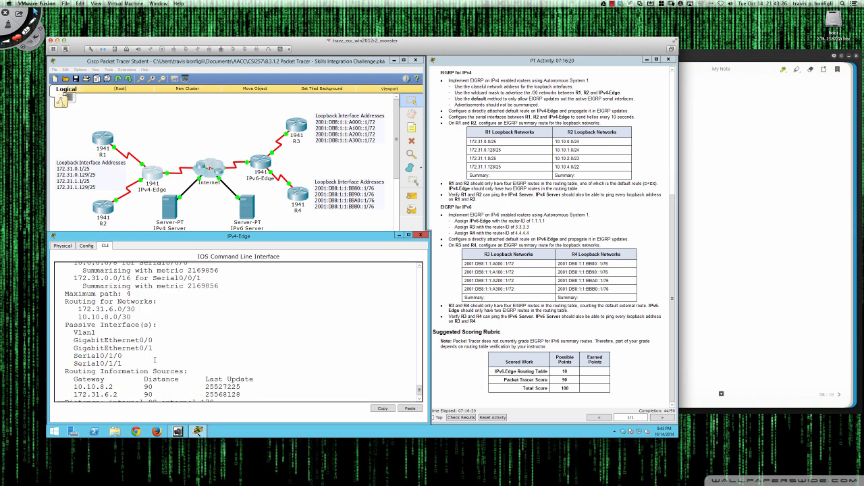
{"action": "scroll", "coordinate": [156, 362], "scroll_direction": "up", "scroll_amount": 3}
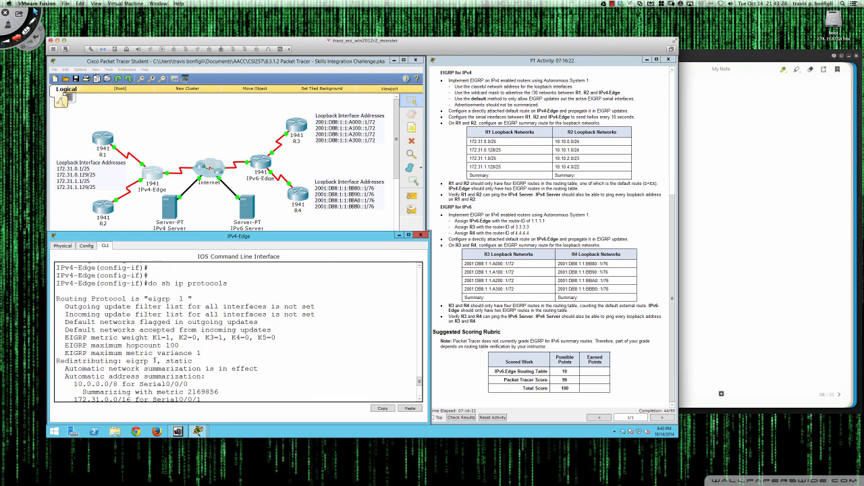
{"action": "left_click_drag", "start_coordinate": [57, 298], "coordinate": [192, 299]}
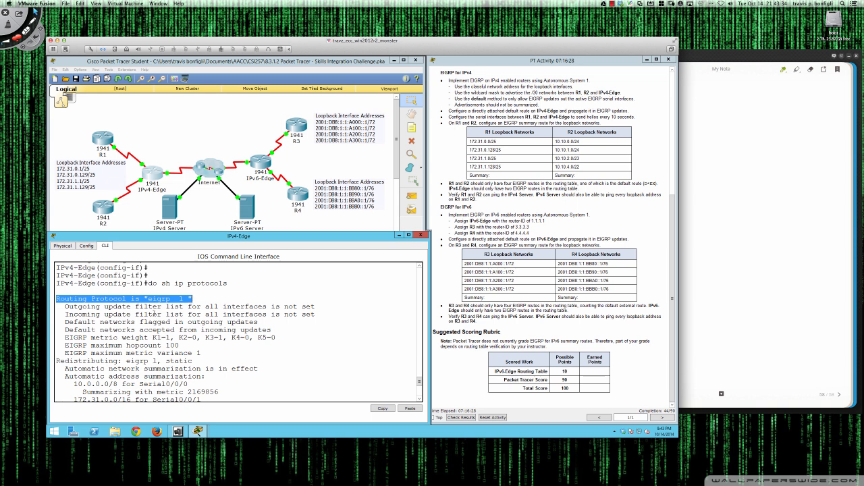
{"action": "scroll", "coordinate": [155, 314], "scroll_direction": "down", "scroll_amount": 1}
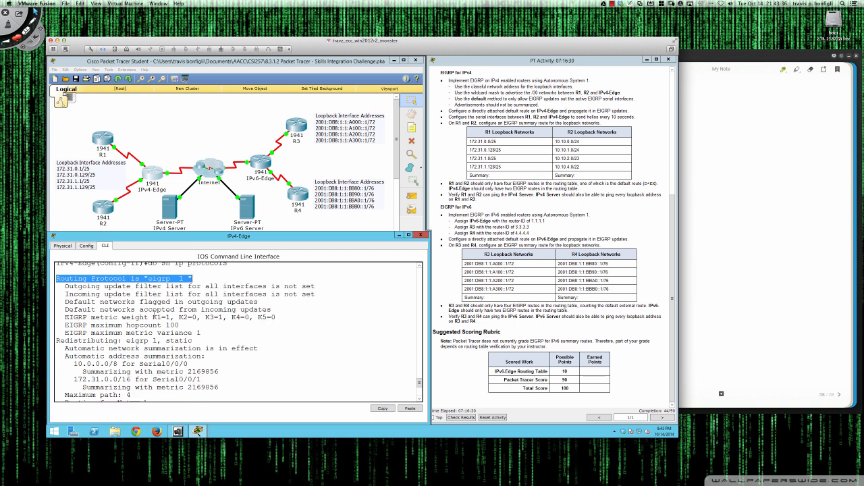
{"action": "scroll", "coordinate": [155, 315], "scroll_direction": "down", "scroll_amount": 1}
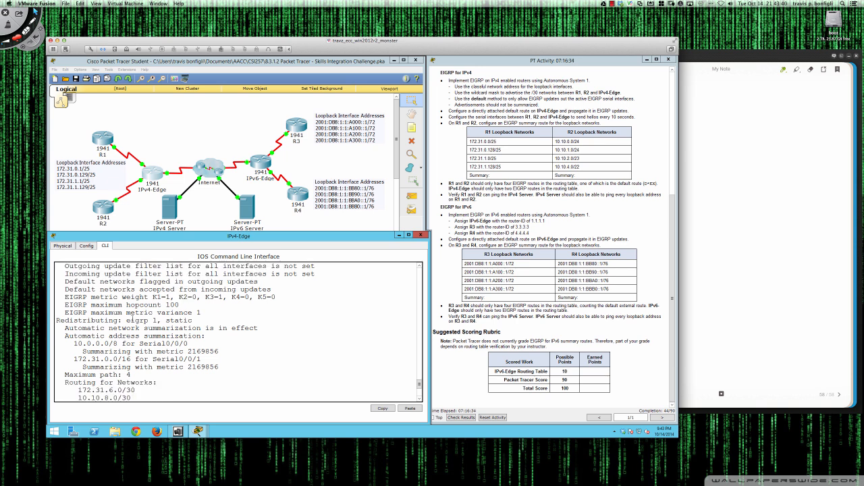
{"action": "left_click_drag", "start_coordinate": [59, 321], "coordinate": [194, 322]}
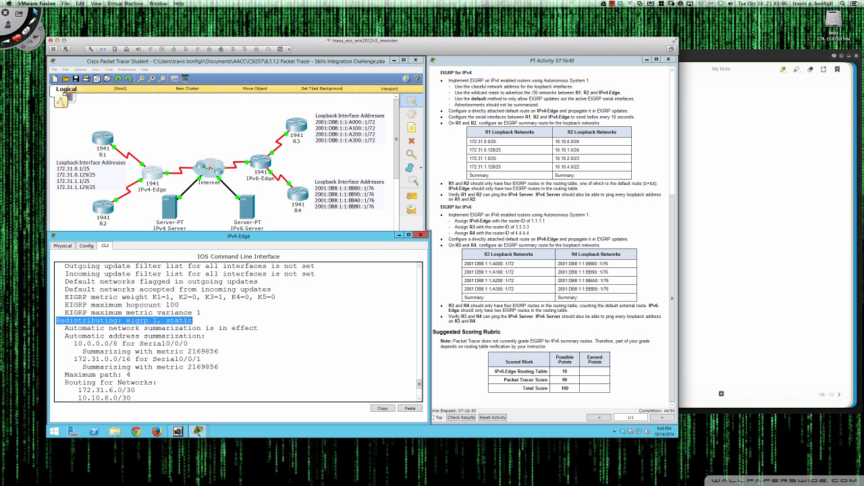
Review the rest of IPv4-Edge's IP protocols output for summarization, advertised networks, passive interfaces and routing information sources
{"action": "scroll", "coordinate": [142, 317], "scroll_direction": "down", "scroll_amount": 1}
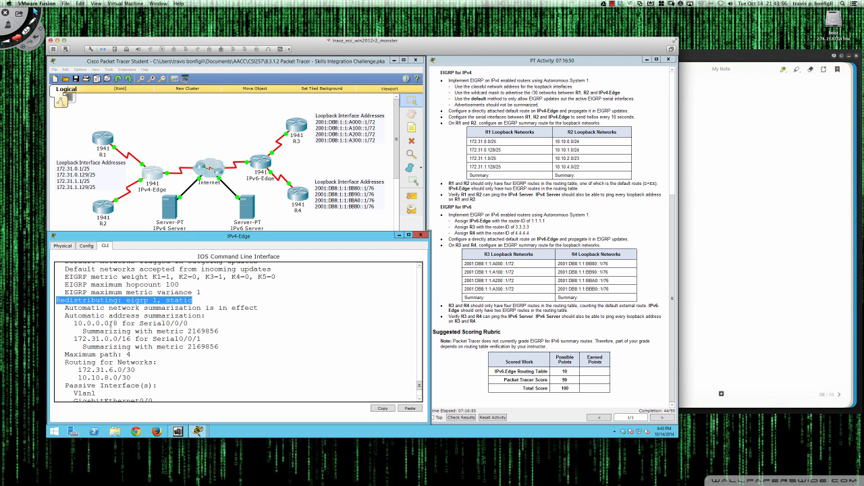
{"action": "scroll", "coordinate": [135, 324], "scroll_direction": "down", "scroll_amount": 1}
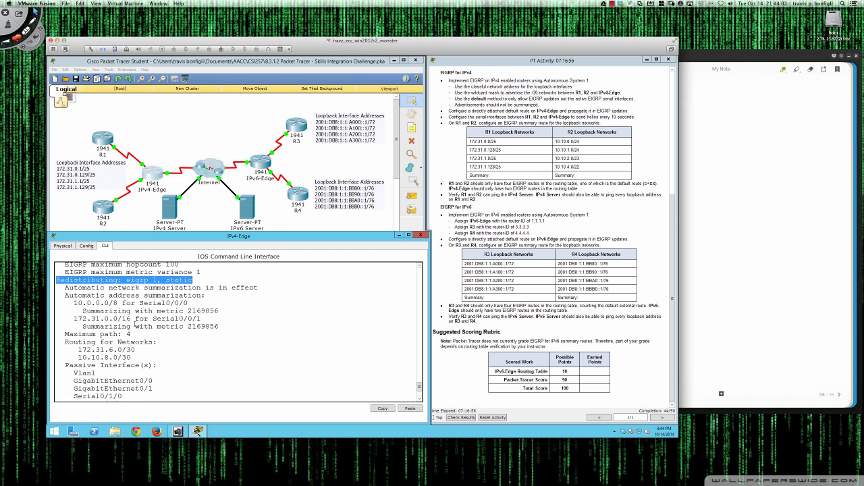
{"action": "scroll", "coordinate": [145, 333], "scroll_direction": "down", "scroll_amount": 2}
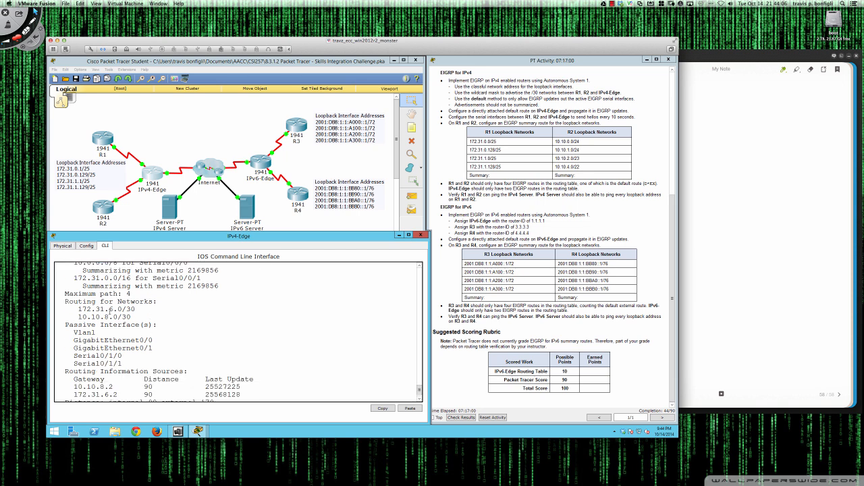
{"action": "scroll", "coordinate": [109, 325], "scroll_direction": "down", "scroll_amount": 1}
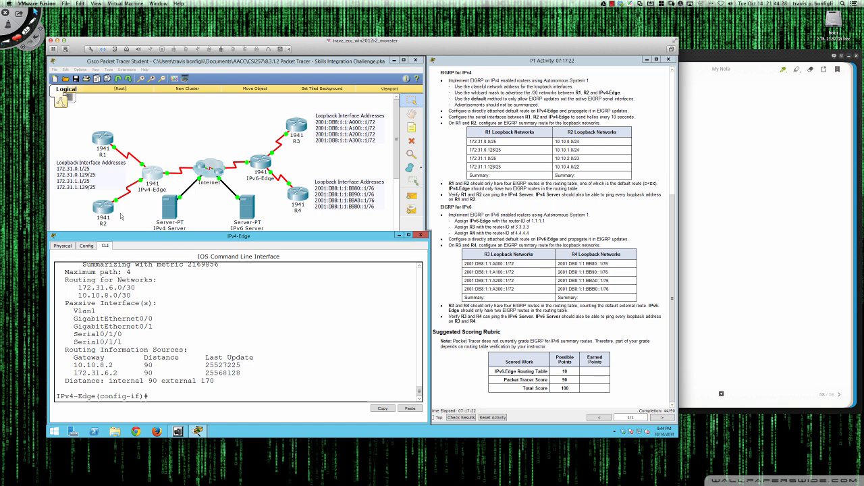
On R2, set the EIGRP 1 hello interval on interface Serial0/0/1 to 10 seconds
{"action": "left_click", "coordinate": [104, 211]}
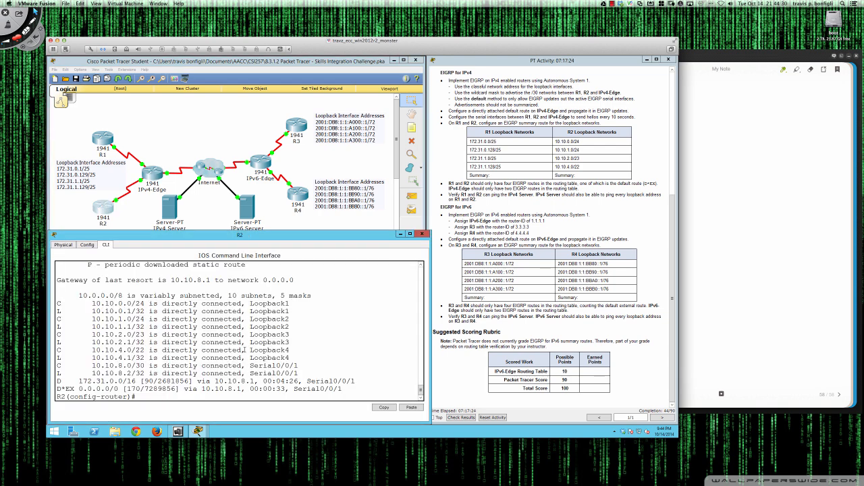
{"action": "key", "text": "Return"}
{"action": "key", "text": "Return"}
{"action": "type", "text": "int s0/0/1"}
{"action": "key", "text": "Return"}
{"action": "type", "text": "ip"}
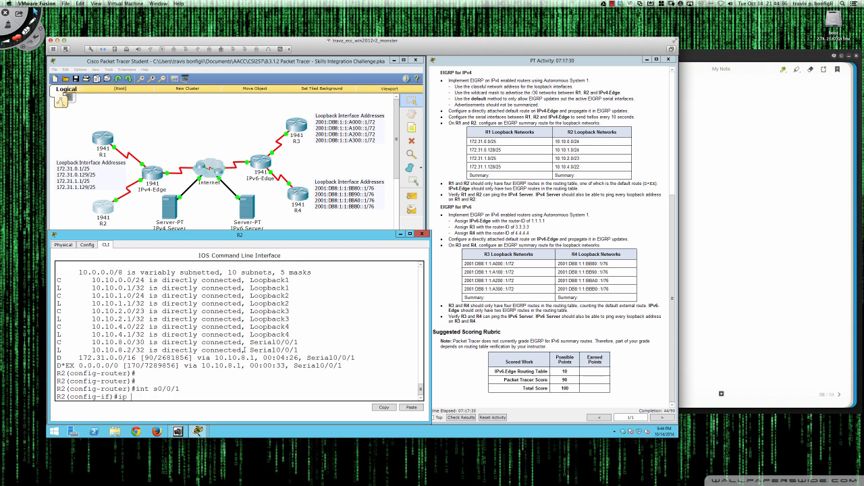
{"action": "type", "text": " hello"}
{"action": "key", "text": "Tab"}
{"action": "type", "text": "eig"}
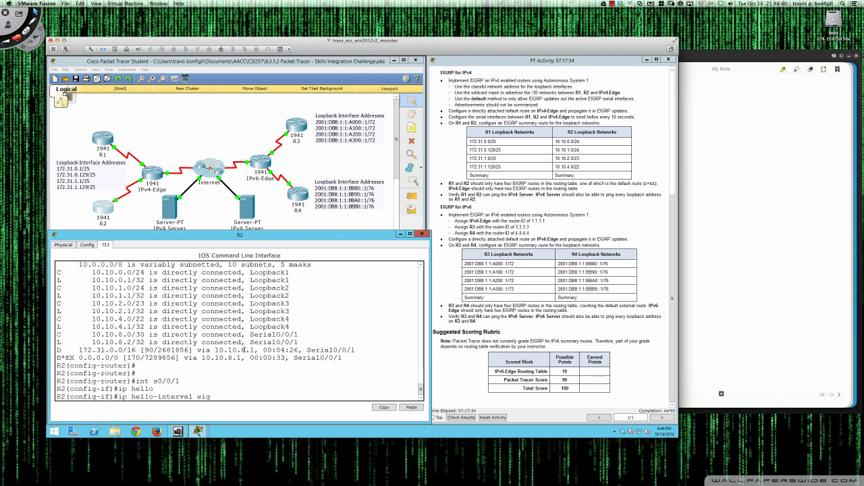
{"action": "type", "text": "rp 1 10"}
{"action": "key", "text": "Return"}
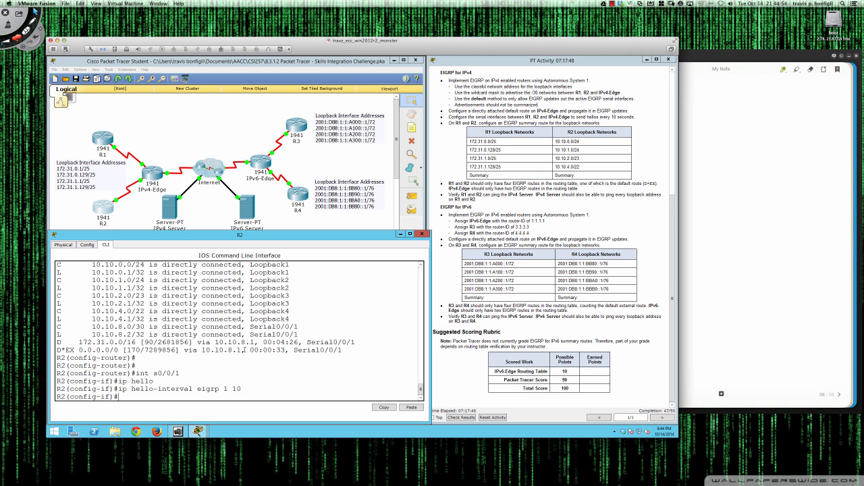
Display the IP routing table on IPv4-Edge
{"action": "left_click_drag", "start_coordinate": [437, 45], "coordinate": [397, 65]}
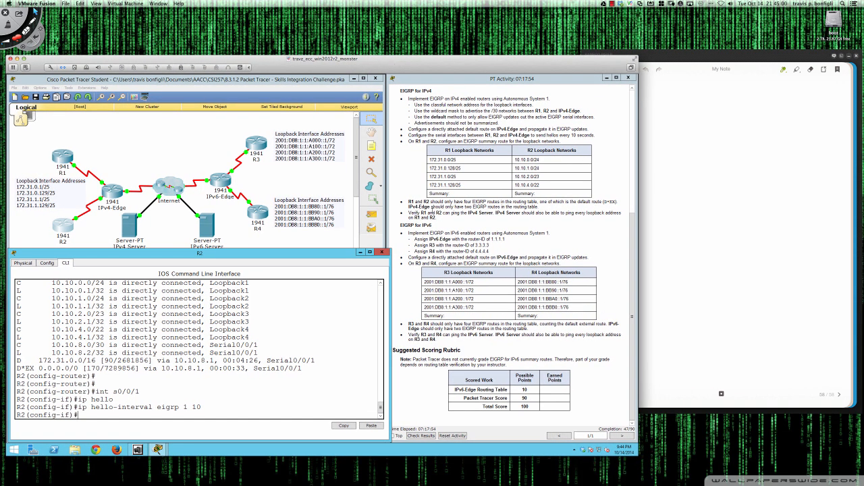
{"action": "left_click", "coordinate": [116, 196]}
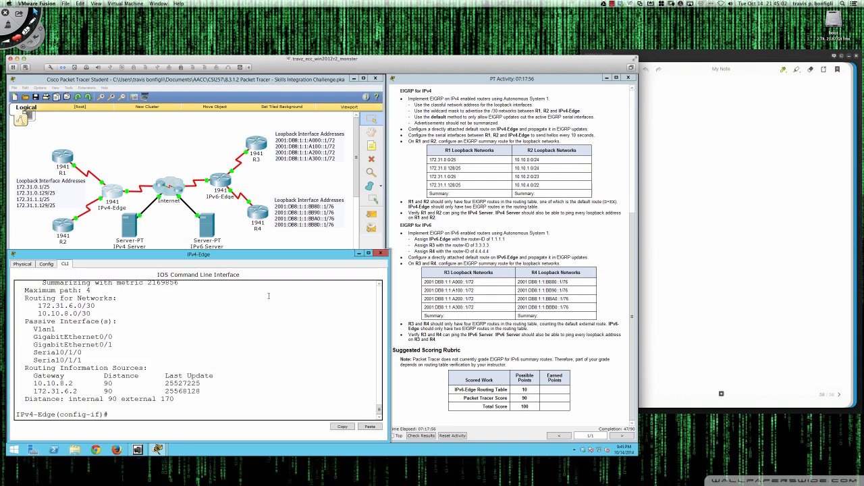
{"action": "key", "text": "Return"}
{"action": "key", "text": "Return"}
{"action": "key", "text": "Return"}
{"action": "type", "text": "do sh"}
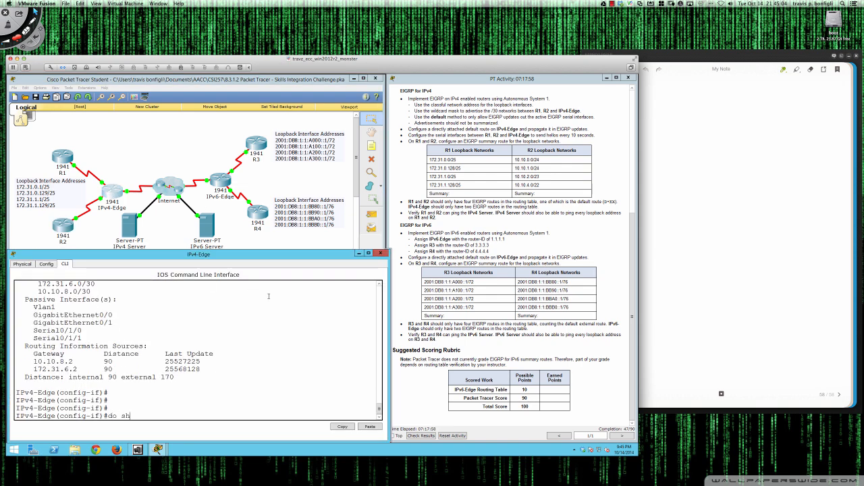
{"action": "type", "text": " ip ro"}
{"action": "key", "text": "Return"}
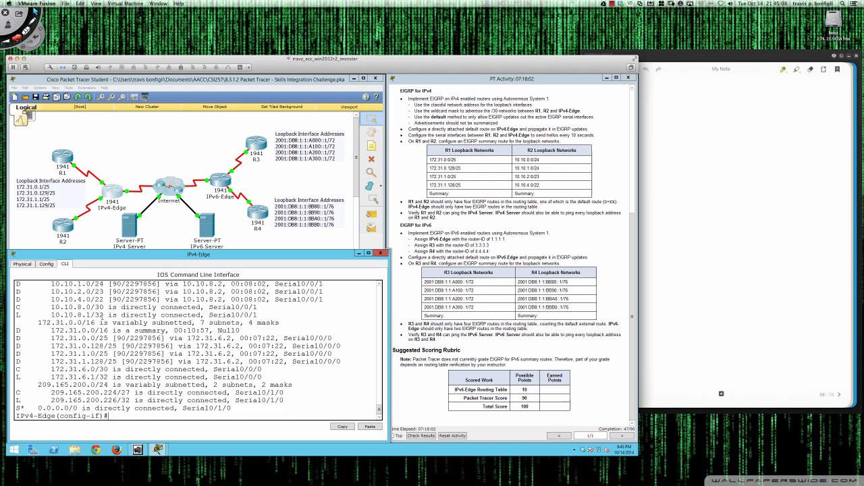
Examine the individual 10.10.x.x and 172.31.x.x loopback routes that IPv4-Edge learned through EIGRP
{"action": "scroll", "coordinate": [100, 315], "scroll_direction": "up", "scroll_amount": 1}
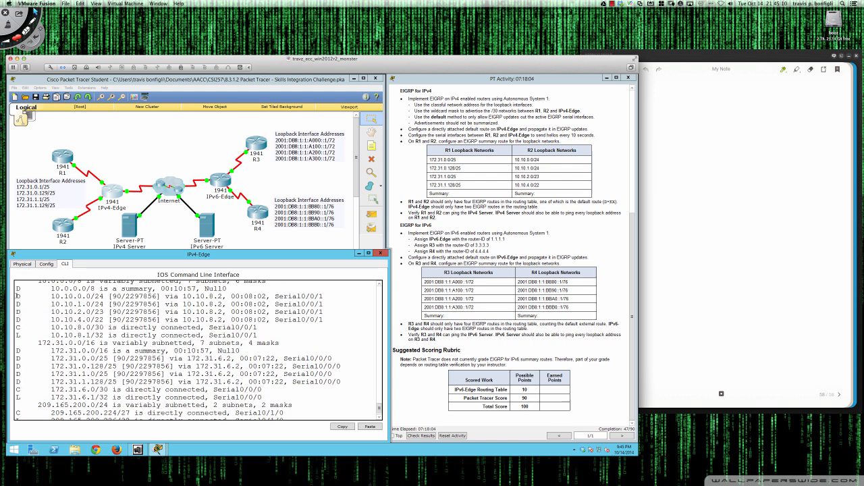
{"action": "left_click_drag", "start_coordinate": [17, 296], "coordinate": [123, 335]}
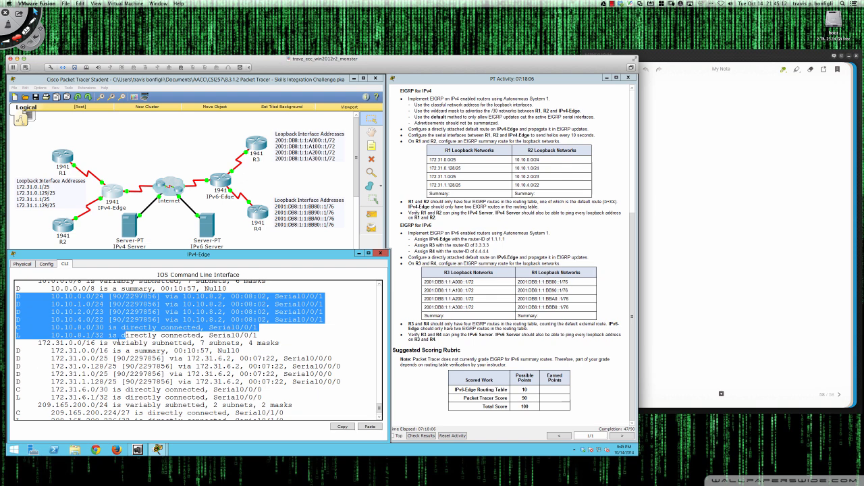
{"action": "left_click_drag", "start_coordinate": [16, 351], "coordinate": [166, 382]}
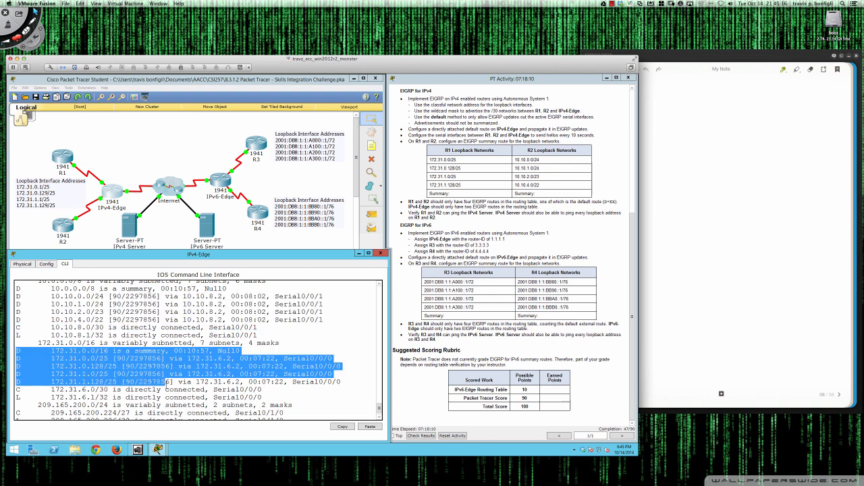
{"action": "left_click", "coordinate": [344, 374]}
{"action": "scroll", "coordinate": [344, 374], "scroll_direction": "down", "scroll_amount": 1}
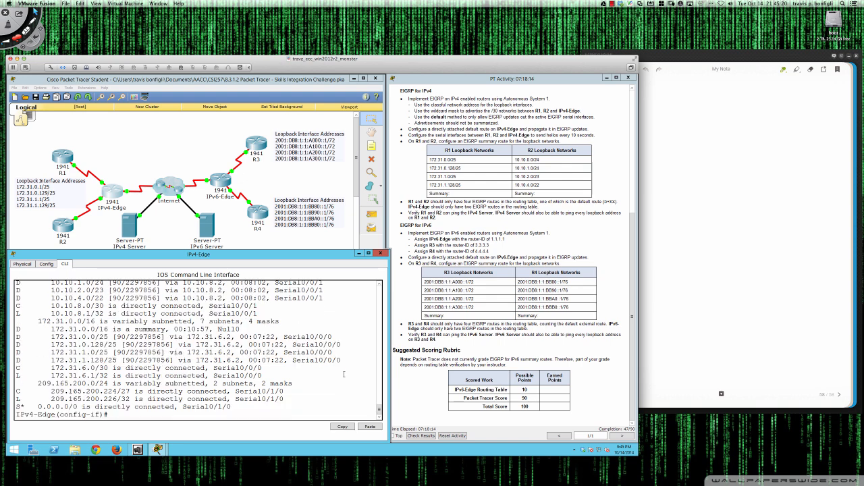
{"action": "scroll", "coordinate": [476, 272], "scroll_direction": "up", "scroll_amount": 1}
{"action": "scroll", "coordinate": [460, 222], "scroll_direction": "down", "scroll_amount": 1}
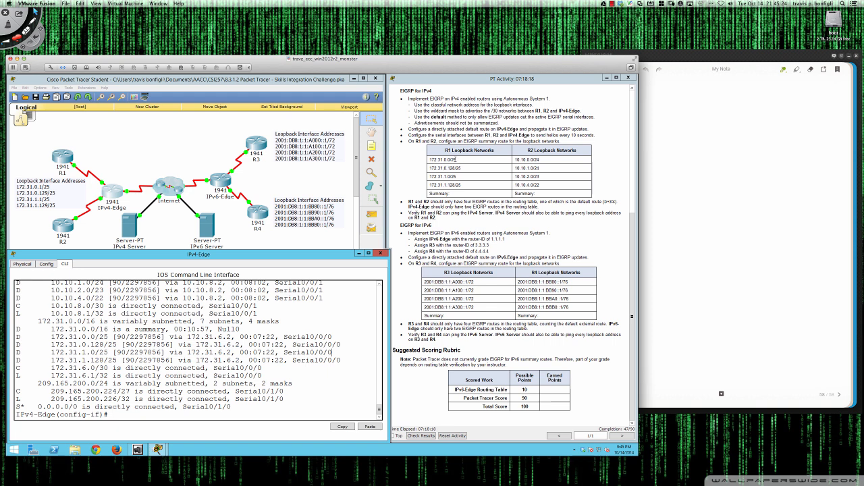
Switch to the Bamboo note and handwrite R1's first two loopback networks, 172.31.0.0/25 and 172.31.0.128/25
{"action": "left_click", "coordinate": [691, 93]}
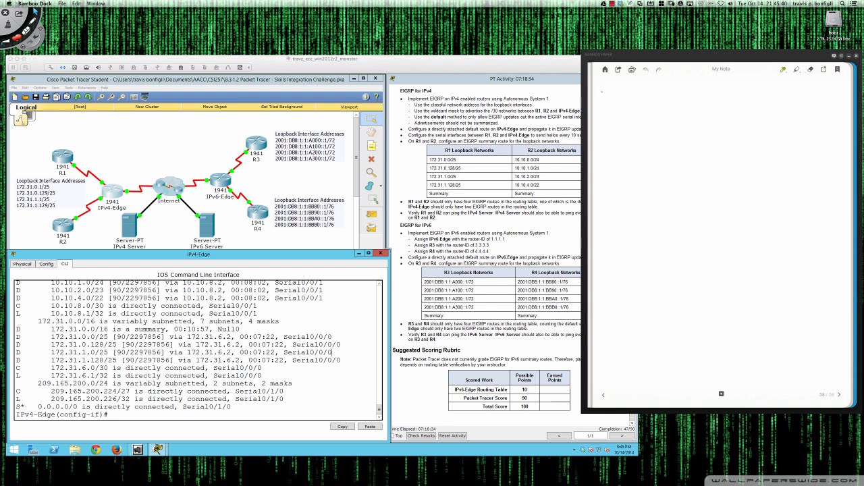
{"action": "mouse_move", "coordinate": [601, 87]}
{"action": "left_mouse_down"}
{"action": "mouse_move", "coordinate": [602, 98]}
{"action": "mouse_move", "coordinate": [622, 98]}
{"action": "left_mouse_up"}
{"action": "mouse_move", "coordinate": [628, 90]}
{"action": "left_mouse_down"}
{"action": "mouse_move", "coordinate": [626, 99]}
{"action": "mouse_move", "coordinate": [654, 91]}
{"action": "mouse_move", "coordinate": [680, 98]}
{"action": "left_mouse_up"}
{"action": "left_click_drag", "start_coordinate": [686, 88], "coordinate": [701, 87]}
{"action": "mouse_move", "coordinate": [600, 109]}
{"action": "left_mouse_down"}
{"action": "mouse_move", "coordinate": [599, 121]}
{"action": "mouse_move", "coordinate": [620, 120]}
{"action": "left_mouse_up"}
{"action": "mouse_move", "coordinate": [621, 120]}
{"action": "left_mouse_down"}
{"action": "mouse_move", "coordinate": [646, 113]}
{"action": "mouse_move", "coordinate": [662, 121]}
{"action": "left_mouse_up"}
{"action": "left_click", "coordinate": [656, 120]}
{"action": "left_click_drag", "start_coordinate": [665, 111], "coordinate": [691, 122]}
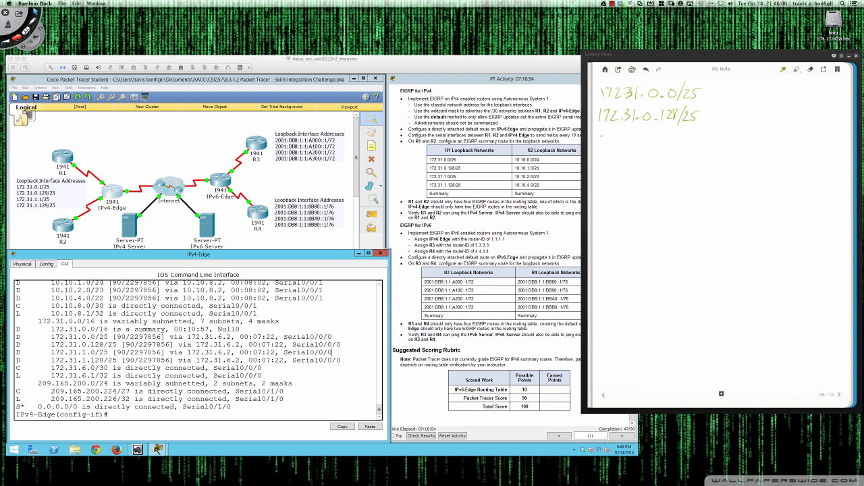
Write 172.31.1.0/25 as the third network and bracket the first two networks as equal to /24
{"action": "left_click_drag", "start_coordinate": [599, 133], "coordinate": [598, 143]}
{"action": "mouse_move", "coordinate": [602, 134]}
{"action": "left_mouse_down"}
{"action": "mouse_move", "coordinate": [603, 143]}
{"action": "mouse_move", "coordinate": [639, 143]}
{"action": "left_mouse_up"}
{"action": "left_click", "coordinate": [620, 141]}
{"action": "left_click", "coordinate": [642, 141]}
{"action": "left_click_drag", "start_coordinate": [668, 141], "coordinate": [672, 136]}
{"action": "mouse_move", "coordinate": [683, 129]}
{"action": "left_mouse_down"}
{"action": "mouse_move", "coordinate": [677, 145]}
{"action": "mouse_move", "coordinate": [691, 142]}
{"action": "left_mouse_up"}
{"action": "mouse_move", "coordinate": [701, 88]}
{"action": "left_mouse_down"}
{"action": "mouse_move", "coordinate": [697, 120]}
{"action": "mouse_move", "coordinate": [714, 108]}
{"action": "left_mouse_up"}
{"action": "left_click_drag", "start_coordinate": [719, 100], "coordinate": [727, 109]}
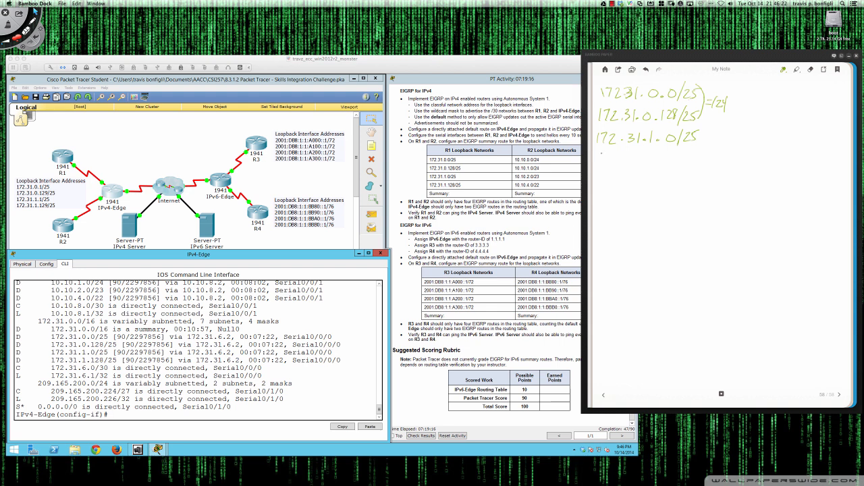
Write 172.31.1.128/25 as the fourth network and bracket the last two networks as equal to /24
{"action": "mouse_move", "coordinate": [602, 157]}
{"action": "left_mouse_down"}
{"action": "mouse_move", "coordinate": [648, 166]}
{"action": "mouse_move", "coordinate": [680, 162]}
{"action": "mouse_move", "coordinate": [684, 149]}
{"action": "mouse_move", "coordinate": [688, 164]}
{"action": "left_mouse_up"}
{"action": "left_click", "coordinate": [622, 162]}
{"action": "left_click", "coordinate": [641, 161]}
{"action": "left_click_drag", "start_coordinate": [693, 154], "coordinate": [699, 162]}
{"action": "mouse_move", "coordinate": [702, 151]}
{"action": "left_mouse_down"}
{"action": "mouse_move", "coordinate": [698, 161]}
{"action": "mouse_move", "coordinate": [708, 162]}
{"action": "left_mouse_up"}
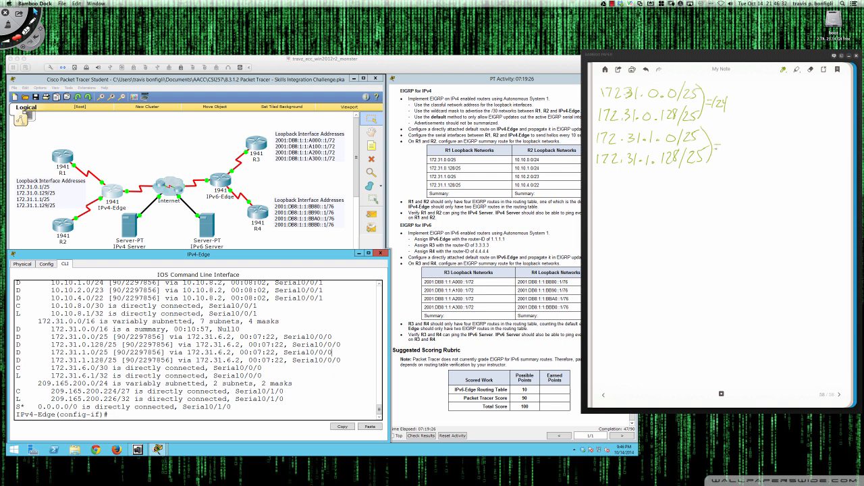
{"action": "left_click_drag", "start_coordinate": [728, 144], "coordinate": [738, 153]}
Underline the shared 172.31 octets, note a circled 16 beneath them, and circle the column of third octets
{"action": "left_click_drag", "start_coordinate": [605, 103], "coordinate": [637, 102]}
{"action": "mouse_move", "coordinate": [598, 125]}
{"action": "left_mouse_down"}
{"action": "mouse_move", "coordinate": [639, 126]}
{"action": "mouse_move", "coordinate": [628, 123]}
{"action": "mouse_move", "coordinate": [627, 147]}
{"action": "mouse_move", "coordinate": [637, 147]}
{"action": "mouse_move", "coordinate": [626, 147]}
{"action": "mouse_move", "coordinate": [638, 167]}
{"action": "left_mouse_up"}
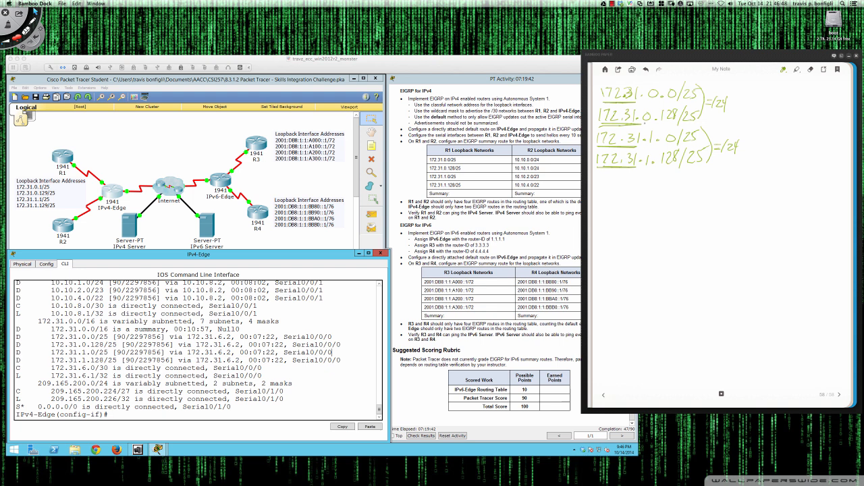
{"action": "mouse_move", "coordinate": [614, 176]}
{"action": "left_mouse_down"}
{"action": "mouse_move", "coordinate": [614, 189]}
{"action": "mouse_move", "coordinate": [618, 167]}
{"action": "left_mouse_up"}
{"action": "mouse_move", "coordinate": [645, 85]}
{"action": "left_mouse_down"}
{"action": "mouse_move", "coordinate": [639, 162]}
{"action": "mouse_move", "coordinate": [659, 151]}
{"action": "mouse_move", "coordinate": [661, 100]}
{"action": "mouse_move", "coordinate": [646, 83]}
{"action": "left_mouse_up"}
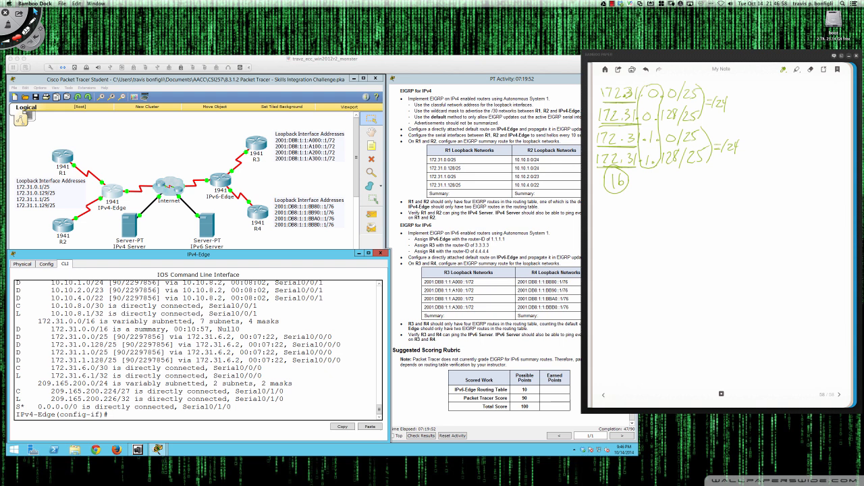
Change the pen color to magenta and draw a box around the third-octet column
{"action": "right_click", "coordinate": [669, 180]}
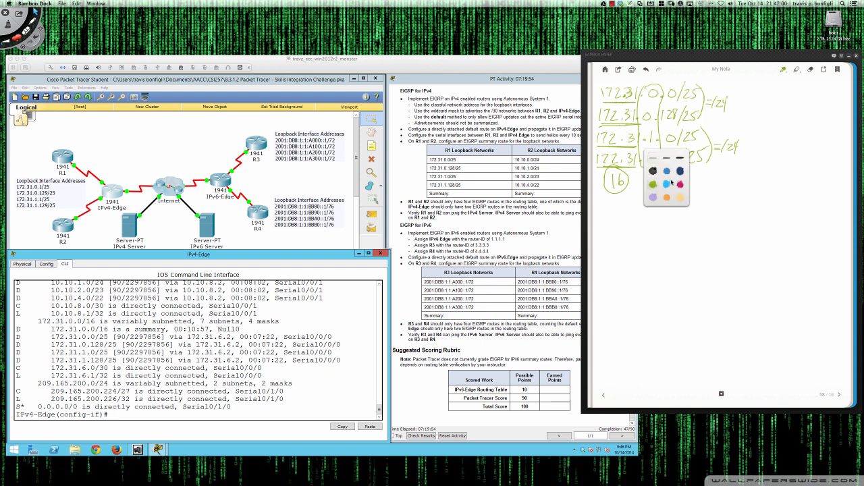
{"action": "left_click", "coordinate": [680, 185]}
{"action": "left_click_drag", "start_coordinate": [642, 171], "coordinate": [655, 170]}
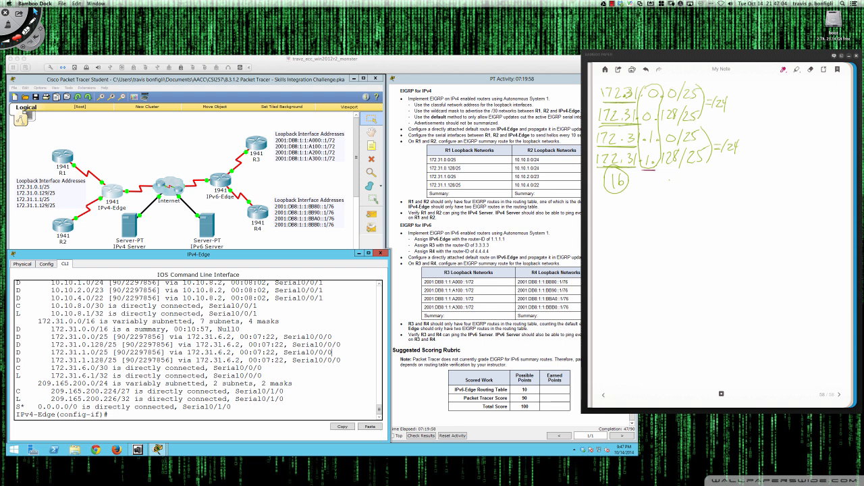
{"action": "mouse_move", "coordinate": [639, 88]}
{"action": "left_mouse_down"}
{"action": "mouse_move", "coordinate": [638, 165]}
{"action": "mouse_move", "coordinate": [653, 171]}
{"action": "mouse_move", "coordinate": [664, 163]}
{"action": "mouse_move", "coordinate": [663, 86]}
{"action": "mouse_move", "coordinate": [650, 85]}
{"action": "left_mouse_up"}
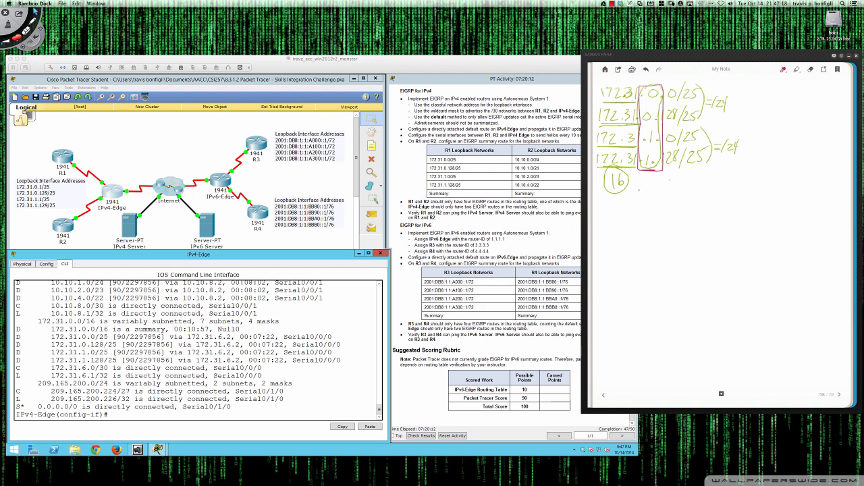
Write the third octets of the first two networks in binary as two rows of 0000 0000
{"action": "left_click_drag", "start_coordinate": [638, 186], "coordinate": [712, 181]}
{"action": "left_click_drag", "start_coordinate": [721, 182], "coordinate": [735, 181]}
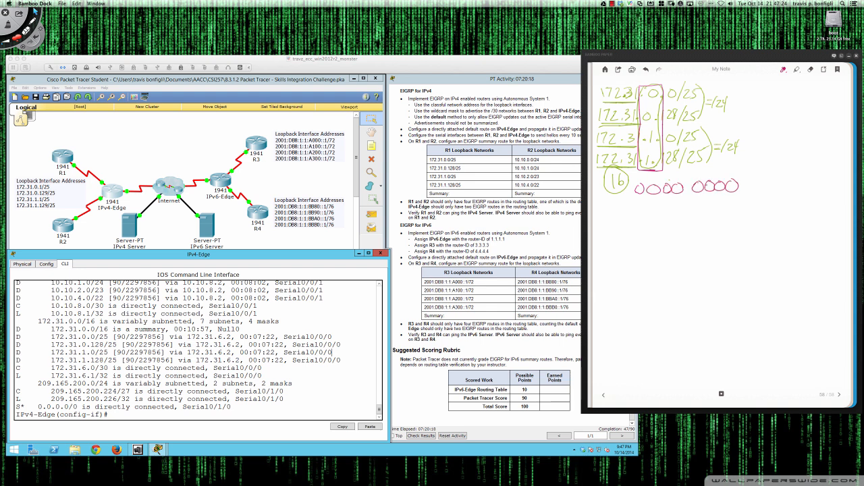
{"action": "left_click_drag", "start_coordinate": [638, 201], "coordinate": [735, 201]}
{"action": "left_click", "coordinate": [734, 202]}
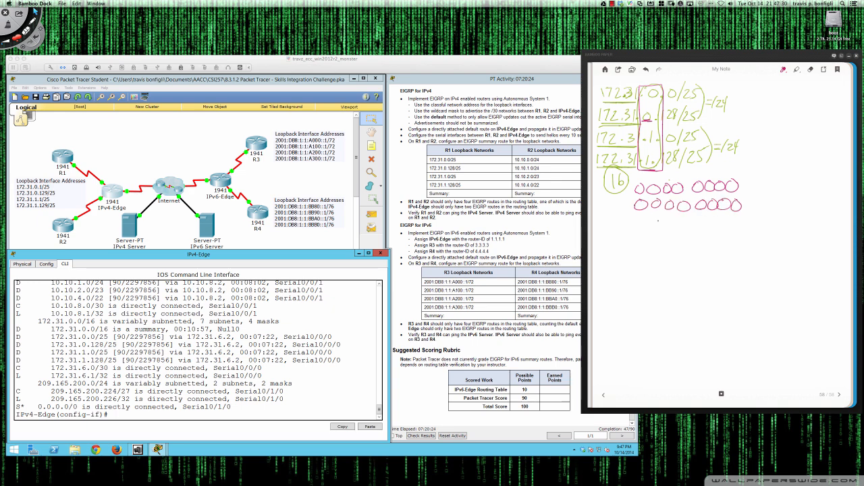
Write the third octets of the last two networks in binary as two rows of 0000 0001
{"action": "left_click_drag", "start_coordinate": [641, 218], "coordinate": [640, 218]}
{"action": "mouse_move", "coordinate": [657, 218]}
{"action": "left_mouse_down"}
{"action": "mouse_move", "coordinate": [652, 227]}
{"action": "mouse_move", "coordinate": [657, 218]}
{"action": "left_mouse_up"}
{"action": "mouse_move", "coordinate": [671, 218]}
{"action": "left_mouse_down"}
{"action": "mouse_move", "coordinate": [702, 228]}
{"action": "mouse_move", "coordinate": [706, 219]}
{"action": "left_mouse_up"}
{"action": "left_click_drag", "start_coordinate": [718, 219], "coordinate": [727, 219]}
{"action": "left_click", "coordinate": [738, 220]}
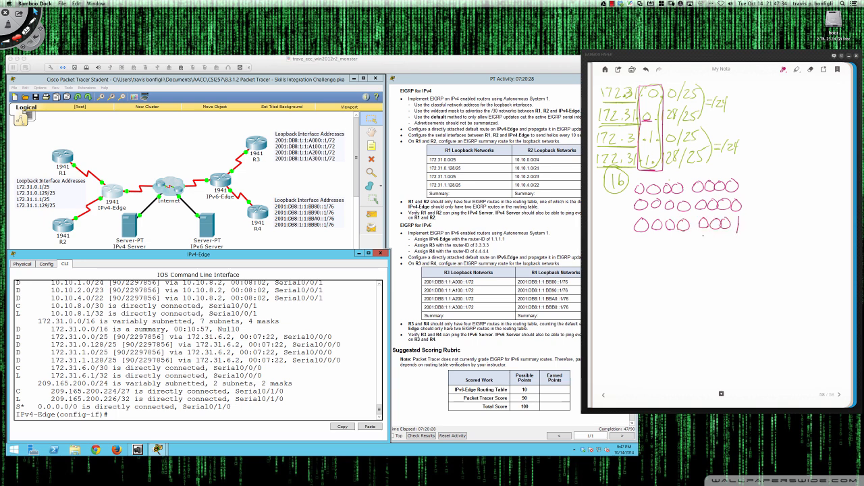
{"action": "left_click_drag", "start_coordinate": [644, 242], "coordinate": [727, 242]}
{"action": "left_click", "coordinate": [708, 241]}
{"action": "left_click_drag", "start_coordinate": [742, 237], "coordinate": [741, 249]}
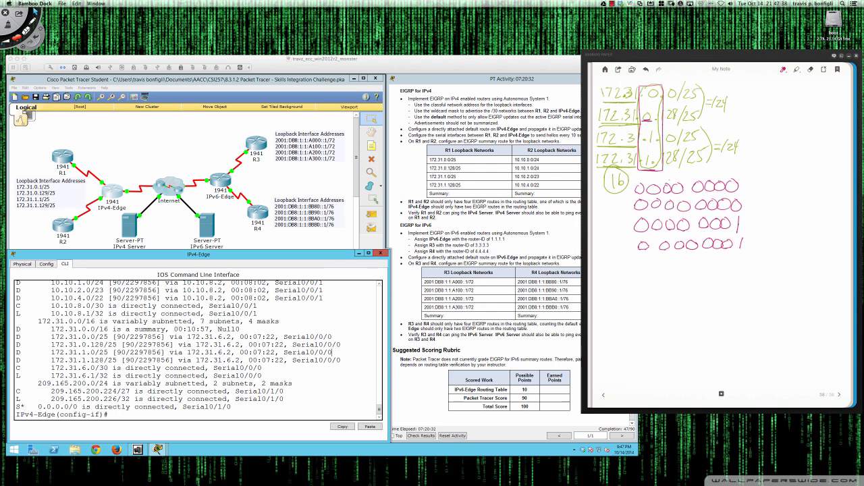
Draw a line beneath the binary rows, box their differing last-bit column, and underline the circled 16
{"action": "left_click_drag", "start_coordinate": [613, 256], "coordinate": [758, 263]}
{"action": "mouse_move", "coordinate": [726, 164]}
{"action": "left_mouse_down"}
{"action": "mouse_move", "coordinate": [733, 269]}
{"action": "mouse_move", "coordinate": [755, 248]}
{"action": "mouse_move", "coordinate": [754, 199]}
{"action": "mouse_move", "coordinate": [752, 175]}
{"action": "mouse_move", "coordinate": [728, 165]}
{"action": "left_mouse_up"}
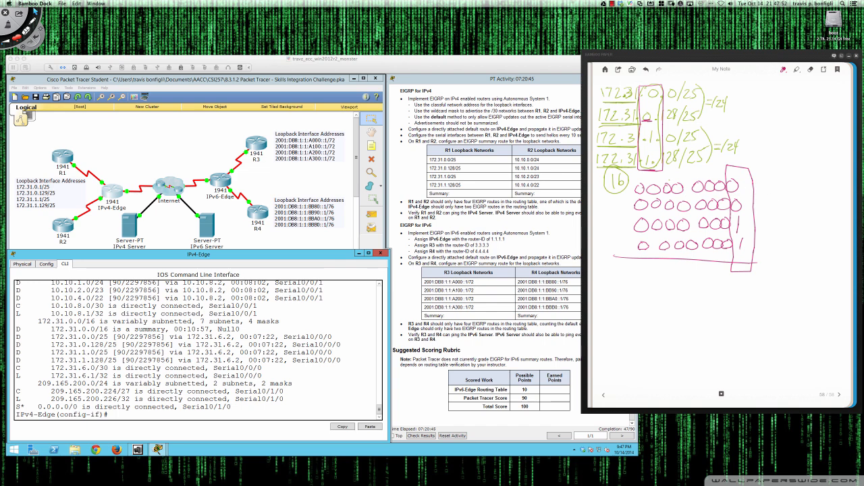
{"action": "left_click_drag", "start_coordinate": [615, 191], "coordinate": [628, 187]}
Write the summary prefix /23 and its subnet mask 255.255.254.0 below the binary rows
{"action": "mouse_move", "coordinate": [618, 273]}
{"action": "left_mouse_down"}
{"action": "mouse_move", "coordinate": [609, 284]}
{"action": "mouse_move", "coordinate": [633, 284]}
{"action": "mouse_move", "coordinate": [607, 305]}
{"action": "left_mouse_up"}
{"action": "mouse_move", "coordinate": [615, 298]}
{"action": "left_mouse_down"}
{"action": "mouse_move", "coordinate": [611, 305]}
{"action": "mouse_move", "coordinate": [682, 306]}
{"action": "mouse_move", "coordinate": [695, 292]}
{"action": "left_mouse_up"}
{"action": "left_click", "coordinate": [652, 295]}
{"action": "left_click", "coordinate": [688, 302]}
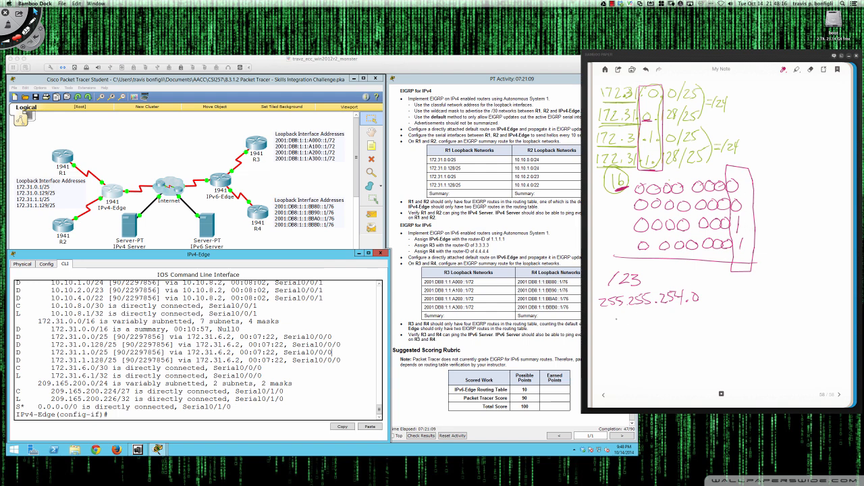
Write R1's summary network 172.31.0.0/23 under the subnet mask and underline the 23
{"action": "mouse_move", "coordinate": [621, 320]}
{"action": "left_mouse_down"}
{"action": "mouse_move", "coordinate": [624, 330]}
{"action": "mouse_move", "coordinate": [647, 327]}
{"action": "left_mouse_up"}
{"action": "right_click", "coordinate": [654, 319]}
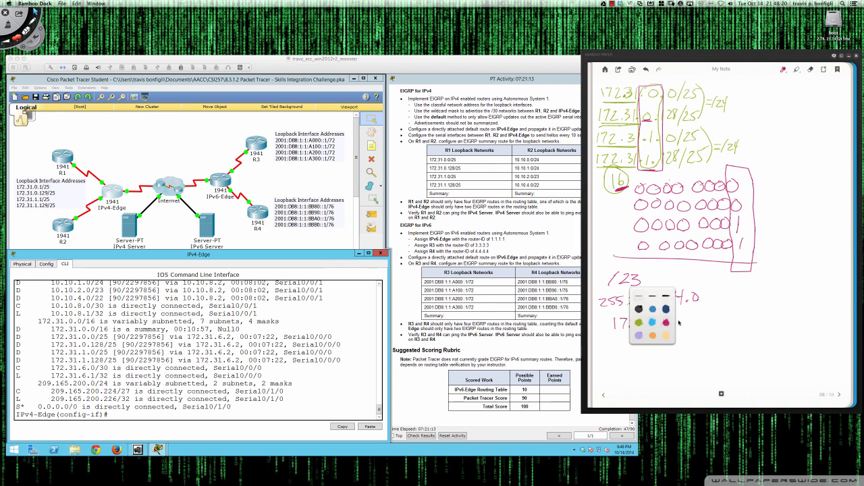
{"action": "left_click", "coordinate": [667, 324]}
{"action": "left_click", "coordinate": [663, 325]}
{"action": "mouse_move", "coordinate": [653, 317]}
{"action": "left_mouse_down"}
{"action": "mouse_move", "coordinate": [653, 327]}
{"action": "mouse_move", "coordinate": [686, 316]}
{"action": "mouse_move", "coordinate": [692, 333]}
{"action": "mouse_move", "coordinate": [705, 329]}
{"action": "left_mouse_up"}
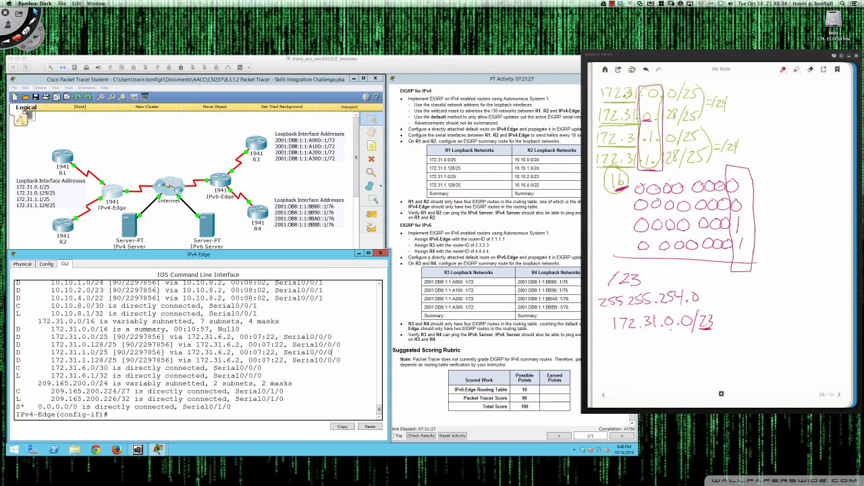
Write the next network, 172.31.2.0, beneath the summary and add an arrow after the /23
{"action": "left_click_drag", "start_coordinate": [618, 338], "coordinate": [616, 346]}
{"action": "mouse_move", "coordinate": [620, 339]}
{"action": "left_mouse_down"}
{"action": "mouse_move", "coordinate": [622, 347]}
{"action": "mouse_move", "coordinate": [675, 343]}
{"action": "mouse_move", "coordinate": [721, 323]}
{"action": "left_mouse_up"}
{"action": "left_click", "coordinate": [640, 345]}
{"action": "left_click", "coordinate": [662, 342]}
{"action": "left_click_drag", "start_coordinate": [666, 333], "coordinate": [678, 343]}
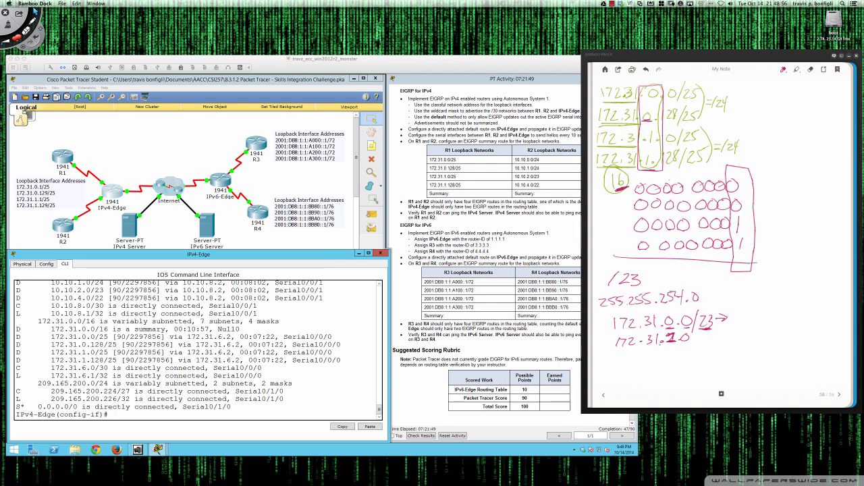
Write 2 x /24 after the summary's arrow, underline the next network's last octet and the first /24, and circle 172.31.0.0/23
{"action": "left_click_drag", "start_coordinate": [682, 343], "coordinate": [693, 342]}
{"action": "mouse_move", "coordinate": [734, 313]}
{"action": "left_mouse_down"}
{"action": "mouse_move", "coordinate": [755, 323]}
{"action": "mouse_move", "coordinate": [766, 310]}
{"action": "mouse_move", "coordinate": [778, 325]}
{"action": "left_mouse_up"}
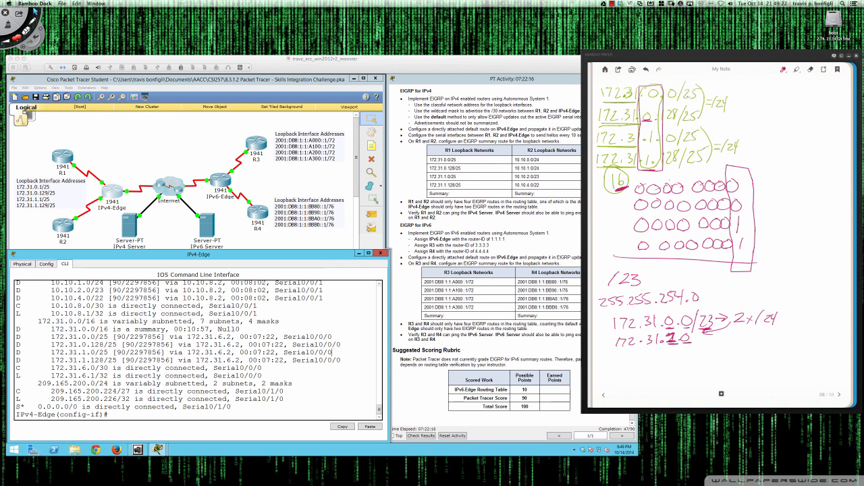
{"action": "mouse_move", "coordinate": [710, 112]}
{"action": "left_mouse_down"}
{"action": "mouse_move", "coordinate": [729, 112]}
{"action": "mouse_move", "coordinate": [714, 114]}
{"action": "left_mouse_up"}
{"action": "mouse_move", "coordinate": [630, 309]}
{"action": "left_mouse_down"}
{"action": "mouse_move", "coordinate": [612, 311]}
{"action": "mouse_move", "coordinate": [608, 325]}
{"action": "mouse_move", "coordinate": [626, 333]}
{"action": "mouse_move", "coordinate": [729, 331]}
{"action": "mouse_move", "coordinate": [701, 308]}
{"action": "mouse_move", "coordinate": [626, 308]}
{"action": "left_mouse_up"}
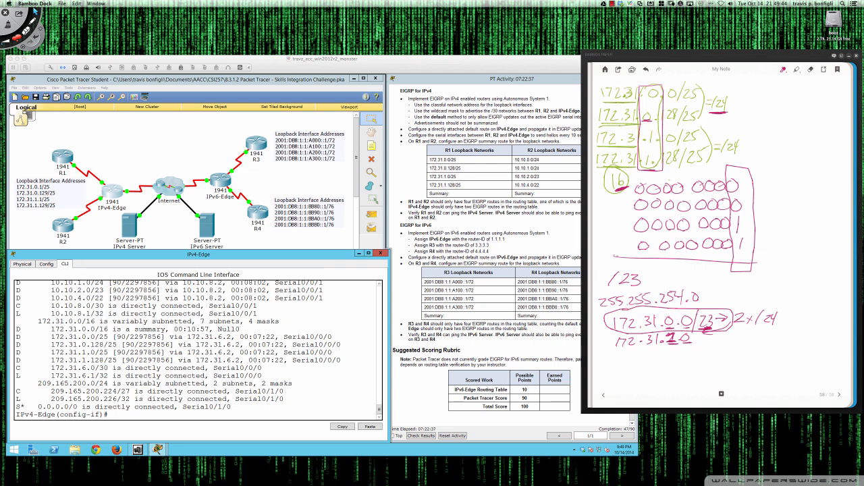
Return to Packet Tracer, open R1's CLI, enter interface s0/0/0 configuration mode and list its available commands
{"action": "left_click", "coordinate": [324, 268]}
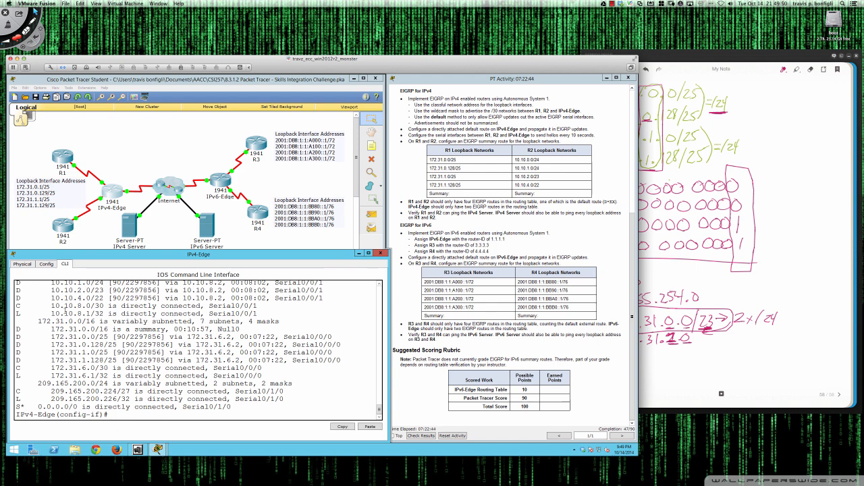
{"action": "left_click", "coordinate": [64, 160]}
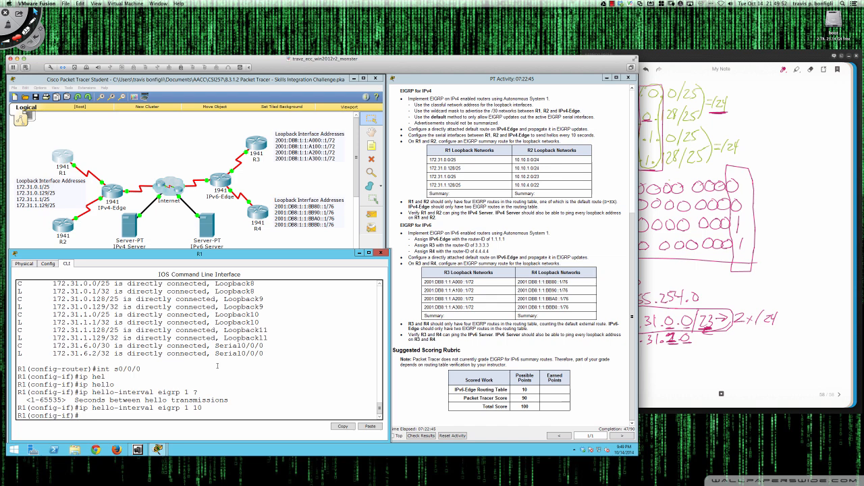
{"action": "type", "text": "int s0/0/0"}
{"action": "key", "text": "Return"}
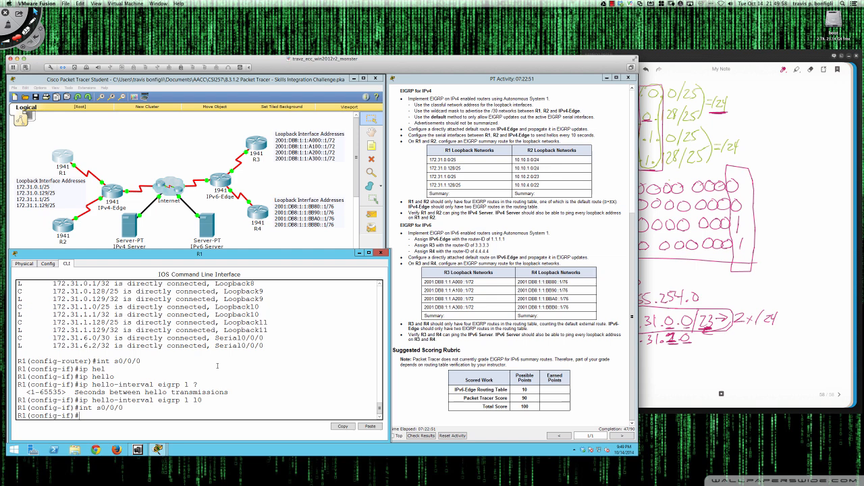
{"action": "type", "text": "?"}
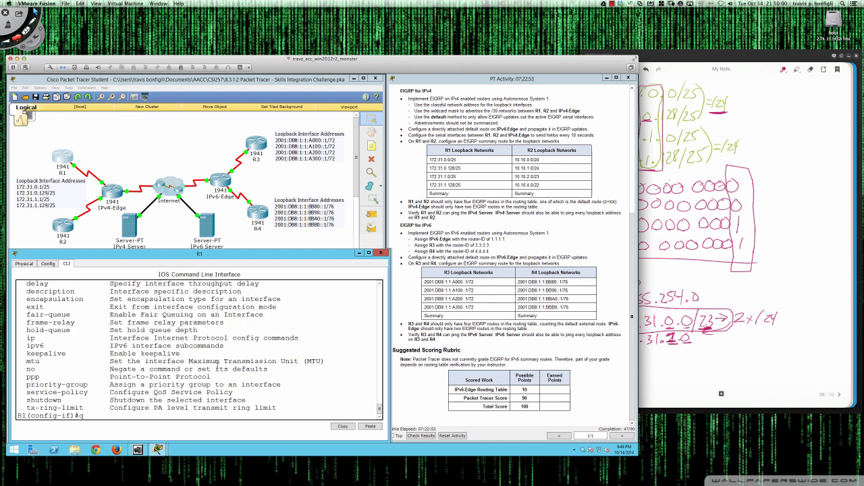
Compose the command ip summary-address eigrp 1 172.31.0.0 255.255.254.0 on R1 with context help, without executing it
{"action": "type", "text": "ip sum"}
{"action": "key", "text": "Tab"}
{"action": "type", "text": "?ei"}
{"action": "key", "text": "Tab"}
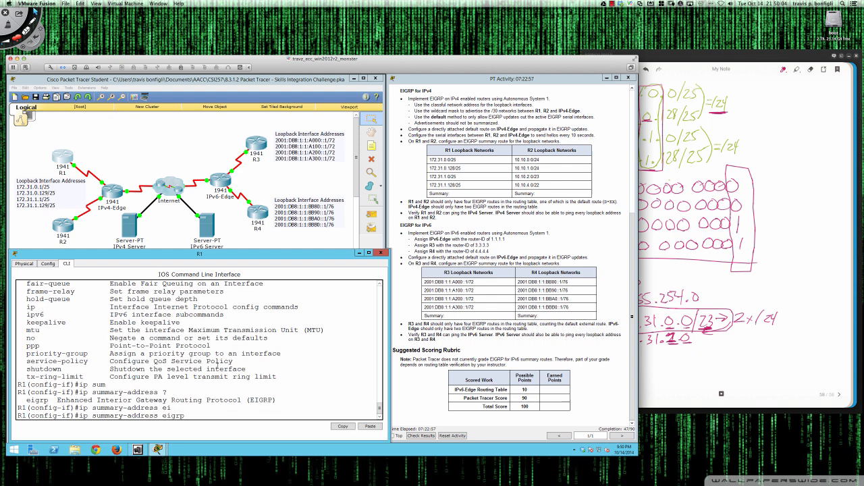
{"action": "type", "text": "?1 ?"}
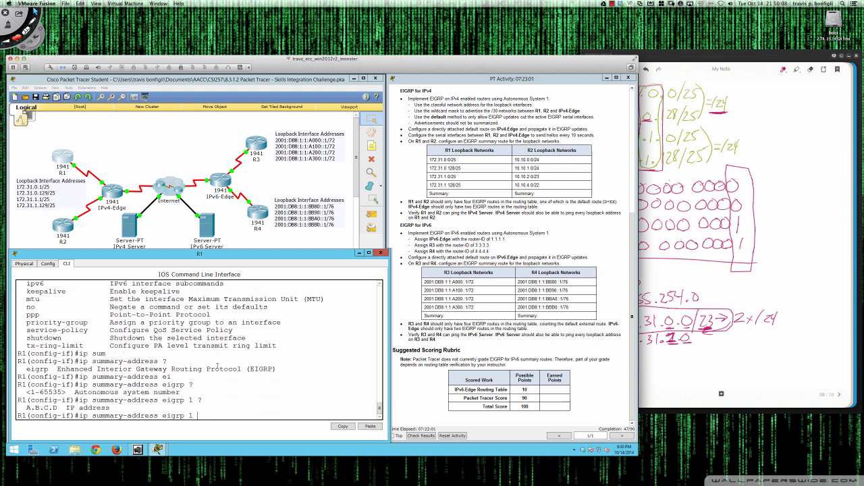
{"action": "type", "text": "172.31.0.0 255.255.254.0 ?"}
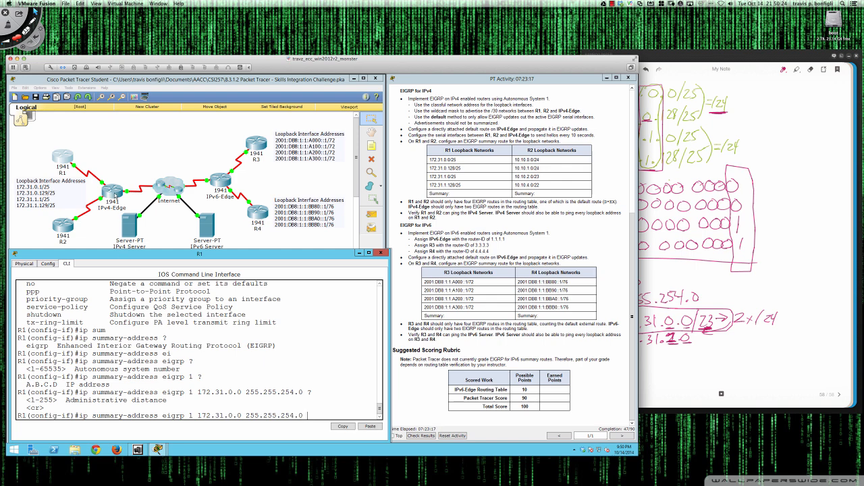
Display IPv4-Edge's routing table and highlight the individual 172.31 EIGRP routes learned from R1
{"action": "left_click", "coordinate": [117, 196]}
{"action": "key", "text": "Return"}
{"action": "key", "text": "Return"}
{"action": "type", "text": "do sh ip protocols"}
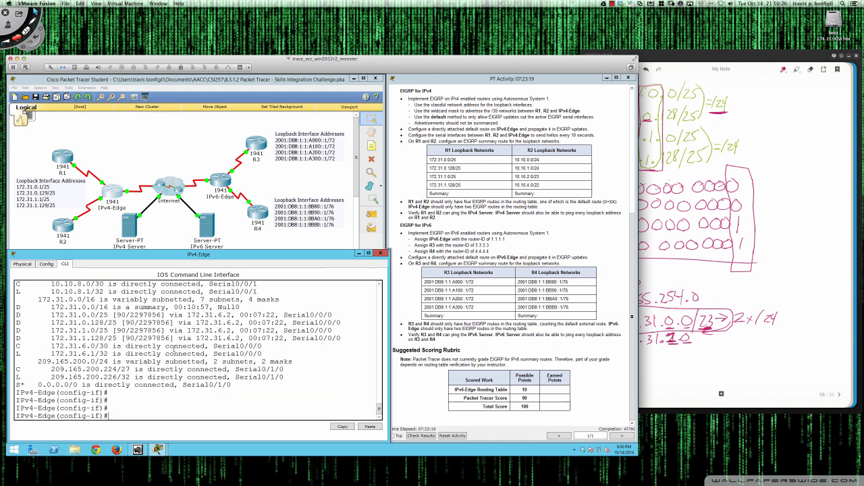
{"action": "key", "text": "Up"}
{"action": "key", "text": "Return"}
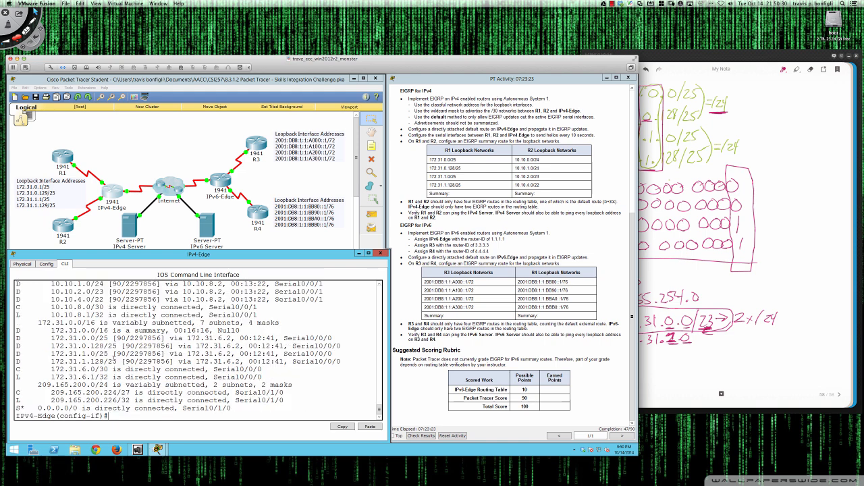
{"action": "left_click_drag", "start_coordinate": [15, 331], "coordinate": [145, 363]}
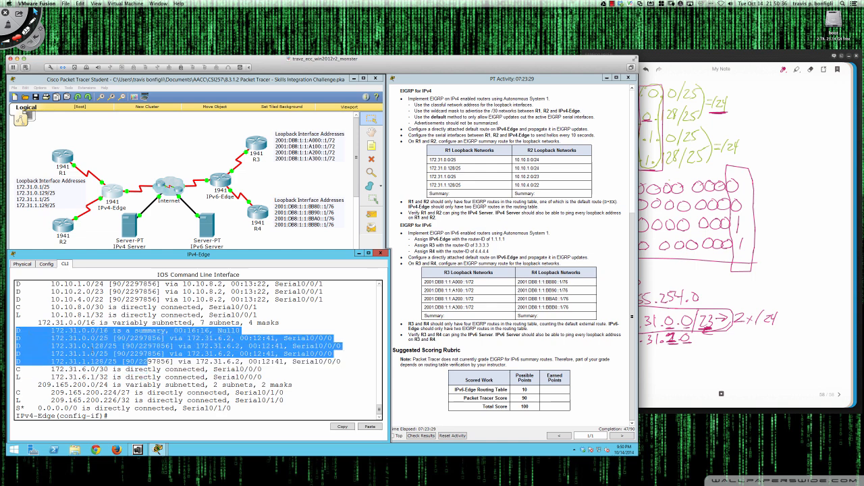
Execute the prepared EIGRP summary-address command for 172.31.0.0 255.255.254.0 on R1's serial interface
{"action": "left_click", "coordinate": [66, 158]}
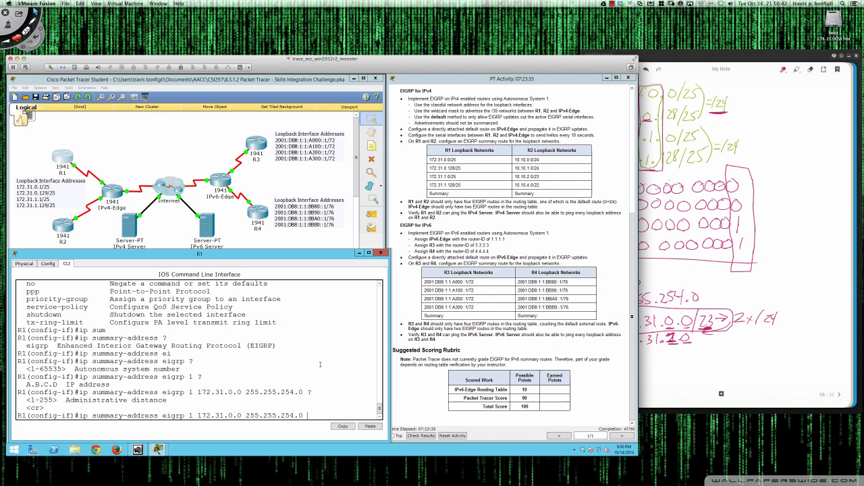
{"action": "key", "text": "Return"}
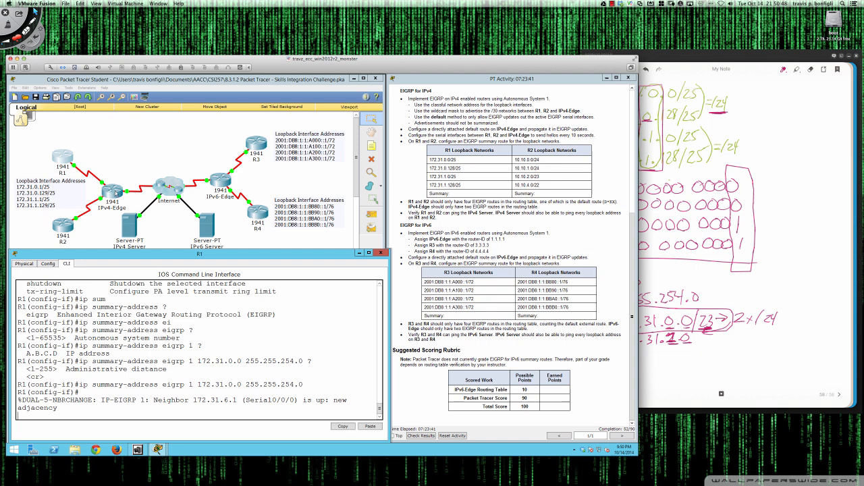
Redisplay IPv4-Edge's routing table with do sh ip route and highlight the 172.31.0.0/23 EIGRP route
{"action": "left_click", "coordinate": [116, 193]}
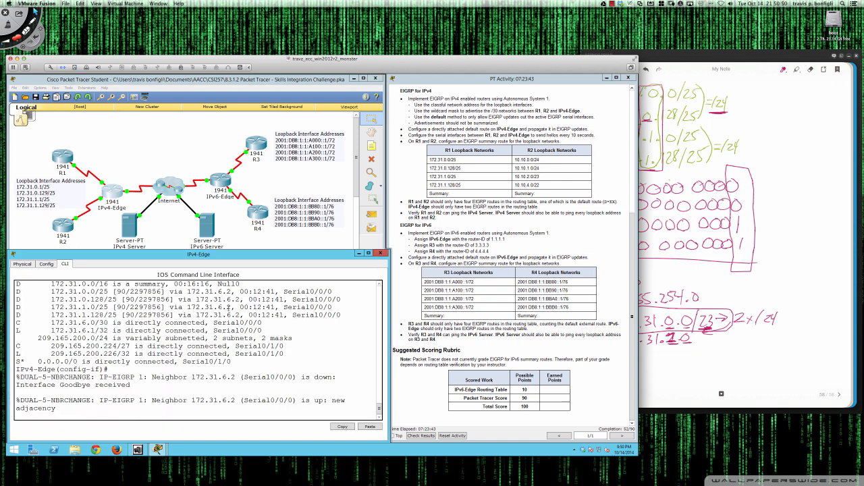
{"action": "key", "text": "Return"}
{"action": "key", "text": "Return"}
{"action": "key", "text": "Return"}
{"action": "key", "text": "Return"}
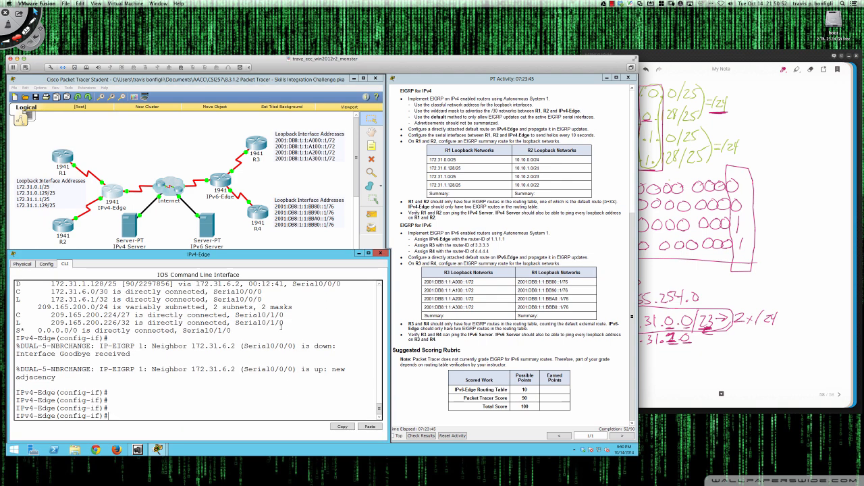
{"action": "type", "text": "do sh ip route"}
{"action": "key", "text": "Return"}
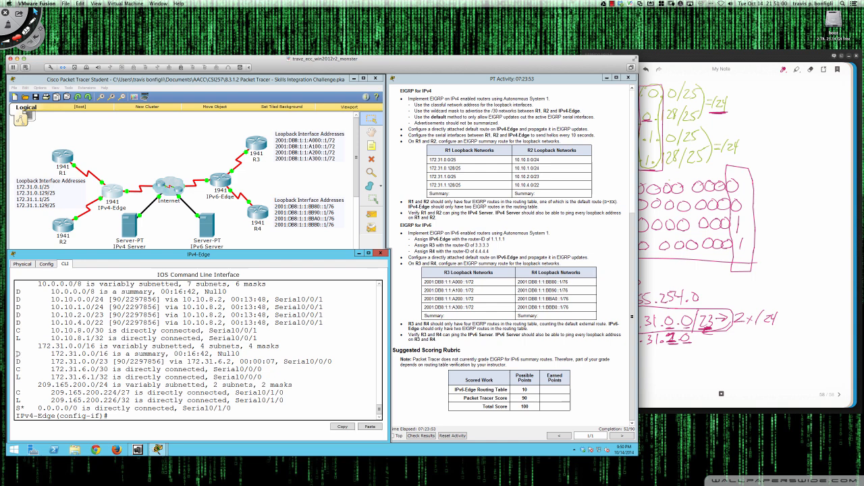
{"action": "left_click_drag", "start_coordinate": [17, 353], "coordinate": [331, 362]}
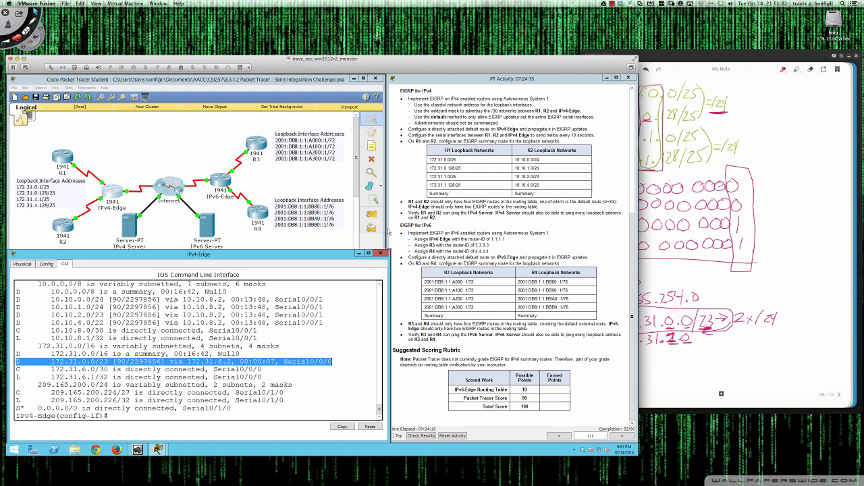
On R2, enter interface s0/0/1 configuration mode and begin the command ip summary-address eigrp 1
{"action": "left_click", "coordinate": [63, 228]}
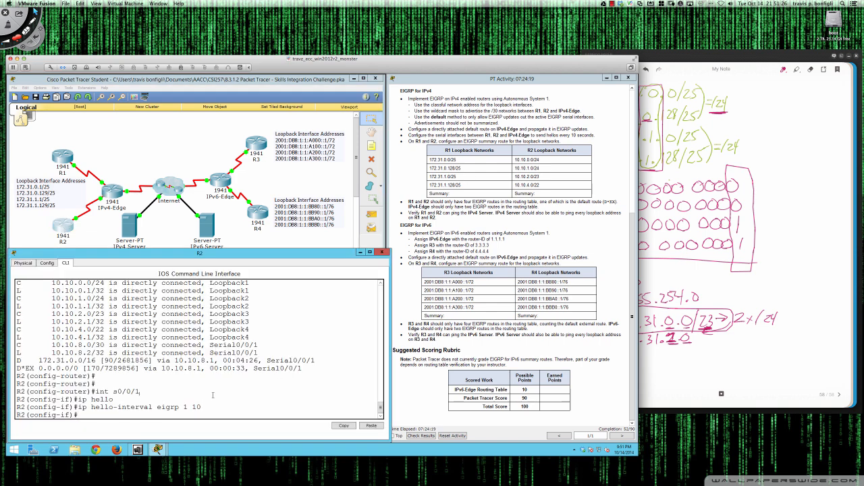
{"action": "type", "text": "int s0/01"}
{"action": "key", "text": "Return"}
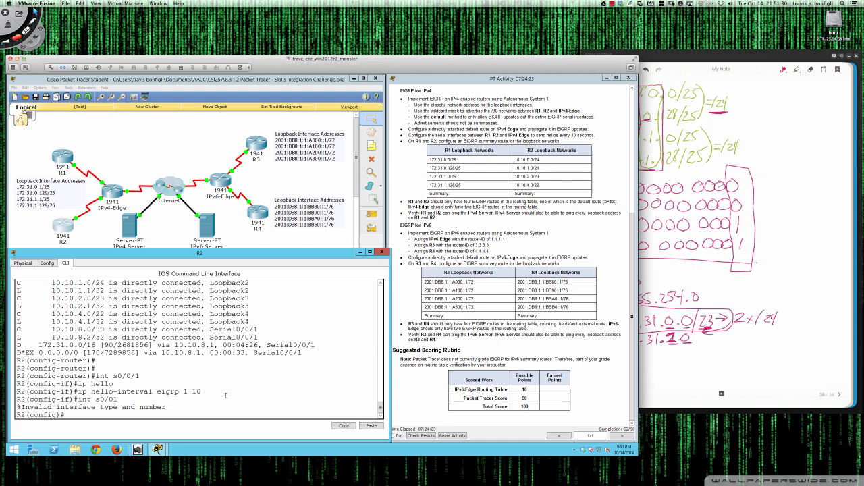
{"action": "type", "text": "int s0/0/1"}
{"action": "key", "text": "Return"}
{"action": "type", "text": "ip sum"}
{"action": "key", "text": "Tab"}
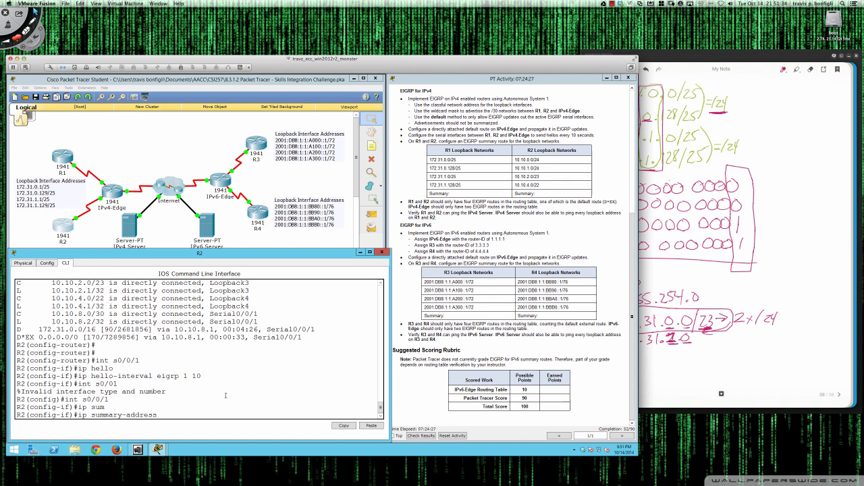
{"action": "type", "text": "ei"}
{"action": "key", "text": "Tab"}
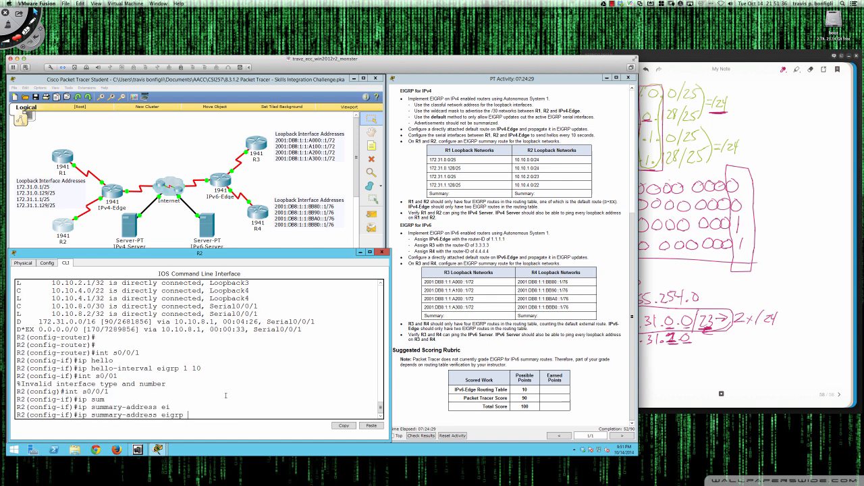
{"action": "type", "text": "1"}
On a blank page in the handwriting notes app, list R2's loopback networks 10.10.0.0/24, 10.10.1.0/24, 10.10.2.0/23 and 10.10.4.0/22
{"action": "left_click", "coordinate": [840, 396]}
{"action": "left_click", "coordinate": [839, 396]}
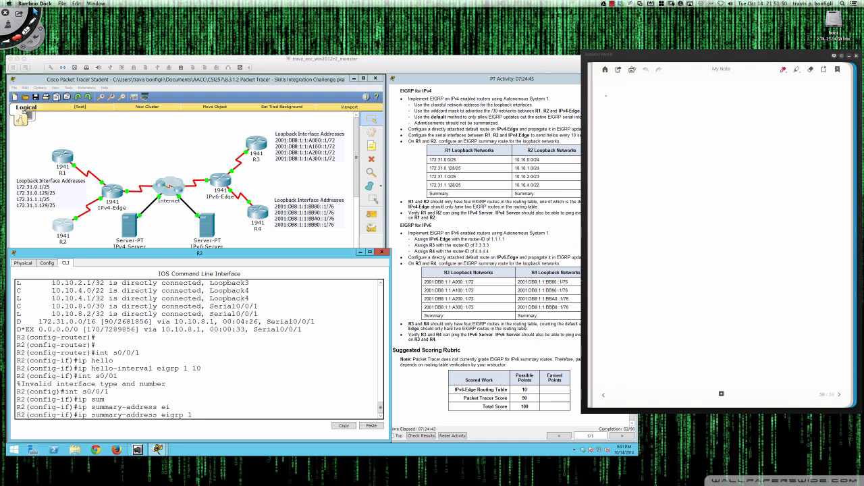
{"action": "mouse_move", "coordinate": [601, 92]}
{"action": "left_mouse_down"}
{"action": "mouse_move", "coordinate": [600, 100]}
{"action": "mouse_move", "coordinate": [607, 92]}
{"action": "mouse_move", "coordinate": [614, 99]}
{"action": "left_mouse_up"}
{"action": "mouse_move", "coordinate": [619, 90]}
{"action": "left_mouse_down"}
{"action": "mouse_move", "coordinate": [619, 98]}
{"action": "mouse_move", "coordinate": [624, 91]}
{"action": "left_mouse_up"}
{"action": "left_click_drag", "start_coordinate": [631, 97], "coordinate": [660, 92]}
{"action": "mouse_move", "coordinate": [671, 84]}
{"action": "left_mouse_down"}
{"action": "mouse_move", "coordinate": [667, 98]}
{"action": "mouse_move", "coordinate": [683, 100]}
{"action": "left_mouse_up"}
{"action": "left_click_drag", "start_coordinate": [600, 110], "coordinate": [599, 120]}
{"action": "left_click_drag", "start_coordinate": [605, 112], "coordinate": [615, 117]}
{"action": "mouse_move", "coordinate": [621, 111]}
{"action": "left_mouse_down"}
{"action": "mouse_move", "coordinate": [661, 108]}
{"action": "mouse_move", "coordinate": [666, 122]}
{"action": "mouse_move", "coordinate": [686, 121]}
{"action": "left_mouse_up"}
{"action": "left_click_drag", "start_coordinate": [599, 131], "coordinate": [598, 138]}
{"action": "mouse_move", "coordinate": [608, 131]}
{"action": "left_mouse_down"}
{"action": "mouse_move", "coordinate": [644, 136]}
{"action": "mouse_move", "coordinate": [659, 125]}
{"action": "mouse_move", "coordinate": [665, 138]}
{"action": "mouse_move", "coordinate": [683, 133]}
{"action": "left_mouse_up"}
{"action": "left_click_drag", "start_coordinate": [603, 151], "coordinate": [602, 159]}
{"action": "left_click_drag", "start_coordinate": [610, 152], "coordinate": [651, 151]}
{"action": "mouse_move", "coordinate": [650, 144]}
{"action": "left_mouse_down"}
{"action": "mouse_move", "coordinate": [650, 159]}
{"action": "mouse_move", "coordinate": [663, 145]}
{"action": "left_mouse_up"}
{"action": "mouse_move", "coordinate": [672, 144]}
{"action": "left_mouse_down"}
{"action": "mouse_move", "coordinate": [667, 157]}
{"action": "mouse_move", "coordinate": [690, 156]}
{"action": "left_mouse_up"}
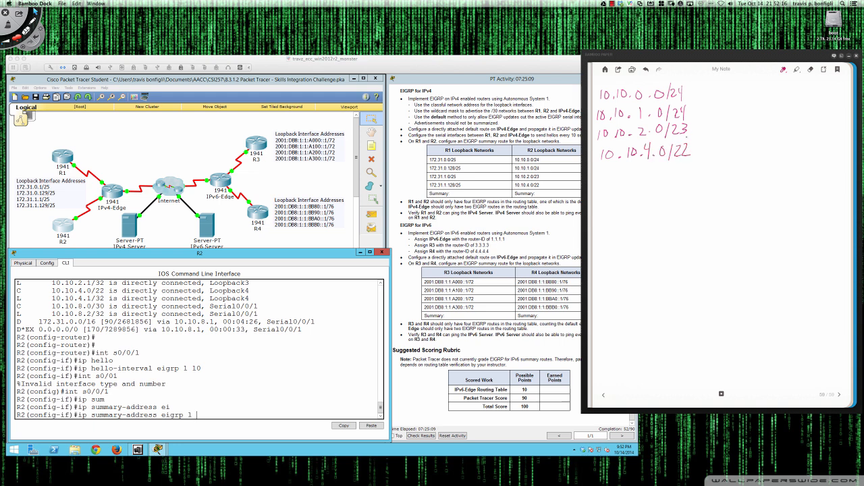
Circle the prefix lengths, underline the common 10.10 and the network list, and write a circled 16 below
{"action": "mouse_move", "coordinate": [666, 82]}
{"action": "left_mouse_down"}
{"action": "mouse_move", "coordinate": [664, 153]}
{"action": "mouse_move", "coordinate": [700, 155]}
{"action": "mouse_move", "coordinate": [701, 105]}
{"action": "mouse_move", "coordinate": [678, 78]}
{"action": "left_mouse_up"}
{"action": "left_click_drag", "start_coordinate": [597, 169], "coordinate": [695, 163]}
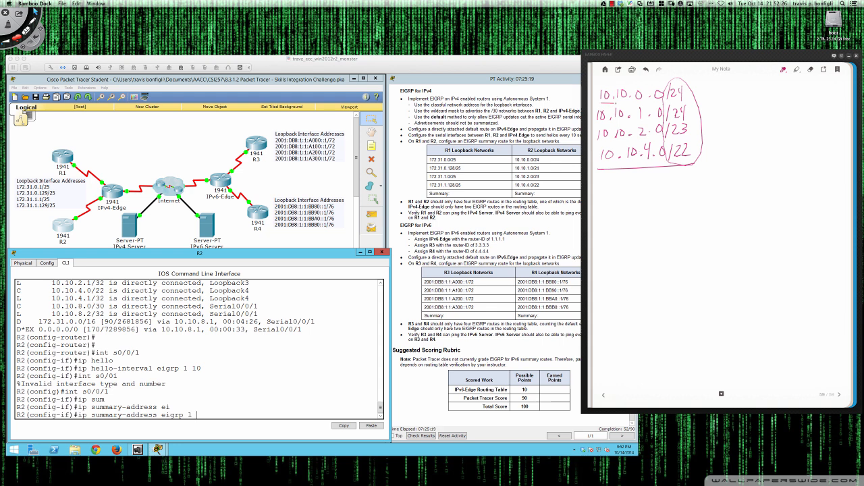
{"action": "mouse_move", "coordinate": [614, 174]}
{"action": "left_mouse_down"}
{"action": "mouse_move", "coordinate": [614, 189]}
{"action": "mouse_move", "coordinate": [625, 171]}
{"action": "left_mouse_up"}
In black ink, circle the third octets, draw an arrow down, and write binary rows 00000000 and 00000001
{"action": "right_click", "coordinate": [646, 79]}
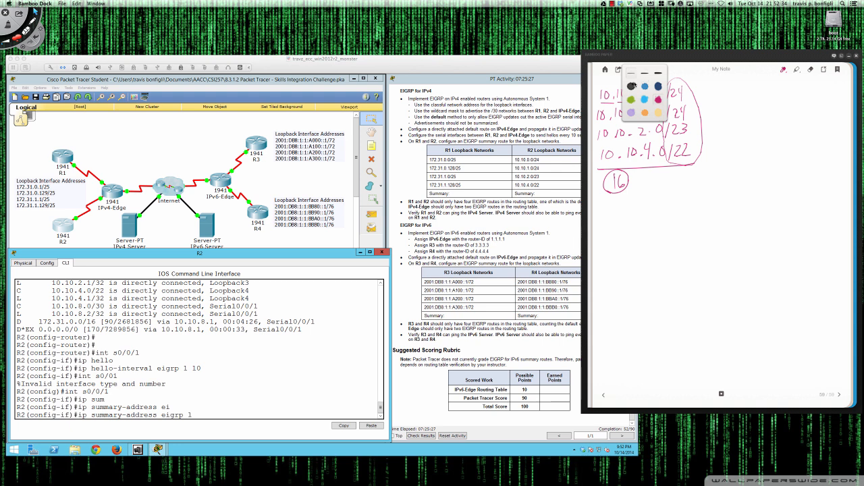
{"action": "left_click", "coordinate": [631, 86]}
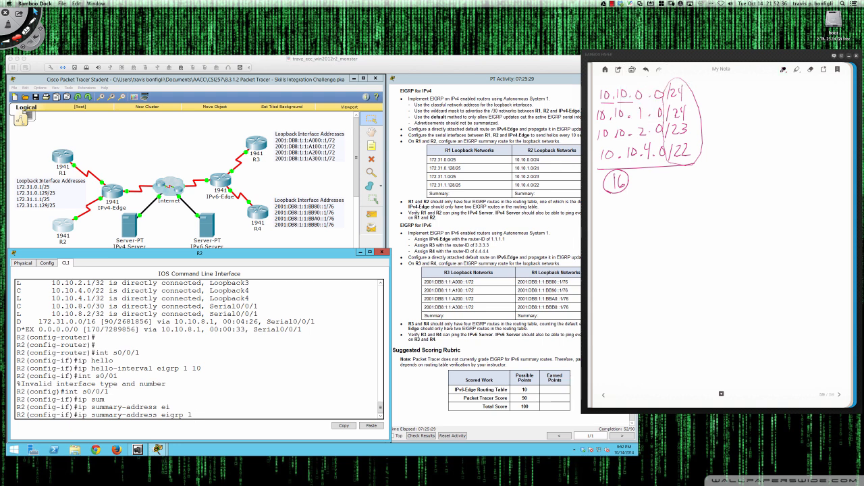
{"action": "mouse_move", "coordinate": [631, 95]}
{"action": "left_mouse_down"}
{"action": "mouse_move", "coordinate": [643, 166]}
{"action": "mouse_move", "coordinate": [655, 160]}
{"action": "mouse_move", "coordinate": [651, 96]}
{"action": "left_mouse_up"}
{"action": "mouse_move", "coordinate": [650, 167]}
{"action": "left_mouse_down"}
{"action": "mouse_move", "coordinate": [650, 194]}
{"action": "mouse_move", "coordinate": [654, 189]}
{"action": "mouse_move", "coordinate": [641, 202]}
{"action": "mouse_move", "coordinate": [670, 203]}
{"action": "left_mouse_up"}
{"action": "mouse_move", "coordinate": [683, 200]}
{"action": "left_mouse_down"}
{"action": "mouse_move", "coordinate": [679, 210]}
{"action": "mouse_move", "coordinate": [683, 201]}
{"action": "mouse_move", "coordinate": [720, 201]}
{"action": "left_mouse_up"}
{"action": "left_click_drag", "start_coordinate": [730, 199], "coordinate": [740, 200]}
{"action": "mouse_move", "coordinate": [646, 222]}
{"action": "left_mouse_down"}
{"action": "mouse_move", "coordinate": [639, 229]}
{"action": "mouse_move", "coordinate": [645, 223]}
{"action": "left_mouse_up"}
{"action": "mouse_move", "coordinate": [662, 223]}
{"action": "left_mouse_down"}
{"action": "mouse_move", "coordinate": [658, 229]}
{"action": "mouse_move", "coordinate": [662, 223]}
{"action": "left_mouse_up"}
{"action": "mouse_move", "coordinate": [678, 221]}
{"action": "left_mouse_down"}
{"action": "mouse_move", "coordinate": [673, 228]}
{"action": "mouse_move", "coordinate": [678, 221]}
{"action": "left_mouse_up"}
{"action": "left_click_drag", "start_coordinate": [691, 218], "coordinate": [747, 229]}
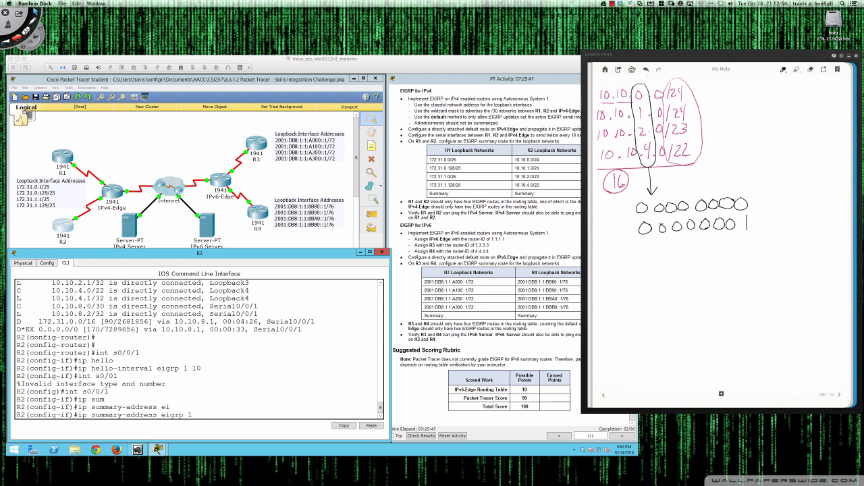
Add the binary rows 00000010 and 00000100 for third octets 2 and 4
{"action": "mouse_move", "coordinate": [650, 244]}
{"action": "left_mouse_down"}
{"action": "mouse_move", "coordinate": [699, 240]}
{"action": "mouse_move", "coordinate": [734, 251]}
{"action": "mouse_move", "coordinate": [745, 240]}
{"action": "left_mouse_up"}
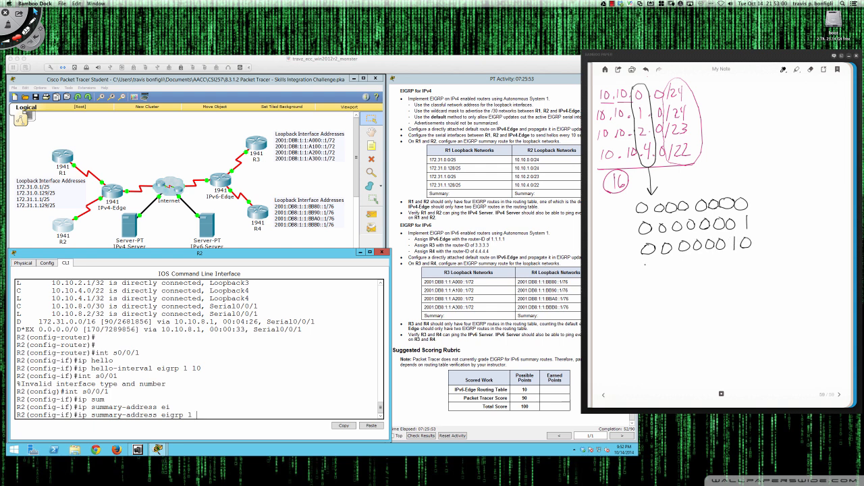
{"action": "left_click_drag", "start_coordinate": [650, 264], "coordinate": [745, 263]}
{"action": "left_click_drag", "start_coordinate": [757, 260], "coordinate": [754, 252]}
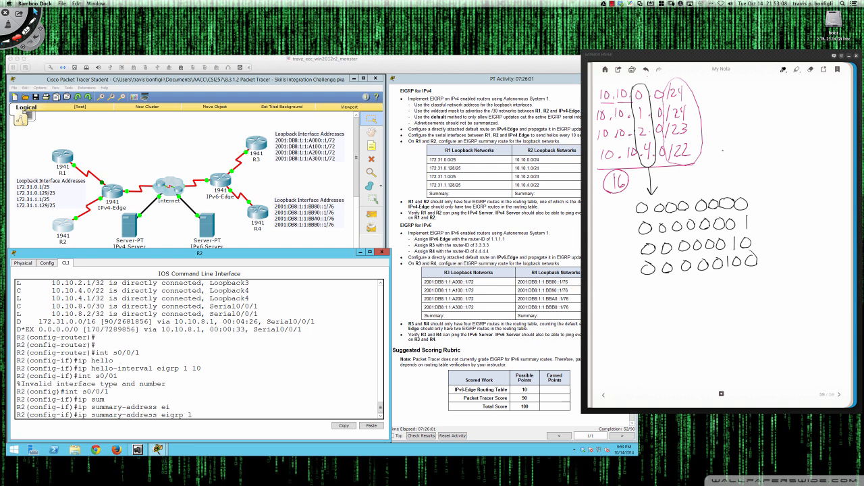
In green ink, divide the binary rows after the fifth bit, underline the common bits, and link a circled 5 to the 16
{"action": "right_click", "coordinate": [723, 151]}
{"action": "left_click", "coordinate": [707, 155]}
{"action": "left_click_drag", "start_coordinate": [708, 190], "coordinate": [712, 228]}
{"action": "left_click_drag", "start_coordinate": [713, 243], "coordinate": [723, 287]}
{"action": "left_click_drag", "start_coordinate": [643, 278], "coordinate": [717, 274]}
{"action": "left_click_drag", "start_coordinate": [675, 285], "coordinate": [624, 193]}
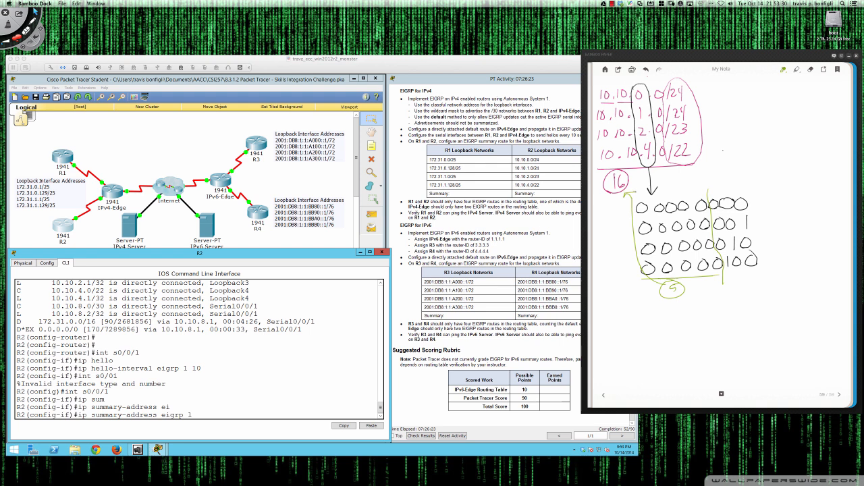
Write R2's summary prefix /21 and subnet mask 255.255.248.0 below the binary rows and box them
{"action": "mouse_move", "coordinate": [612, 316]}
{"action": "left_mouse_down"}
{"action": "mouse_move", "coordinate": [606, 327]}
{"action": "mouse_move", "coordinate": [628, 331]}
{"action": "mouse_move", "coordinate": [608, 352]}
{"action": "mouse_move", "coordinate": [619, 342]}
{"action": "mouse_move", "coordinate": [659, 344]}
{"action": "left_mouse_up"}
{"action": "right_click", "coordinate": [667, 268]}
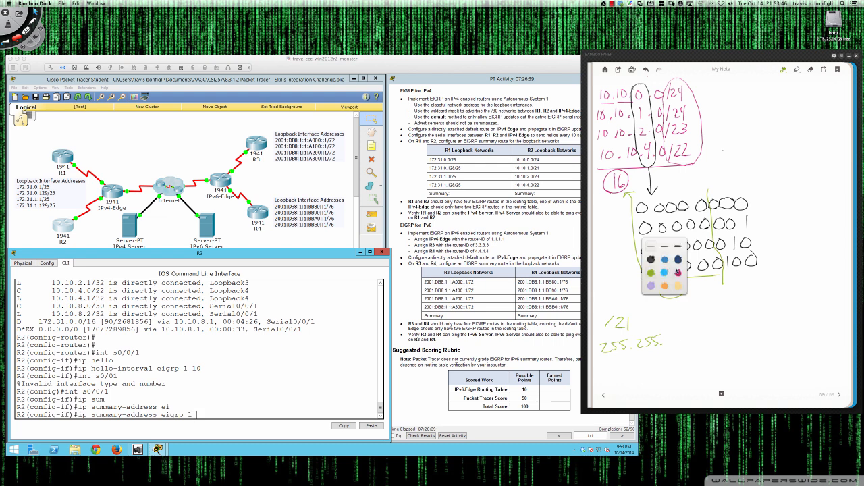
{"action": "left_click", "coordinate": [711, 295]}
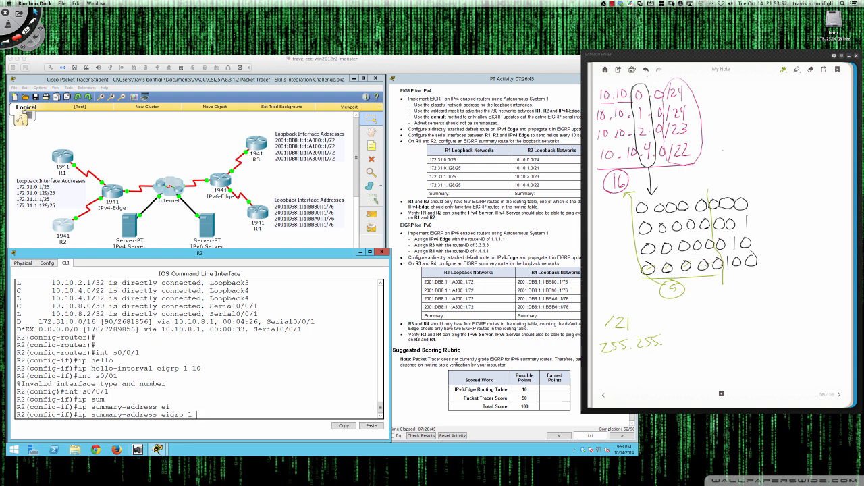
{"action": "mouse_move", "coordinate": [668, 338]}
{"action": "left_mouse_down"}
{"action": "mouse_move", "coordinate": [674, 348]}
{"action": "mouse_move", "coordinate": [681, 343]}
{"action": "left_mouse_up"}
{"action": "mouse_move", "coordinate": [680, 335]}
{"action": "left_mouse_down"}
{"action": "mouse_move", "coordinate": [679, 347]}
{"action": "mouse_move", "coordinate": [697, 334]}
{"action": "left_mouse_up"}
{"action": "left_click", "coordinate": [691, 342]}
{"action": "mouse_move", "coordinate": [599, 312]}
{"action": "left_mouse_down"}
{"action": "mouse_move", "coordinate": [602, 354]}
{"action": "mouse_move", "coordinate": [652, 363]}
{"action": "mouse_move", "coordinate": [706, 356]}
{"action": "mouse_move", "coordinate": [709, 322]}
{"action": "mouse_move", "coordinate": [678, 307]}
{"action": "mouse_move", "coordinate": [599, 315]}
{"action": "left_mouse_up"}
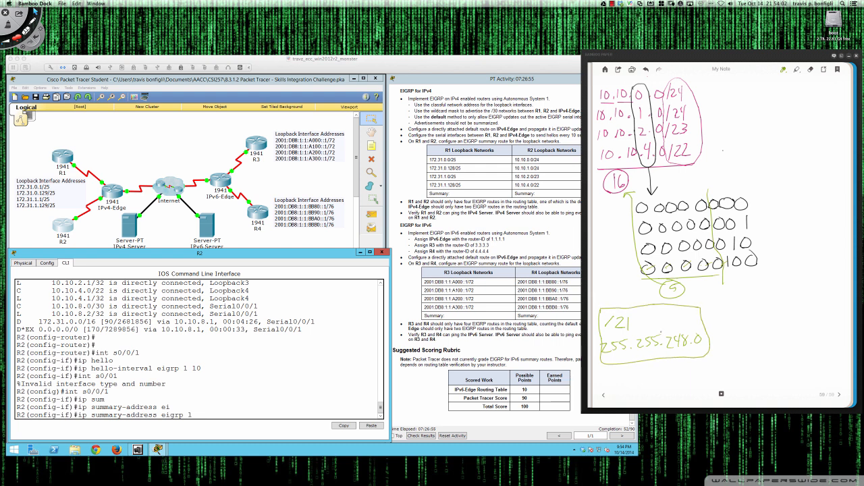
Write R2's summary network 10.10.0.0/21 beside the boxed mask and draw a line beneath it
{"action": "mouse_move", "coordinate": [736, 308]}
{"action": "left_mouse_down"}
{"action": "mouse_move", "coordinate": [736, 319]}
{"action": "mouse_move", "coordinate": [743, 308]}
{"action": "mouse_move", "coordinate": [775, 307]}
{"action": "left_mouse_up"}
{"action": "left_click", "coordinate": [760, 315]}
{"action": "mouse_move", "coordinate": [798, 306]}
{"action": "left_mouse_down"}
{"action": "mouse_move", "coordinate": [818, 306]}
{"action": "mouse_move", "coordinate": [821, 321]}
{"action": "mouse_move", "coordinate": [843, 315]}
{"action": "left_mouse_up"}
{"action": "left_click", "coordinate": [809, 312]}
{"action": "left_click_drag", "start_coordinate": [738, 332], "coordinate": [819, 326]}
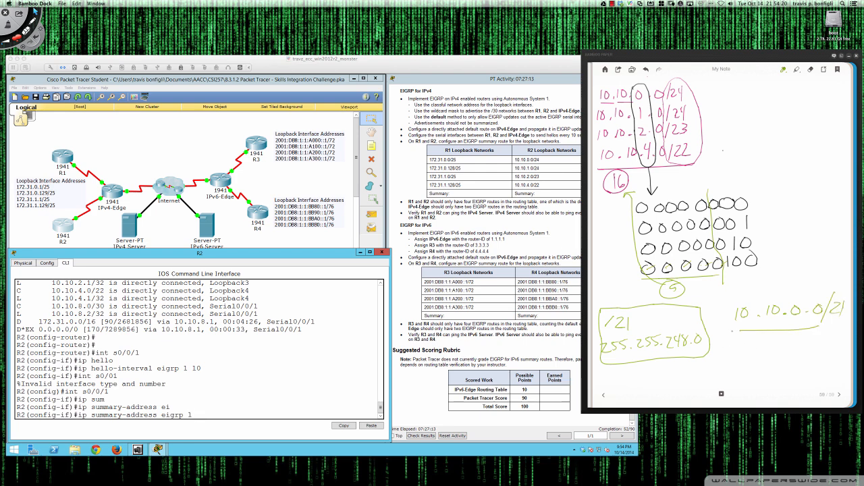
Complete R2's EIGRP 1 summary address on the serial interface with network 10.10.0.0 and mask 255.255.248.0
{"action": "left_click", "coordinate": [323, 268]}
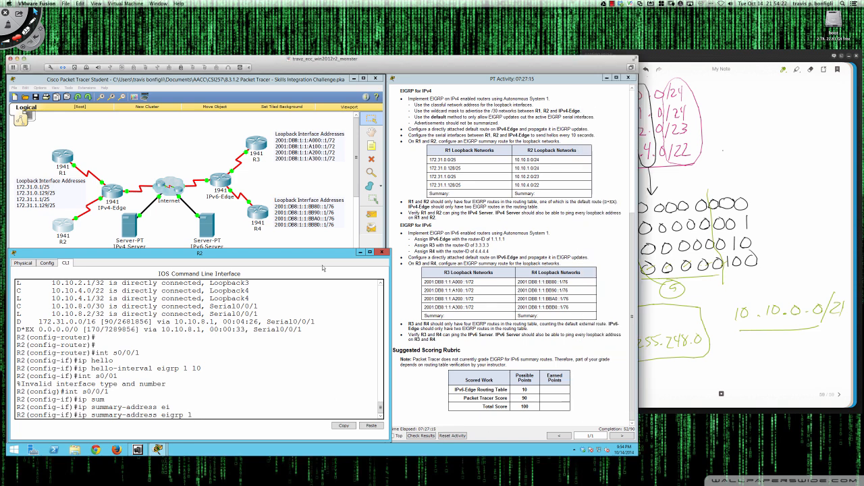
{"action": "type", "text": "10.10.0.0 255.255.248.0"}
{"action": "key", "text": "Return"}
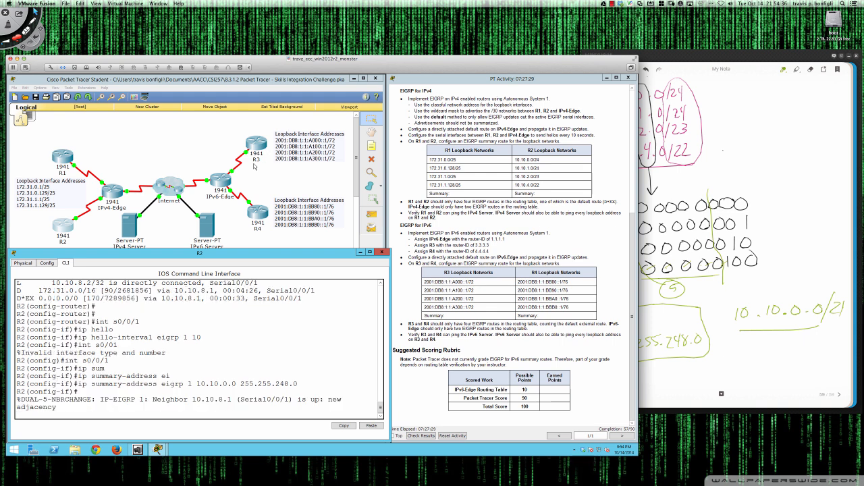
Display the IP routing table on IPv4-Edge and highlight the EIGRP entry for the 10.10.0.0/21 summary
{"action": "left_click", "coordinate": [116, 193]}
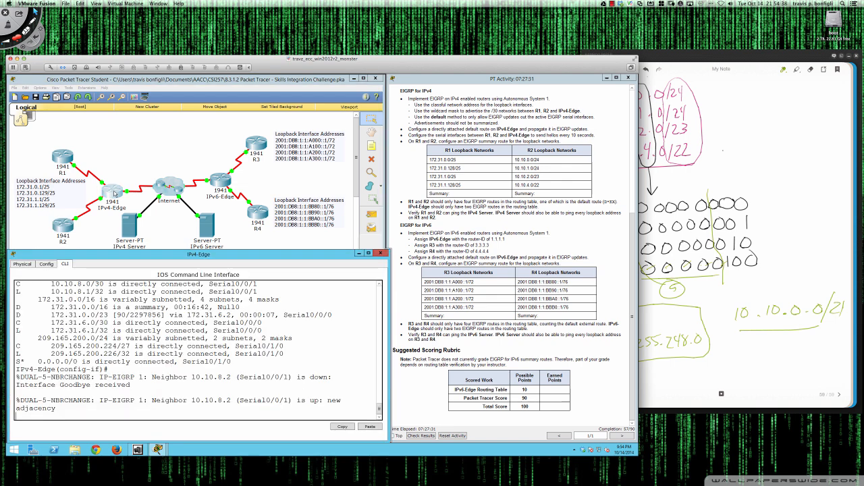
{"action": "key", "text": "Return"}
{"action": "key", "text": "Return"}
{"action": "key", "text": "Return"}
{"action": "key", "text": "Return"}
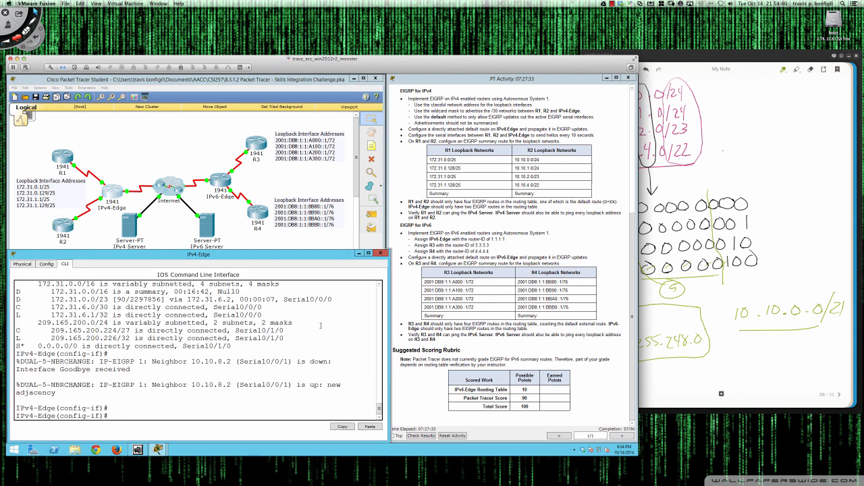
{"action": "type", "text": "do sh ip route"}
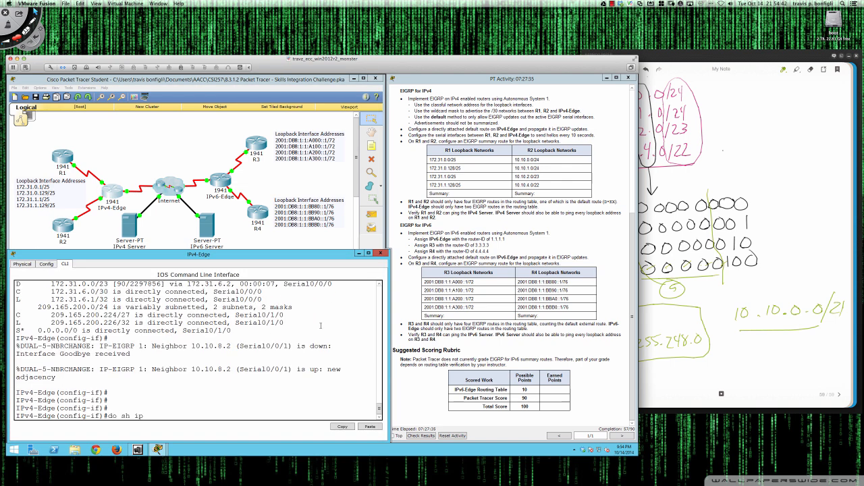
{"action": "key", "text": "Return"}
{"action": "key", "text": "space"}
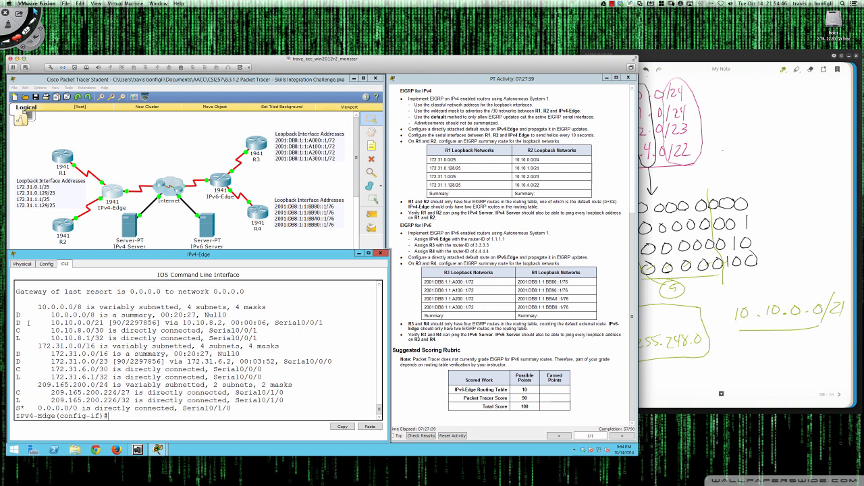
{"action": "left_click_drag", "start_coordinate": [16, 322], "coordinate": [315, 323]}
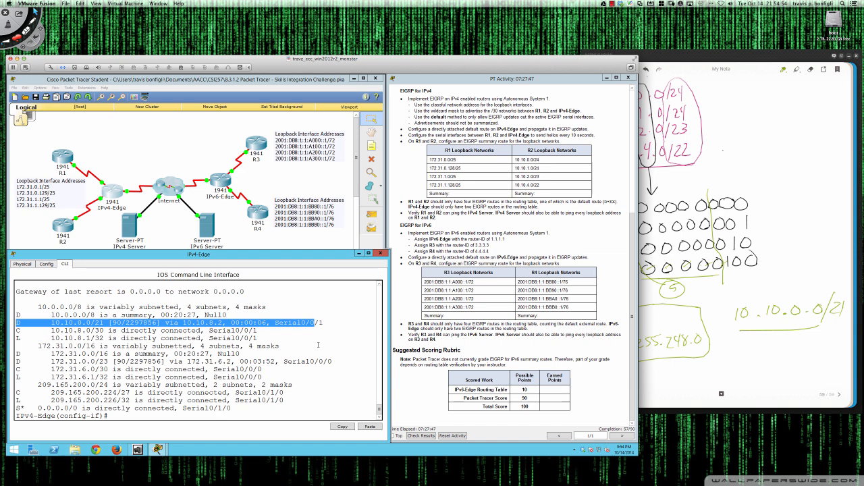
{"action": "left_click", "coordinate": [319, 346]}
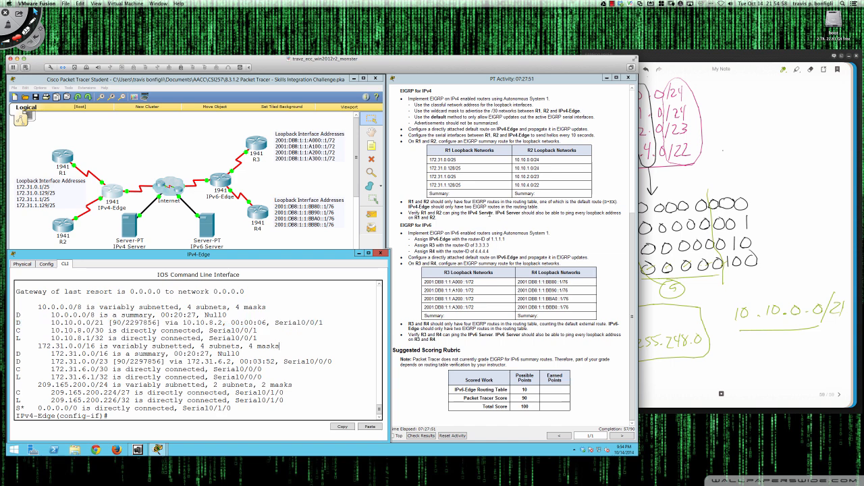
In the notes, write 2^3 = 8, circle the 8 with an arrow to 10.10.0.0/21, and label /23 with 2 and /22 with 4
{"action": "left_click", "coordinate": [684, 168]}
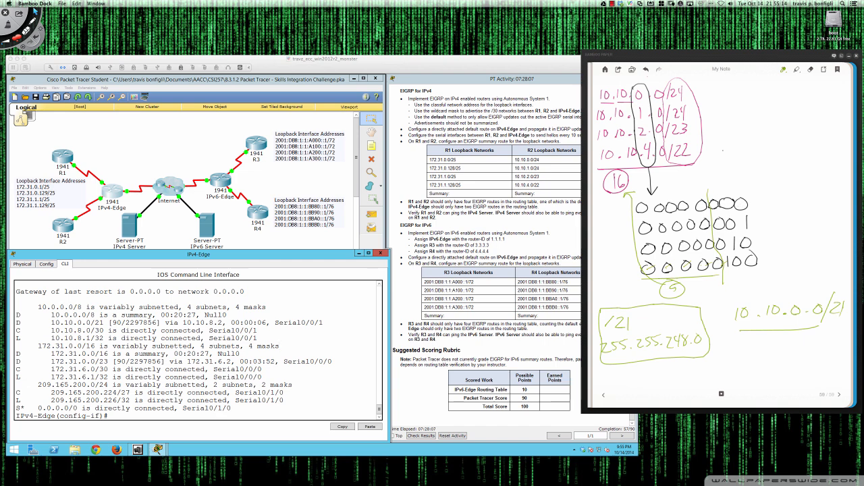
{"action": "left_click_drag", "start_coordinate": [718, 179], "coordinate": [731, 179]}
{"action": "mouse_move", "coordinate": [715, 142]}
{"action": "left_mouse_down"}
{"action": "mouse_move", "coordinate": [724, 154]}
{"action": "mouse_move", "coordinate": [745, 149]}
{"action": "mouse_move", "coordinate": [755, 133]}
{"action": "left_mouse_up"}
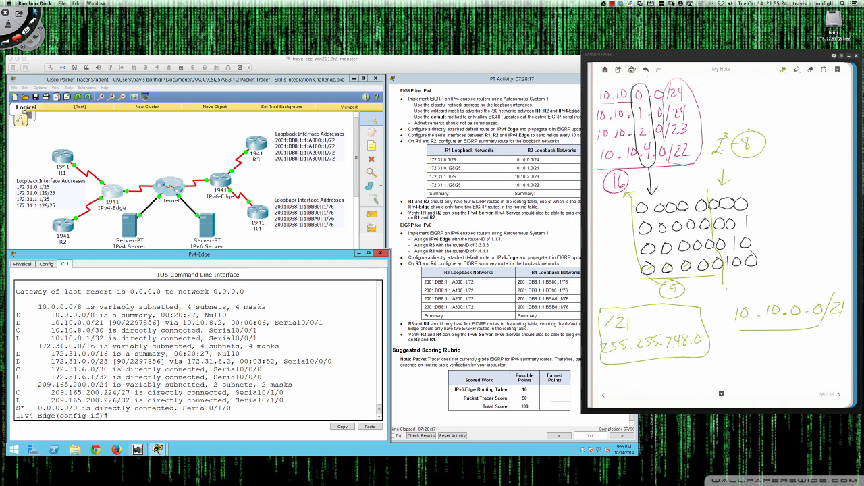
{"action": "mouse_move", "coordinate": [762, 147]}
{"action": "left_mouse_down"}
{"action": "mouse_move", "coordinate": [784, 181]}
{"action": "mouse_move", "coordinate": [774, 295]}
{"action": "left_mouse_up"}
{"action": "left_click_drag", "start_coordinate": [767, 291], "coordinate": [773, 300]}
{"action": "left_click_drag", "start_coordinate": [725, 112], "coordinate": [738, 119]}
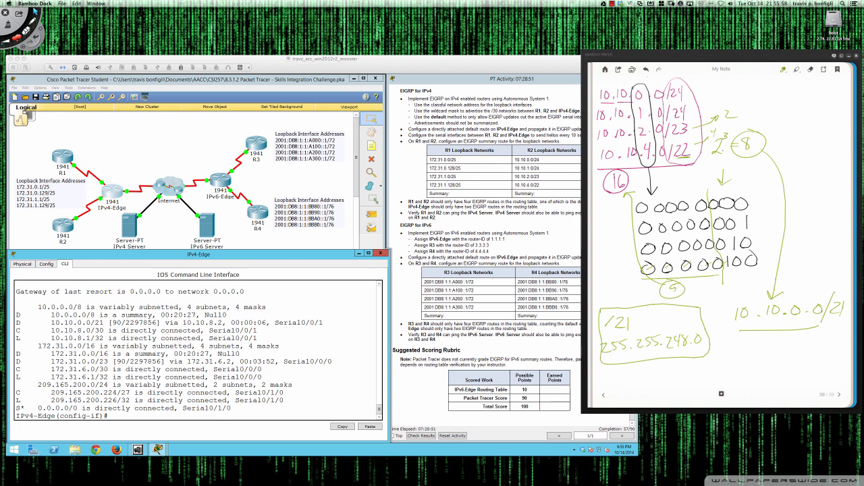
Bracket the binary rows, box the third-octet range .0 to .7 with network labels above and below, and circle the summary 10.10.0.0/21
{"action": "mouse_move", "coordinate": [748, 195]}
{"action": "left_mouse_down"}
{"action": "mouse_move", "coordinate": [759, 198]}
{"action": "mouse_move", "coordinate": [769, 242]}
{"action": "mouse_move", "coordinate": [762, 257]}
{"action": "left_mouse_up"}
{"action": "left_click_drag", "start_coordinate": [808, 189], "coordinate": [807, 190]}
{"action": "left_click_drag", "start_coordinate": [806, 220], "coordinate": [810, 231]}
{"action": "mouse_move", "coordinate": [790, 180]}
{"action": "left_mouse_down"}
{"action": "mouse_move", "coordinate": [790, 208]}
{"action": "mouse_move", "coordinate": [816, 239]}
{"action": "mouse_move", "coordinate": [830, 199]}
{"action": "mouse_move", "coordinate": [819, 177]}
{"action": "mouse_move", "coordinate": [785, 177]}
{"action": "mouse_move", "coordinate": [789, 162]}
{"action": "left_mouse_up"}
{"action": "mouse_move", "coordinate": [796, 156]}
{"action": "left_mouse_down"}
{"action": "mouse_move", "coordinate": [837, 157]}
{"action": "mouse_move", "coordinate": [839, 169]}
{"action": "mouse_move", "coordinate": [847, 166]}
{"action": "left_mouse_up"}
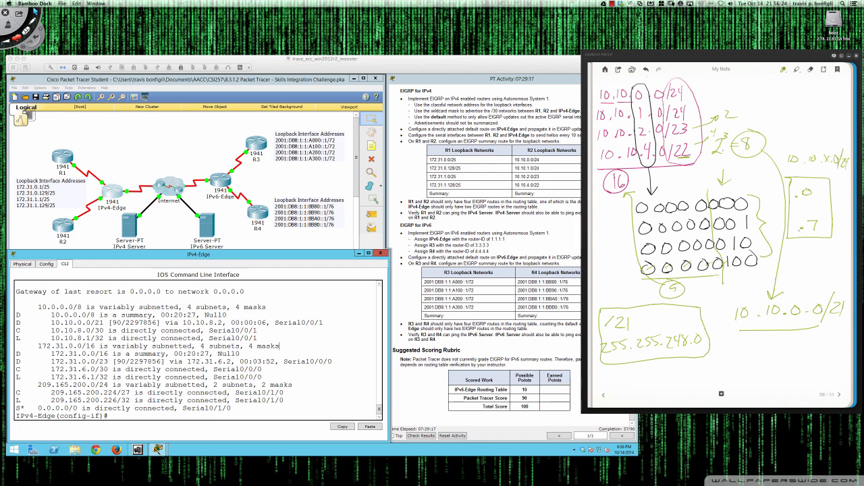
{"action": "mouse_move", "coordinate": [790, 242]}
{"action": "left_mouse_down"}
{"action": "mouse_move", "coordinate": [800, 250]}
{"action": "mouse_move", "coordinate": [838, 240]}
{"action": "mouse_move", "coordinate": [848, 250]}
{"action": "left_mouse_up"}
{"action": "mouse_move", "coordinate": [770, 296]}
{"action": "left_mouse_down"}
{"action": "mouse_move", "coordinate": [739, 329]}
{"action": "mouse_move", "coordinate": [833, 337]}
{"action": "mouse_move", "coordinate": [858, 307]}
{"action": "mouse_move", "coordinate": [804, 286]}
{"action": "mouse_move", "coordinate": [760, 289]}
{"action": "left_mouse_up"}
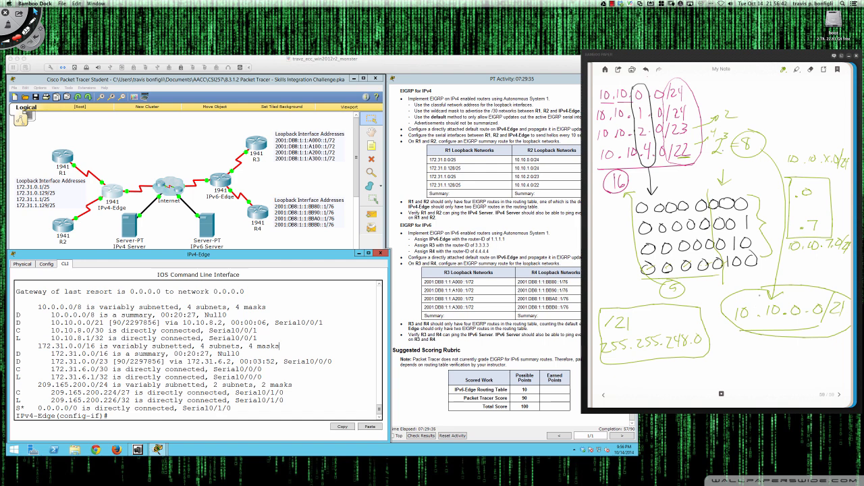
Display R1's IP routing table to check its EIGRP routes against the activity requirements
{"action": "left_click", "coordinate": [448, 239]}
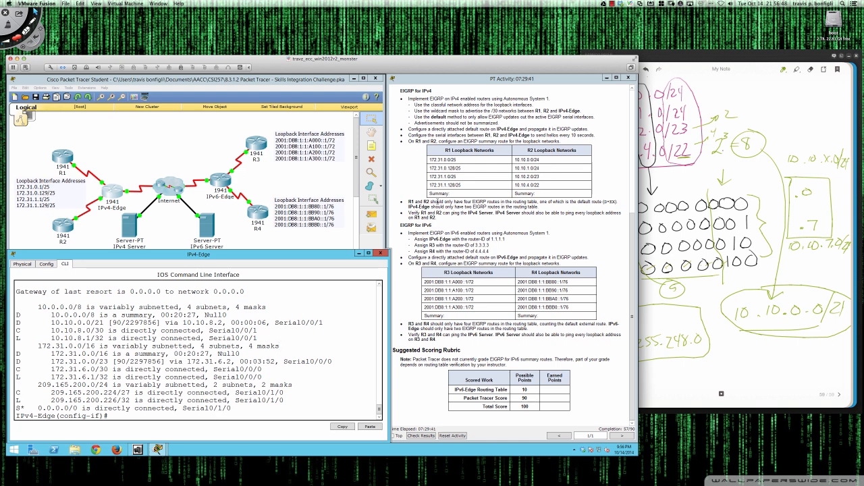
{"action": "left_click", "coordinate": [70, 156]}
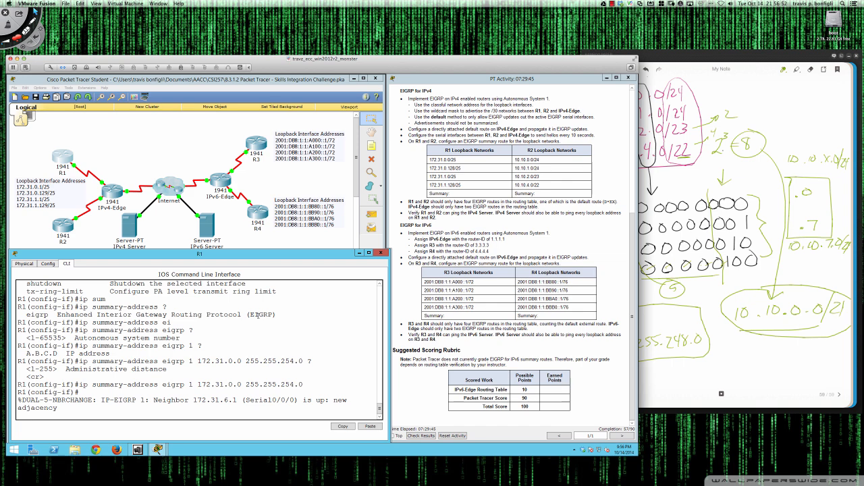
{"action": "key", "text": "Return"}
{"action": "key", "text": "Return"}
{"action": "key", "text": "Return"}
{"action": "type", "text": "do sh ip route"}
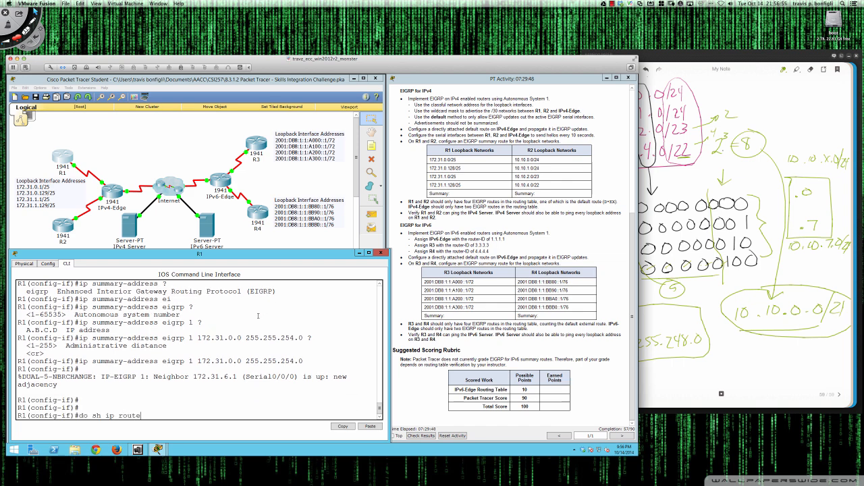
{"action": "key", "text": "Return"}
{"action": "key", "text": "space"}
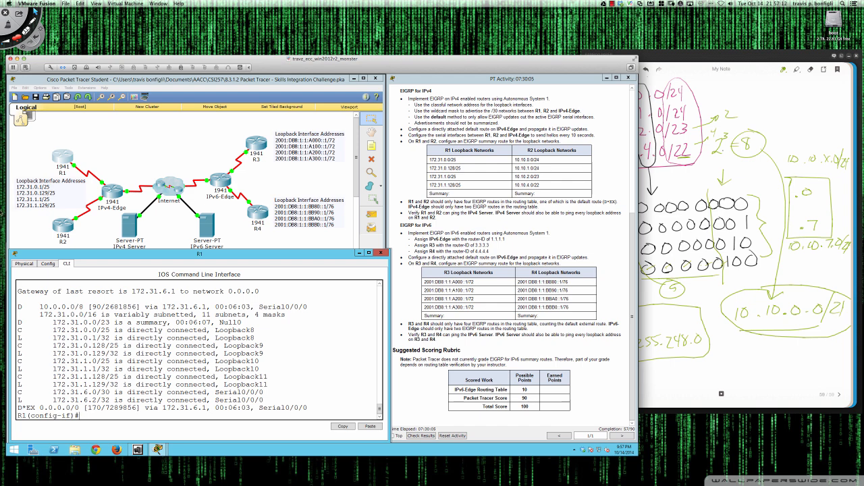
Display R2's IP routing table to check its summary, 172.31.0.0 and default EIGRP routes
{"action": "left_click", "coordinate": [63, 225]}
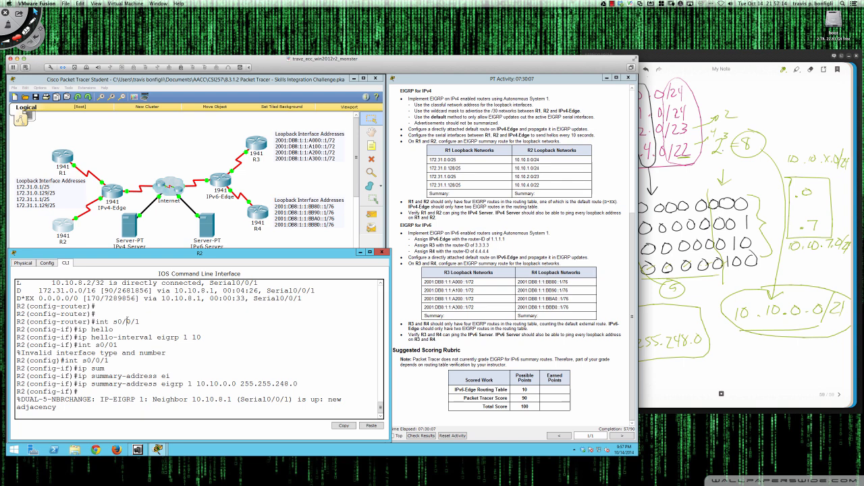
{"action": "key", "text": "Return"}
{"action": "key", "text": "Return"}
{"action": "type", "text": "do sh ip rout"}
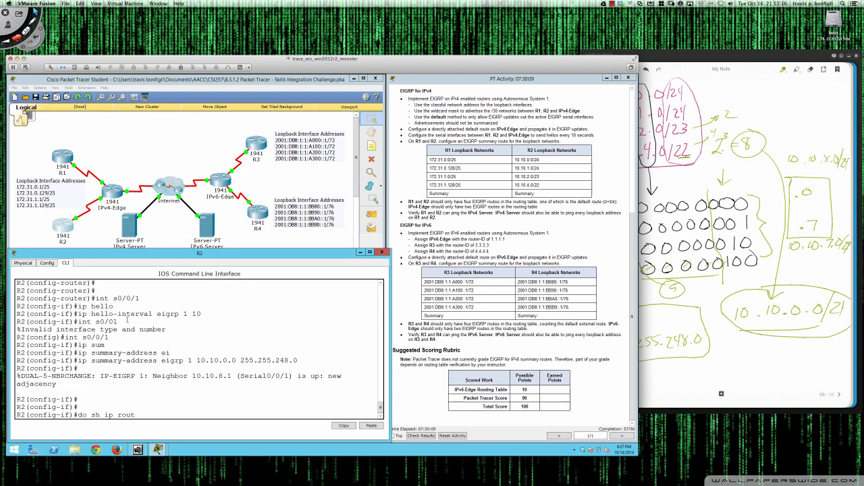
{"action": "key", "text": "Return"}
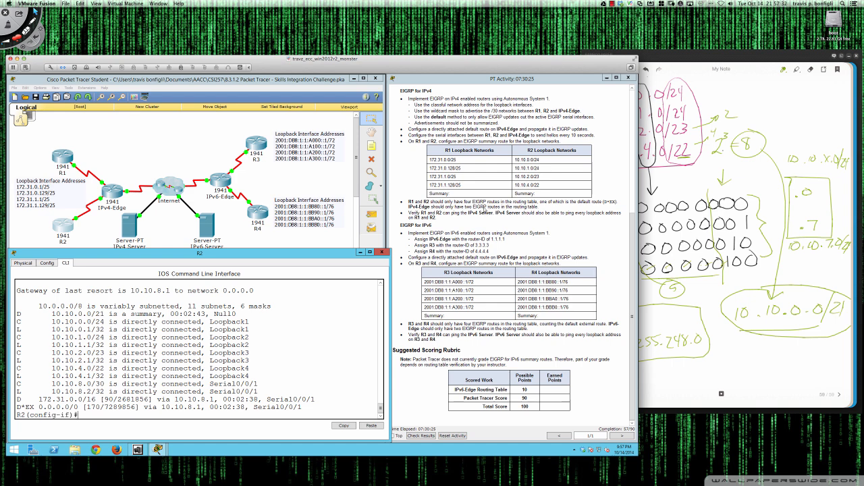
Display IPv4-Edge's IP routing table again to check both summary routes, and bring R1's console back up
{"action": "left_click", "coordinate": [112, 192]}
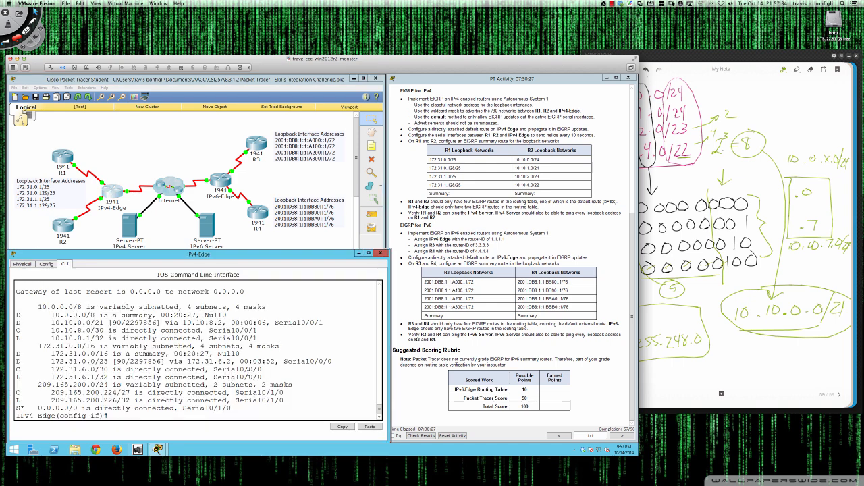
{"action": "key", "text": "Return"}
{"action": "key", "text": "Return"}
{"action": "key", "text": "Return"}
{"action": "type", "text": "do sh ip route"}
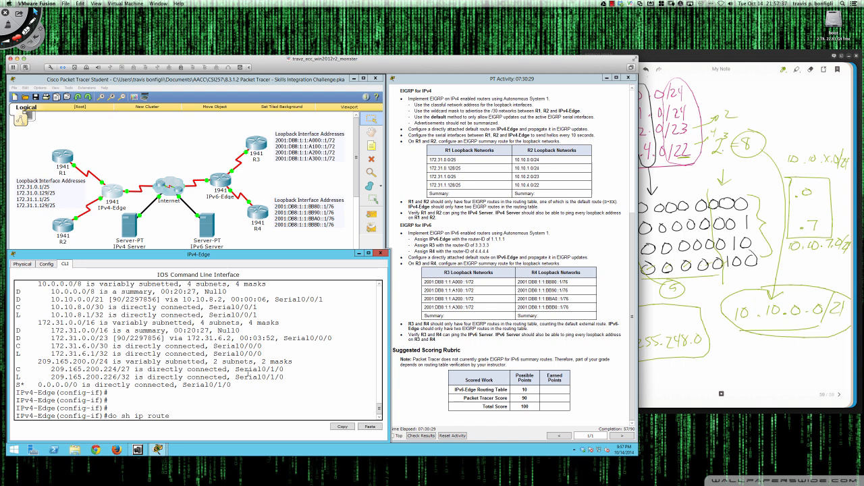
{"action": "key", "text": "Return"}
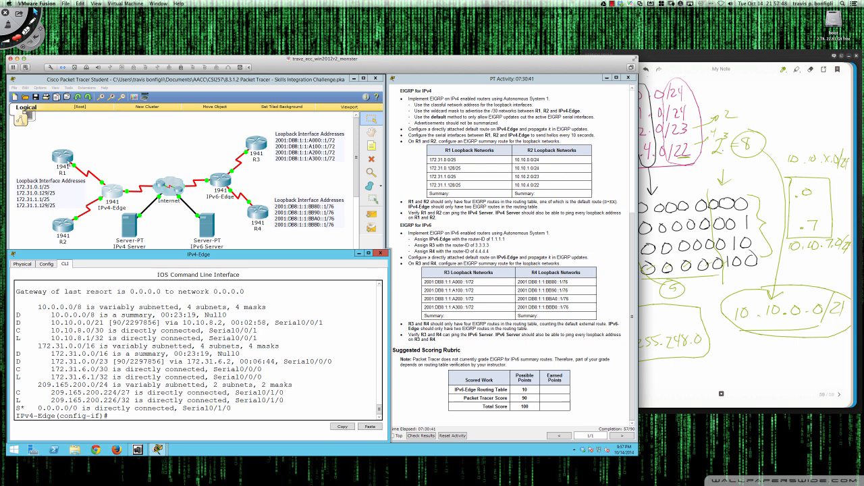
{"action": "left_click", "coordinate": [63, 159]}
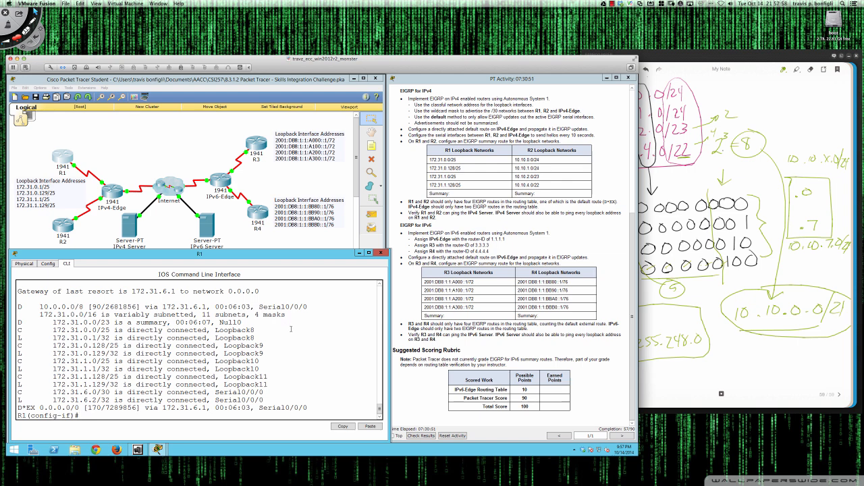
Check the activity results, review the assessment items, close the results and place the instructions window beside the topology
{"action": "left_click", "coordinate": [421, 436]}
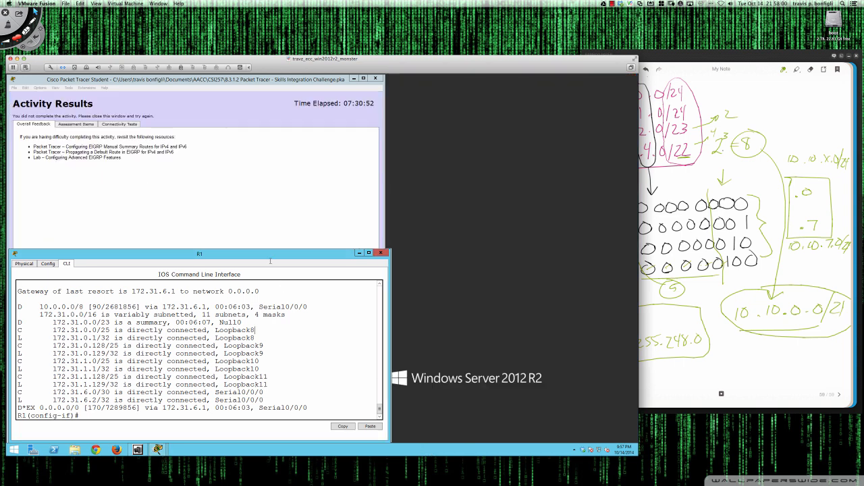
{"action": "left_click", "coordinate": [86, 127]}
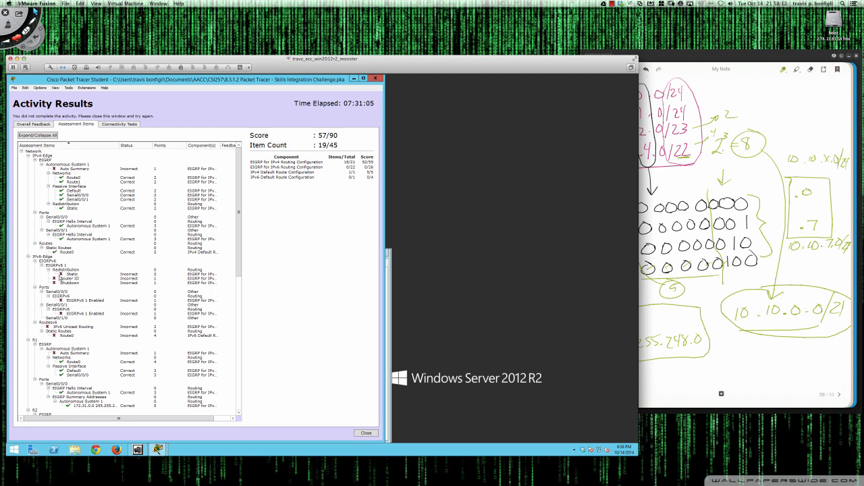
{"action": "scroll", "coordinate": [62, 297], "scroll_direction": "down", "scroll_amount": 3}
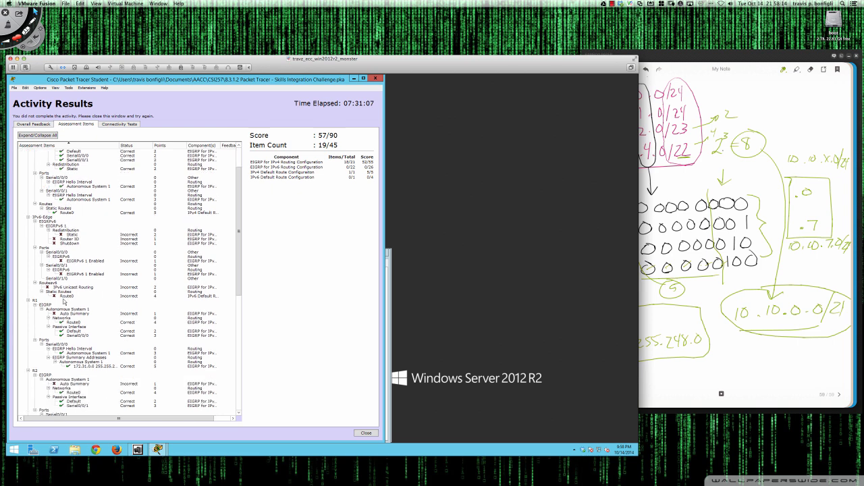
{"action": "scroll", "coordinate": [63, 300], "scroll_direction": "up", "scroll_amount": 3}
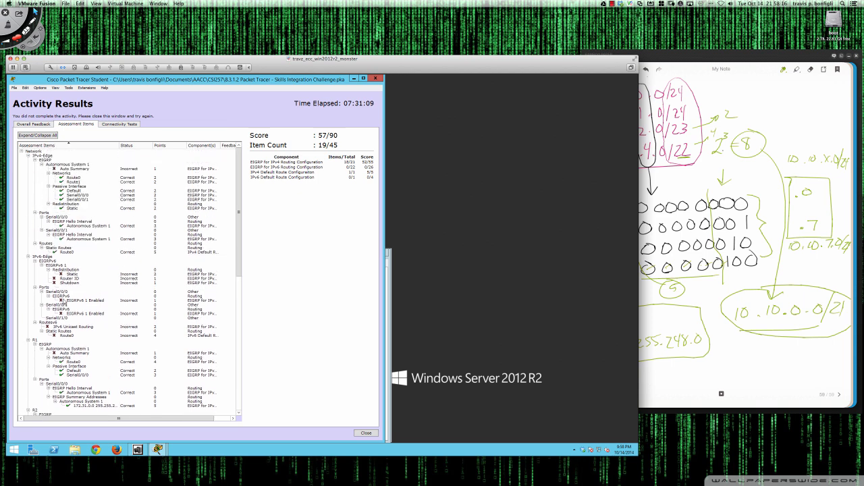
{"action": "left_click", "coordinate": [371, 434]}
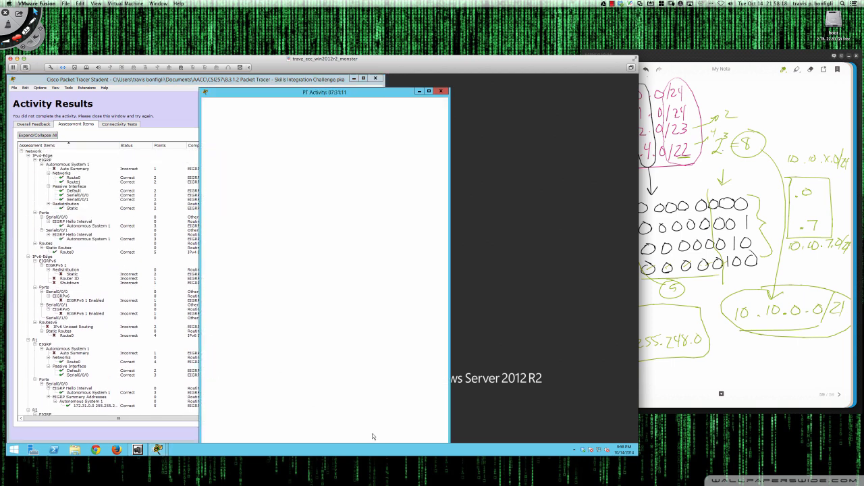
{"action": "left_click_drag", "start_coordinate": [372, 98], "coordinate": [561, 84]}
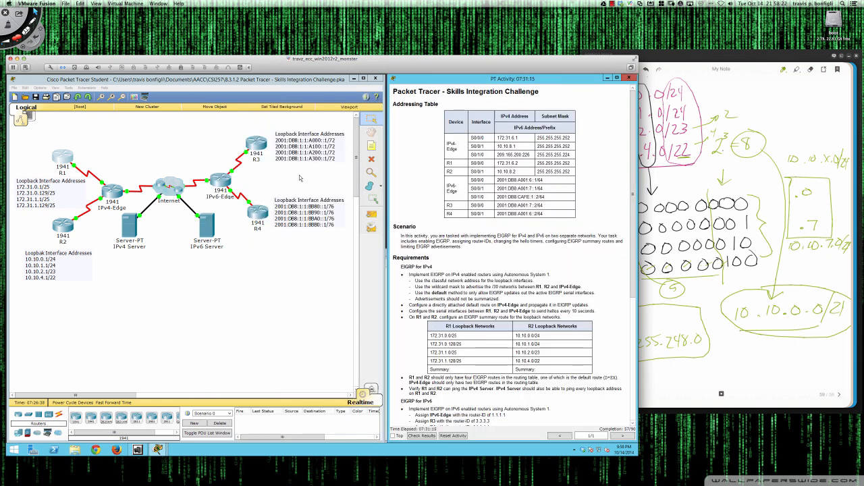
Display R1's running configuration as far as the router eigrp 1 section to inspect its auto-summary setting
{"action": "left_click", "coordinate": [60, 158]}
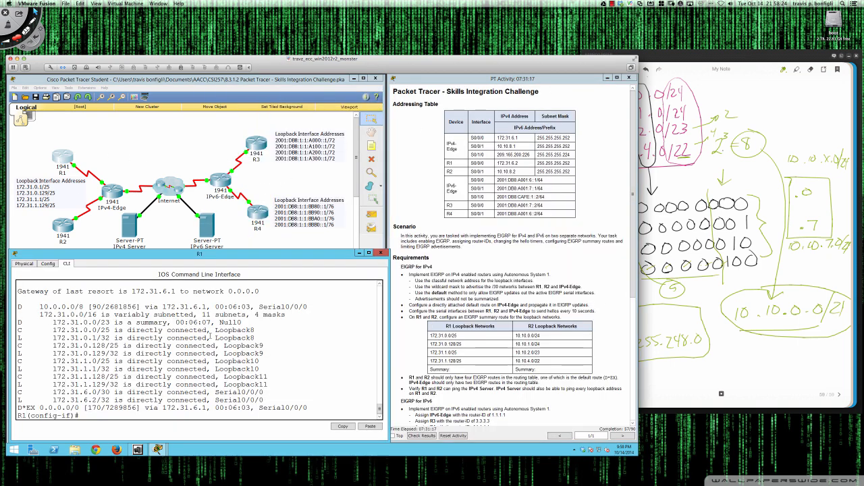
{"action": "type", "text": "do sh run"}
{"action": "key", "text": "Return"}
{"action": "key", "text": "space"}
{"action": "key", "text": "space"}
{"action": "key", "text": "space"}
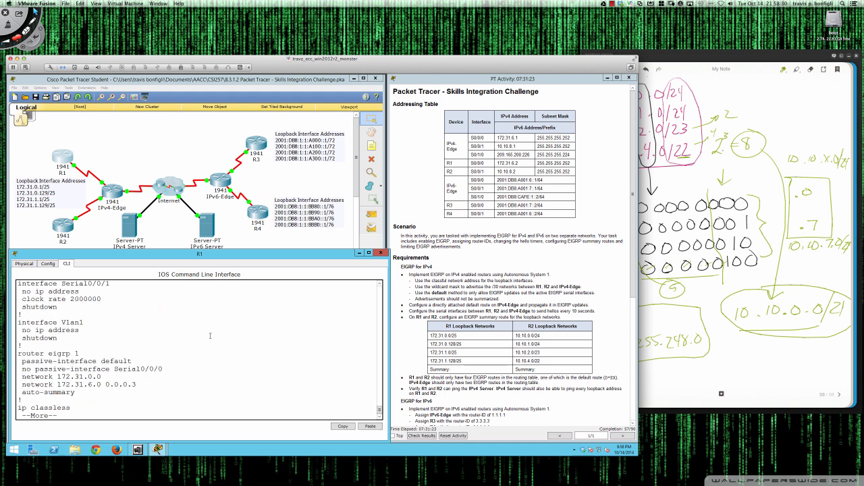
{"action": "key", "text": "q"}
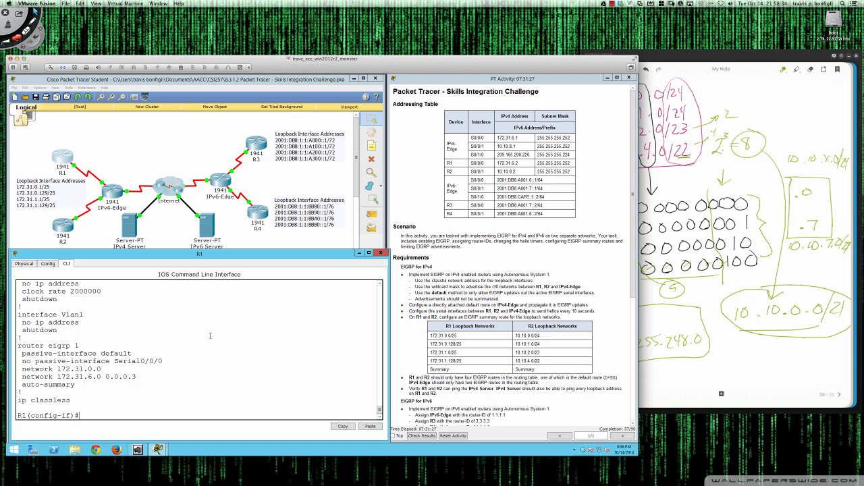
Disable automatic summarization for EIGRP 1 on R1 and bring the EIGRP for IPv4 requirements into view
{"action": "type", "text": "router eigrp 1"}
{"action": "key", "text": "Return"}
{"action": "type", "text": "no auto"}
{"action": "key", "text": "Tab"}
{"action": "key", "text": "Return"}
{"action": "scroll", "coordinate": [417, 320], "scroll_direction": "down", "scroll_amount": 5}
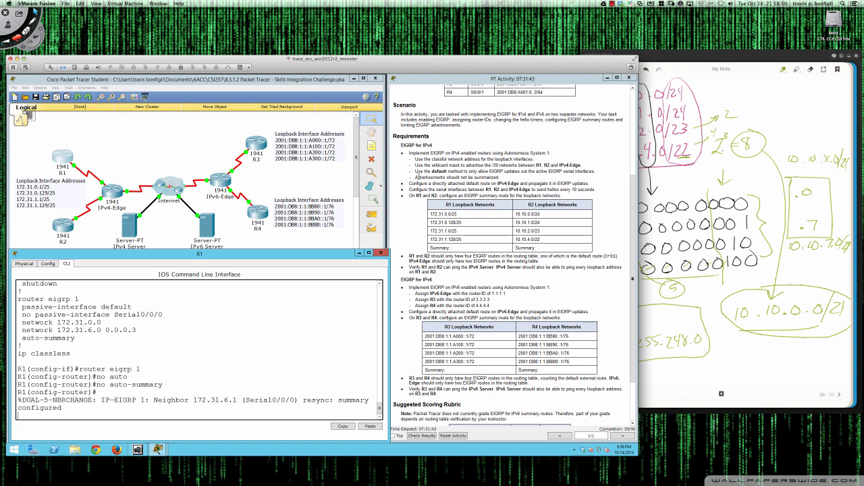
Highlight the requirement that advertisements should not be summarized, then return to R1's router configuration prompt
{"action": "left_click_drag", "start_coordinate": [417, 176], "coordinate": [501, 178]}
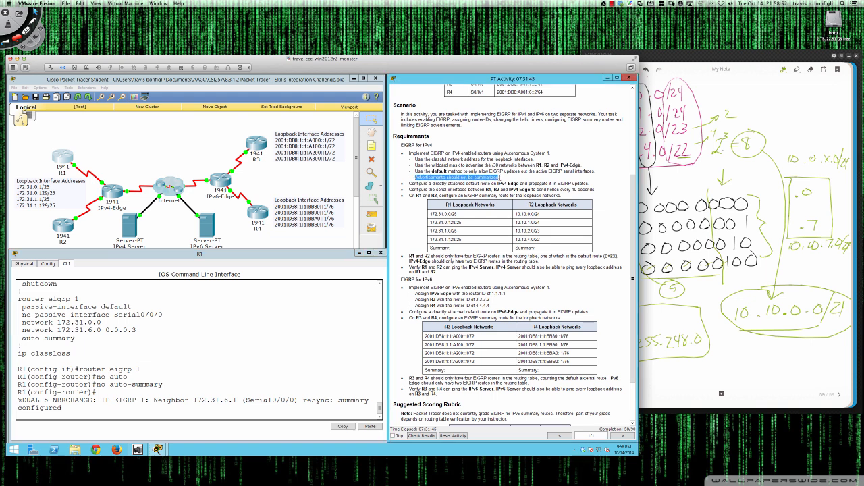
{"action": "left_click", "coordinate": [224, 328]}
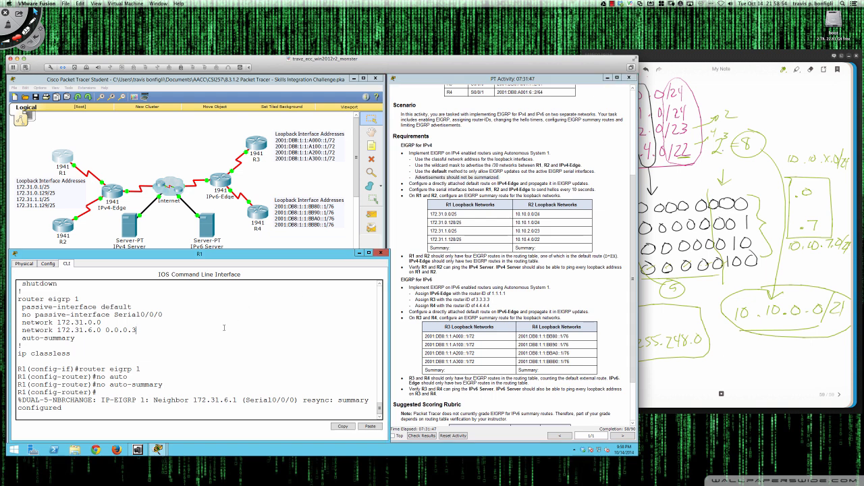
{"action": "key", "text": "Return"}
{"action": "key", "text": "Return"}
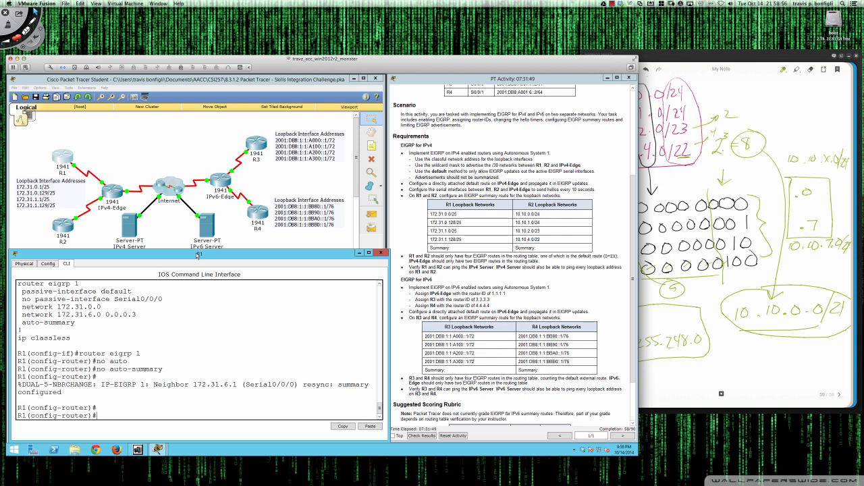
Turn off automatic summarization for EIGRP 1 on the IPv4-Edge router with no auto-summary
{"action": "left_click", "coordinate": [115, 193]}
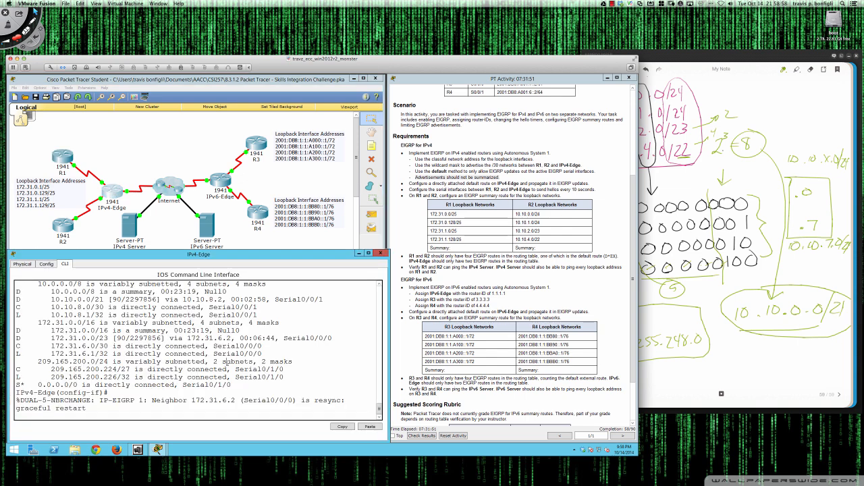
{"action": "key", "text": "Return"}
{"action": "type", "text": "router "}
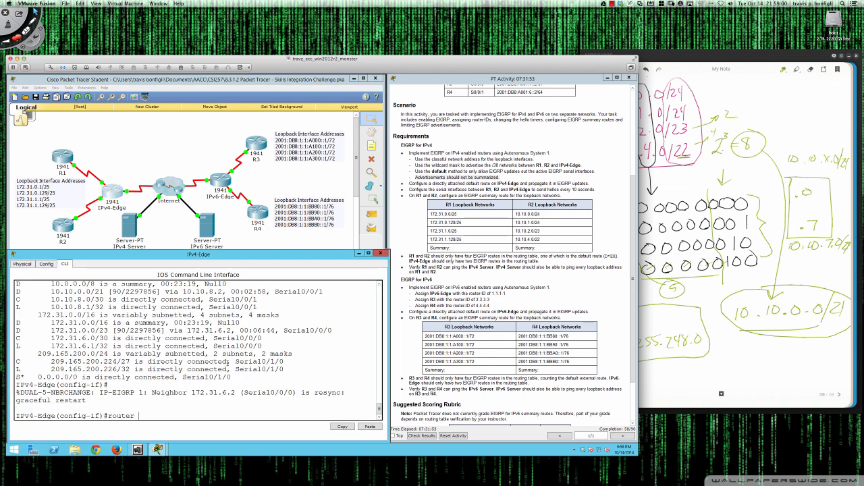
{"action": "type", "text": "eigrp 1"}
{"action": "key", "text": "Return"}
{"action": "type", "text": "no auto"}
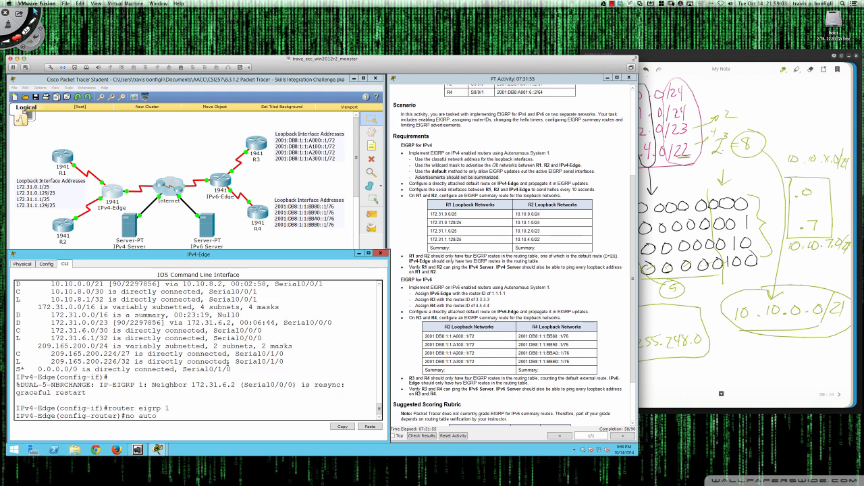
{"action": "key", "text": "Tab"}
{"action": "key", "text": "Return"}
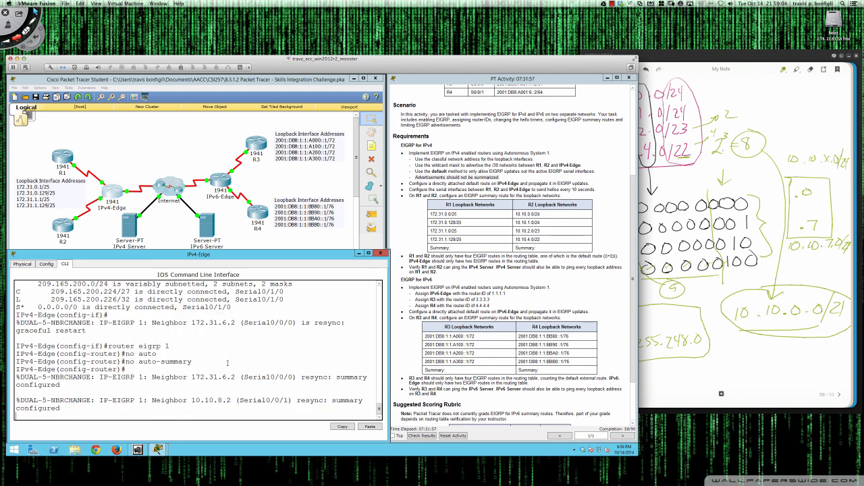
Turn off automatic summarization for EIGRP 1 on router R2
{"action": "left_click", "coordinate": [61, 230]}
{"action": "left_click", "coordinate": [62, 230]}
{"action": "key", "text": "Return"}
{"action": "key", "text": "Return"}
{"action": "type", "text": "route reigrp 1"}
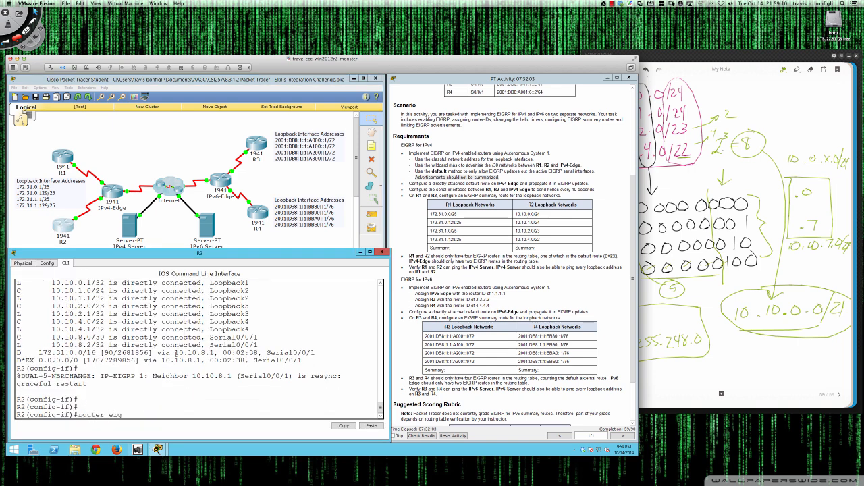
{"action": "key", "text": "Return"}
{"action": "type", "text": "no auto"}
{"action": "key", "text": "Return"}
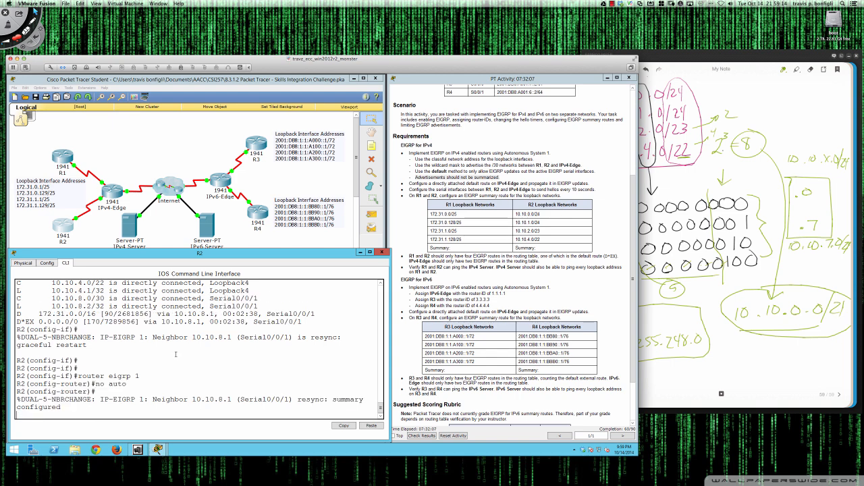
{"action": "key", "text": "Return"}
{"action": "key", "text": "Return"}
{"action": "key", "text": "Return"}
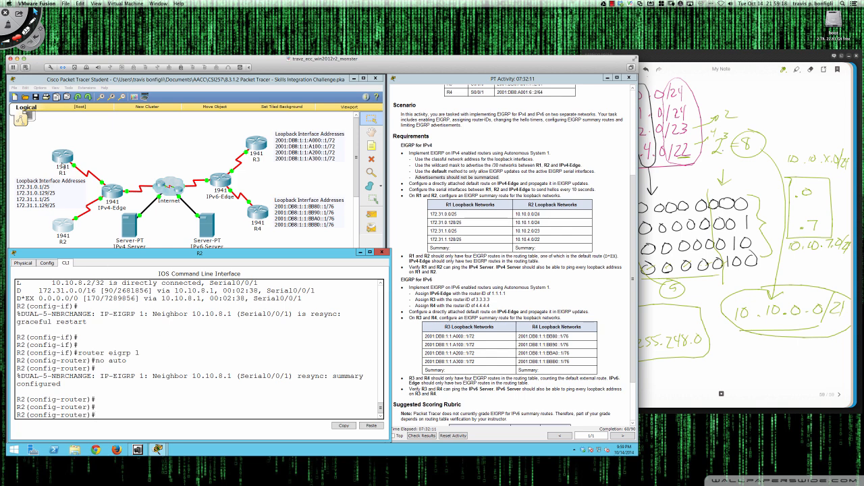
Show the full IP routing table on R1 with do sh ip route
{"action": "left_click", "coordinate": [62, 162]}
{"action": "key", "text": "Return"}
{"action": "key", "text": "Return"}
{"action": "type", "text": "do sh ip route"}
{"action": "key", "text": "Return"}
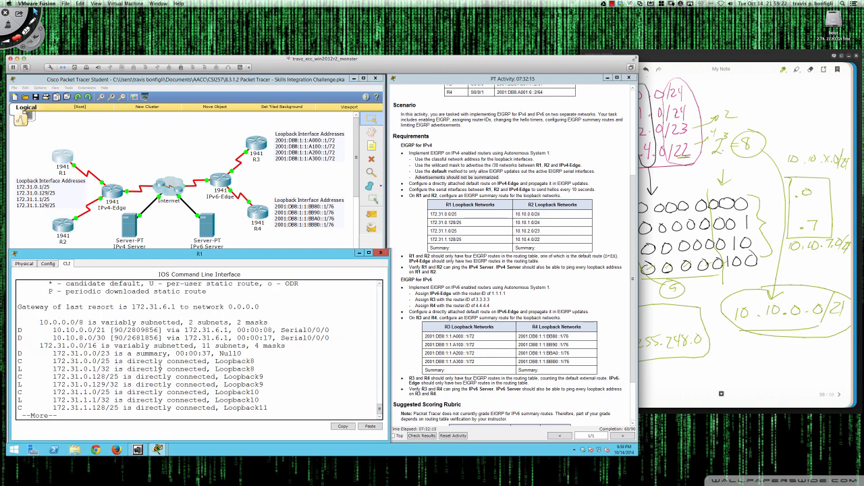
{"action": "key", "text": "space"}
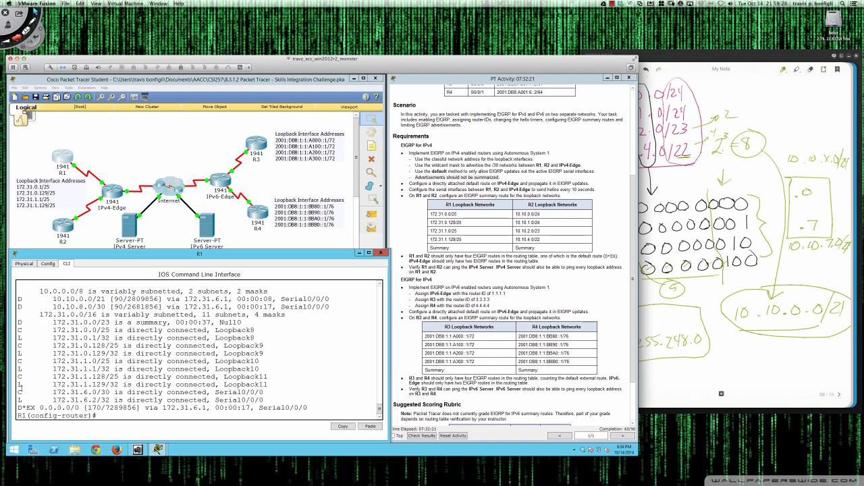
Show the full IP routing table on R2 to check its EIGRP routes
{"action": "left_click", "coordinate": [66, 232]}
{"action": "left_click", "coordinate": [65, 231]}
{"action": "key", "text": "Return"}
{"action": "key", "text": "Return"}
{"action": "type", "text": "do sh ip ro"}
{"action": "key", "text": "Return"}
{"action": "key", "text": "space"}
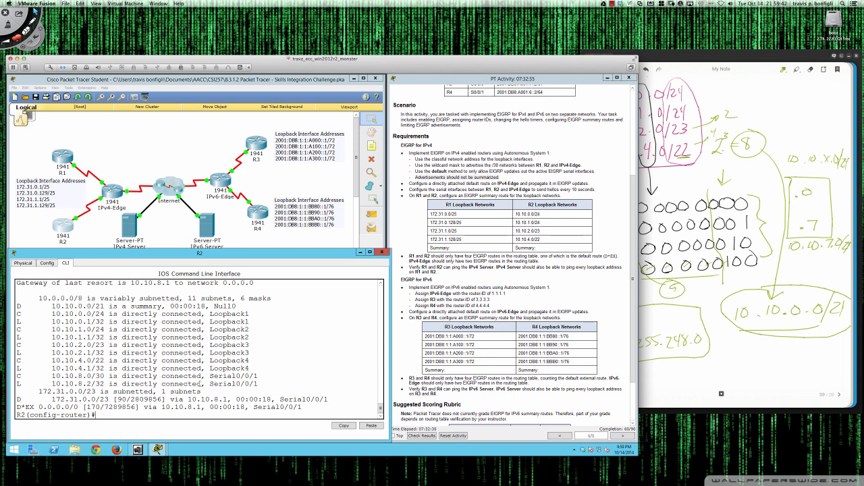
Show R2's running configuration and read through its EIGRP section to the end
{"action": "type", "text": "do sh run"}
{"action": "key", "text": "Return"}
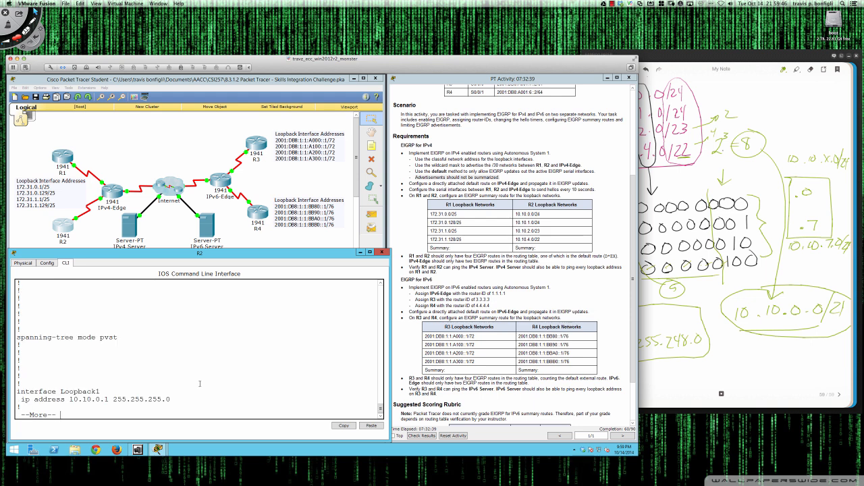
{"action": "key", "text": "space"}
{"action": "key", "text": "space"}
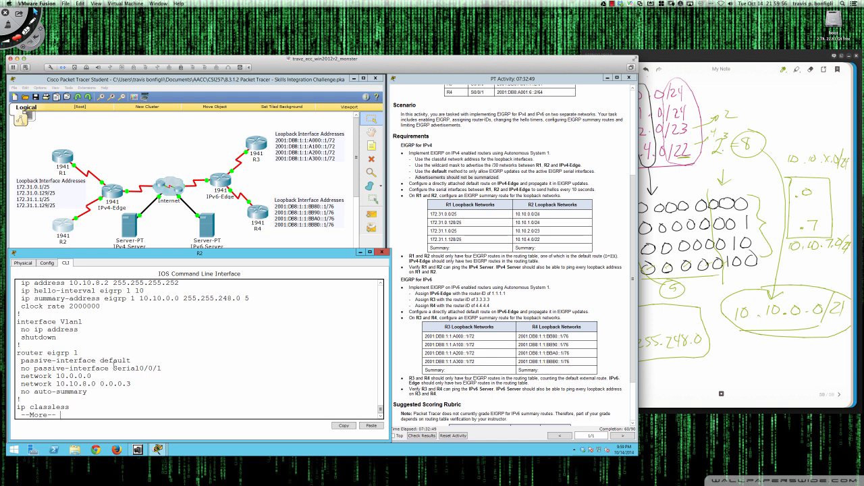
{"action": "key", "text": "space"}
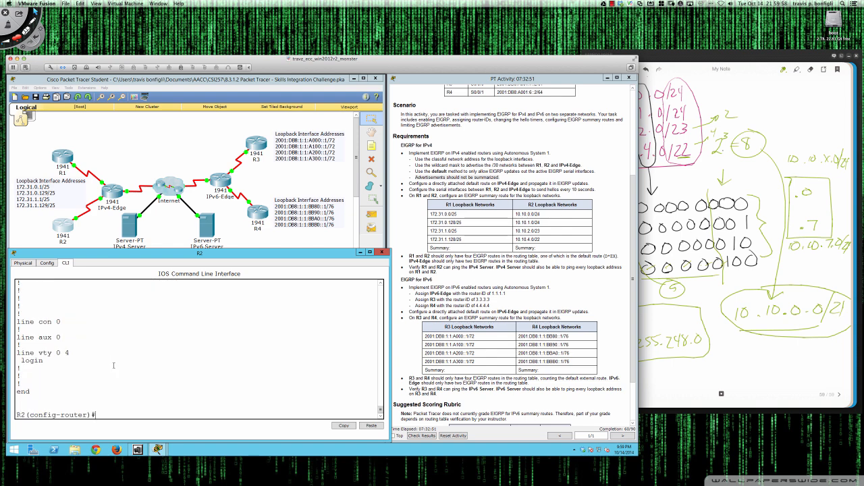
Show the IP routing table on IPv4-Edge and highlight the EIGRP routes 10.10.0.0/21 and 172.31.0.0/23
{"action": "left_click", "coordinate": [115, 193]}
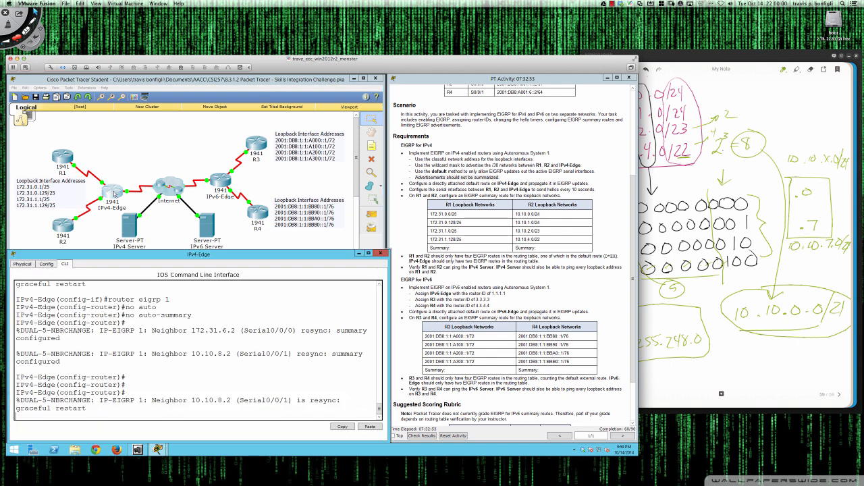
{"action": "key", "text": "Return"}
{"action": "key", "text": "Return"}
{"action": "type", "text": "do sh ip route"}
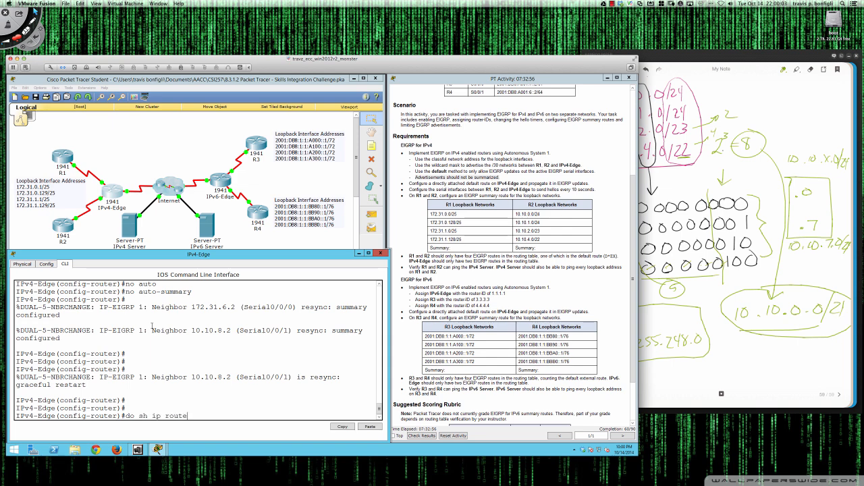
{"action": "key", "text": "Return"}
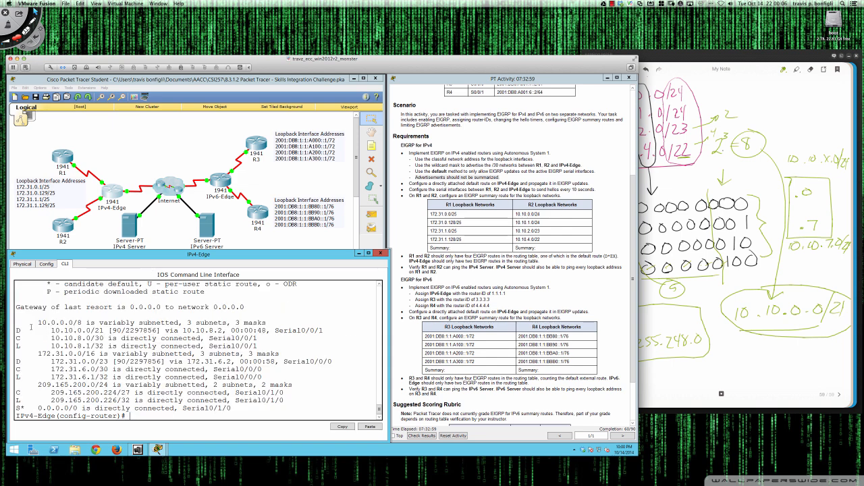
{"action": "left_click_drag", "start_coordinate": [19, 330], "coordinate": [104, 331]}
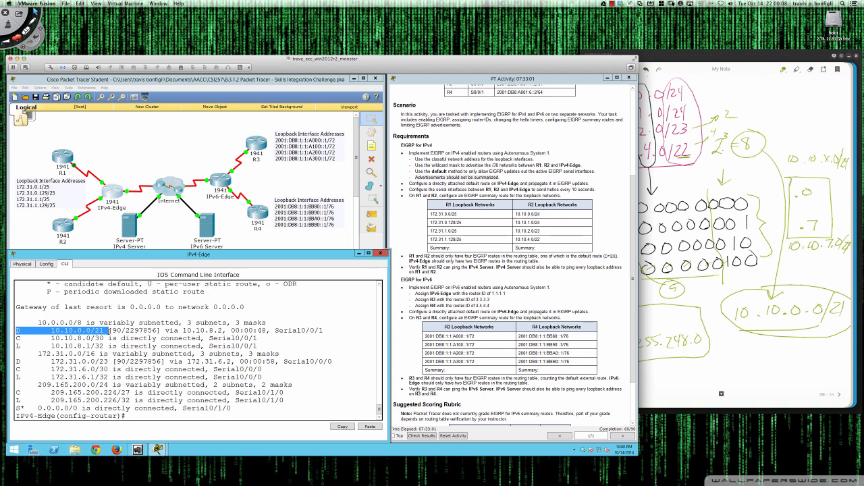
{"action": "left_click_drag", "start_coordinate": [17, 362], "coordinate": [88, 361]}
Review R2's running configuration again, examining the Serial0/0/1 summary address and the router eigrp 1 section
{"action": "left_click", "coordinate": [66, 225]}
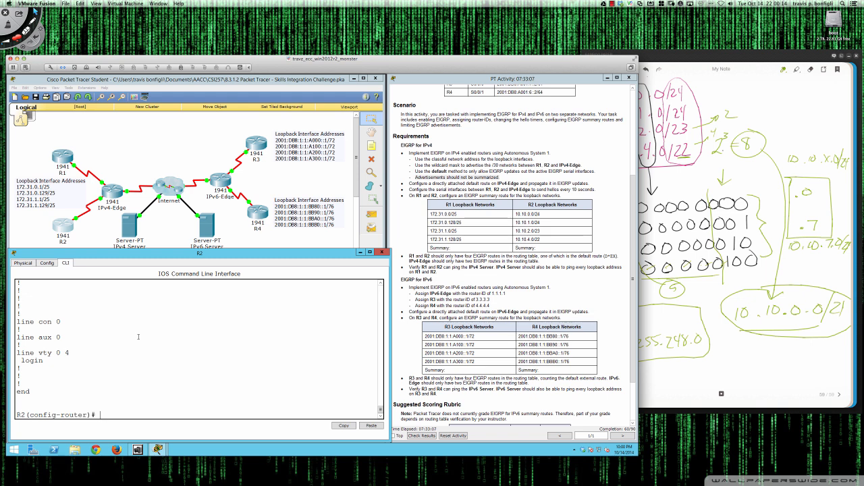
{"action": "key", "text": "Return"}
{"action": "key", "text": "Return"}
{"action": "key", "text": "Return"}
{"action": "type", "text": "do sh run"}
{"action": "key", "text": "Return"}
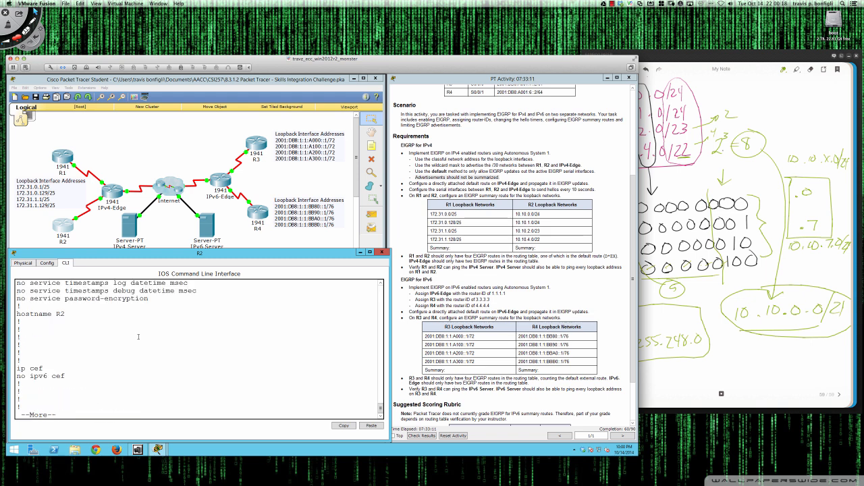
{"action": "key", "text": "space"}
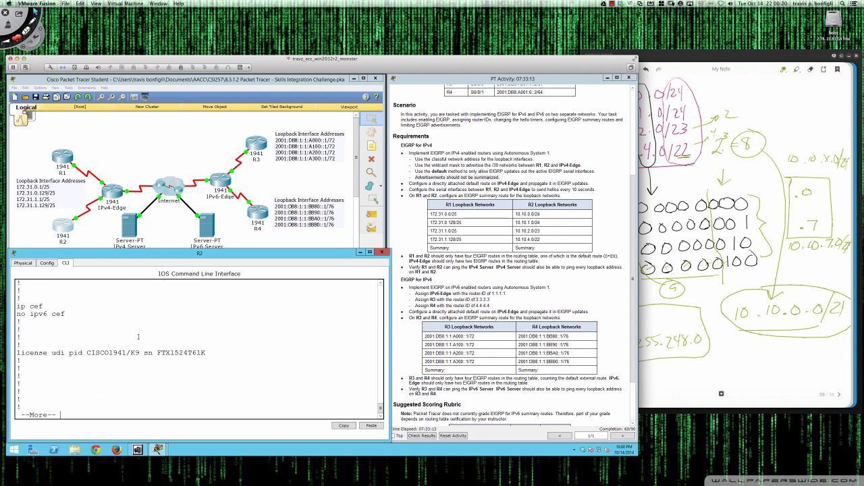
{"action": "key", "text": "space"}
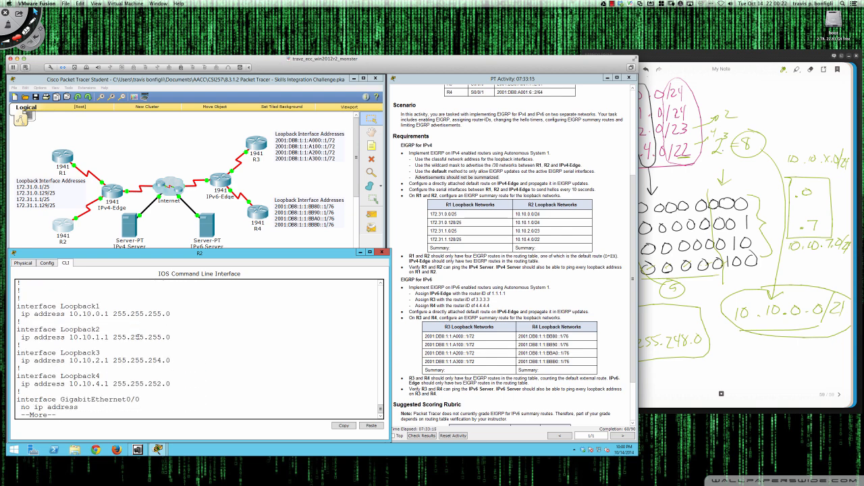
{"action": "key", "text": "space"}
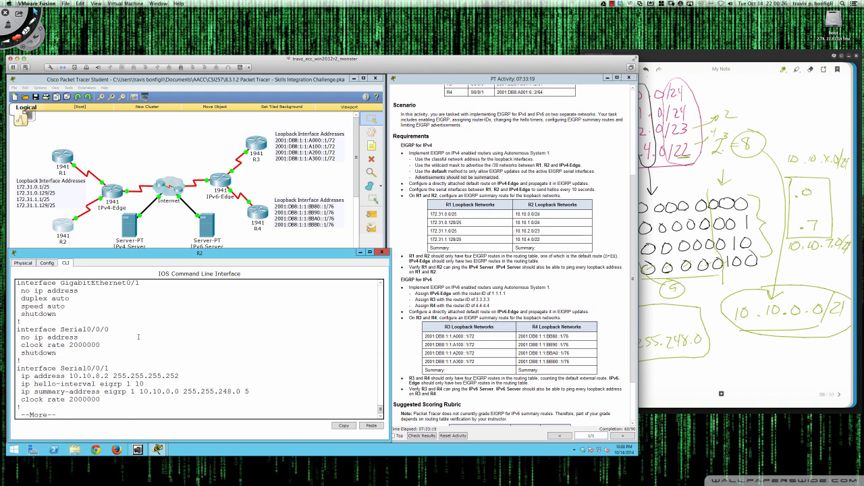
{"action": "key", "text": "Return"}
{"action": "key", "text": "Return"}
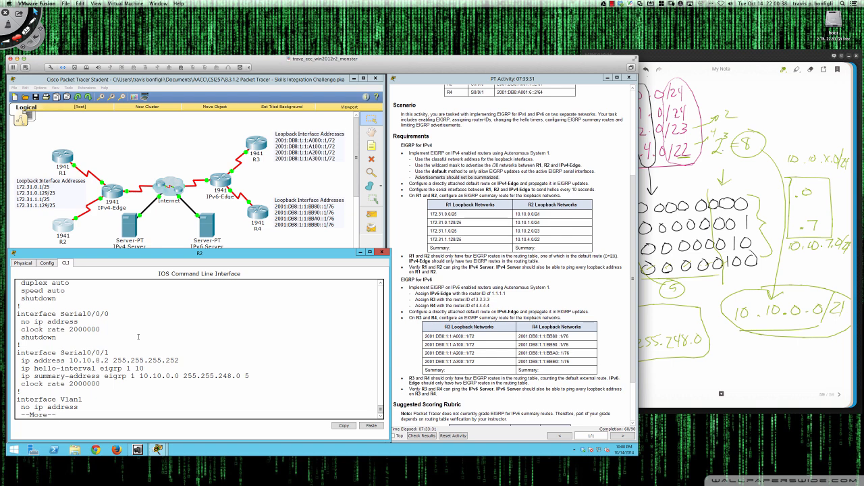
{"action": "key", "text": "Return"}
{"action": "key", "text": "Return"}
{"action": "key", "text": "Return"}
{"action": "key", "text": "Return"}
{"action": "key", "text": "Return"}
{"action": "key", "text": "Return"}
{"action": "key", "text": "Return"}
{"action": "key", "text": "Return"}
{"action": "key", "text": "Return"}
{"action": "key", "text": "Return"}
{"action": "key", "text": "Return"}
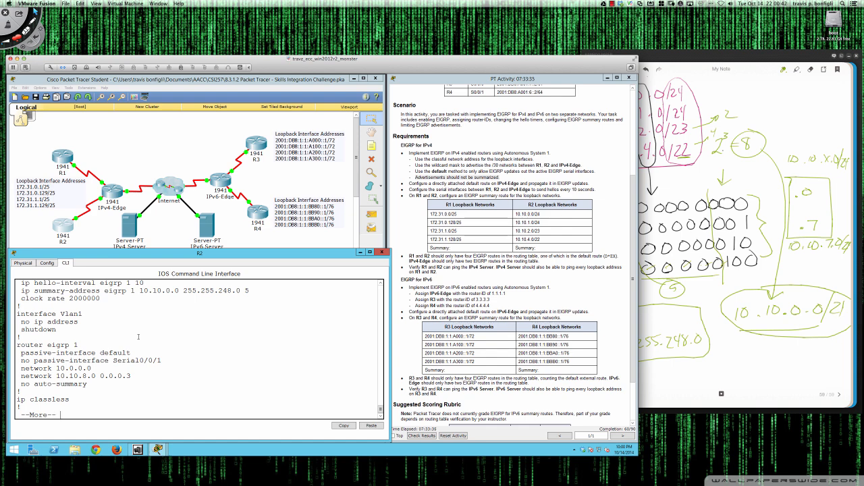
{"action": "key", "text": "Return"}
{"action": "key", "text": "Return"}
{"action": "key", "text": "Return"}
{"action": "key", "text": "Return"}
{"action": "key", "text": "Return"}
{"action": "key", "text": "Return"}
{"action": "key", "text": "Return"}
{"action": "key", "text": "Return"}
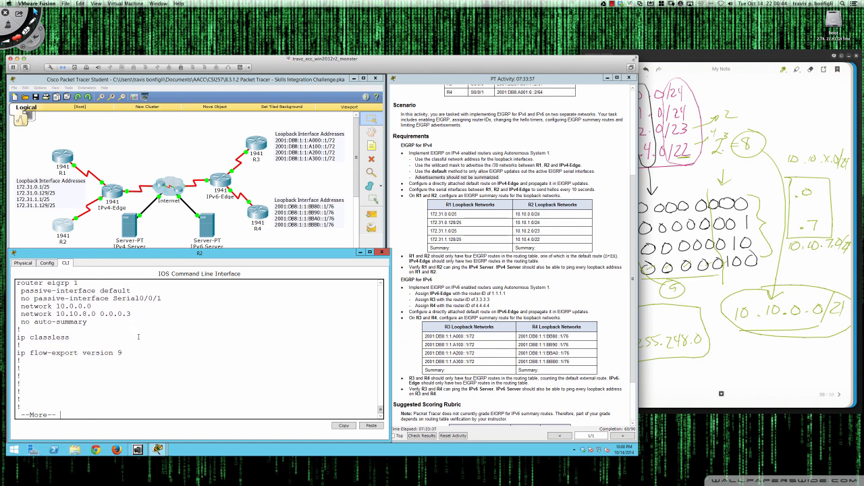
Show R2's routing table again and highlight the 10.10.0.0/21 summary, the 172.31.0.0/23 route and the default route
{"action": "type", "text": "do sh ip "}
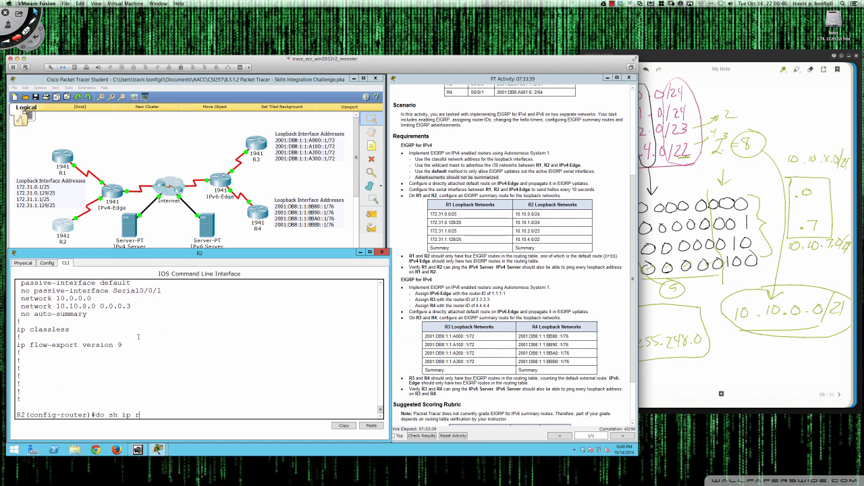
{"action": "type", "text": "route"}
{"action": "key", "text": "Return"}
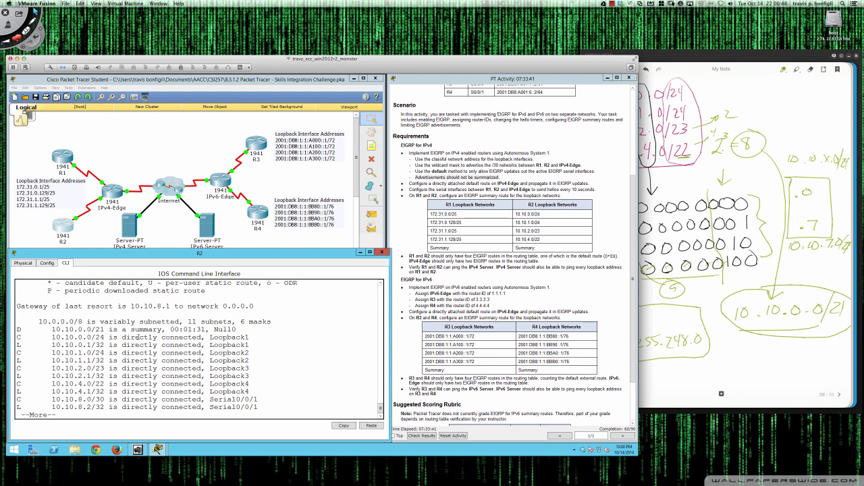
{"action": "key", "text": "space"}
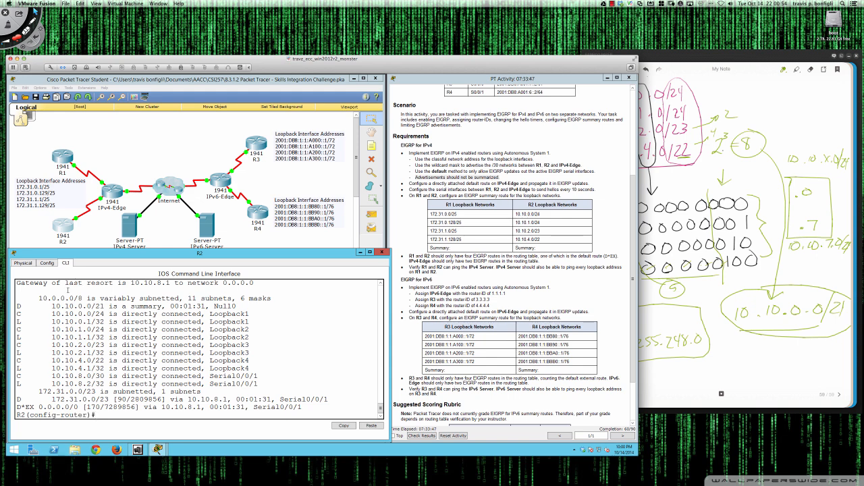
{"action": "left_click_drag", "start_coordinate": [17, 306], "coordinate": [243, 306]}
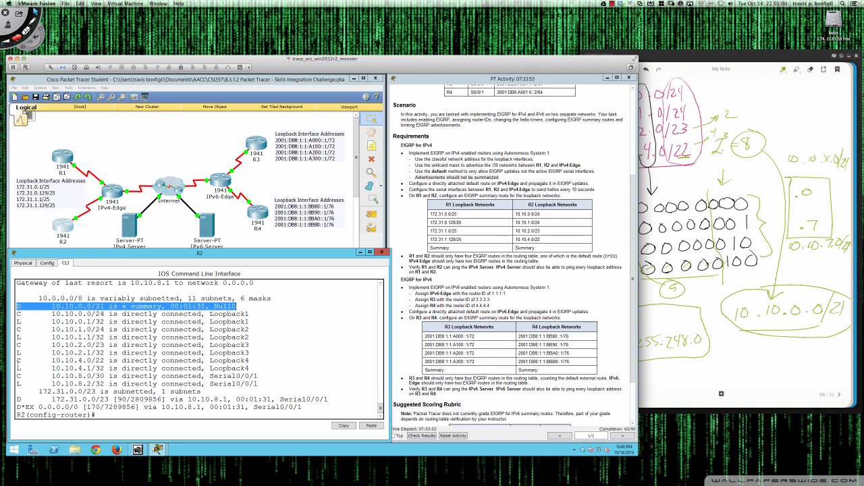
{"action": "left_click_drag", "start_coordinate": [17, 399], "coordinate": [144, 400]}
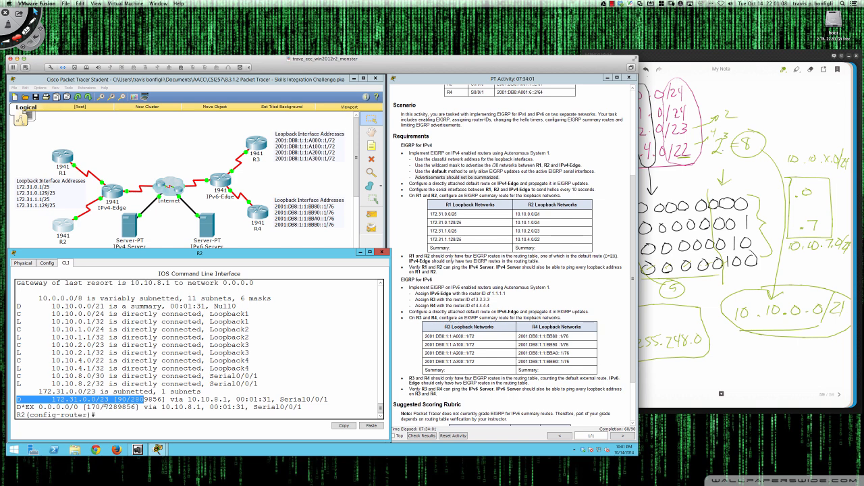
{"action": "left_click_drag", "start_coordinate": [19, 407], "coordinate": [112, 407]}
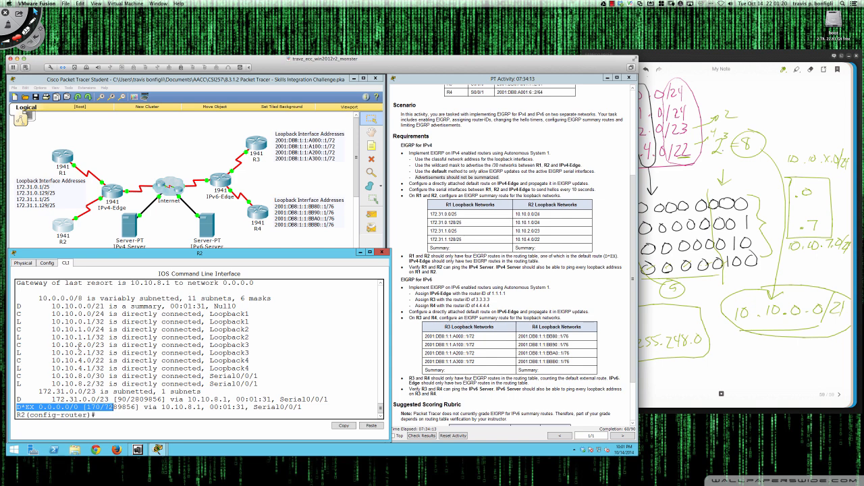
{"action": "left_click", "coordinate": [79, 348]}
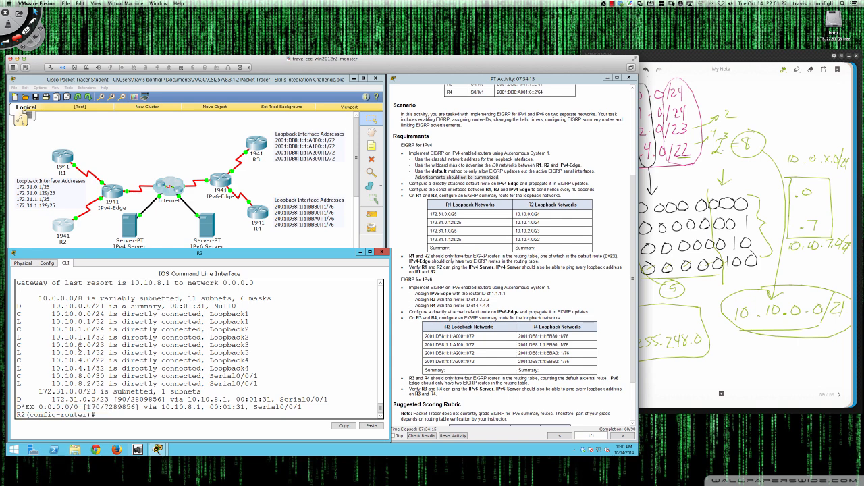
Read the EIGRP for IPv6 requirements in the activity instructions and highlight that section's heading
{"action": "scroll", "coordinate": [79, 346], "scroll_direction": "down", "scroll_amount": 1}
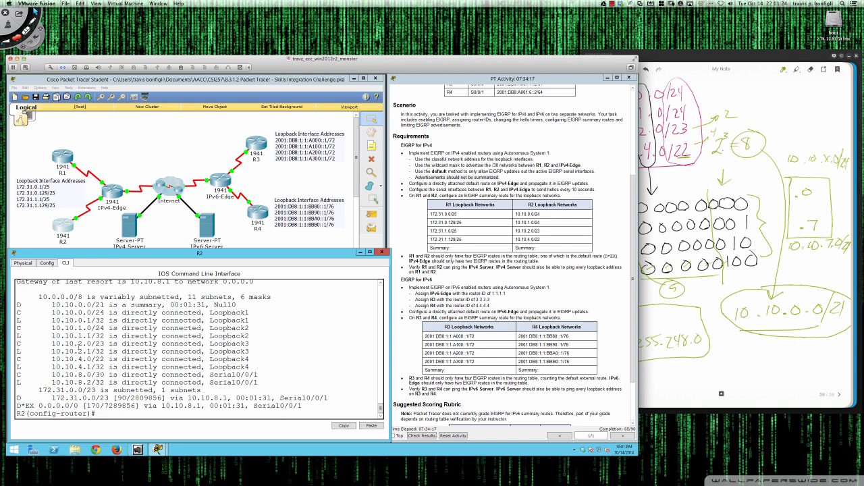
{"action": "scroll", "coordinate": [422, 280], "scroll_direction": "down", "scroll_amount": 3}
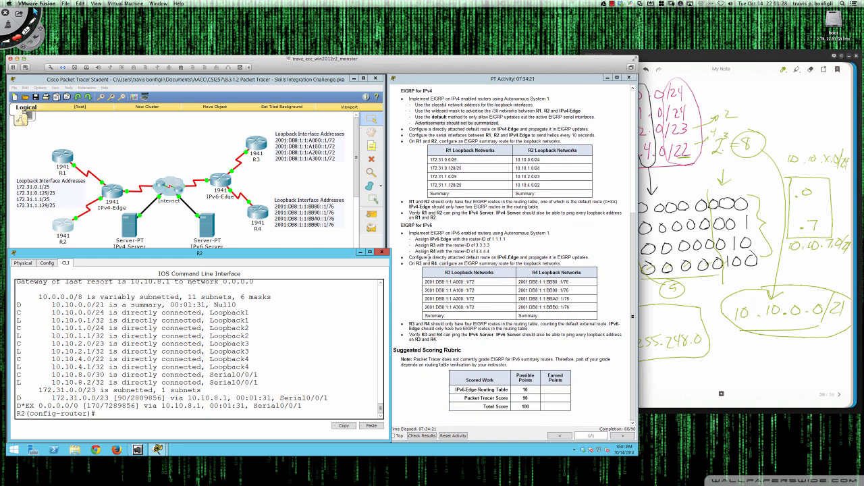
{"action": "left_click_drag", "start_coordinate": [401, 225], "coordinate": [433, 225]}
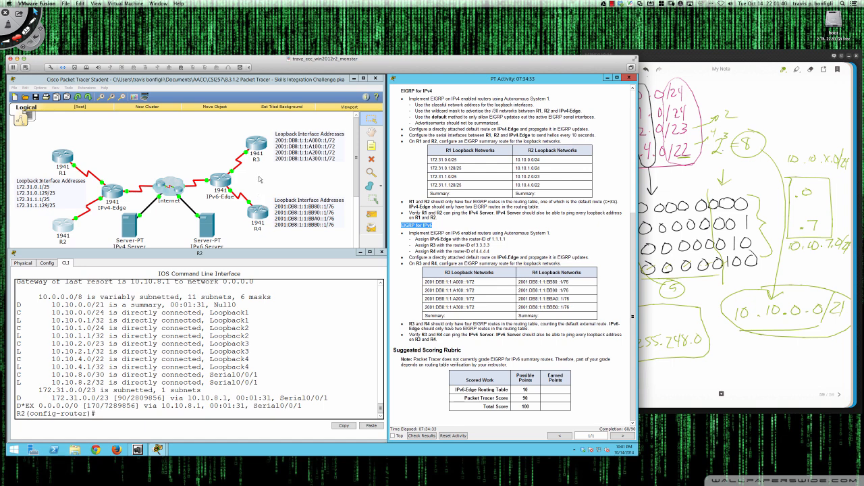
Open router R3's device window, fit it below the topology at the instructions' edge, and show its command line
{"action": "left_click", "coordinate": [253, 145]}
{"action": "left_click_drag", "start_coordinate": [274, 181], "coordinate": [70, 258]}
{"action": "left_click_drag", "start_coordinate": [227, 295], "coordinate": [389, 295]}
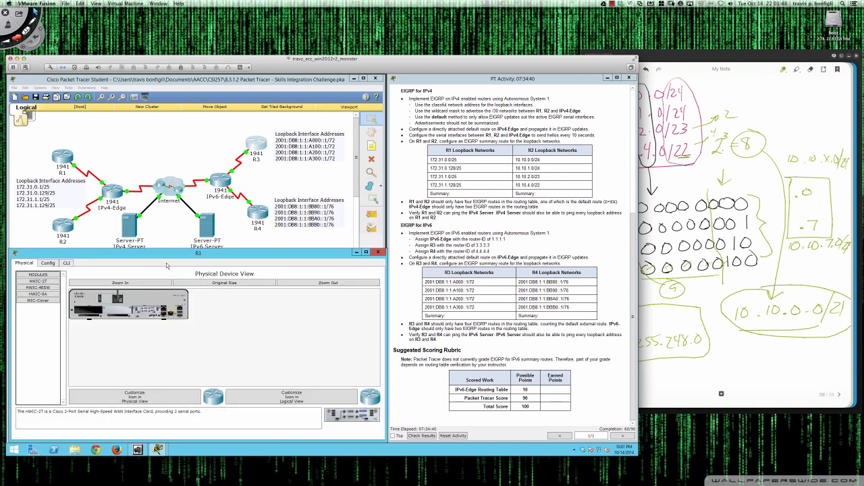
{"action": "left_click", "coordinate": [68, 263]}
Open the IPv6-Edge router's device window, fit it below the topology, and show its command line
{"action": "left_click", "coordinate": [223, 179]}
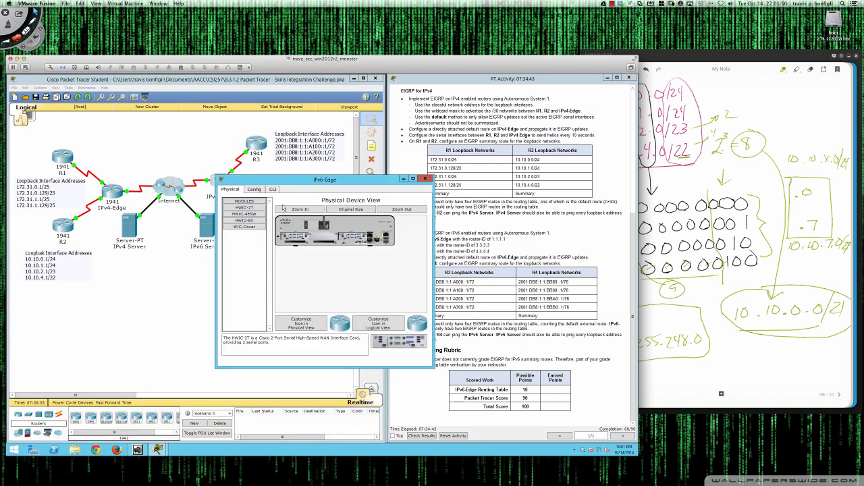
{"action": "left_click_drag", "start_coordinate": [290, 183], "coordinate": [82, 256]}
{"action": "left_click_drag", "start_coordinate": [230, 343], "coordinate": [389, 340]}
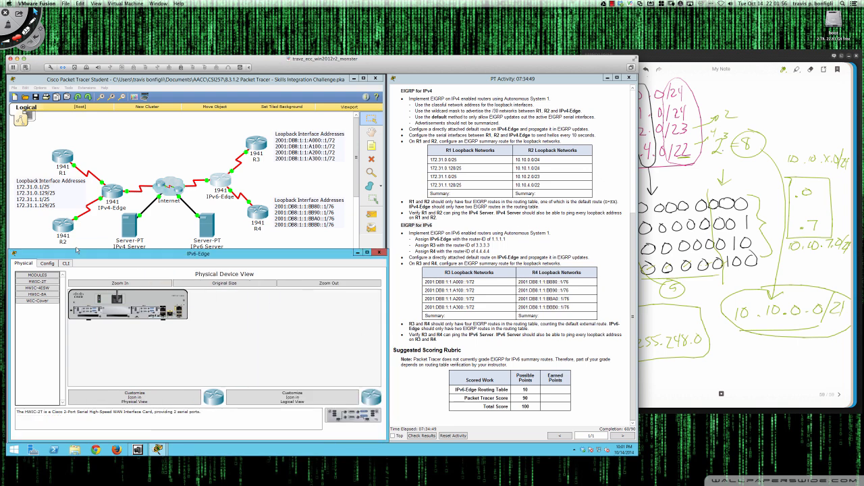
{"action": "left_click", "coordinate": [67, 262]}
Open router R4's device window, fit it below the topology, and show its command line
{"action": "left_click", "coordinate": [259, 213]}
{"action": "left_click_drag", "start_coordinate": [270, 186], "coordinate": [61, 256]}
{"action": "left_click_drag", "start_coordinate": [226, 345], "coordinate": [389, 344]}
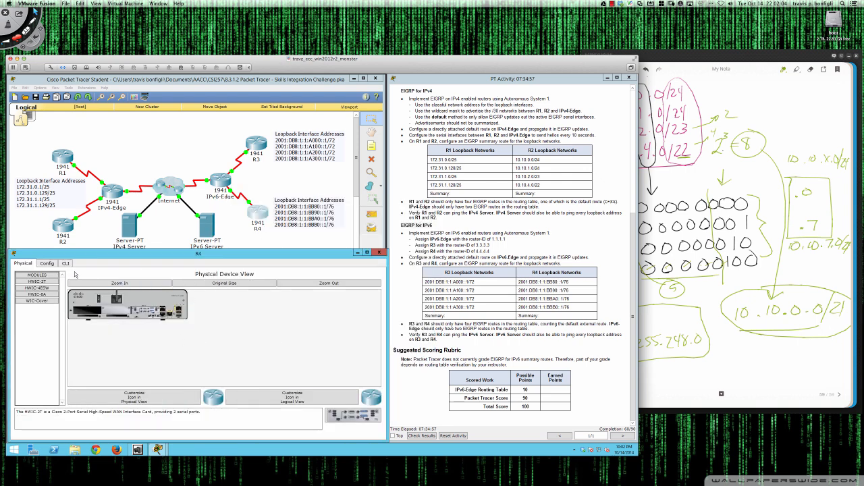
{"action": "left_click", "coordinate": [66, 263]}
Switch to R3's console and enter privileged mode followed by global configuration mode
{"action": "left_click", "coordinate": [249, 153]}
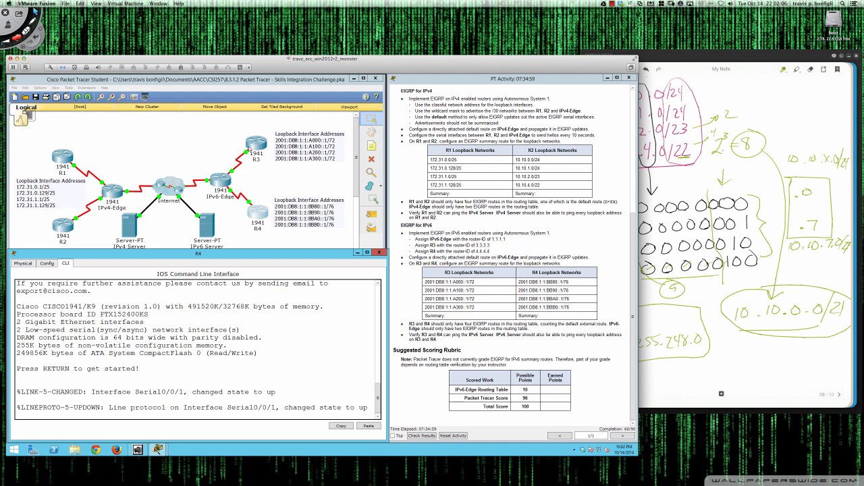
{"action": "key", "text": "Return"}
{"action": "key", "text": "Return"}
{"action": "key", "text": "Return"}
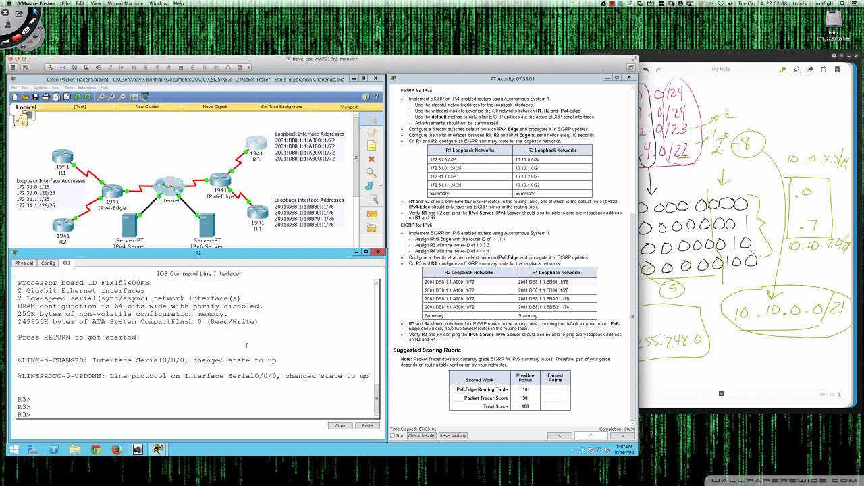
{"action": "type", "text": "en"}
{"action": "key", "text": "Return"}
{"action": "type", "text": "conf t"}
{"action": "key", "text": "Return"}
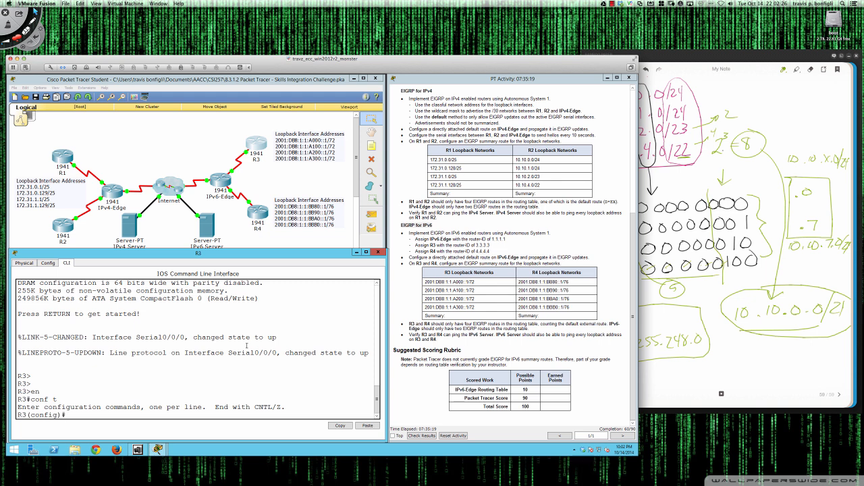
Enable IPv6 unicast routing on R3
{"action": "type", "text": "ipv6 uni"}
{"action": "key", "text": "Tab"}
{"action": "key", "text": "Return"}
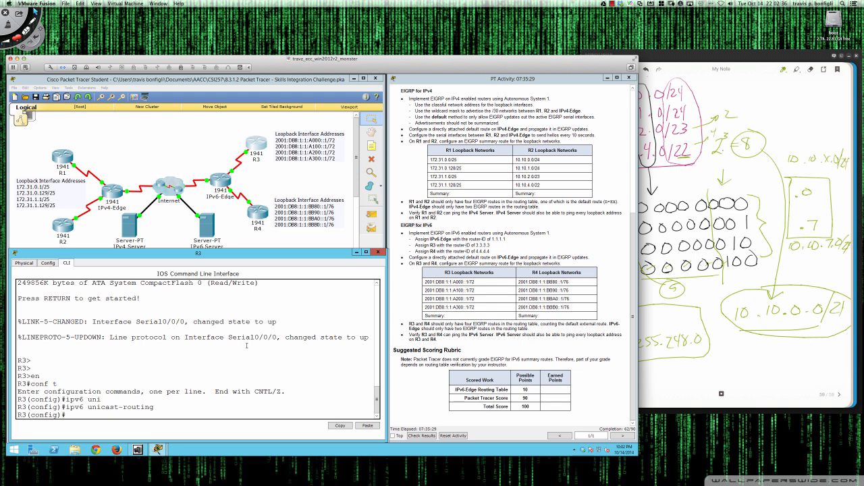
{"action": "key", "text": "Return"}
{"action": "key", "text": "Return"}
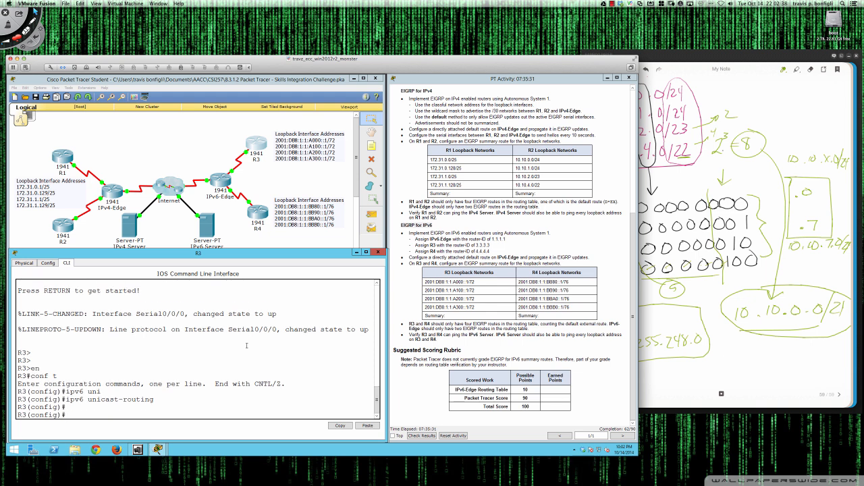
Start the IPv6 EIGRP process for autonomous system 1 on R3, checking the available command options
{"action": "type", "text": "ipv6 "}
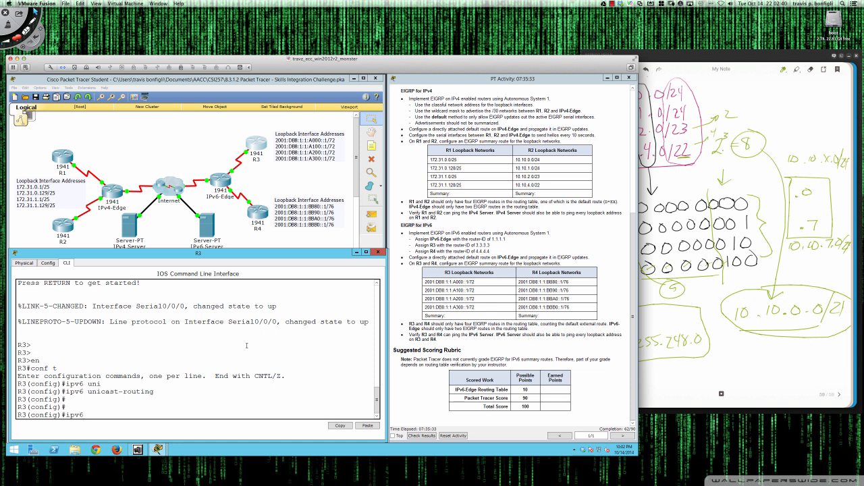
{"action": "type", "text": "router ei"}
{"action": "key", "text": "Tab"}
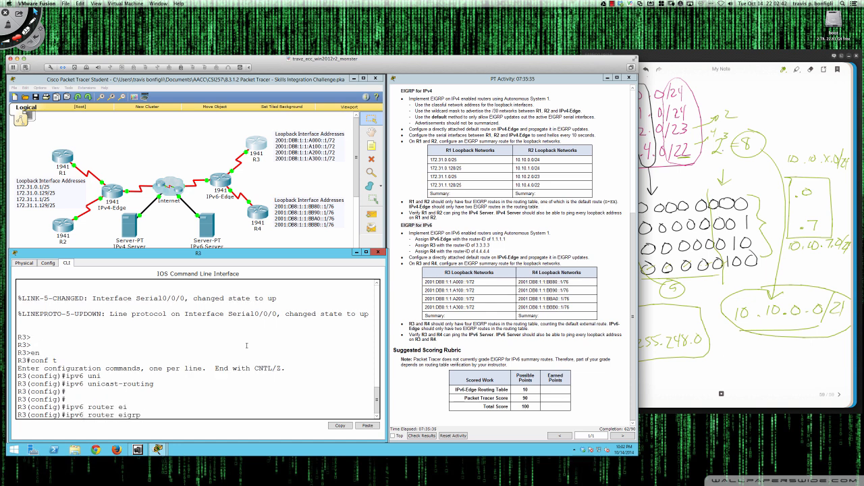
{"action": "type", "text": "?1 ?"}
{"action": "key", "text": "Return"}
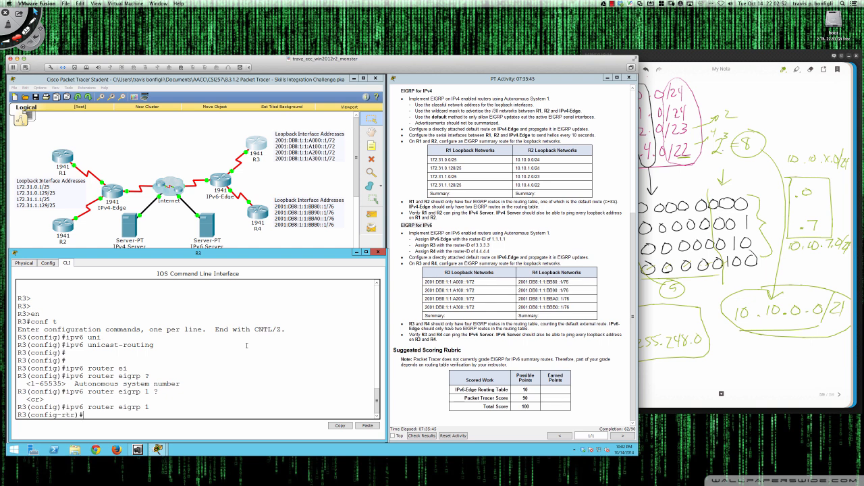
Show R3's running configuration, examine the ipv6 router eigrp 1 section for its shutdown state, and quit the listing
{"action": "type", "text": "do sh run"}
{"action": "key", "text": "Return"}
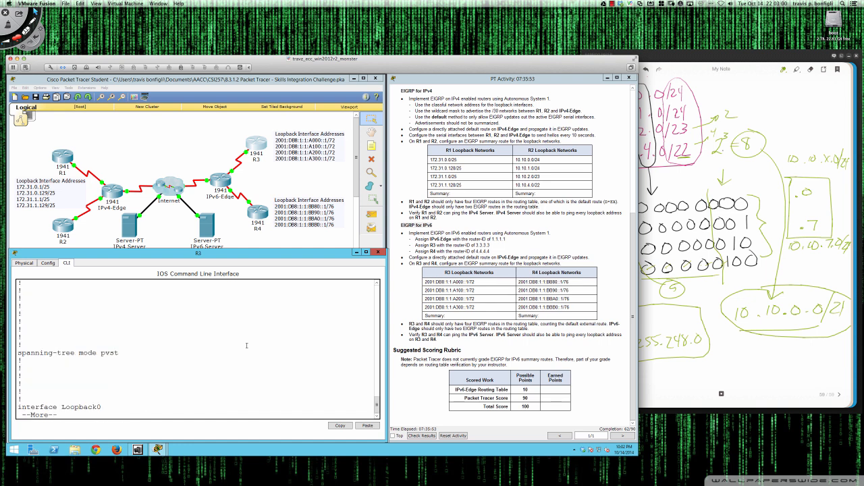
{"action": "key", "text": "space"}
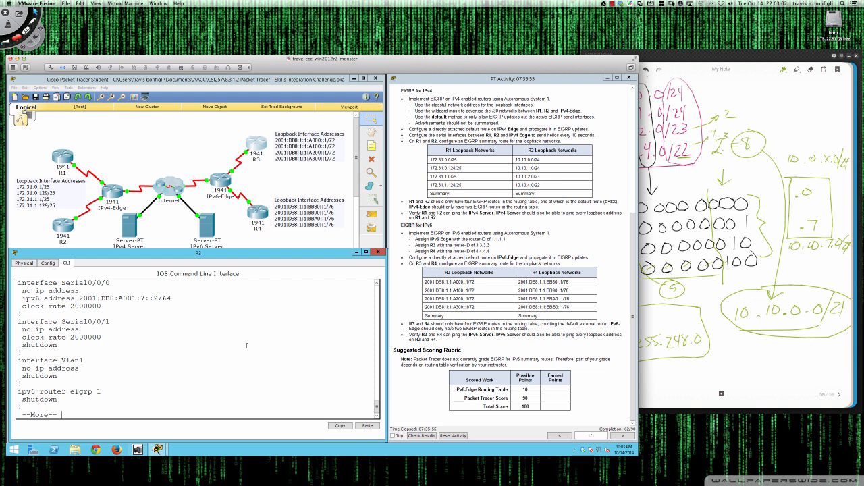
{"action": "key", "text": "Return"}
{"action": "key", "text": "Return"}
{"action": "key", "text": "Return"}
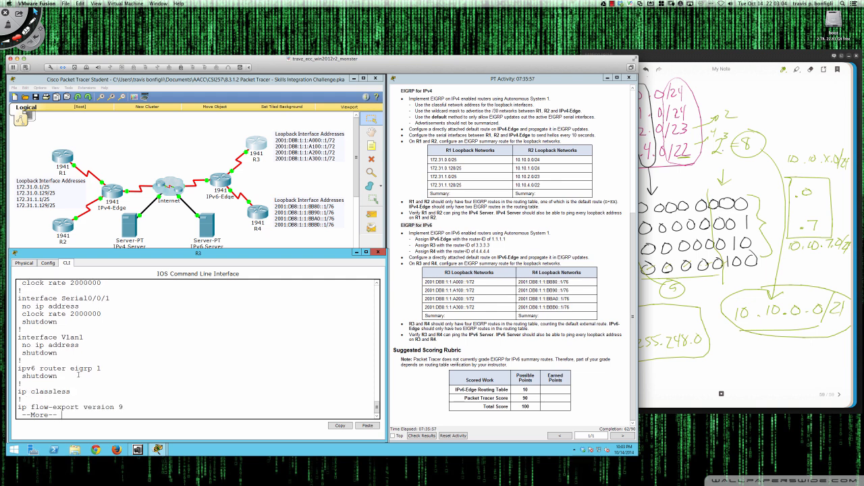
{"action": "left_click_drag", "start_coordinate": [19, 368], "coordinate": [65, 376]}
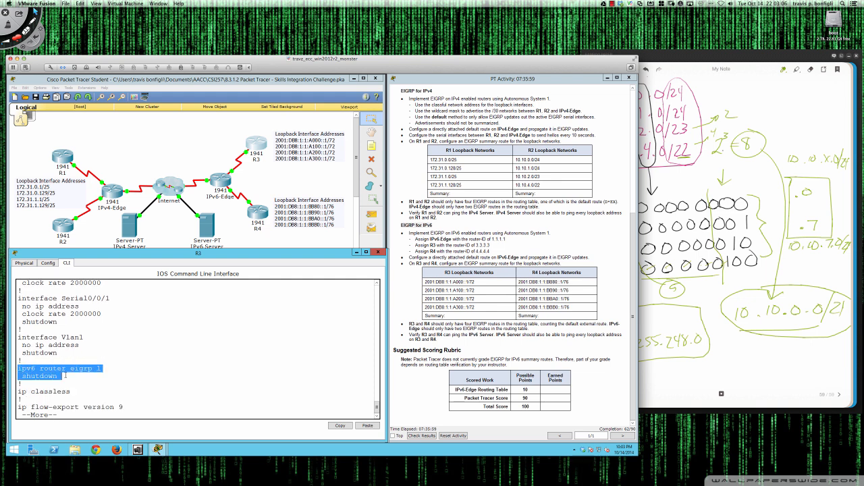
{"action": "left_click", "coordinate": [184, 371]}
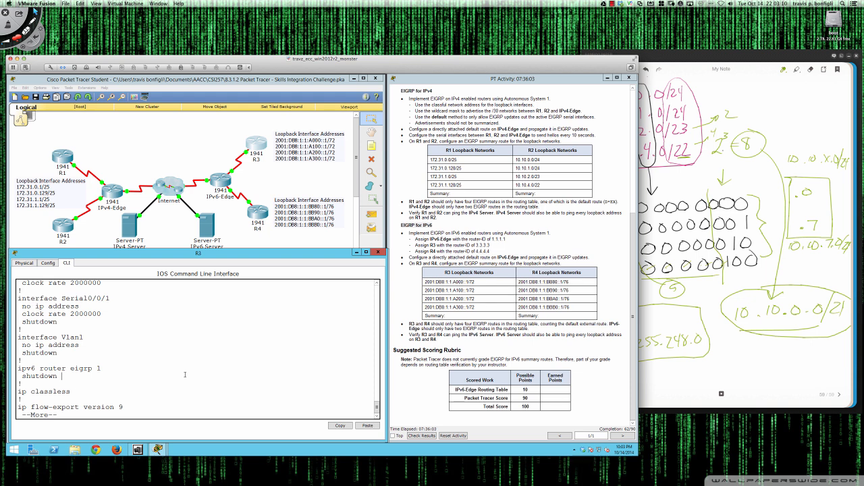
{"action": "key", "text": "q"}
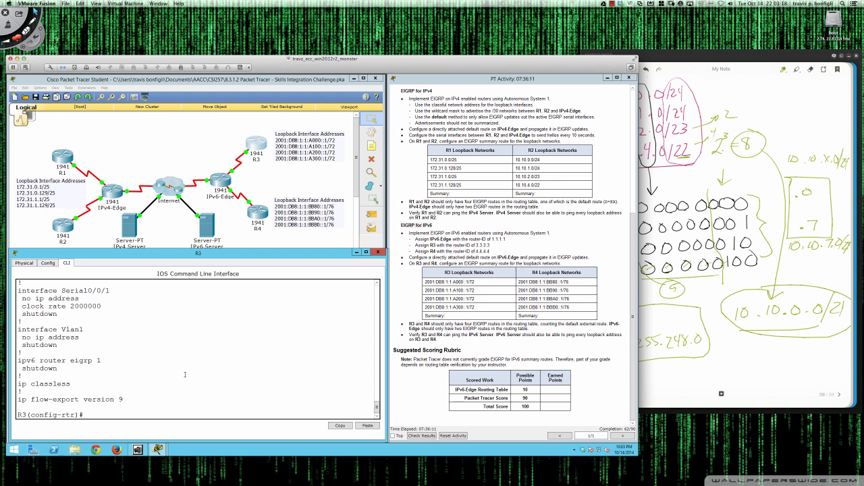
Activate R3's IPv6 EIGRP process with the no shutdown command
{"action": "type", "text": "no shut"}
{"action": "key", "text": "Return"}
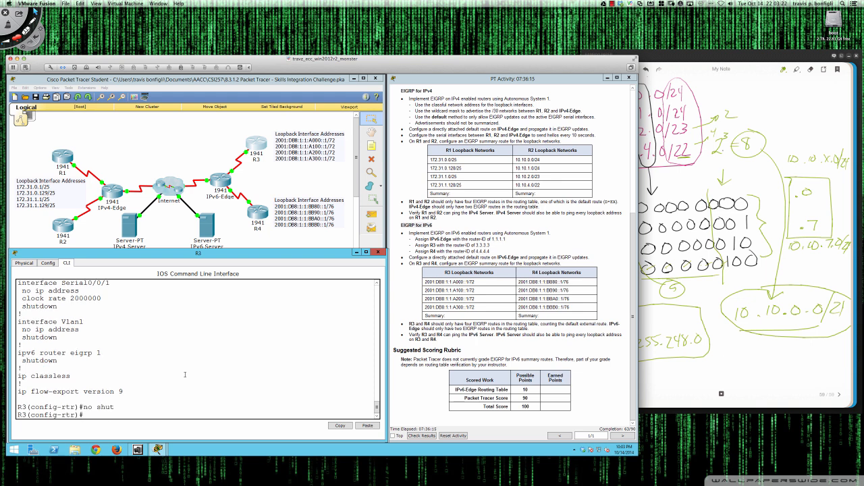
{"action": "key", "text": "Return"}
{"action": "key", "text": "Return"}
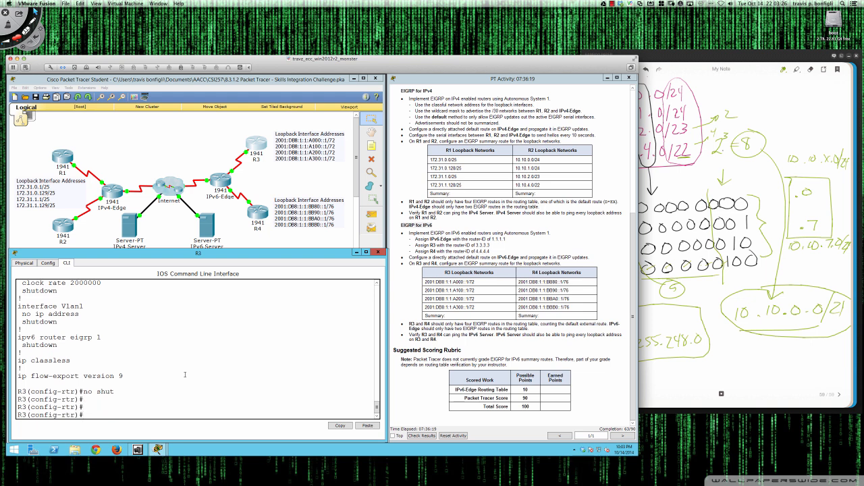
Try to assign router ID 3.3.3.3 on R3 with the router command, and look up the ipv6 command options
{"action": "type", "text": "router"}
{"action": "key", "text": "Tab"}
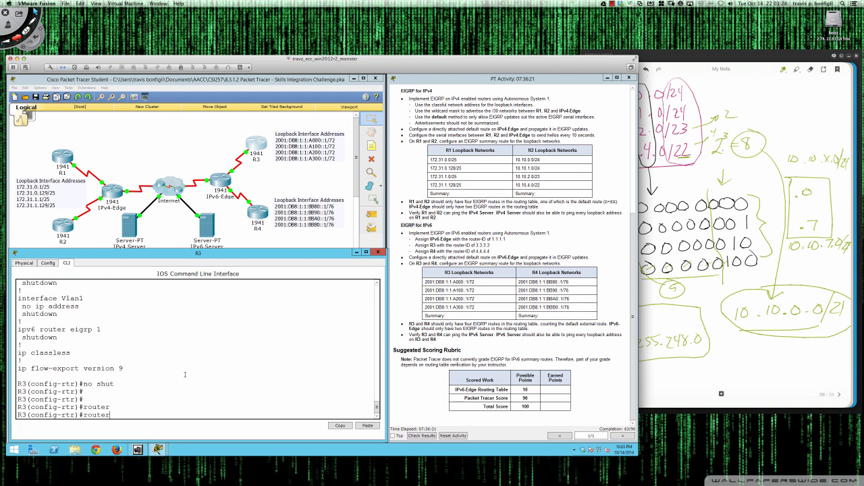
{"action": "type", "text": "3.3.3.3"}
{"action": "key", "text": "Return"}
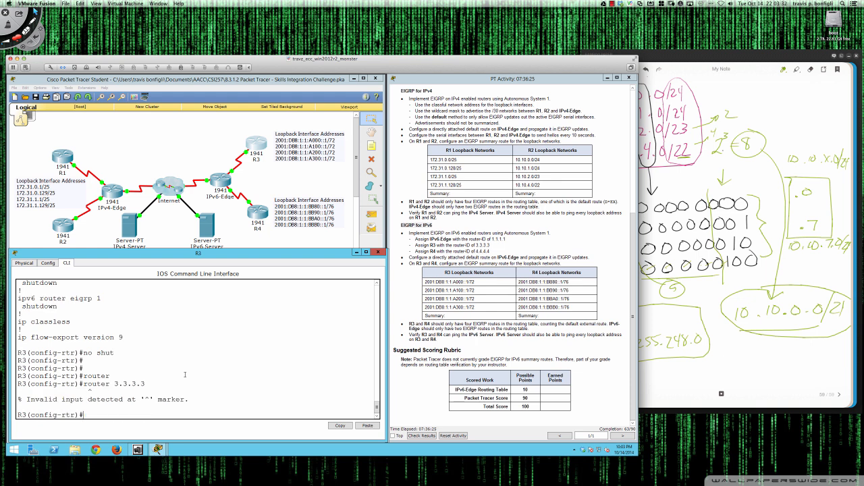
{"action": "key", "text": "Up"}
{"action": "key", "text": "BackSpace"}
{"action": "key", "text": "BackSpace"}
{"action": "key", "text": "BackSpace"}
{"action": "key", "text": "BackSpace"}
{"action": "key", "text": "BackSpace"}
{"action": "key", "text": "BackSpace"}
{"action": "key", "text": "BackSpace"}
{"action": "key", "text": "Tab"}
{"action": "key", "text": "BackSpace"}
{"action": "key", "text": "BackSpace"}
{"action": "key", "text": "BackSpace"}
{"action": "key", "text": "BackSpace"}
{"action": "key", "text": "BackSpace"}
{"action": "key", "text": "BackSpace"}
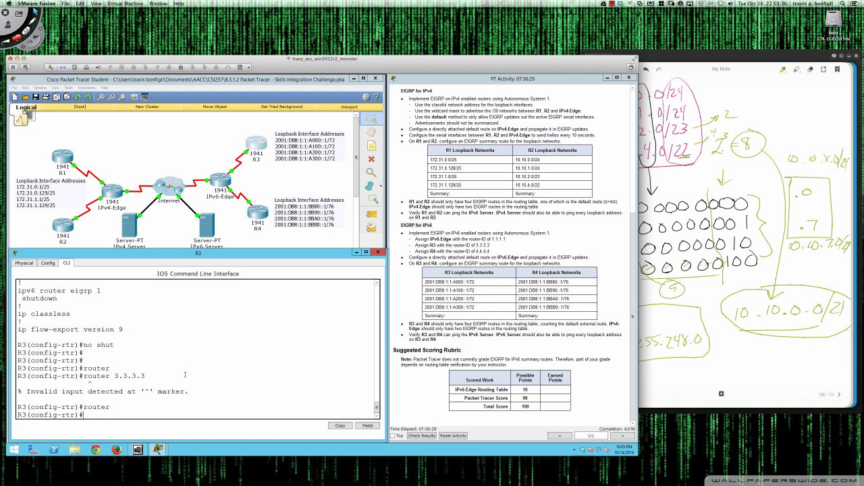
{"action": "type", "text": "ipv6 ?"}
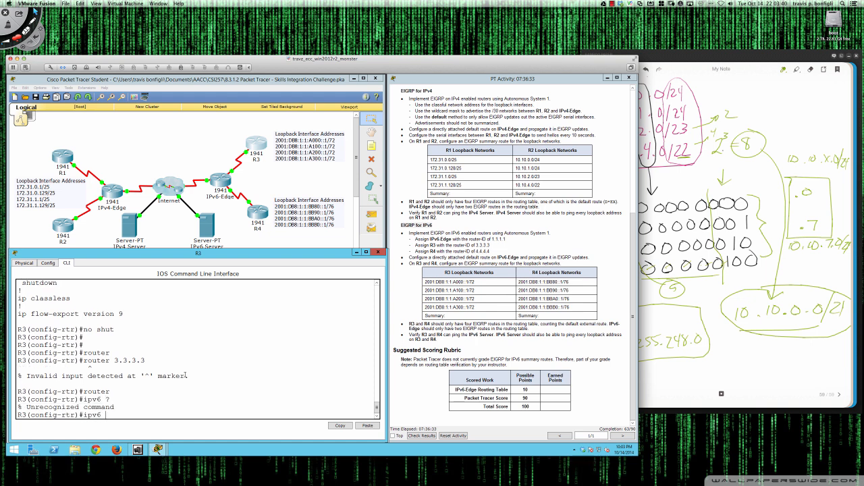
{"action": "key", "text": "BackSpace"}
{"action": "key", "text": "BackSpace"}
{"action": "key", "text": "BackSpace"}
{"action": "key", "text": "BackSpace"}
{"action": "key", "text": "BackSpace"}
Set the EIGRP router ID on R3 to 3.3.3.3
{"action": "type", "text": "eigrp rou"}
{"action": "key", "text": "Tab"}
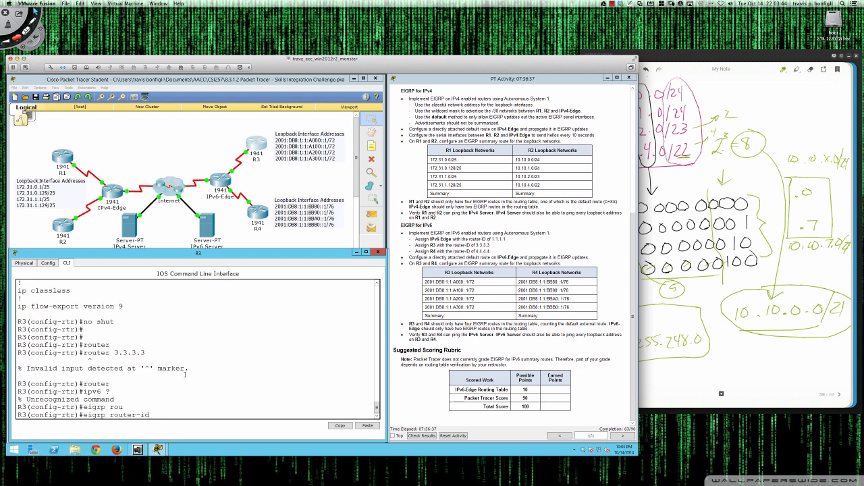
{"action": "type", "text": "3.3.3.3"}
{"action": "key", "text": "Return"}
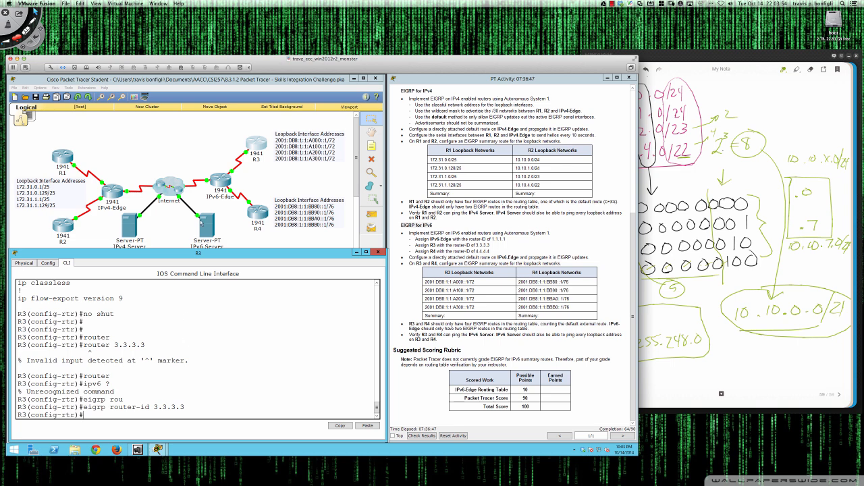
Switch to the IPv6-Edge console and enter privileged mode followed by global configuration mode
{"action": "left_click", "coordinate": [221, 181]}
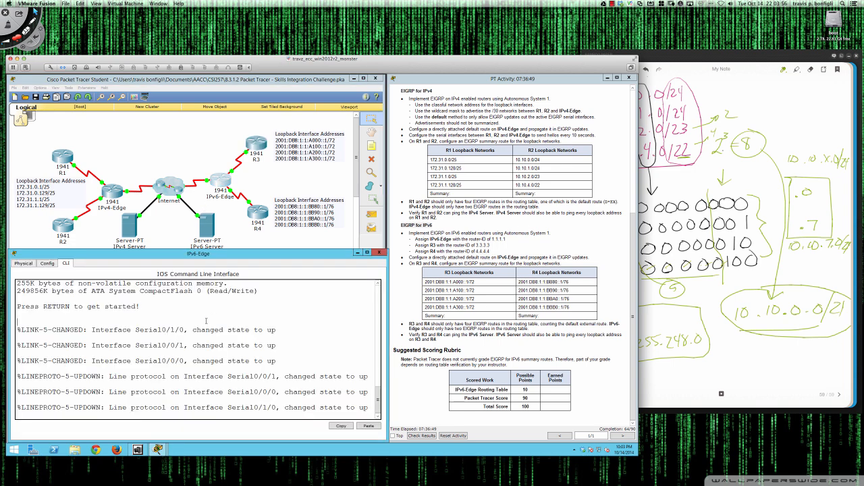
{"action": "key", "text": "Return"}
{"action": "key", "text": "Return"}
{"action": "key", "text": "Return"}
{"action": "key", "text": "Return"}
{"action": "type", "text": "en"}
{"action": "key", "text": "Return"}
{"action": "type", "text": "conf t"}
{"action": "key", "text": "Return"}
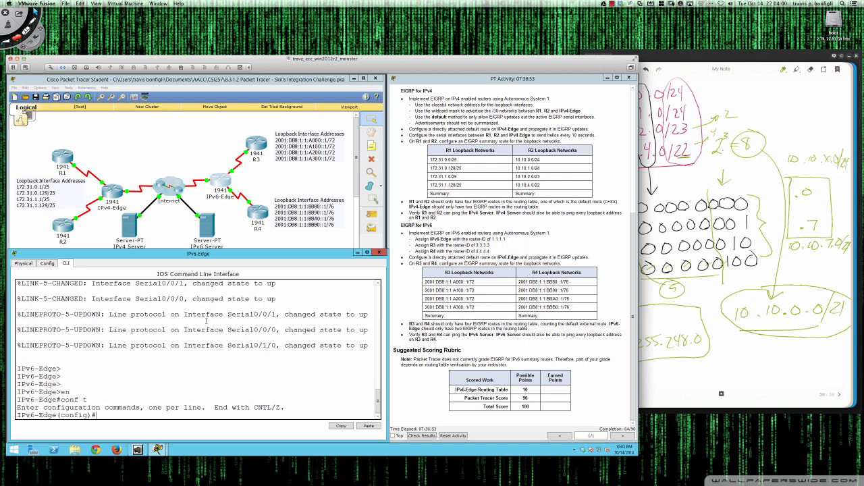
Enable IPv6 unicast routing on IPv6-Edge
{"action": "key", "text": "Return"}
{"action": "key", "text": "Return"}
{"action": "key", "text": "Return"}
{"action": "type", "text": "ipv6 un"}
{"action": "key", "text": "Tab"}
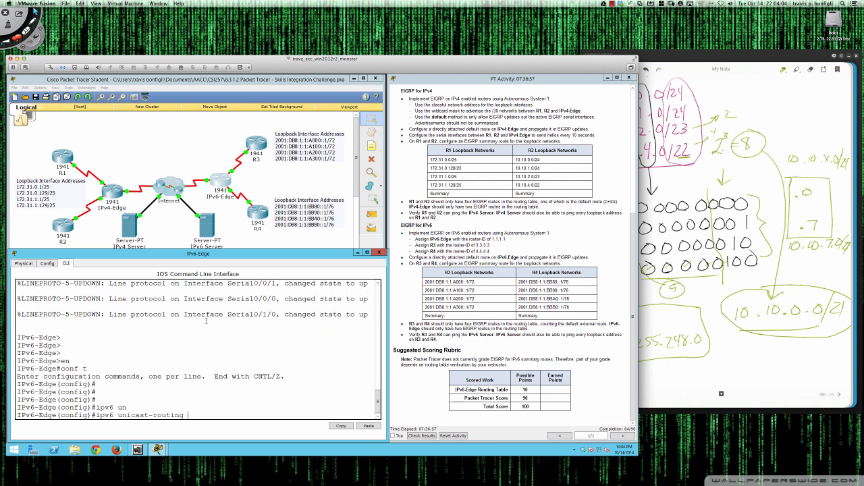
{"action": "key", "text": "Return"}
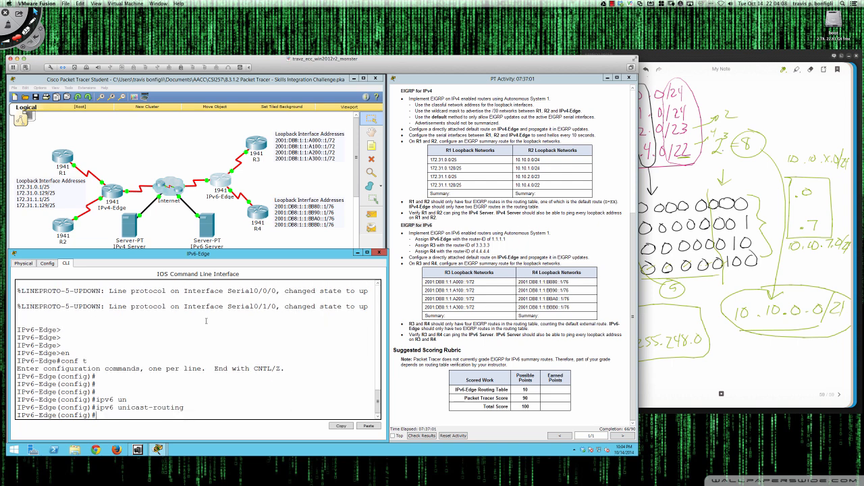
Start EIGRP for IPv6 in autonomous system 1 on IPv6-Edge and activate the routing process with no shut
{"action": "type", "text": "ipv6 router"}
{"action": "key", "text": "Tab"}
{"action": "type", "text": "ei"}
{"action": "key", "text": "Tab"}
{"action": "type", "text": "1"}
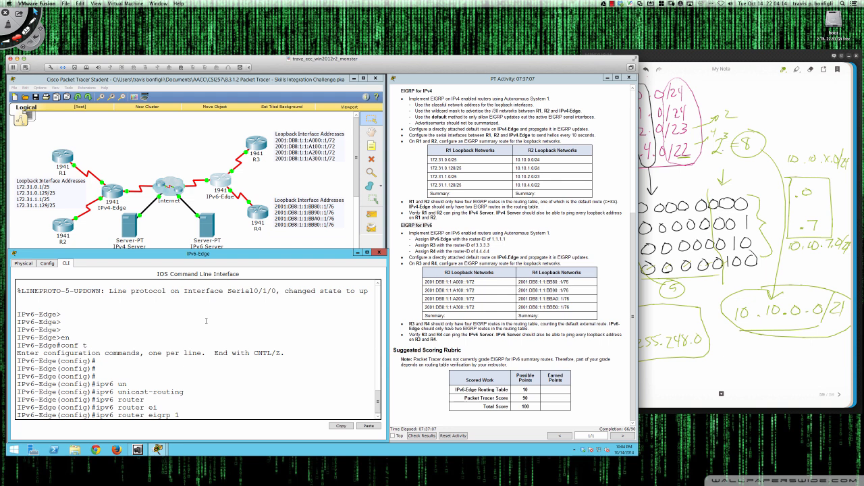
{"action": "key", "text": "Return"}
{"action": "type", "text": "no shut"}
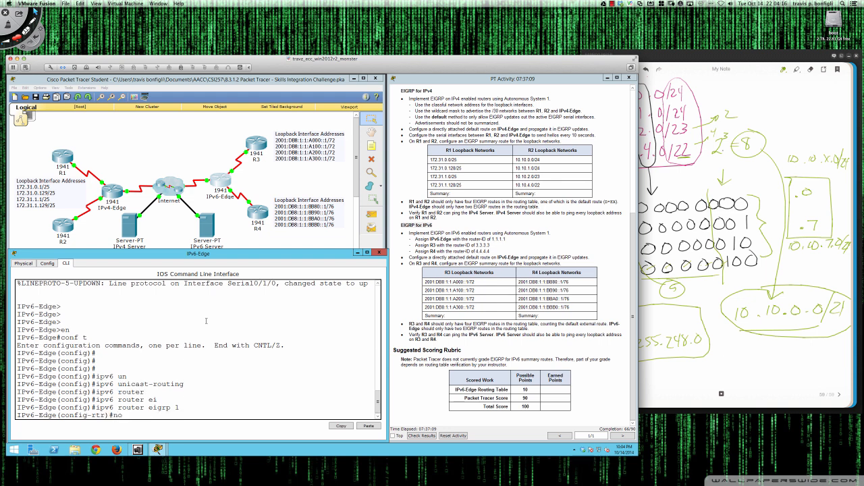
{"action": "key", "text": "Return"}
{"action": "key", "text": "Return"}
{"action": "key", "text": "Return"}
{"action": "key", "text": "Return"}
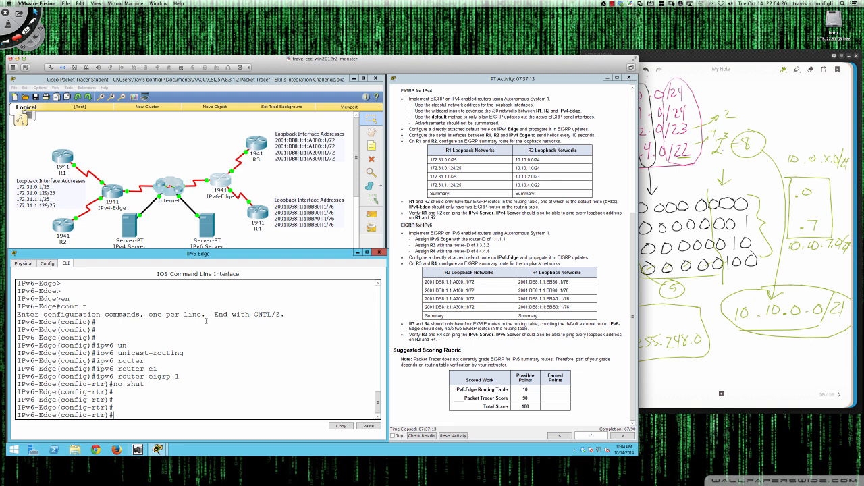
{"action": "type", "text": "ipv6 eigr"}
{"action": "key", "text": "Tab"}
{"action": "key", "text": "BackSpace"}
{"action": "key", "text": "Tab"}
{"action": "key", "text": "BackSpace"}
{"action": "key", "text": "BackSpace"}
{"action": "key", "text": "BackSpace"}
{"action": "key", "text": "BackSpace"}
{"action": "key", "text": "BackSpace"}
{"action": "key", "text": "BackSpace"}
{"action": "key", "text": "BackSpace"}
{"action": "key", "text": "BackSpace"}
Set the EIGRP router ID on IPv6-Edge to 1.1.1.1
{"action": "type", "text": "eig"}
{"action": "key", "text": "Tab"}
{"action": "type", "text": "r"}
{"action": "key", "text": "Tab"}
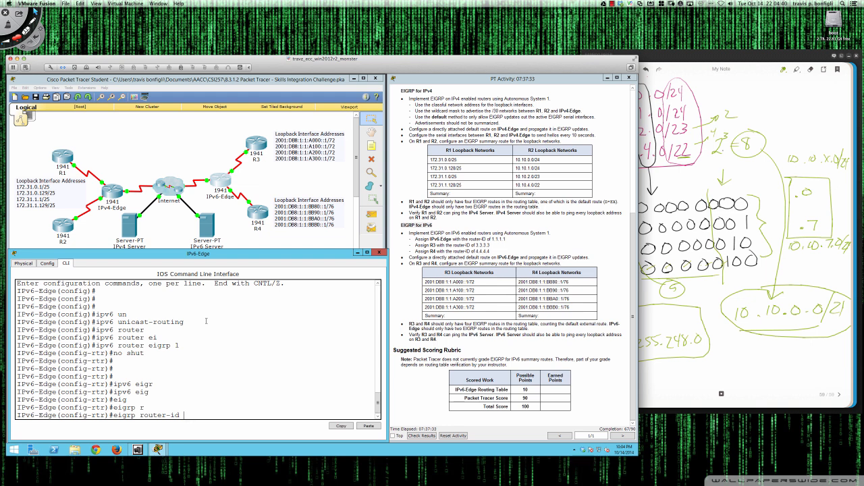
{"action": "type", "text": "1.1.1.1"}
{"action": "key", "text": "Return"}
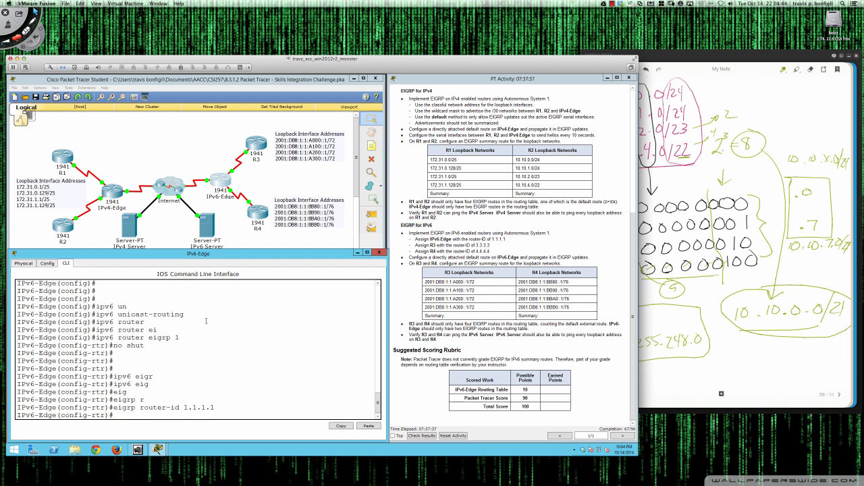
{"action": "key", "text": "Return"}
{"action": "key", "text": "Return"}
{"action": "key", "text": "Return"}
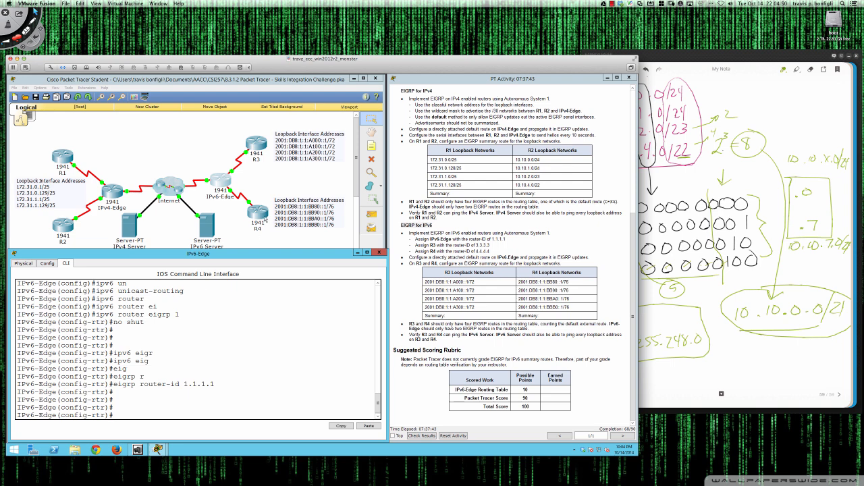
Switch to the R4 console and enter privileged mode followed by global configuration mode
{"action": "left_click", "coordinate": [260, 214]}
{"action": "key", "text": "Return"}
{"action": "key", "text": "Return"}
{"action": "key", "text": "Return"}
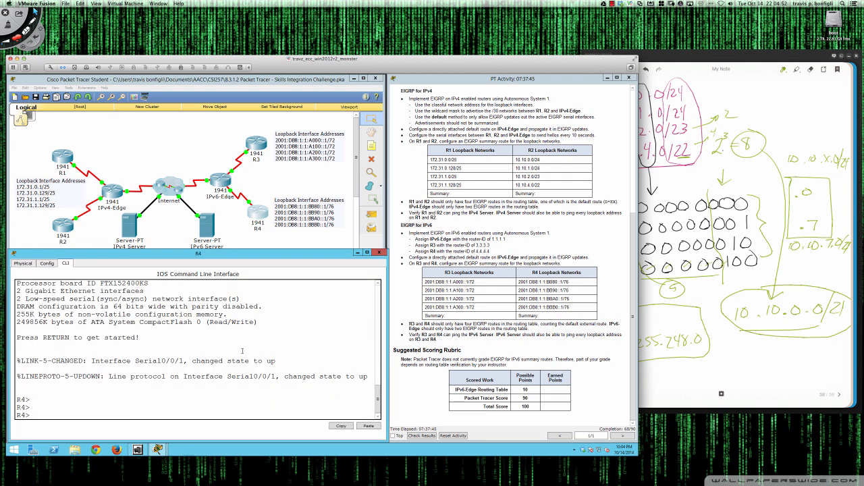
{"action": "type", "text": "en"}
{"action": "key", "text": "Return"}
{"action": "type", "text": "conf t"}
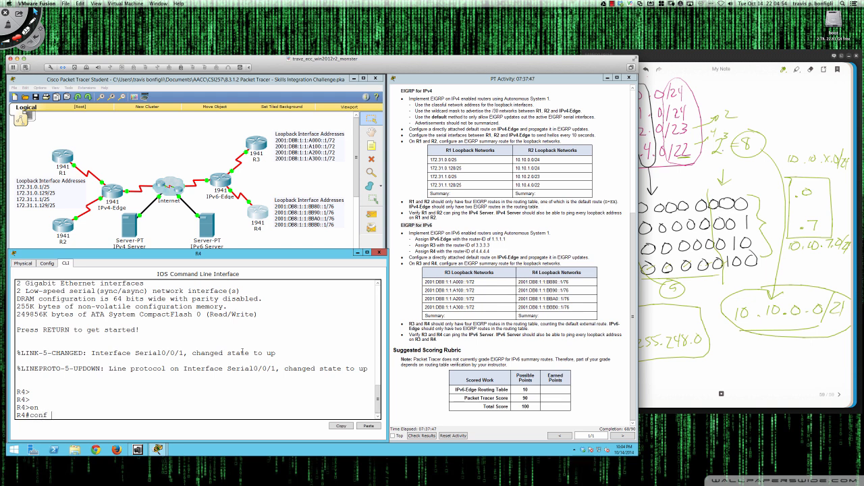
{"action": "key", "text": "Return"}
Enable IPv6 unicast routing on R4
{"action": "type", "text": "ipv6 uni"}
{"action": "key", "text": "Tab"}
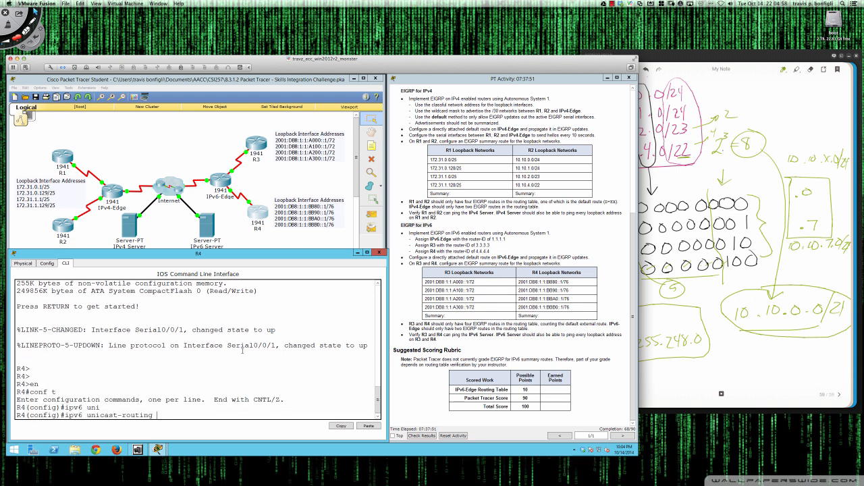
{"action": "key", "text": "Return"}
{"action": "key", "text": "Return"}
{"action": "key", "text": "Return"}
{"action": "key", "text": "Return"}
Start EIGRP for IPv6 in autonomous system 1 on R4 and activate the routing process with no shut
{"action": "type", "text": "ipv"}
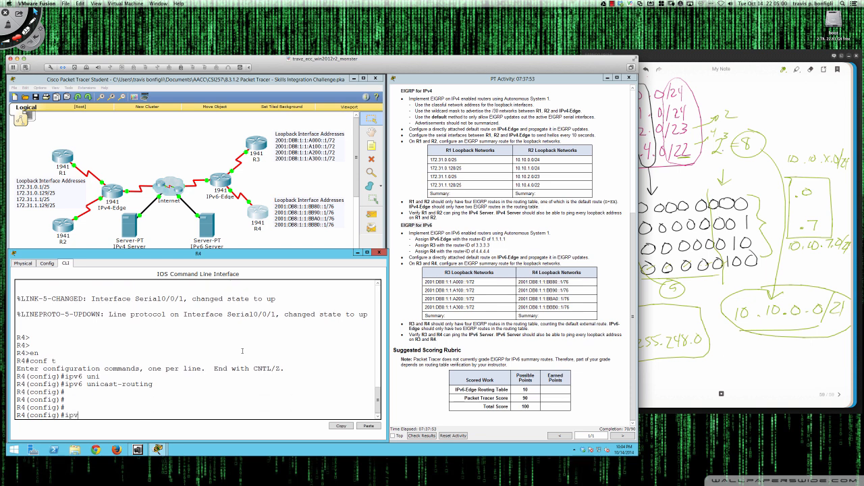
{"action": "type", "text": "6 router eig"}
{"action": "key", "text": "Tab"}
{"action": "type", "text": "1"}
{"action": "key", "text": "Return"}
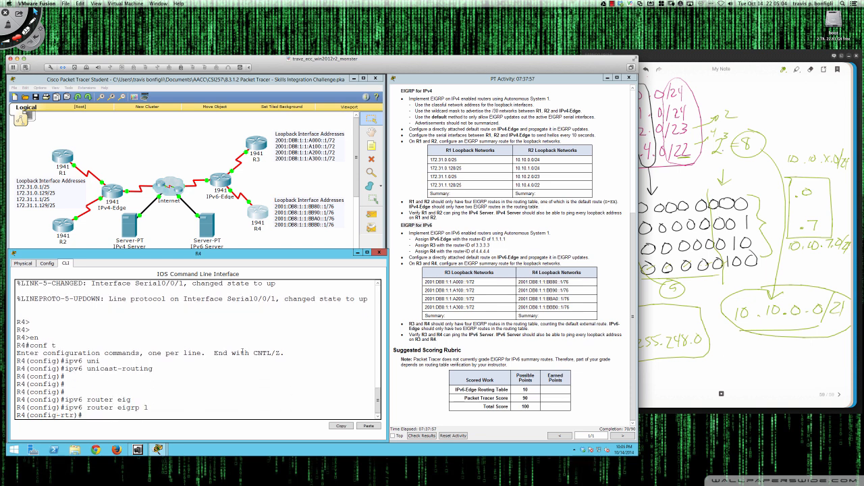
{"action": "type", "text": "no shut"}
{"action": "key", "text": "Return"}
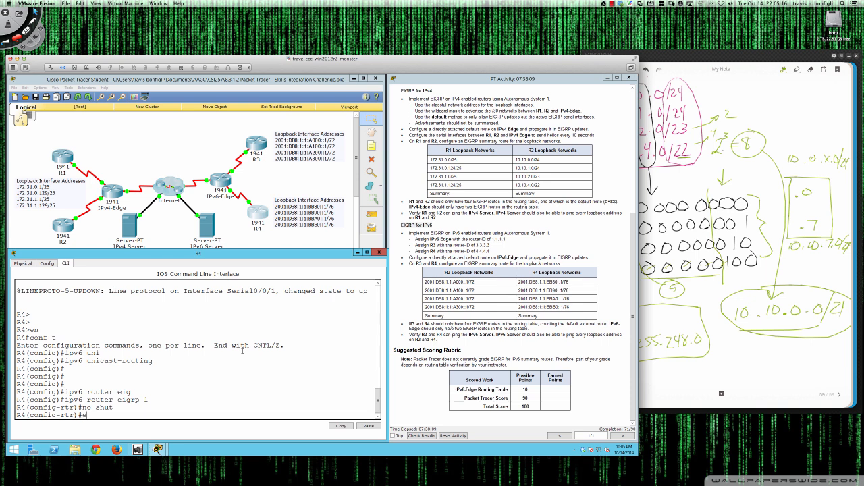
Set the EIGRP router ID on R4 to 4.4.4.4
{"action": "type", "text": "eig"}
{"action": "key", "text": "Tab"}
{"action": "type", "text": "rout"}
{"action": "key", "text": "Tab"}
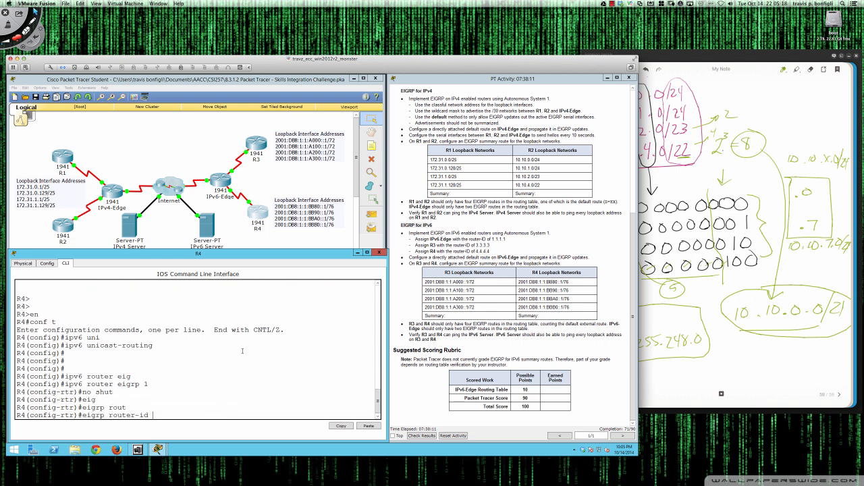
{"action": "type", "text": "4.4.4.4"}
{"action": "key", "text": "Return"}
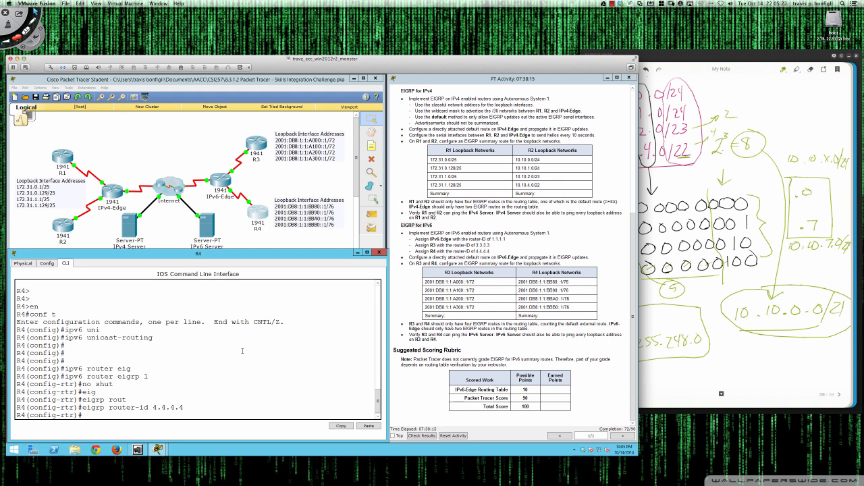
{"action": "key", "text": "Return"}
{"action": "key", "text": "Return"}
{"action": "key", "text": "Return"}
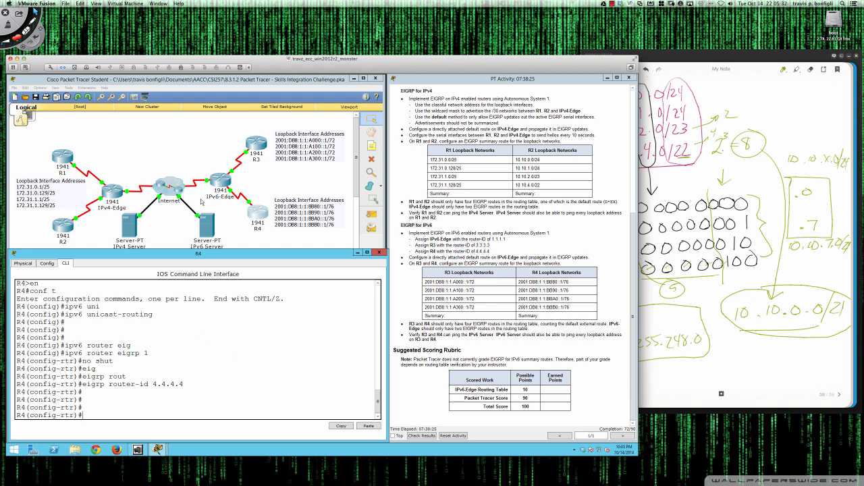
Return to the IPv6-Edge console and exit router configuration to global configuration mode
{"action": "left_click", "coordinate": [218, 183]}
{"action": "left_click", "coordinate": [217, 184]}
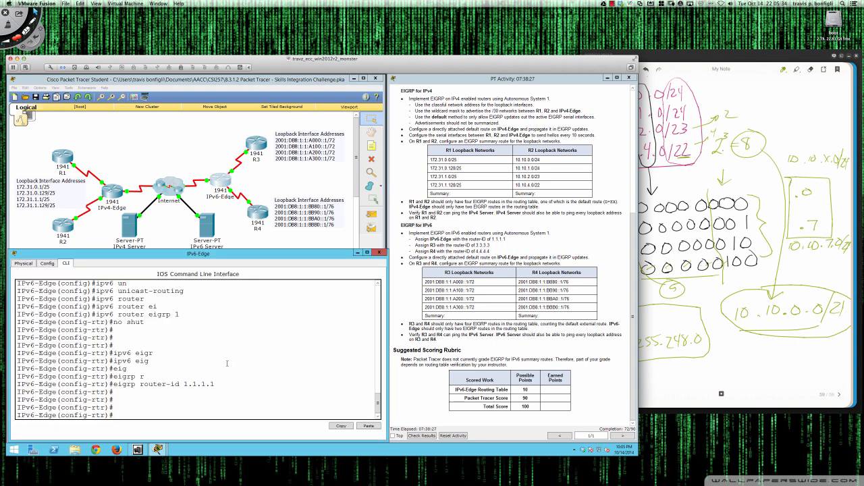
{"action": "key", "text": "Return"}
{"action": "type", "text": "exit"}
{"action": "key", "text": "Return"}
Configure a directly attached IPv6 default route ::/0 out of serial 0/1/0 on IPv6-Edge, checking the interface in the addressing table
{"action": "type", "text": "ipv6 route 0.0.0.0"}
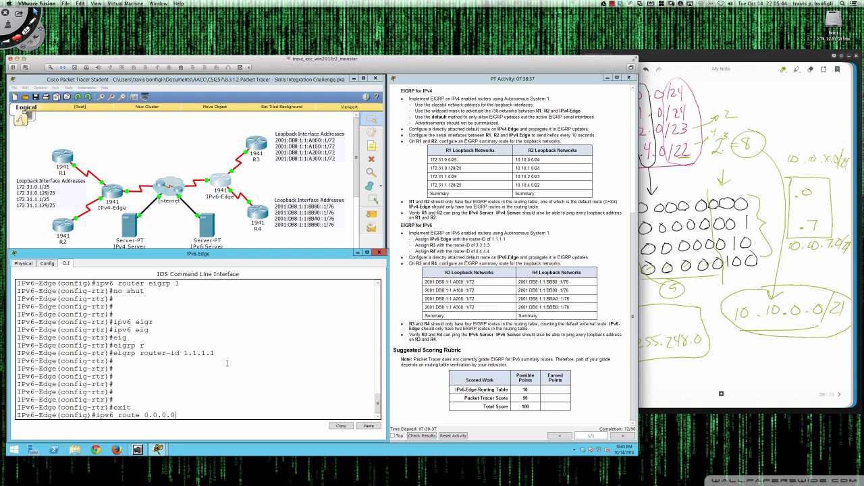
{"action": "key", "text": "BackSpace"}
{"action": "key", "text": "BackSpace"}
{"action": "key", "text": "BackSpace"}
{"action": "key", "text": "BackSpace"}
{"action": "key", "text": "BackSpace"}
{"action": "type", "text": "::/0"}
{"action": "scroll", "coordinate": [483, 299], "scroll_direction": "up", "scroll_amount": 5}
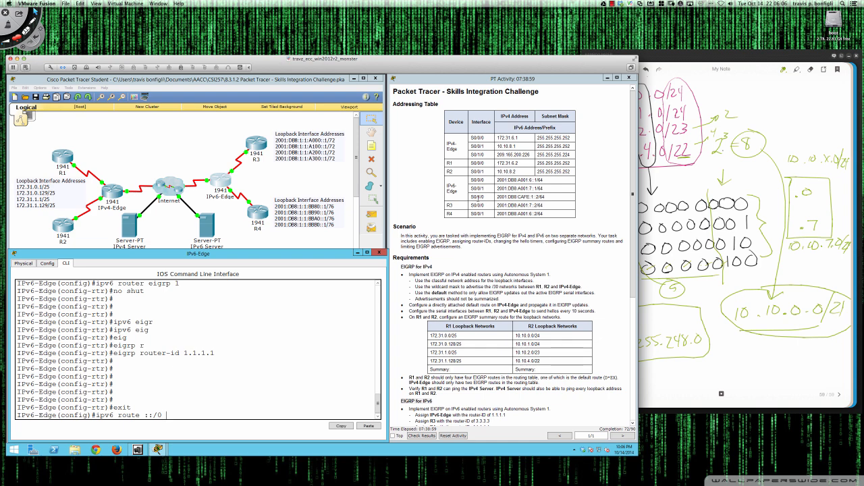
{"action": "left_click_drag", "start_coordinate": [487, 197], "coordinate": [471, 197]}
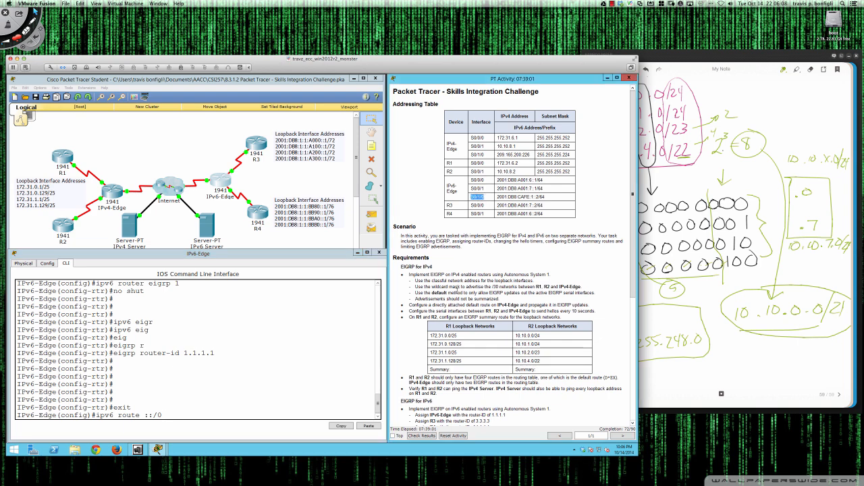
{"action": "scroll", "coordinate": [456, 290], "scroll_direction": "down", "scroll_amount": 5}
{"action": "scroll", "coordinate": [376, 356], "scroll_direction": "up", "scroll_amount": 1}
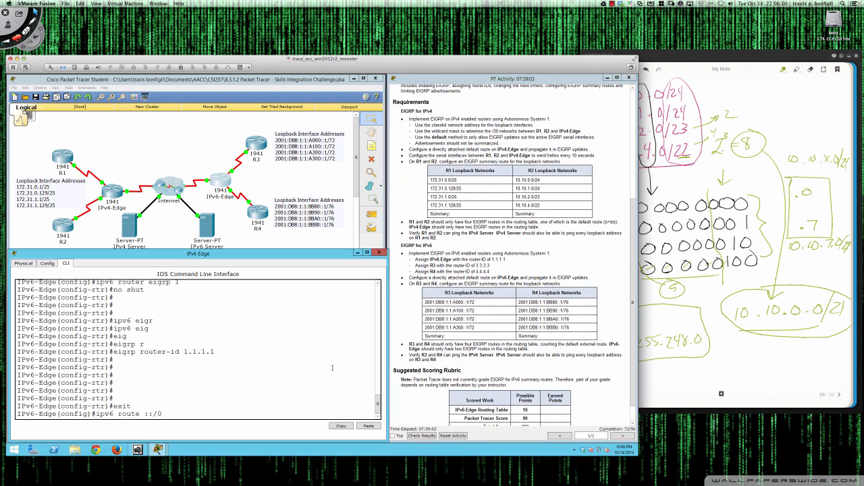
{"action": "type", "text": "ser"}
{"action": "key", "text": "Tab"}
{"action": "type", "text": "0/1/"}
{"action": "type", "text": "0"}
{"action": "key", "text": "Return"}
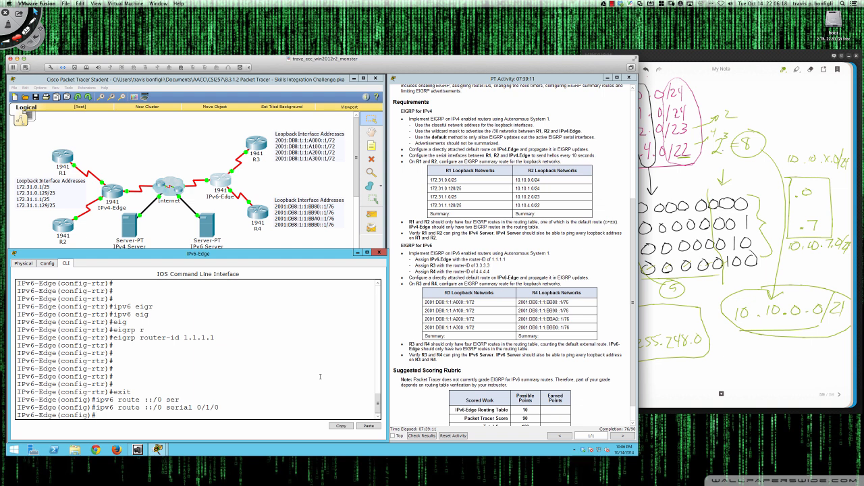
{"action": "key", "text": "Return"}
{"action": "key", "text": "Return"}
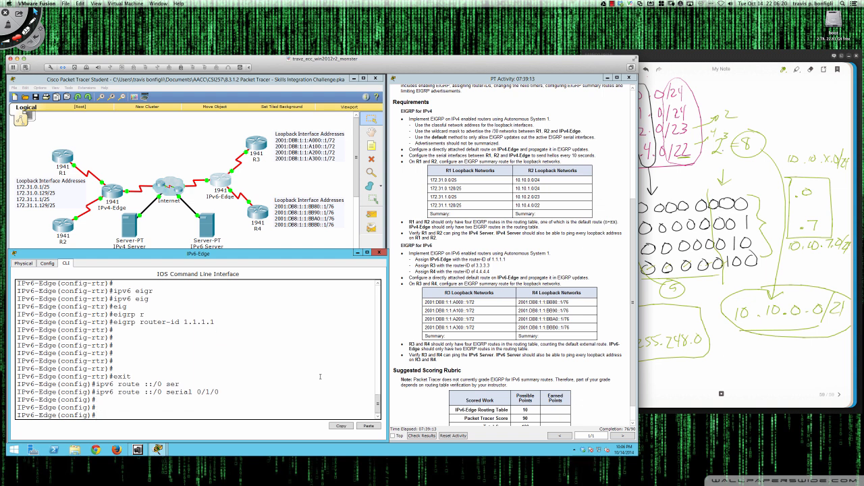
Redistribute static routes into the EIGRP for IPv6 process of autonomous system 1 on IPv6-Edge
{"action": "type", "text": "ipv6 router ei"}
{"action": "key", "text": "Tab"}
{"action": "type", "text": "1"}
{"action": "key", "text": "Return"}
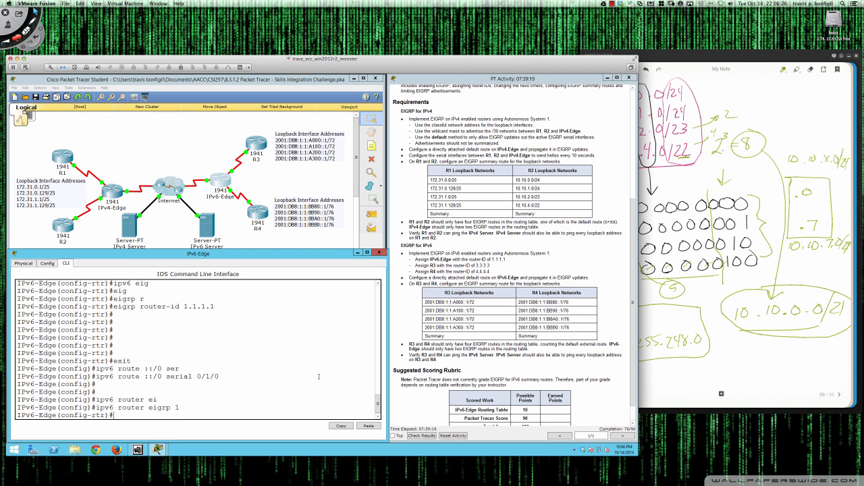
{"action": "type", "text": "?redi"}
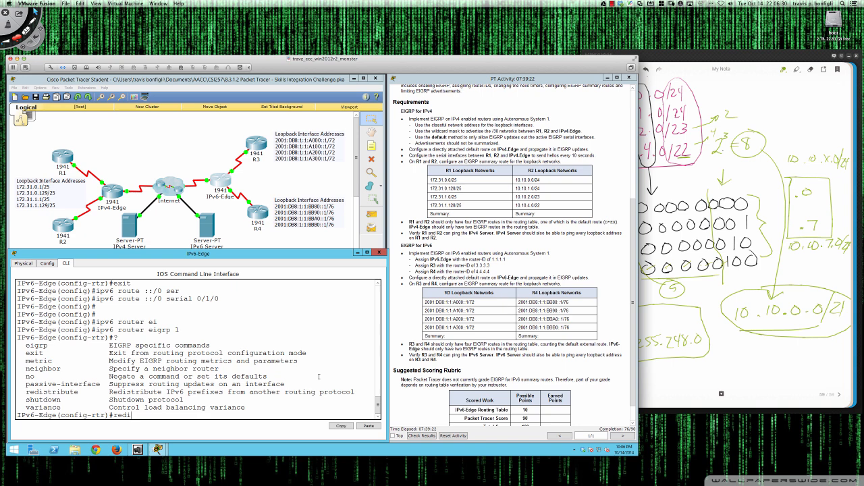
{"action": "key", "text": "Tab"}
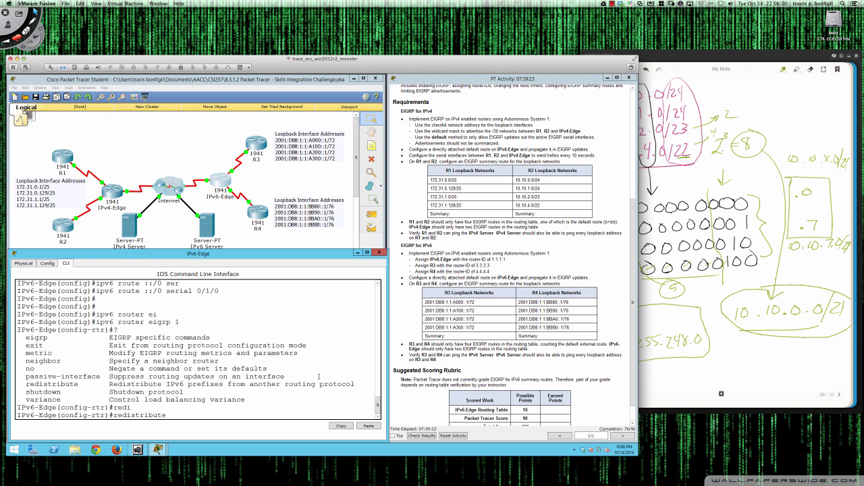
{"action": "type", "text": "sta"}
{"action": "key", "text": "Tab"}
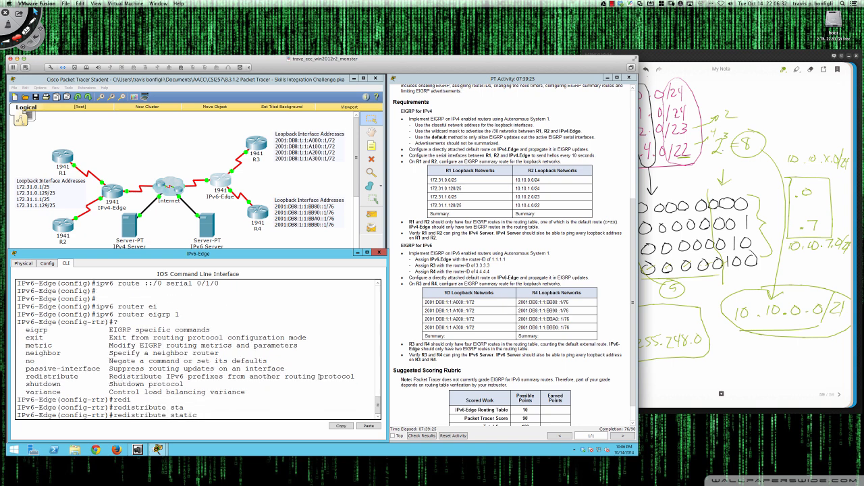
{"action": "type", "text": "?"}
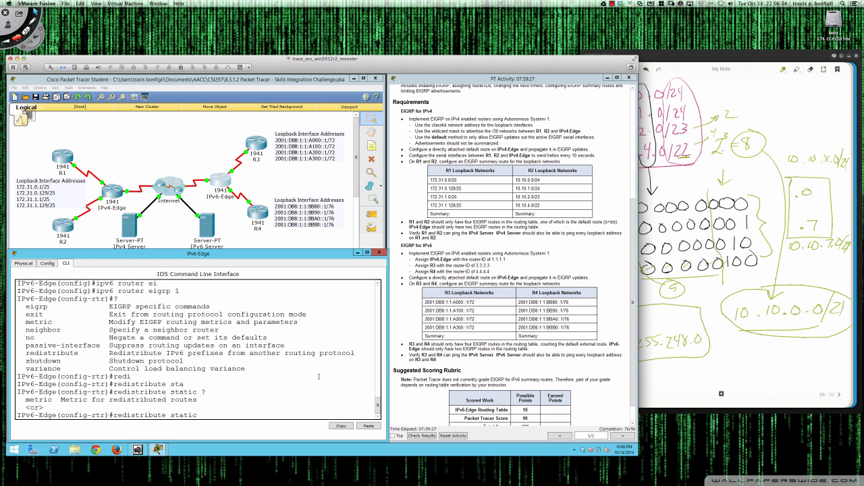
{"action": "key", "text": "Return"}
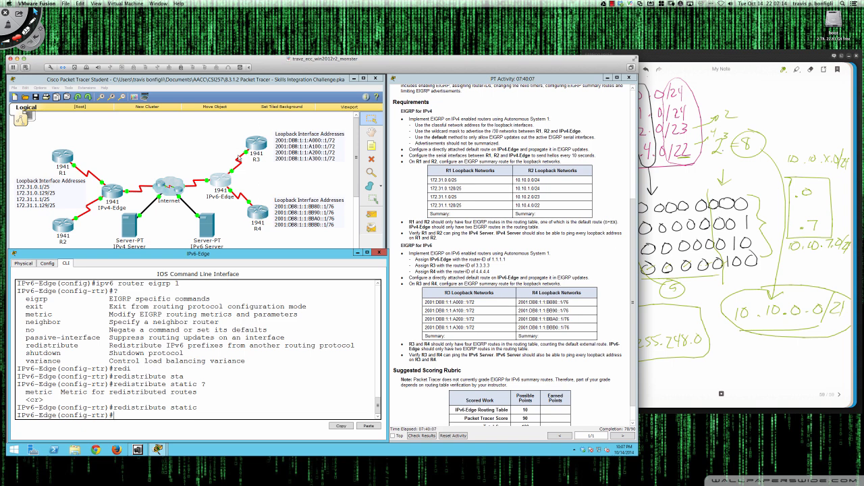
Display the IPv6 routing table on R3 and examine its entries for EIGRP routes against the activity requirements
{"action": "left_click", "coordinate": [256, 143]}
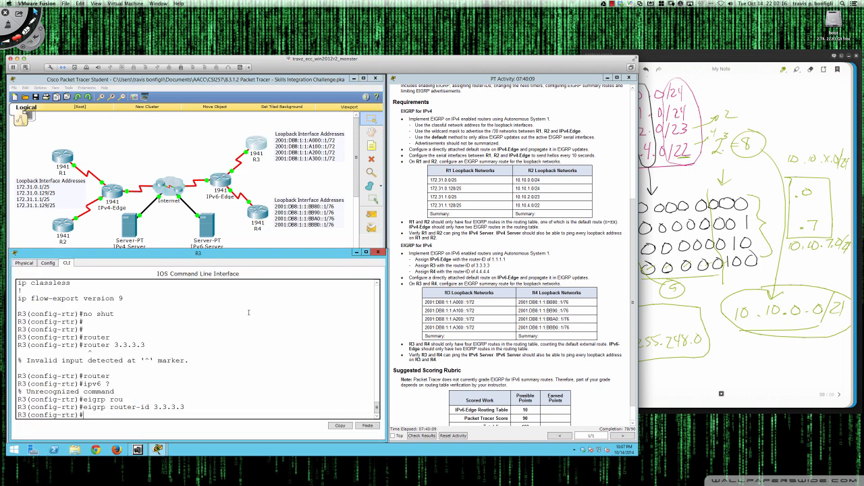
{"action": "type", "text": "do sh ipv6 route"}
{"action": "key", "text": "Return"}
{"action": "key", "text": "space"}
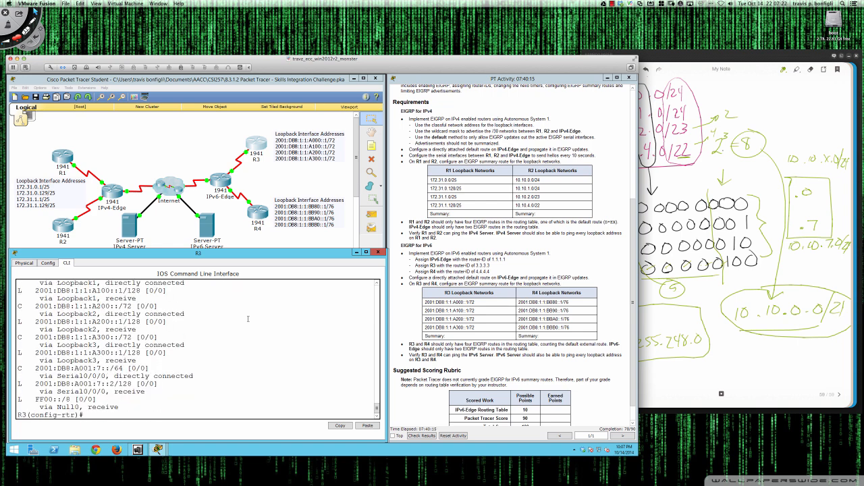
{"action": "scroll", "coordinate": [191, 376], "scroll_direction": "up", "scroll_amount": 5}
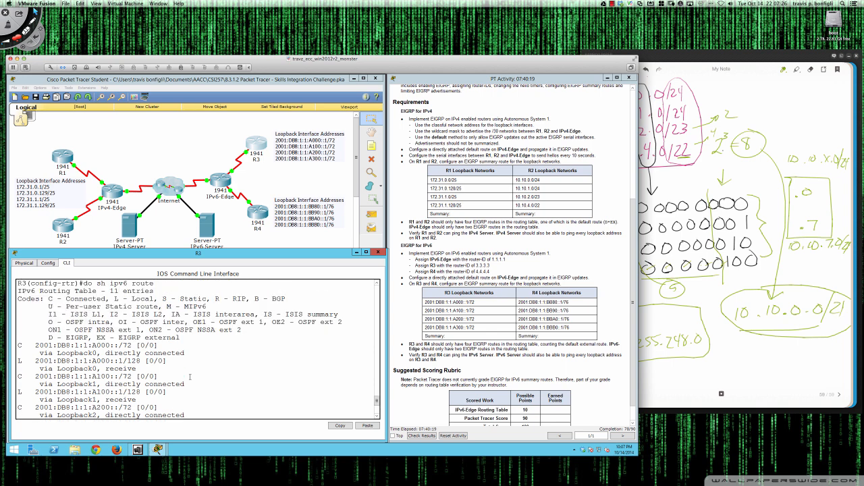
{"action": "scroll", "coordinate": [190, 376], "scroll_direction": "down", "scroll_amount": 5}
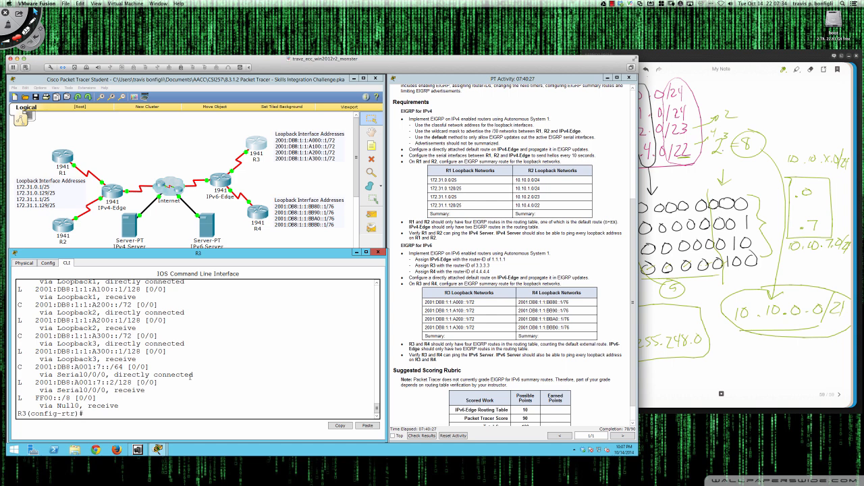
{"action": "scroll", "coordinate": [568, 327], "scroll_direction": "down", "scroll_amount": 1}
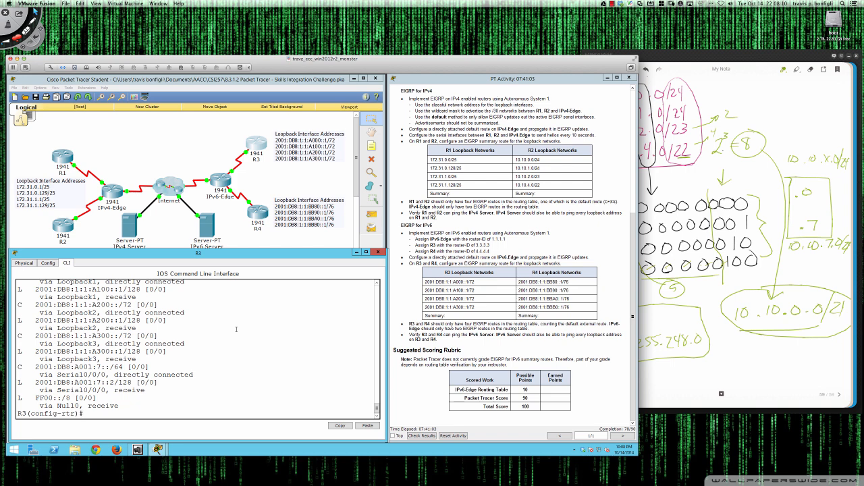
Enable EIGRP for IPv6 autonomous system 1 on R3's interface s0/0/0, consulting the ipv6 command help
{"action": "type", "text": "int s0/0/0"}
{"action": "key", "text": "Return"}
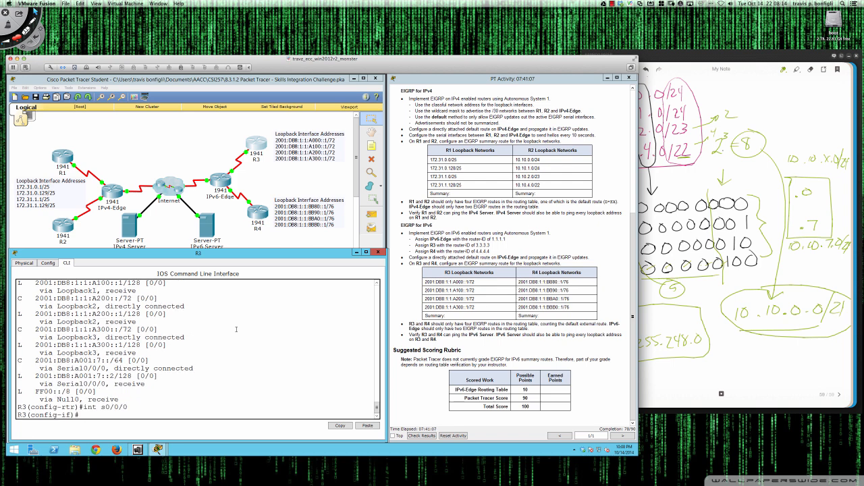
{"action": "type", "text": "ipv"}
{"action": "type", "text": "6 ?"}
{"action": "type", "text": "eig"}
{"action": "key", "text": "Tab"}
{"action": "type", "text": "?1"}
{"action": "key", "text": "Return"}
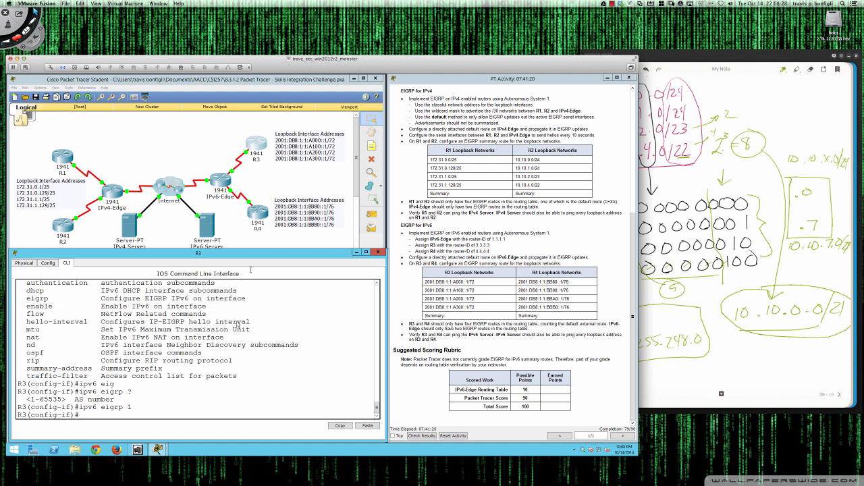
Enable EIGRP for IPv6 autonomous system 1 on IPv6-Edge's interface s0/0/0
{"action": "left_click", "coordinate": [221, 180]}
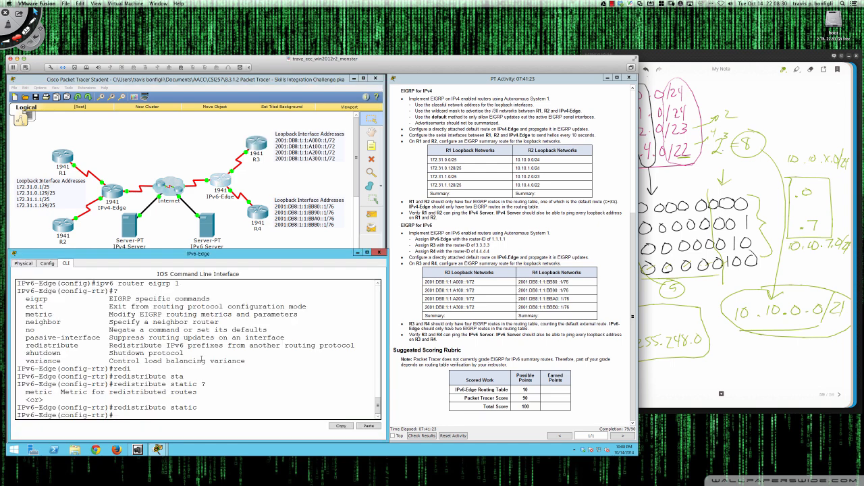
{"action": "type", "text": "int s0/0/0"}
{"action": "key", "text": "Return"}
{"action": "type", "text": "ipv6 ei"}
{"action": "key", "text": "Tab"}
{"action": "type", "text": "1"}
{"action": "key", "text": "Return"}
Enable EIGRP for IPv6 autonomous system 1 on IPv6-Edge's interface s0/0/1 and inspect the new-adjacency message's neighbor address and interface
{"action": "type", "text": "int s0/0/1"}
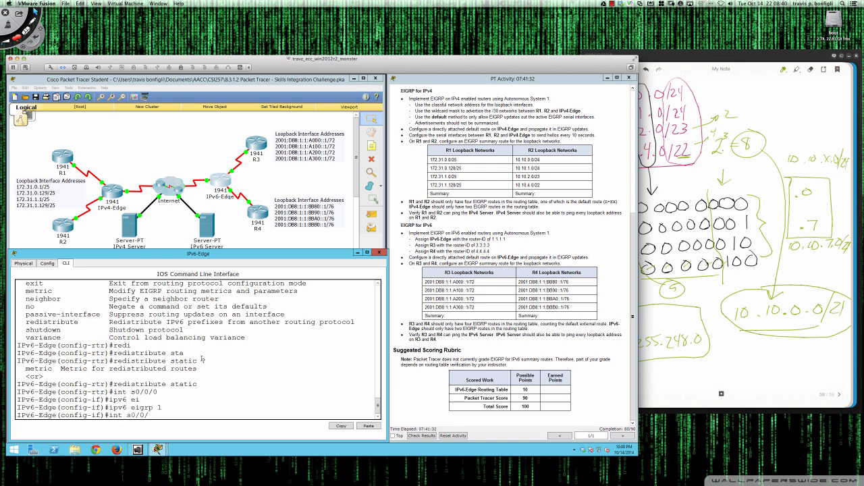
{"action": "key", "text": "Return"}
{"action": "type", "text": "ipv6 "}
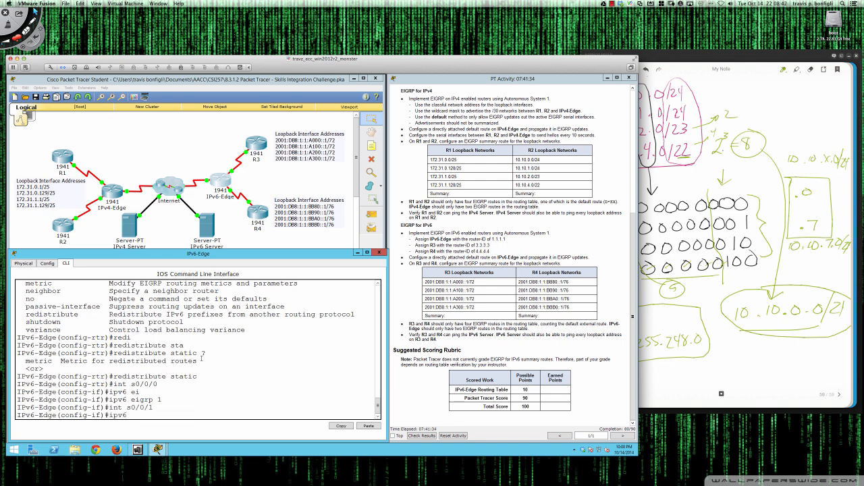
{"action": "type", "text": "eig"}
{"action": "key", "text": "Tab"}
{"action": "type", "text": "1"}
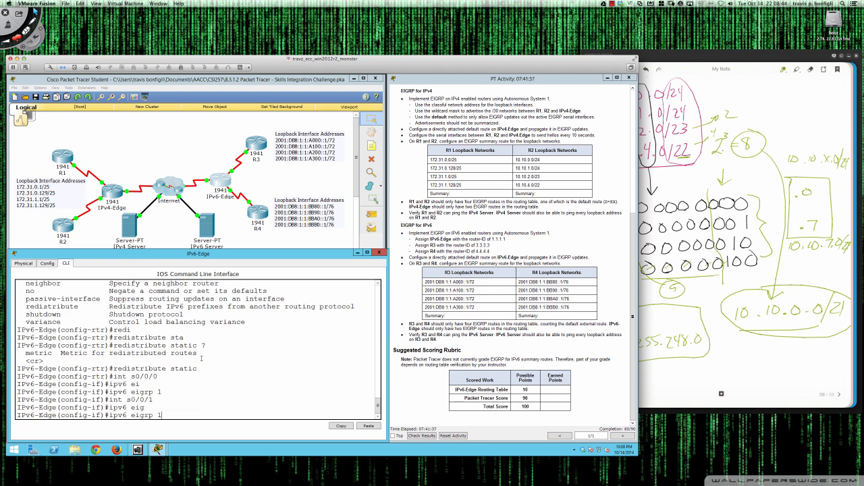
{"action": "key", "text": "Return"}
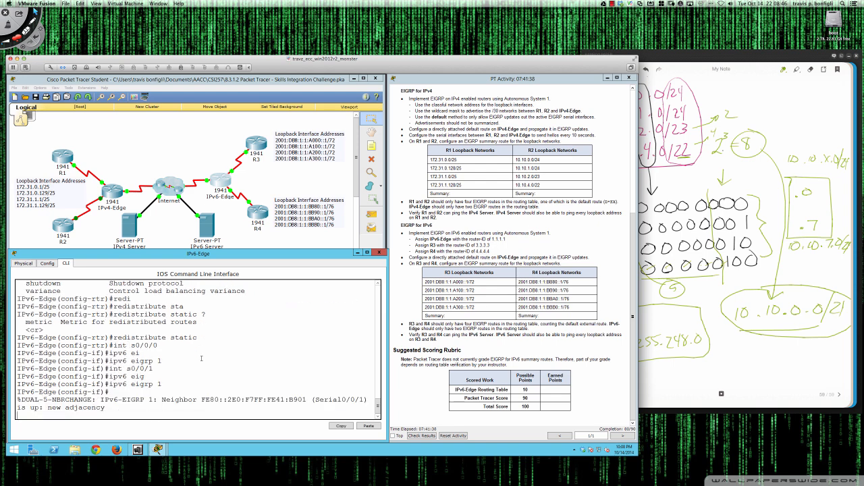
{"action": "key", "text": "Return"}
{"action": "key", "text": "Return"}
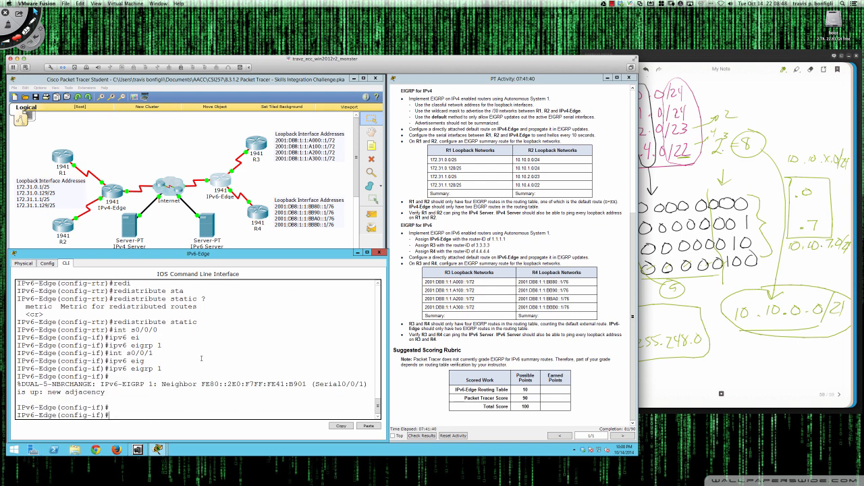
{"action": "left_click_drag", "start_coordinate": [201, 384], "coordinate": [220, 384]}
{"action": "left_click", "coordinate": [203, 412]}
{"action": "left_click_drag", "start_coordinate": [311, 383], "coordinate": [368, 384]}
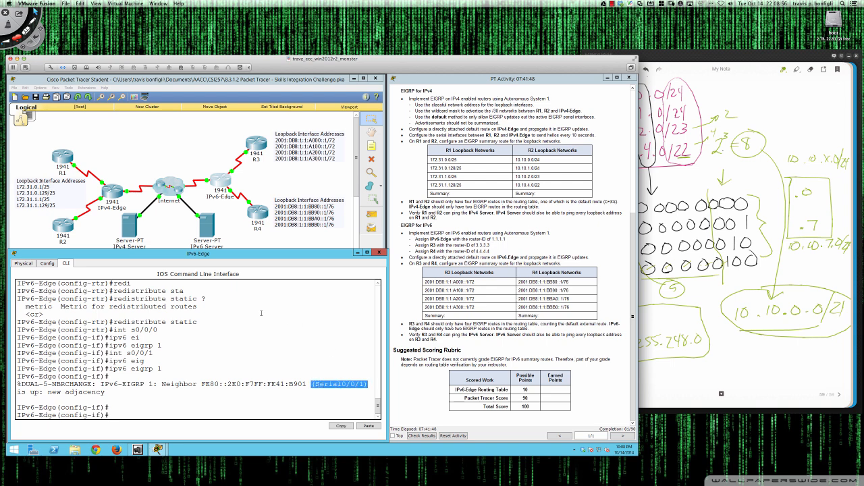
Enable EIGRP for IPv6 autonomous system 1 on R4's interface s0/0/1, checking the interface in the addressing table
{"action": "left_click", "coordinate": [259, 213]}
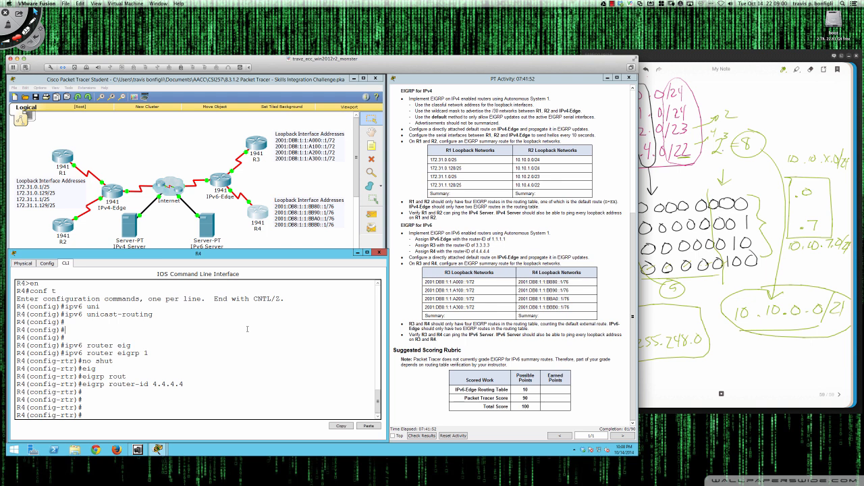
{"action": "key", "text": "Return"}
{"action": "key", "text": "Return"}
{"action": "key", "text": "Return"}
{"action": "type", "text": "int "}
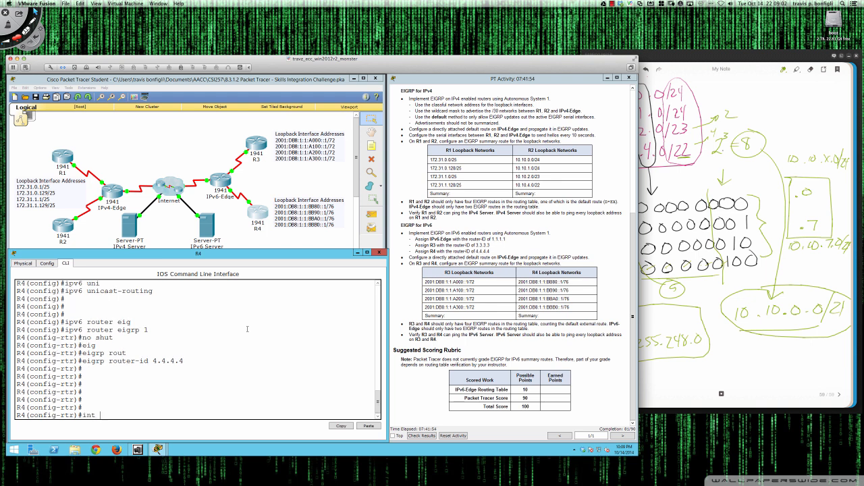
{"action": "type", "text": "s0/0/1"}
{"action": "key", "text": "Return"}
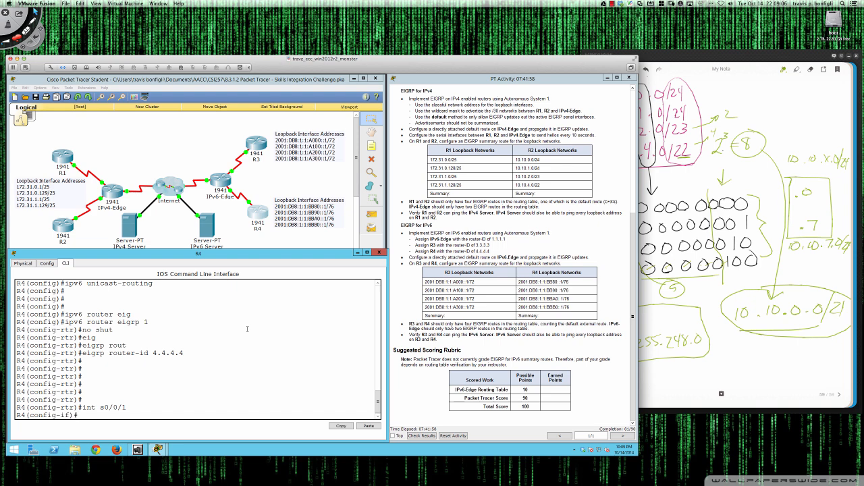
{"action": "scroll", "coordinate": [427, 180], "scroll_direction": "up", "scroll_amount": 6}
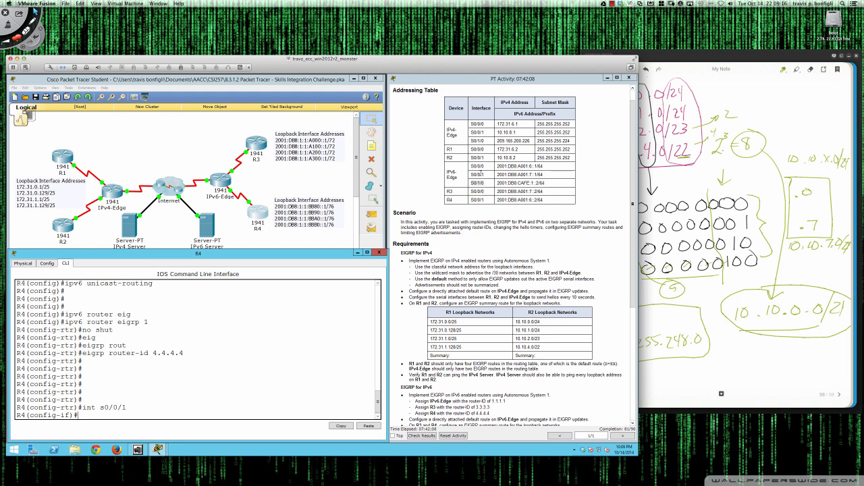
{"action": "left_click", "coordinate": [293, 339]}
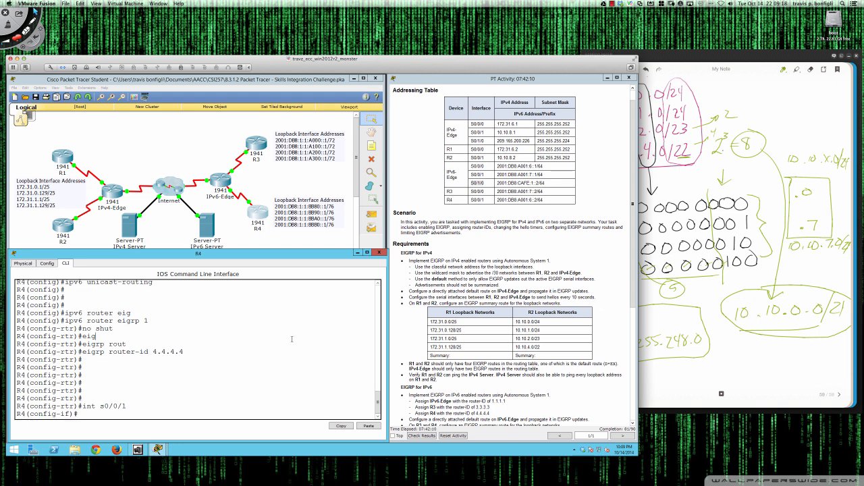
{"action": "type", "text": "ipv6 ei"}
{"action": "key", "text": "Tab"}
{"action": "type", "text": "1"}
{"action": "key", "text": "Return"}
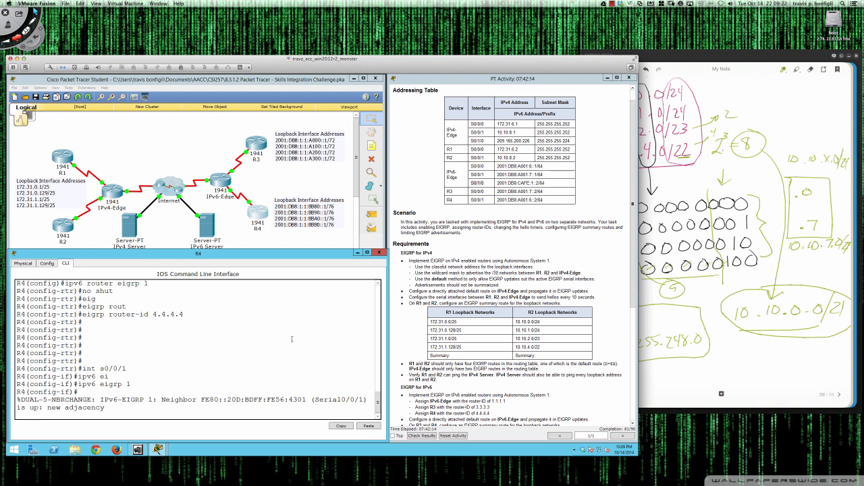
{"action": "key", "text": "Return"}
{"action": "key", "text": "Return"}
{"action": "key", "text": "Return"}
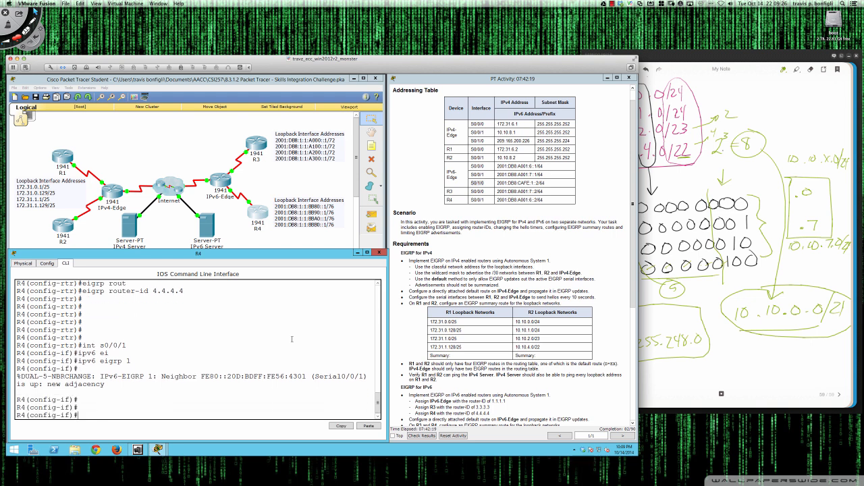
Display the IPv6 EIGRP neighbors on R4 and examine the neighbor's link-local address
{"action": "key", "text": "Return"}
{"action": "key", "text": "Return"}
{"action": "type", "text": "do sh"}
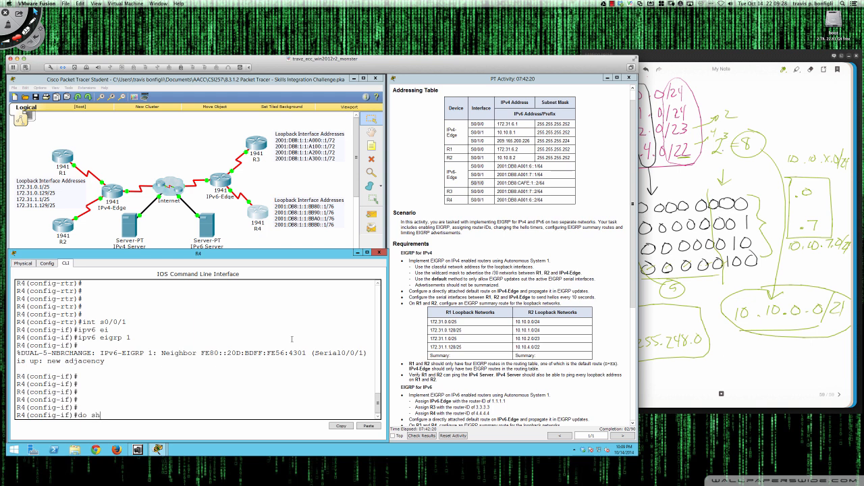
{"action": "type", "text": " ipv6 eigrp ne"}
{"action": "key", "text": "Return"}
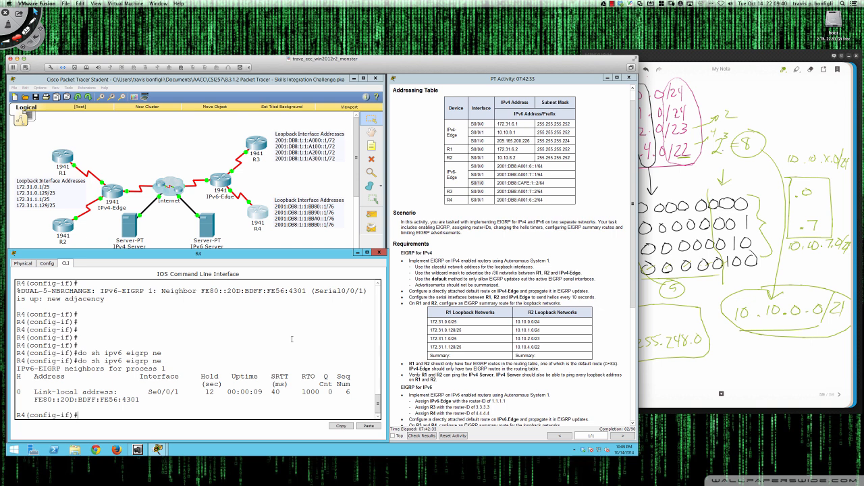
{"action": "left_click_drag", "start_coordinate": [34, 399], "coordinate": [139, 400]}
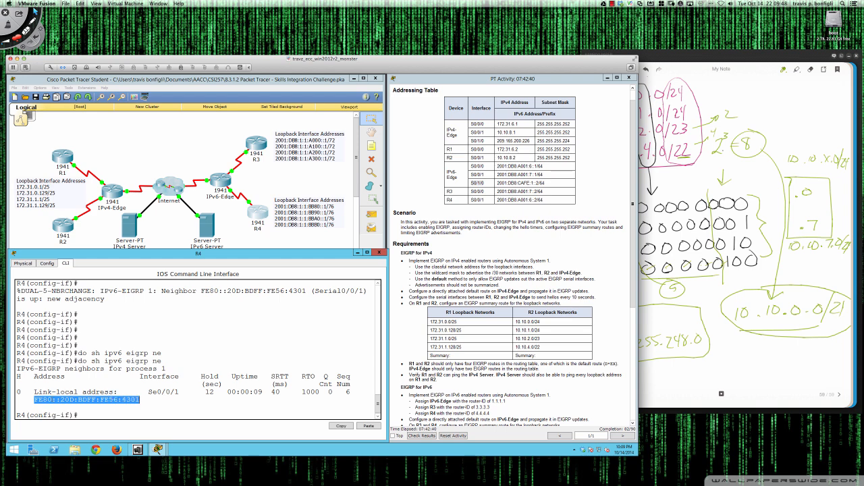
Display the IPv6 EIGRP neighbors on IPv6-Edge and examine the interface of each neighbor
{"action": "left_click", "coordinate": [220, 184]}
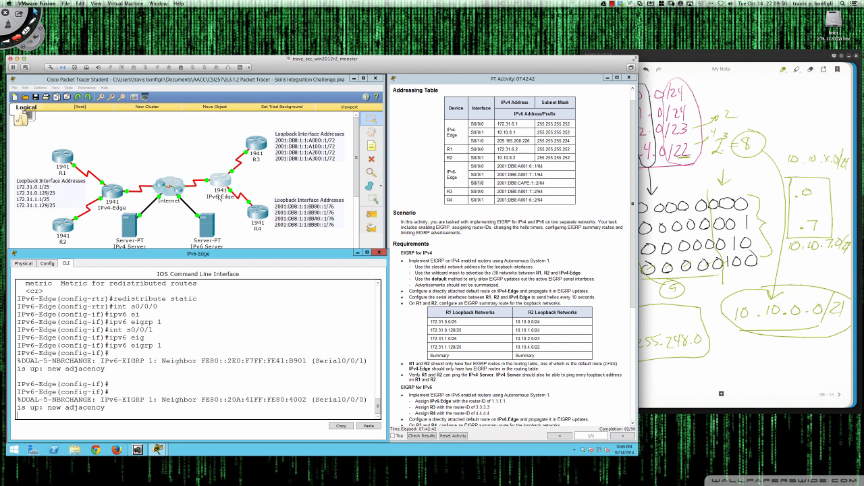
{"action": "key", "text": "Return"}
{"action": "key", "text": "Return"}
{"action": "key", "text": "Return"}
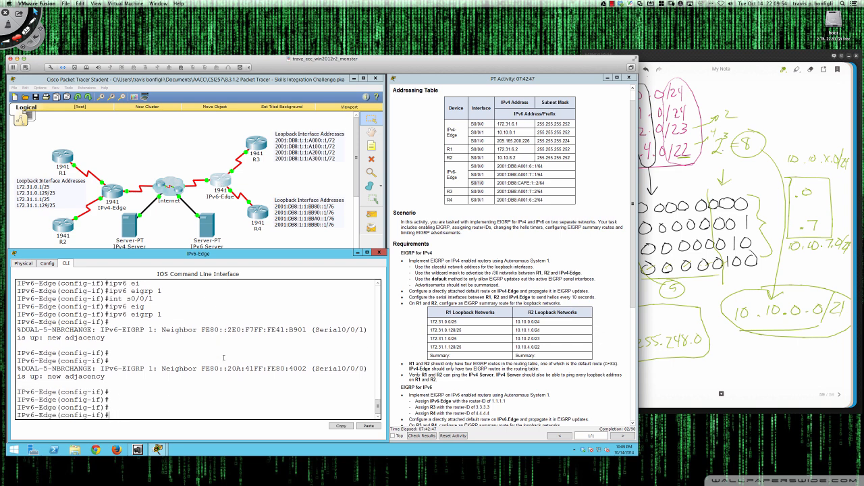
{"action": "type", "text": "do sh ipv6 eigrp ne"}
{"action": "key", "text": "Return"}
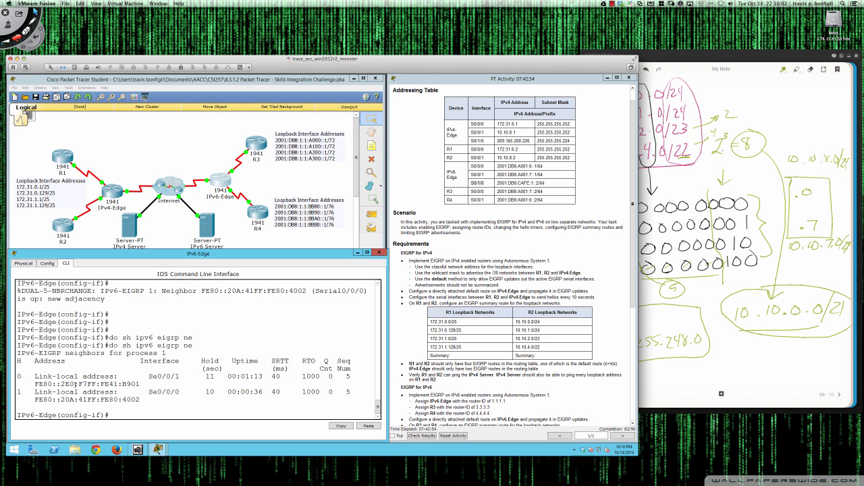
{"action": "mouse_move", "coordinate": [179, 377]}
{"action": "left_mouse_down"}
{"action": "mouse_move", "coordinate": [148, 376]}
{"action": "mouse_move", "coordinate": [150, 392]}
{"action": "mouse_move", "coordinate": [181, 392]}
{"action": "left_mouse_up"}
{"action": "left_click", "coordinate": [170, 403]}
Display the IPv6 routing table on IPv6-Edge and examine its static default route entry alongside the activity requirements
{"action": "scroll", "coordinate": [420, 311], "scroll_direction": "down", "scroll_amount": 5}
{"action": "scroll", "coordinate": [420, 336], "scroll_direction": "down", "scroll_amount": 1}
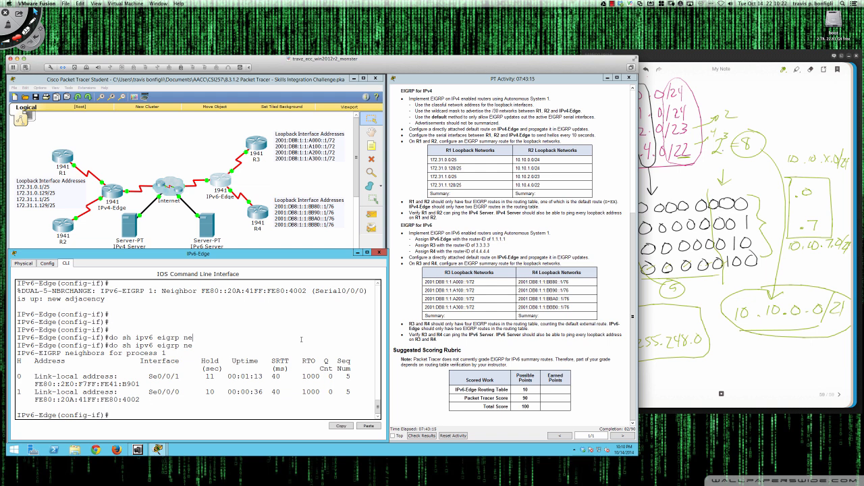
{"action": "type", "text": "do sh ipv6 route"}
{"action": "key", "text": "Return"}
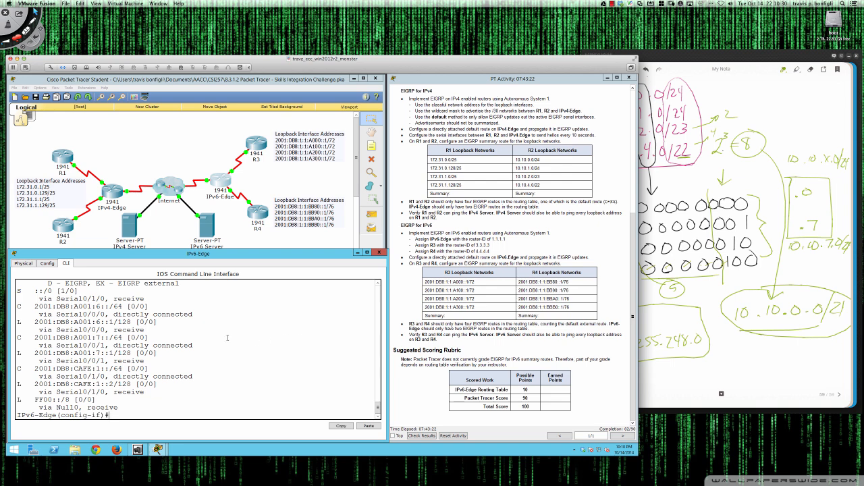
{"action": "scroll", "coordinate": [131, 361], "scroll_direction": "up", "scroll_amount": 2}
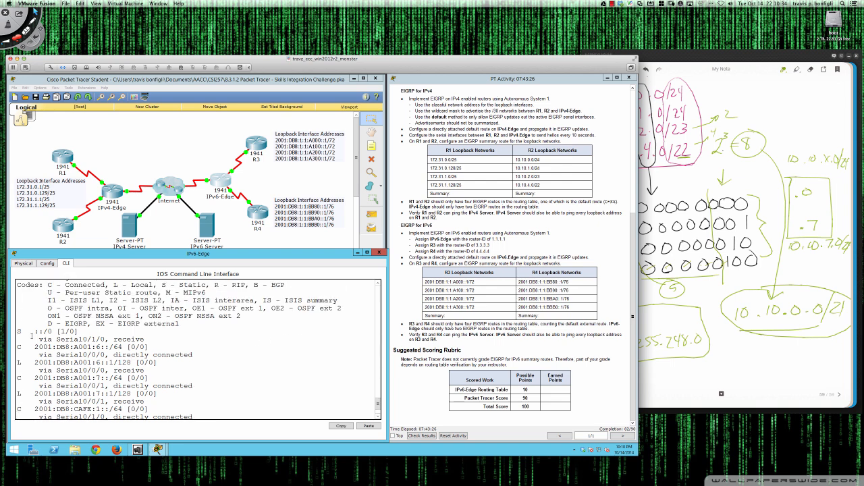
{"action": "left_click_drag", "start_coordinate": [19, 330], "coordinate": [79, 331]}
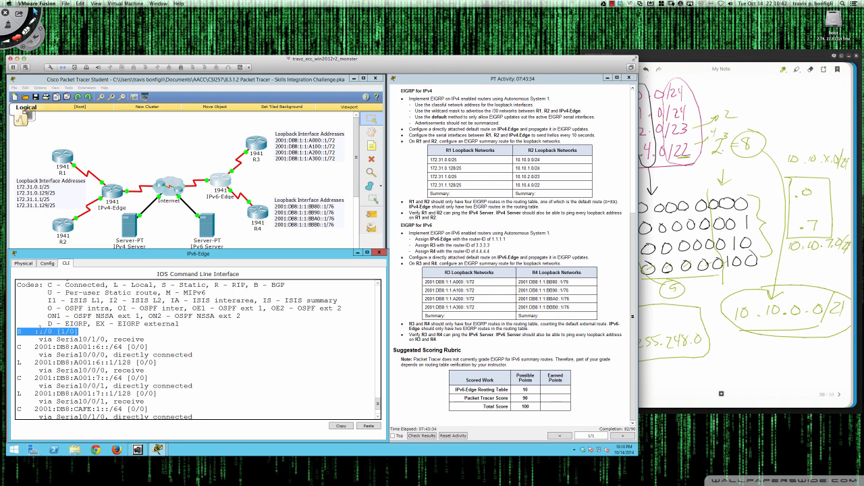
{"action": "scroll", "coordinate": [39, 327], "scroll_direction": "down", "scroll_amount": 2}
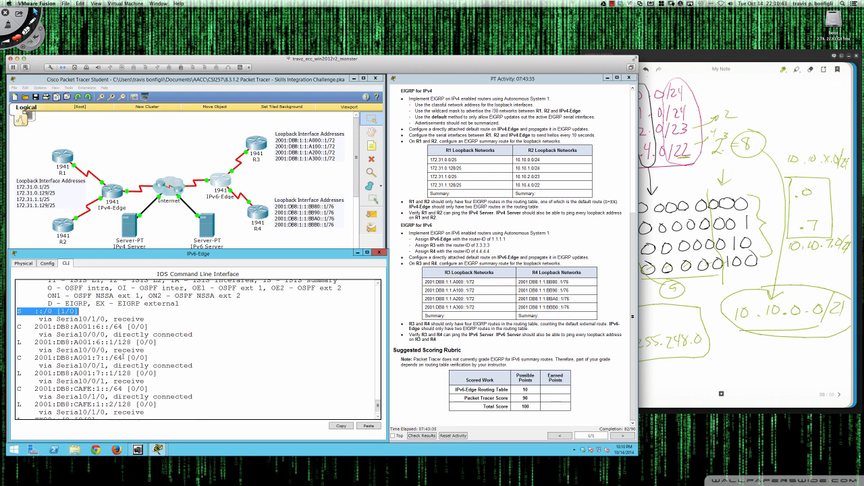
Display the IPv6 routing table on R3 and examine the external EIGRP default route and its next hop
{"action": "left_click", "coordinate": [255, 142]}
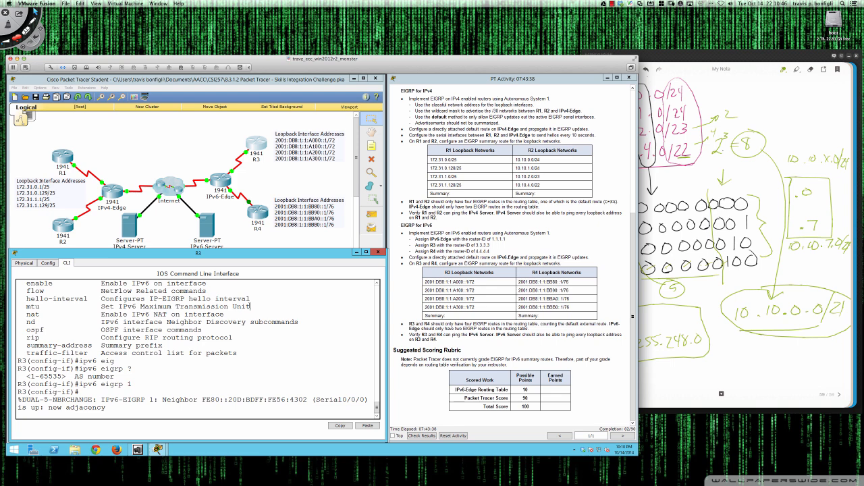
{"action": "key", "text": "Return"}
{"action": "key", "text": "Return"}
{"action": "key", "text": "Return"}
{"action": "key", "text": "Return"}
{"action": "type", "text": "do sh ipv6 route"}
{"action": "key", "text": "Return"}
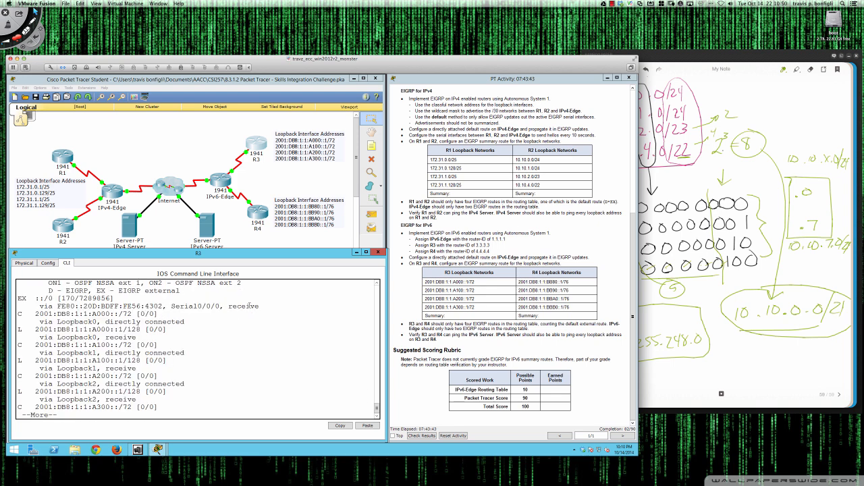
{"action": "left_click_drag", "start_coordinate": [17, 298], "coordinate": [118, 297]}
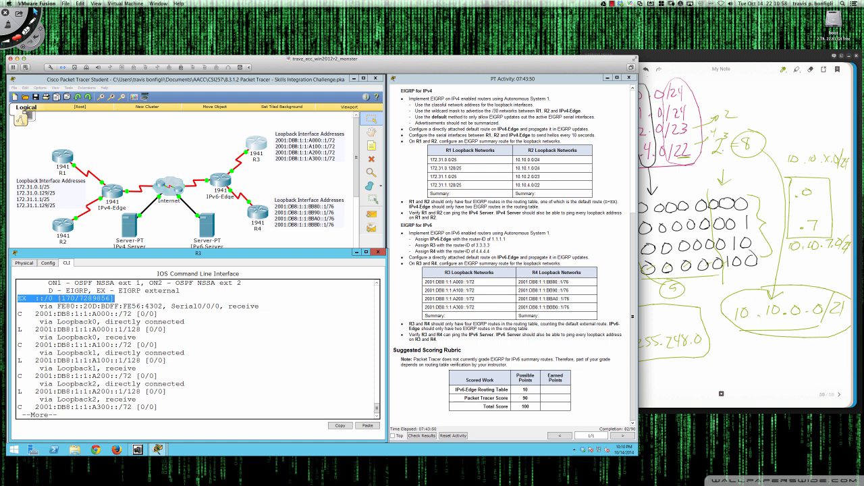
{"action": "left_click_drag", "start_coordinate": [39, 306], "coordinate": [260, 307]}
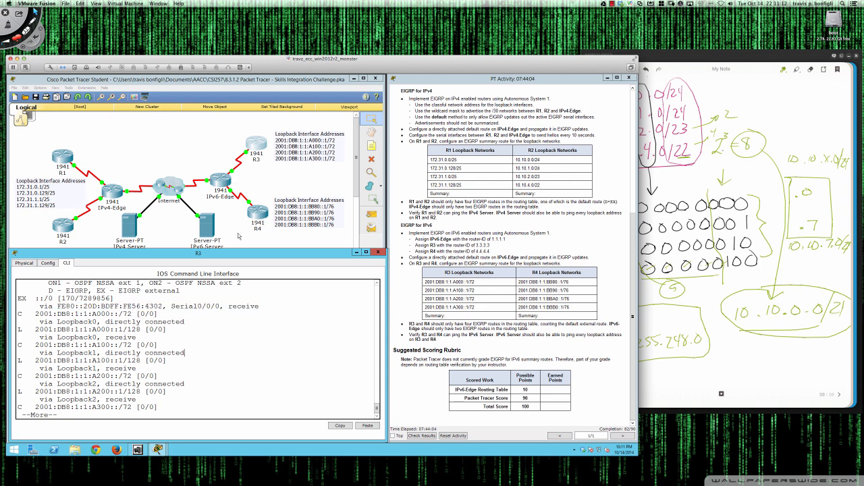
Display the IPv6 routing table on R4 and examine the external EIGRP default route entry
{"action": "left_click", "coordinate": [257, 214]}
{"action": "left_click", "coordinate": [243, 332]}
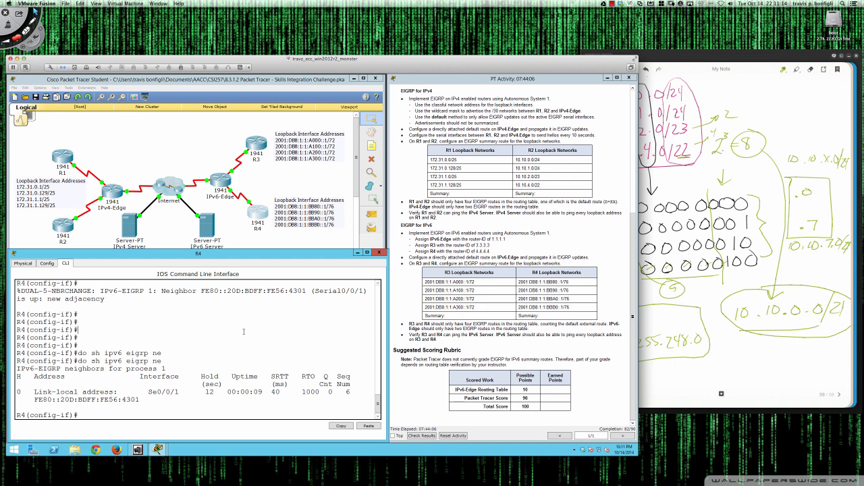
{"action": "type", "text": "do sh ipv6 route"}
{"action": "key", "text": "Return"}
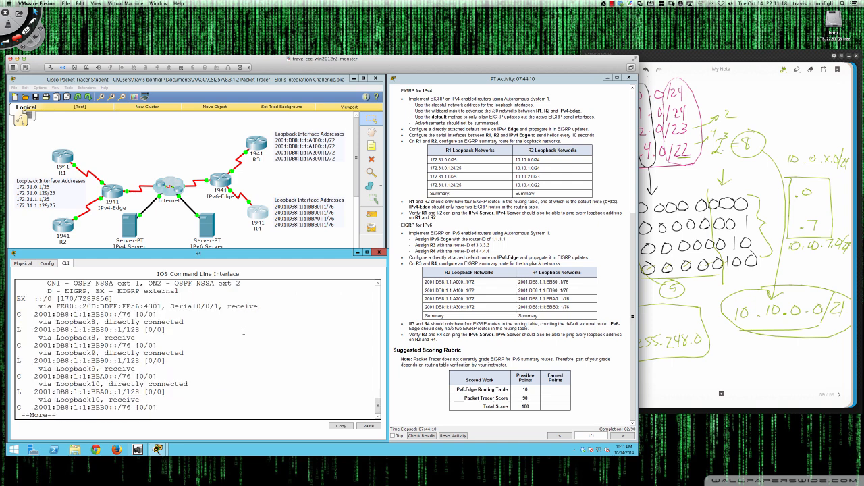
{"action": "left_click_drag", "start_coordinate": [16, 299], "coordinate": [113, 298]}
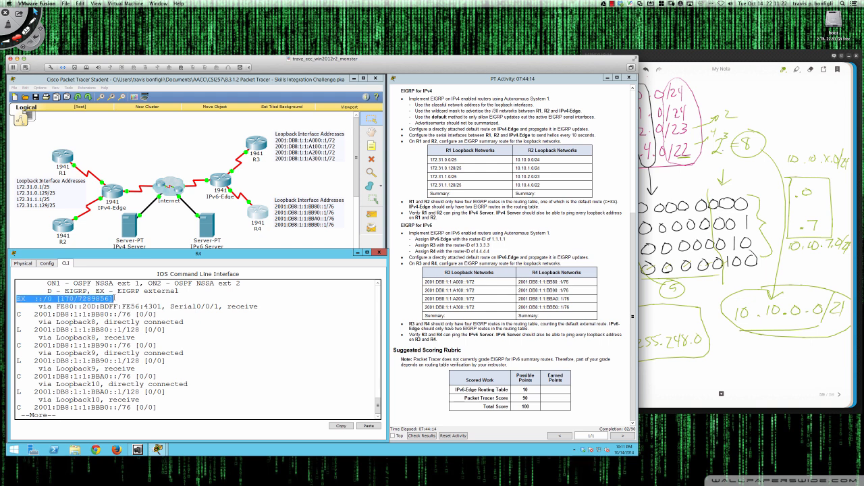
{"action": "left_click", "coordinate": [246, 392]}
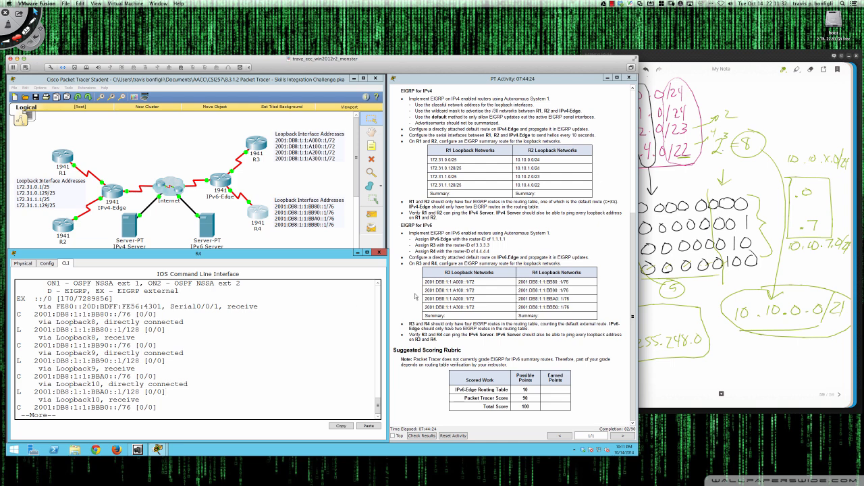
Switch to the handwritten My Note notebook and turn forward to a blank page
{"action": "left_click", "coordinate": [711, 297]}
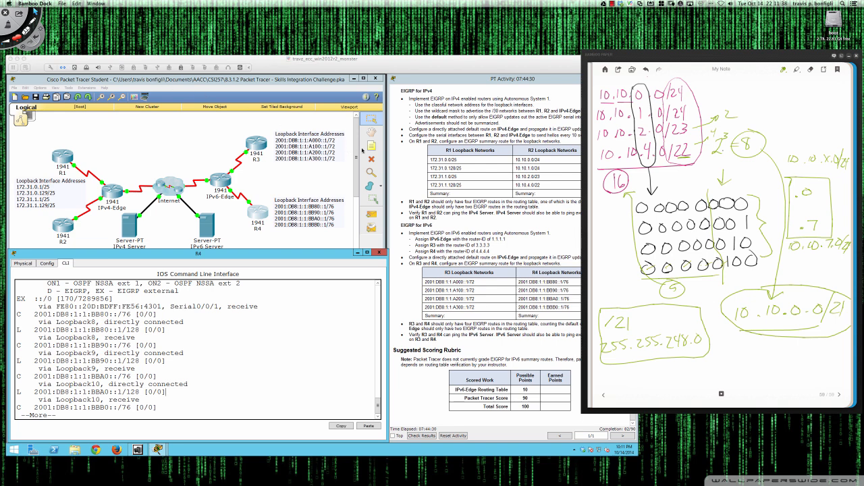
{"action": "left_click", "coordinate": [840, 395]}
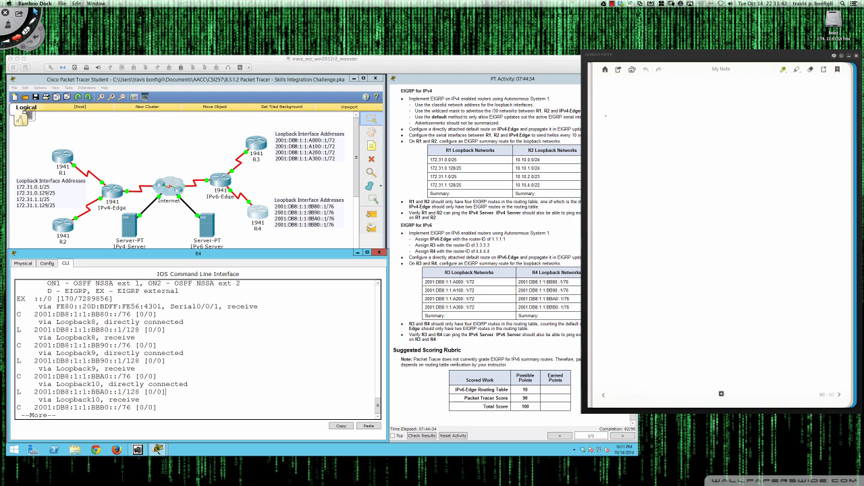
Handwrite R3's first loopback address, 2001:DB8:1:1:A000::1/72, across the start of the blank note page
{"action": "left_click", "coordinate": [606, 99]}
{"action": "key", "text": "ctrl+z"}
{"action": "left_click_drag", "start_coordinate": [598, 96], "coordinate": [631, 103]}
{"action": "left_click", "coordinate": [625, 97]}
{"action": "left_click_drag", "start_coordinate": [631, 96], "coordinate": [638, 104]}
{"action": "left_click_drag", "start_coordinate": [649, 94], "coordinate": [642, 104]}
{"action": "left_click_drag", "start_coordinate": [660, 92], "coordinate": [673, 105]}
{"action": "left_click", "coordinate": [679, 94]}
{"action": "left_click_drag", "start_coordinate": [686, 102], "coordinate": [725, 95]}
{"action": "left_click", "coordinate": [738, 100]}
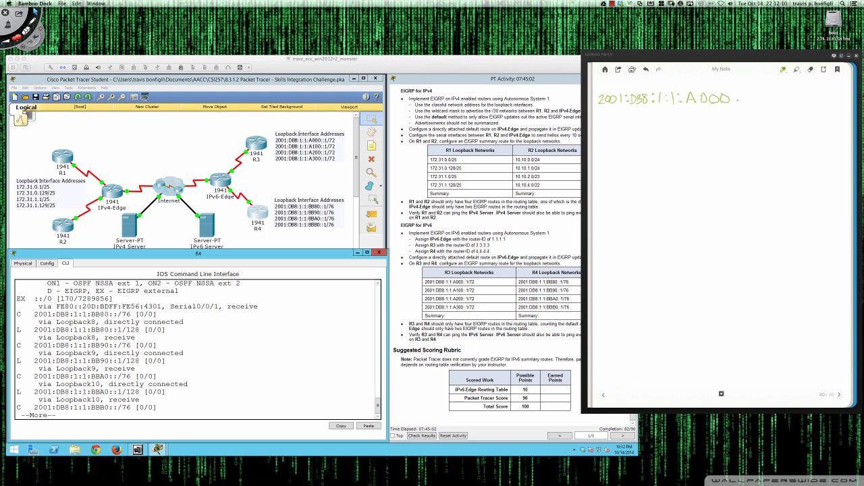
{"action": "left_click_drag", "start_coordinate": [743, 96], "coordinate": [760, 107]}
{"action": "left_click_drag", "start_coordinate": [768, 96], "coordinate": [769, 106]}
{"action": "left_click_drag", "start_coordinate": [775, 97], "coordinate": [785, 106]}
Draw a vertical divider before the fifth hextet and list A100, A200 and A300 beneath A000
{"action": "left_click_drag", "start_coordinate": [680, 88], "coordinate": [684, 166]}
{"action": "left_click_drag", "start_coordinate": [690, 112], "coordinate": [694, 123]}
{"action": "left_click_drag", "start_coordinate": [688, 119], "coordinate": [728, 111]}
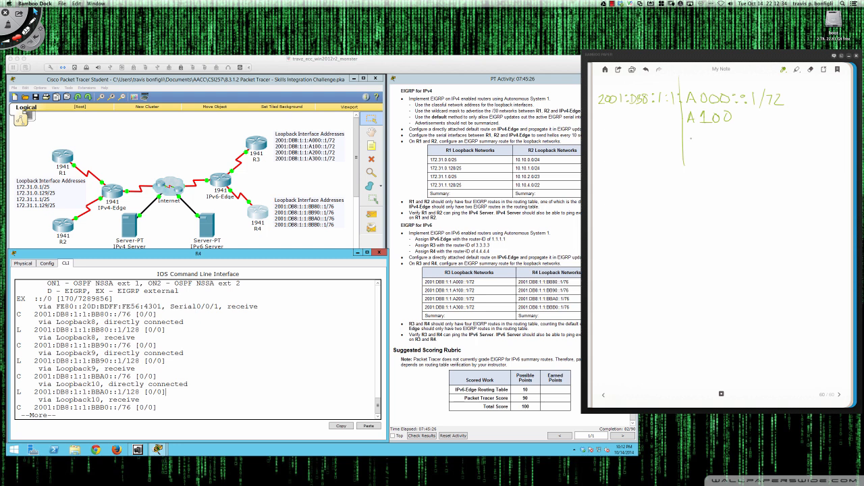
{"action": "mouse_move", "coordinate": [690, 130]}
{"action": "left_mouse_down"}
{"action": "mouse_move", "coordinate": [687, 142]}
{"action": "mouse_move", "coordinate": [695, 142]}
{"action": "left_mouse_up"}
{"action": "mouse_move", "coordinate": [688, 137]}
{"action": "left_mouse_down"}
{"action": "mouse_move", "coordinate": [712, 140]}
{"action": "mouse_move", "coordinate": [717, 133]}
{"action": "left_mouse_up"}
{"action": "mouse_move", "coordinate": [729, 130]}
{"action": "left_mouse_down"}
{"action": "mouse_move", "coordinate": [727, 139]}
{"action": "mouse_move", "coordinate": [731, 130]}
{"action": "left_mouse_up"}
{"action": "left_click_drag", "start_coordinate": [693, 151], "coordinate": [689, 161]}
{"action": "mouse_move", "coordinate": [692, 151]}
{"action": "left_mouse_down"}
{"action": "mouse_move", "coordinate": [698, 161]}
{"action": "mouse_move", "coordinate": [733, 150]}
{"action": "left_mouse_up"}
{"action": "right_click", "coordinate": [705, 150]}
{"action": "left_click", "coordinate": [740, 153]}
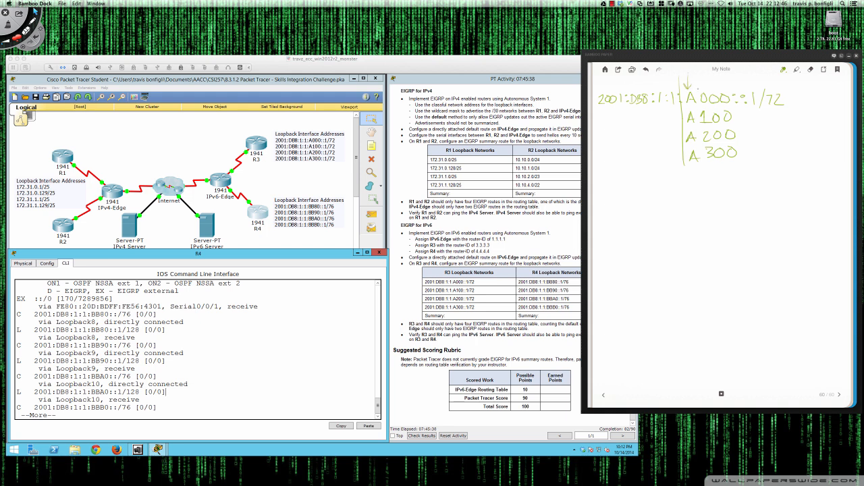
Outline the differing second-digit column, write a circled 16 under each of the first four hextets, and note 0001 above a shared hextet
{"action": "mouse_move", "coordinate": [700, 104]}
{"action": "left_mouse_down"}
{"action": "mouse_move", "coordinate": [701, 157]}
{"action": "mouse_move", "coordinate": [715, 144]}
{"action": "mouse_move", "coordinate": [708, 104]}
{"action": "left_mouse_up"}
{"action": "left_click_drag", "start_coordinate": [699, 177], "coordinate": [712, 162]}
{"action": "mouse_move", "coordinate": [612, 110]}
{"action": "left_mouse_down"}
{"action": "mouse_move", "coordinate": [602, 122]}
{"action": "mouse_move", "coordinate": [609, 103]}
{"action": "left_mouse_up"}
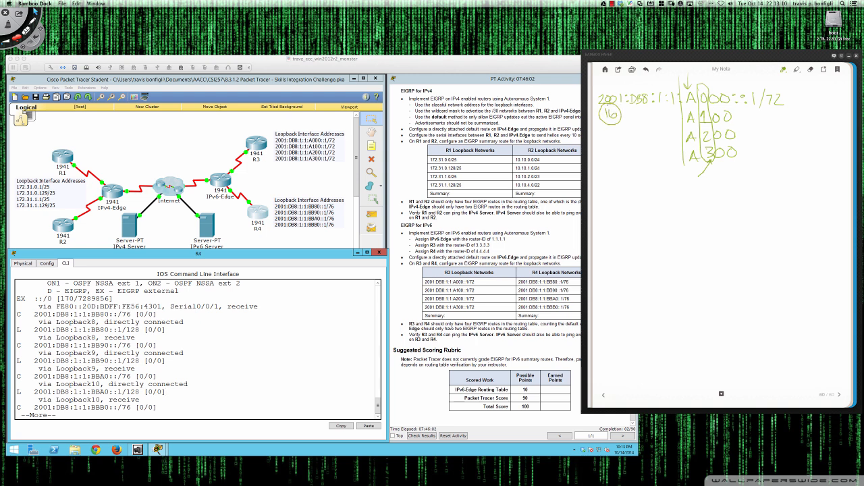
{"action": "left_click_drag", "start_coordinate": [639, 107], "coordinate": [636, 117]}
{"action": "mouse_move", "coordinate": [637, 104]}
{"action": "left_mouse_down"}
{"action": "mouse_move", "coordinate": [626, 110]}
{"action": "mouse_move", "coordinate": [641, 104]}
{"action": "mouse_move", "coordinate": [659, 116]}
{"action": "mouse_move", "coordinate": [663, 105]}
{"action": "mouse_move", "coordinate": [678, 108]}
{"action": "left_mouse_up"}
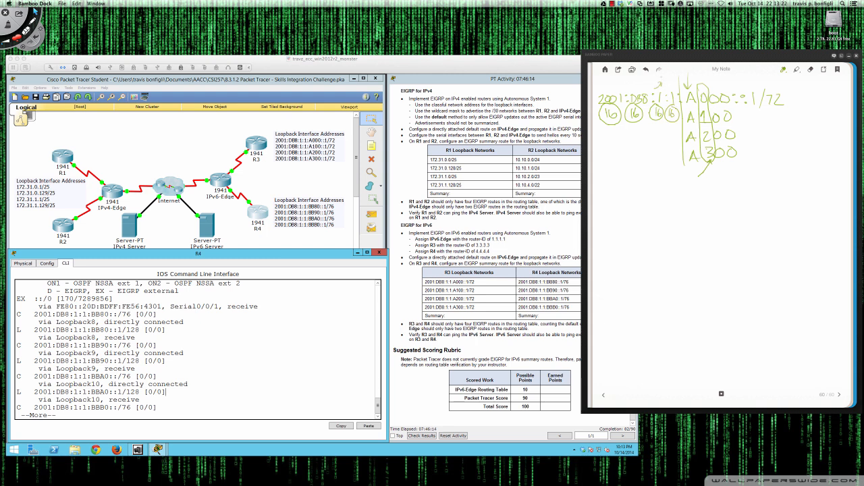
{"action": "left_click_drag", "start_coordinate": [656, 85], "coordinate": [674, 85]}
Mark the shared digit A as 4 bits and write the common-bit total as a circled 68
{"action": "left_click_drag", "start_coordinate": [685, 105], "coordinate": [694, 105]}
{"action": "mouse_move", "coordinate": [684, 165]}
{"action": "left_mouse_down"}
{"action": "mouse_move", "coordinate": [693, 174]}
{"action": "mouse_move", "coordinate": [692, 162]}
{"action": "left_mouse_up"}
{"action": "mouse_move", "coordinate": [612, 128]}
{"action": "left_mouse_down"}
{"action": "mouse_move", "coordinate": [678, 133]}
{"action": "mouse_move", "coordinate": [673, 157]}
{"action": "left_mouse_up"}
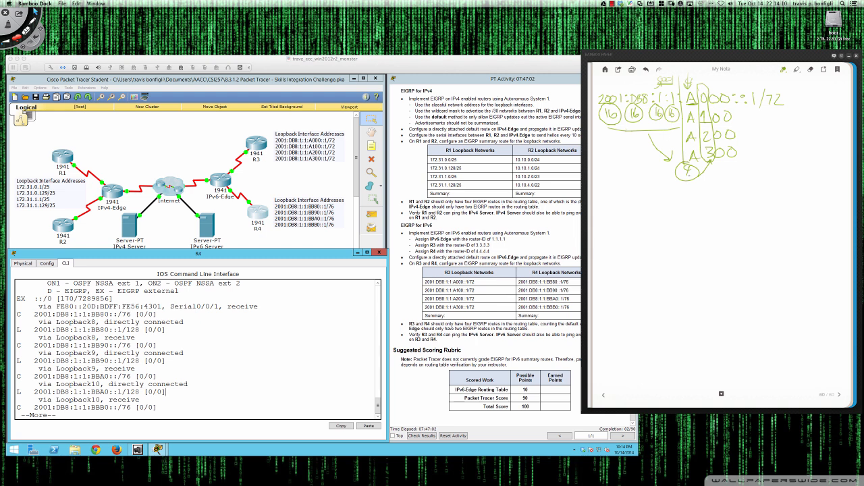
{"action": "left_click_drag", "start_coordinate": [614, 158], "coordinate": [612, 167]}
{"action": "mouse_move", "coordinate": [625, 159]}
{"action": "left_mouse_down"}
{"action": "mouse_move", "coordinate": [617, 169]}
{"action": "mouse_move", "coordinate": [627, 158]}
{"action": "left_mouse_up"}
{"action": "mouse_move", "coordinate": [618, 149]}
{"action": "left_mouse_down"}
{"action": "mouse_move", "coordinate": [635, 178]}
{"action": "mouse_move", "coordinate": [618, 149]}
{"action": "left_mouse_up"}
Draw an arrow down from the differing digit and write its binary values 0000, 0001, 0010 and 0011
{"action": "left_click_drag", "start_coordinate": [711, 164], "coordinate": [707, 194]}
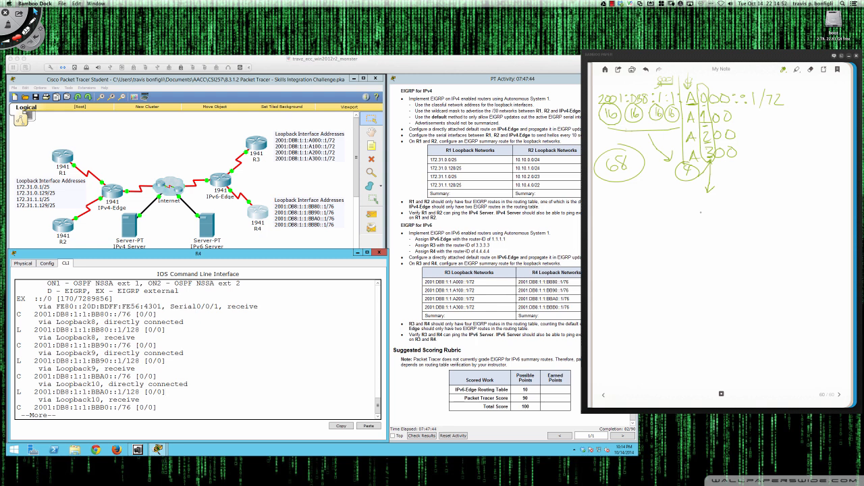
{"action": "left_click_drag", "start_coordinate": [691, 197], "coordinate": [736, 198]}
{"action": "mouse_move", "coordinate": [691, 214]}
{"action": "left_mouse_down"}
{"action": "mouse_move", "coordinate": [728, 225]}
{"action": "mouse_move", "coordinate": [689, 232]}
{"action": "mouse_move", "coordinate": [728, 228]}
{"action": "mouse_move", "coordinate": [689, 247]}
{"action": "mouse_move", "coordinate": [720, 260]}
{"action": "left_mouse_up"}
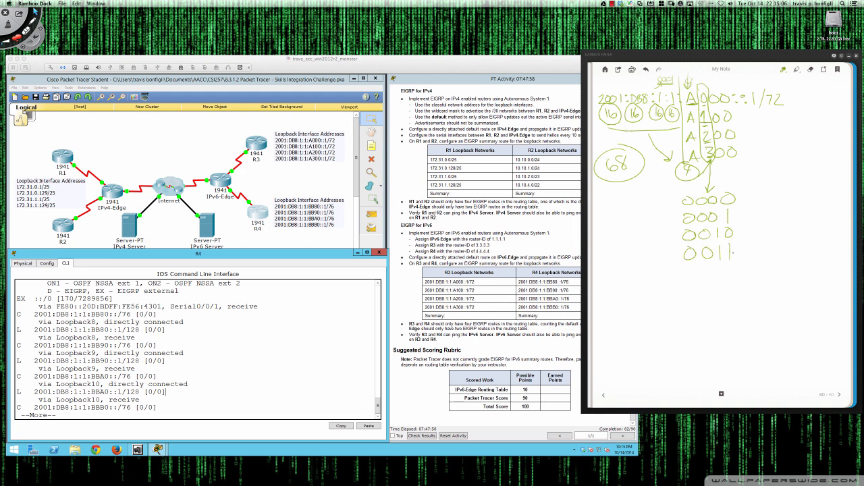
Switch to magenta ink and draw a vertical line separating the two matching bits from the two differing bits
{"action": "right_click", "coordinate": [659, 203]}
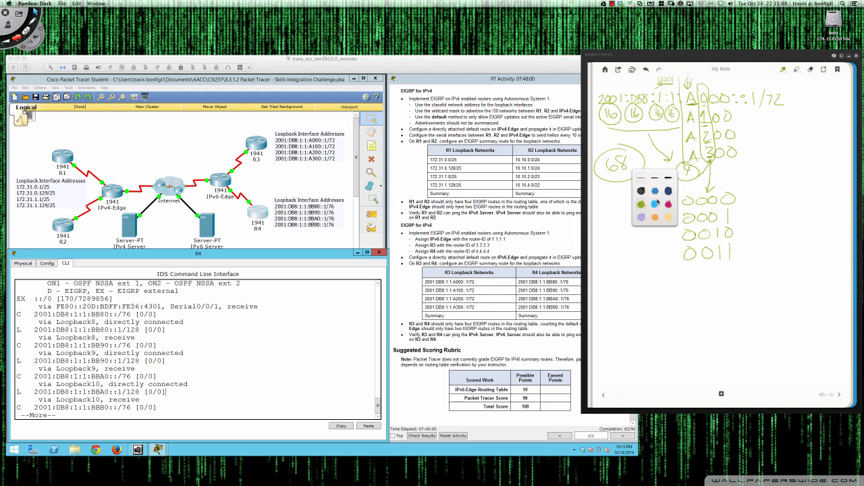
{"action": "left_click", "coordinate": [667, 204]}
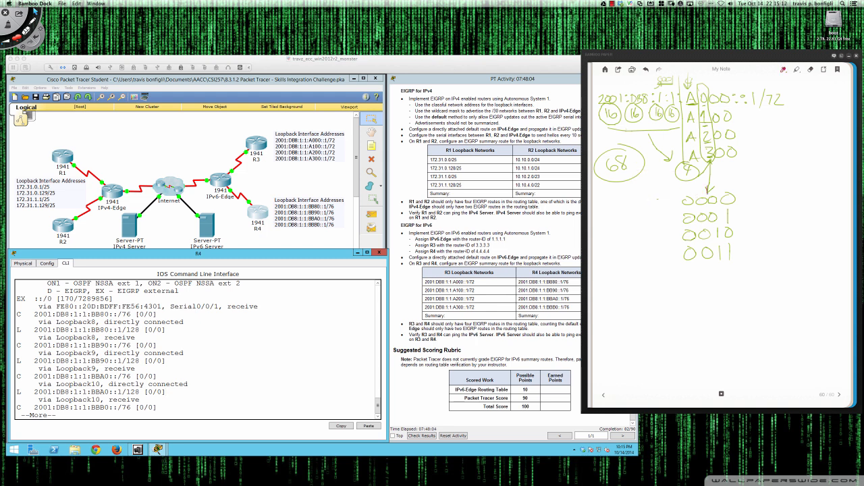
{"action": "left_click_drag", "start_coordinate": [710, 228], "coordinate": [717, 268]}
Label the binary digits with the handwritten note "Nibble (4 bits)"
{"action": "left_click_drag", "start_coordinate": [729, 175], "coordinate": [748, 183]}
{"action": "mouse_move", "coordinate": [751, 168]}
{"action": "left_mouse_down"}
{"action": "mouse_move", "coordinate": [753, 182]}
{"action": "mouse_move", "coordinate": [782, 174]}
{"action": "mouse_move", "coordinate": [783, 182]}
{"action": "left_mouse_up"}
{"action": "left_click_drag", "start_coordinate": [788, 162], "coordinate": [788, 181]}
{"action": "left_click_drag", "start_coordinate": [794, 174], "coordinate": [797, 181]}
{"action": "left_click_drag", "start_coordinate": [794, 171], "coordinate": [800, 171]}
{"action": "left_click_drag", "start_coordinate": [803, 171], "coordinate": [813, 181]}
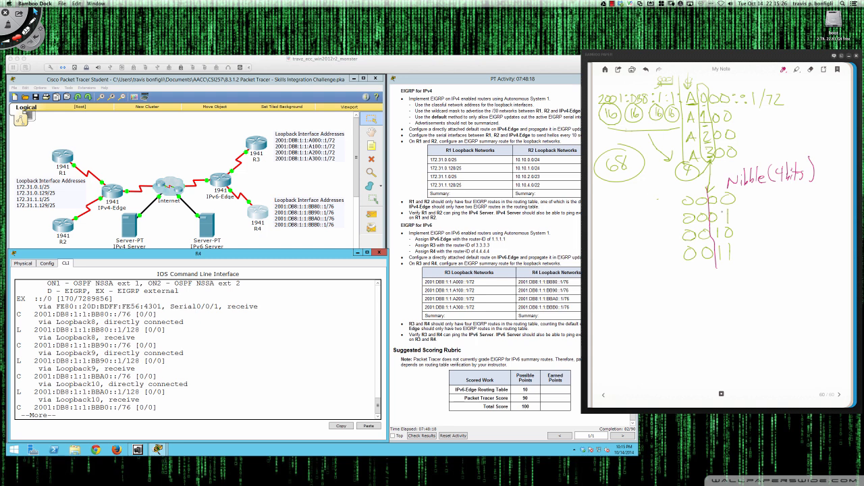
Underline the matching bits, note the prefix length as /70, and add a circled 2²=4 with an arrow to the network list
{"action": "left_click_drag", "start_coordinate": [684, 263], "coordinate": [713, 260]}
{"action": "left_click_drag", "start_coordinate": [620, 304], "coordinate": [613, 320]}
{"action": "left_click_drag", "start_coordinate": [638, 308], "coordinate": [639, 310]}
{"action": "mouse_move", "coordinate": [599, 284]}
{"action": "left_mouse_down"}
{"action": "mouse_move", "coordinate": [600, 297]}
{"action": "mouse_move", "coordinate": [617, 289]}
{"action": "mouse_move", "coordinate": [622, 298]}
{"action": "mouse_move", "coordinate": [624, 287]}
{"action": "mouse_move", "coordinate": [674, 294]}
{"action": "left_mouse_up"}
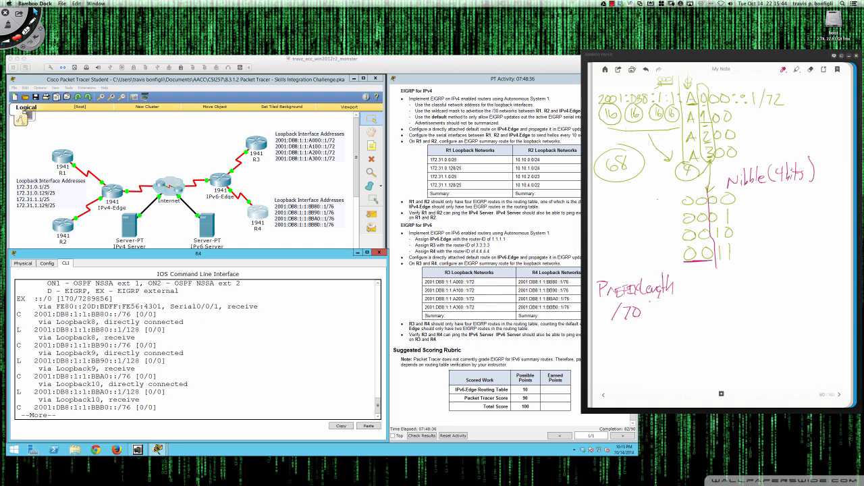
{"action": "left_click_drag", "start_coordinate": [613, 326], "coordinate": [646, 320]}
{"action": "mouse_move", "coordinate": [746, 206]}
{"action": "left_mouse_down"}
{"action": "mouse_move", "coordinate": [755, 217]}
{"action": "mouse_move", "coordinate": [761, 202]}
{"action": "mouse_move", "coordinate": [781, 220]}
{"action": "mouse_move", "coordinate": [738, 193]}
{"action": "mouse_move", "coordinate": [798, 228]}
{"action": "mouse_move", "coordinate": [789, 196]}
{"action": "mouse_move", "coordinate": [788, 220]}
{"action": "left_mouse_up"}
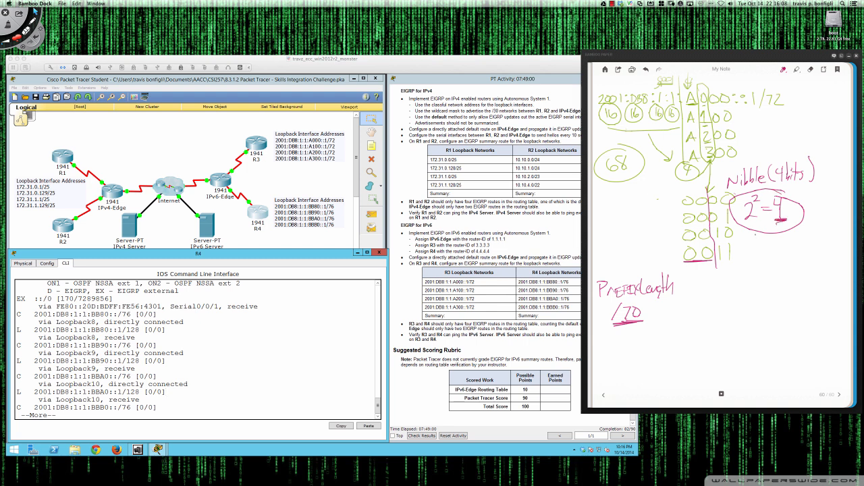
{"action": "mouse_move", "coordinate": [753, 156]}
{"action": "left_mouse_down"}
{"action": "mouse_move", "coordinate": [746, 130]}
{"action": "mouse_move", "coordinate": [758, 129]}
{"action": "left_mouse_up"}
Write the R3 summary route 2001:DB8:1:1:A000::/70 under the prefix length and circle it
{"action": "mouse_move", "coordinate": [614, 336]}
{"action": "left_mouse_down"}
{"action": "mouse_move", "coordinate": [623, 345]}
{"action": "mouse_move", "coordinate": [627, 335]}
{"action": "mouse_move", "coordinate": [696, 343]}
{"action": "mouse_move", "coordinate": [717, 335]}
{"action": "left_mouse_up"}
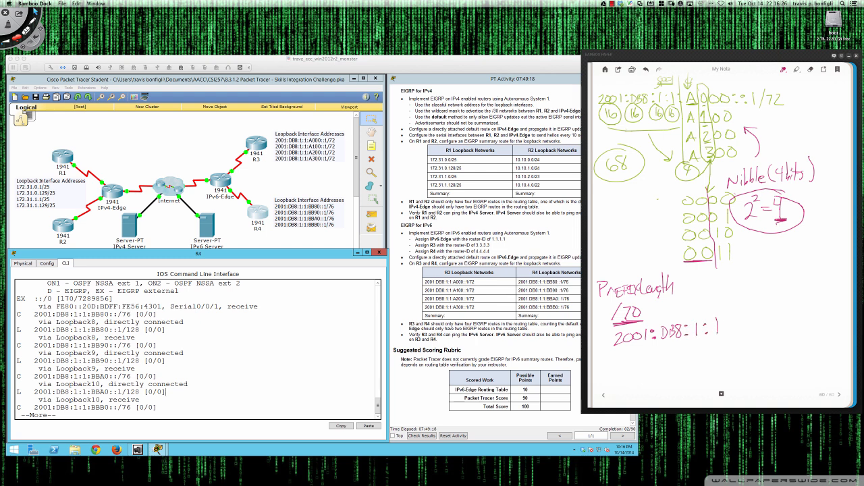
{"action": "left_click", "coordinate": [734, 325]}
{"action": "mouse_move", "coordinate": [730, 330]}
{"action": "left_mouse_down"}
{"action": "mouse_move", "coordinate": [741, 331]}
{"action": "mouse_move", "coordinate": [747, 316]}
{"action": "mouse_move", "coordinate": [763, 326]}
{"action": "mouse_move", "coordinate": [768, 315]}
{"action": "left_mouse_up"}
{"action": "mouse_move", "coordinate": [805, 305]}
{"action": "left_mouse_down"}
{"action": "mouse_move", "coordinate": [795, 325]}
{"action": "mouse_move", "coordinate": [807, 324]}
{"action": "left_mouse_up"}
{"action": "mouse_move", "coordinate": [817, 312]}
{"action": "left_mouse_down"}
{"action": "mouse_move", "coordinate": [813, 319]}
{"action": "mouse_move", "coordinate": [818, 312]}
{"action": "mouse_move", "coordinate": [757, 299]}
{"action": "mouse_move", "coordinate": [608, 302]}
{"action": "mouse_move", "coordinate": [616, 360]}
{"action": "mouse_move", "coordinate": [806, 340]}
{"action": "mouse_move", "coordinate": [840, 326]}
{"action": "mouse_move", "coordinate": [837, 299]}
{"action": "mouse_move", "coordinate": [818, 297]}
{"action": "left_mouse_up"}
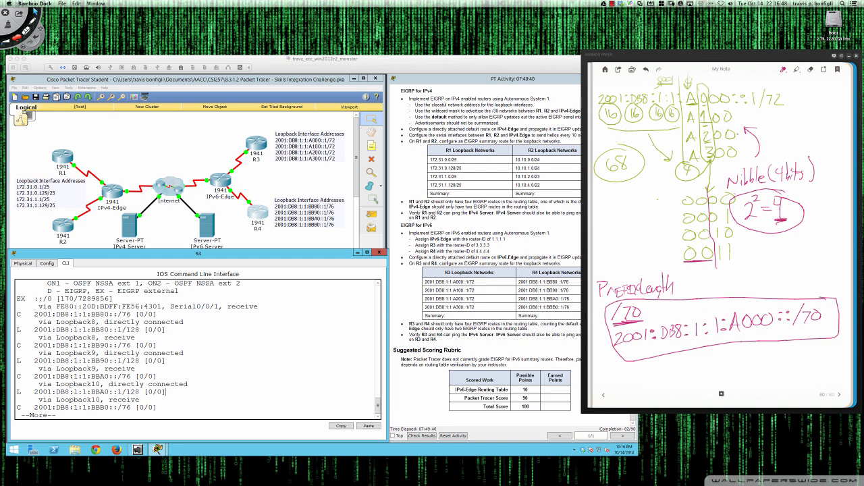
Switch back to Packet Tracer and exit the routing table listings on R4 and R3 to their configuration prompts
{"action": "left_click", "coordinate": [468, 166]}
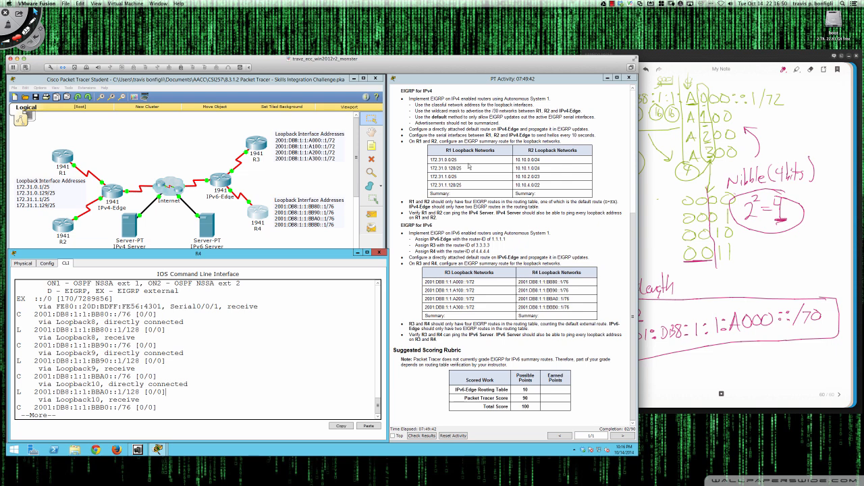
{"action": "key", "text": "q"}
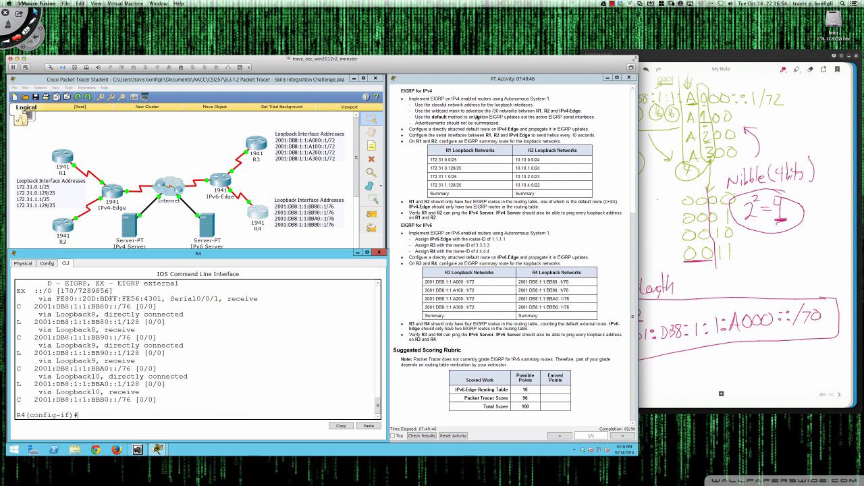
{"action": "left_click", "coordinate": [259, 142]}
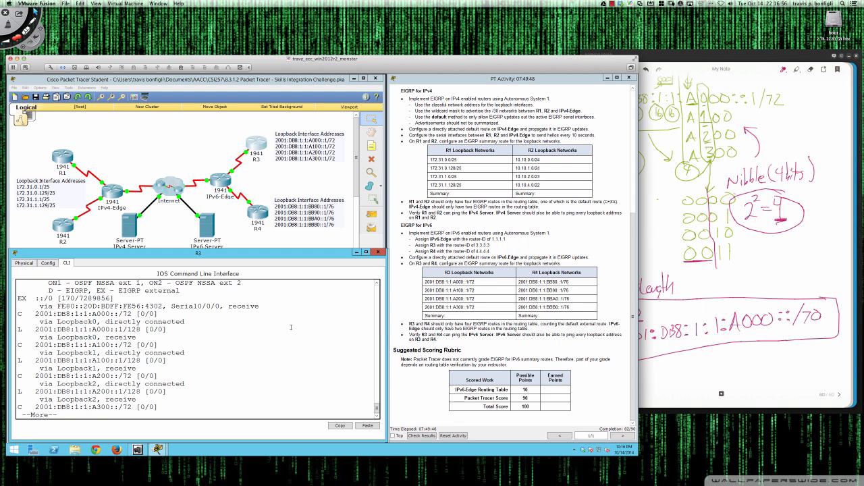
{"action": "key", "text": "q"}
{"action": "key", "text": "Return"}
{"action": "key", "text": "Return"}
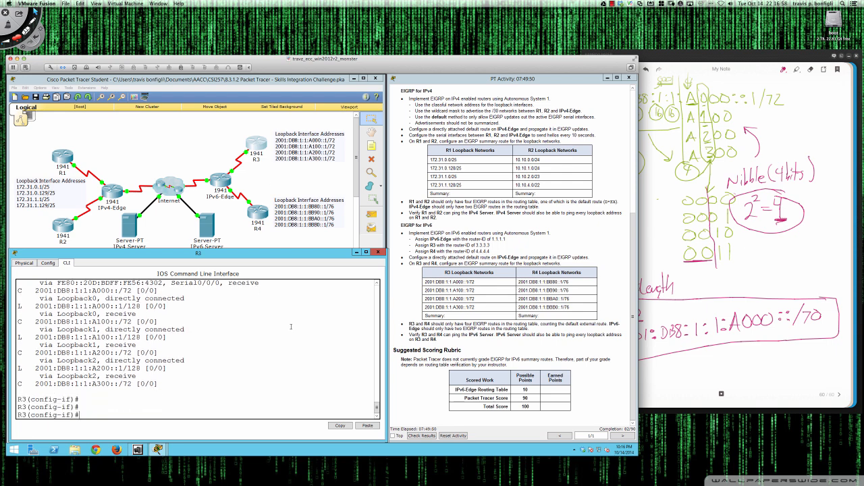
On R3's interface s0/0/0, configure the EIGRP 1 IPv6 summary address 2001:db8:1:1:a000::/70
{"action": "type", "text": "int s0/0/0"}
{"action": "key", "text": "Return"}
{"action": "type", "text": "ipv6 sum"}
{"action": "key", "text": "Tab"}
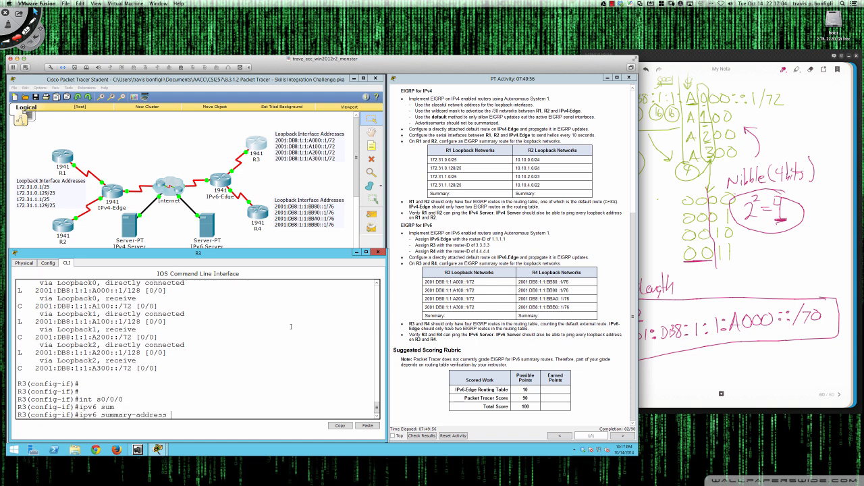
{"action": "type", "text": "?"}
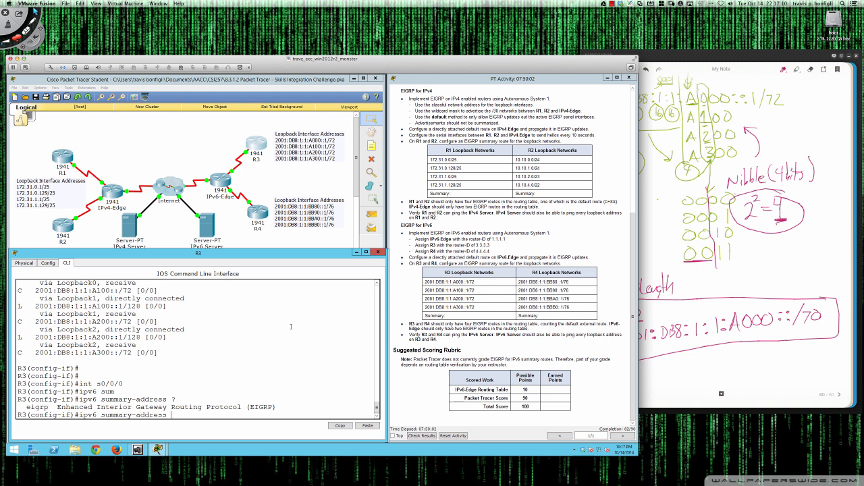
{"action": "type", "text": "ei"}
{"action": "key", "text": "Tab"}
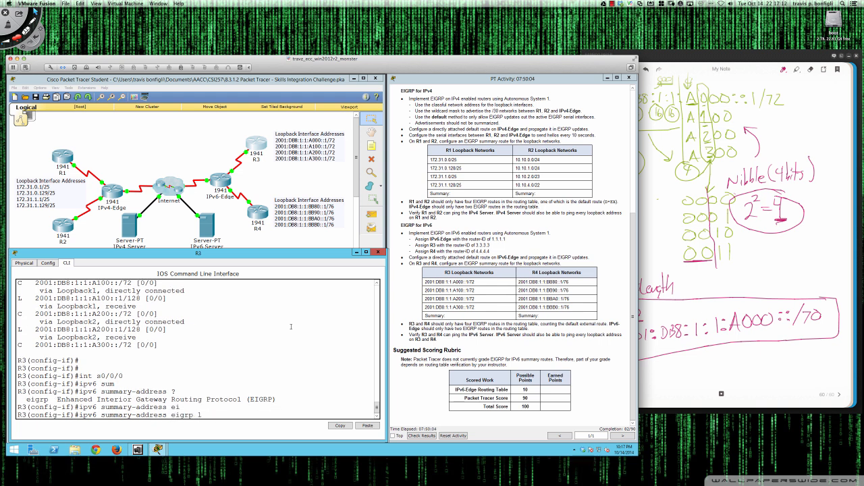
{"action": "type", "text": "1 ?"}
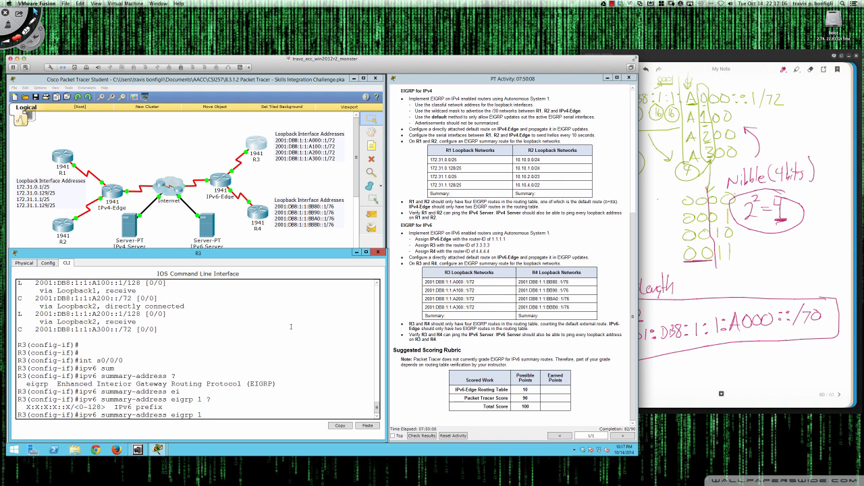
{"action": "type", "text": "2001:db8:1:1:a000::/70"}
{"action": "key", "text": "Return"}
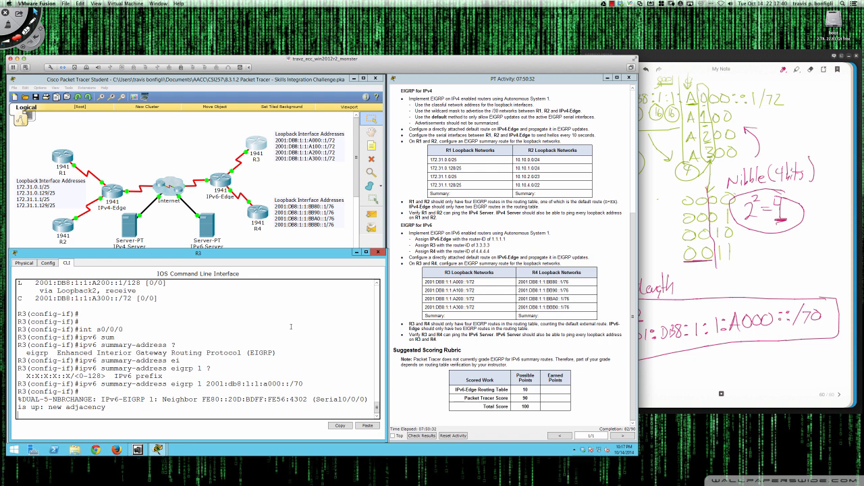
Remove the 2001:db8:1:1:a000::/70 EIGRP 1 summary address from R3's serial interface
{"action": "left_click", "coordinate": [695, 277]}
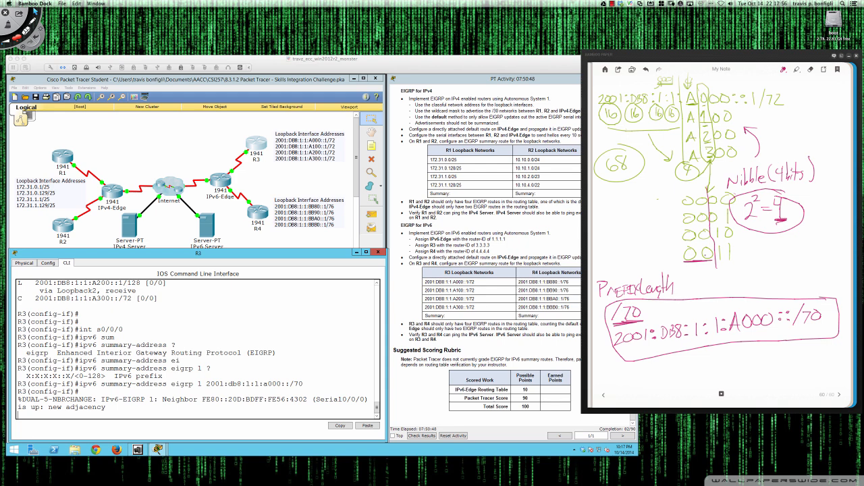
{"action": "left_click", "coordinate": [320, 333]}
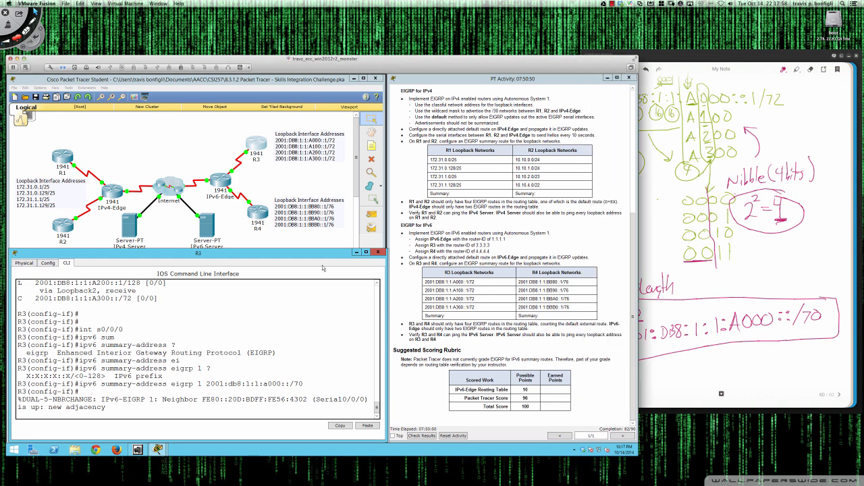
{"action": "key", "text": "Return"}
{"action": "key", "text": "Return"}
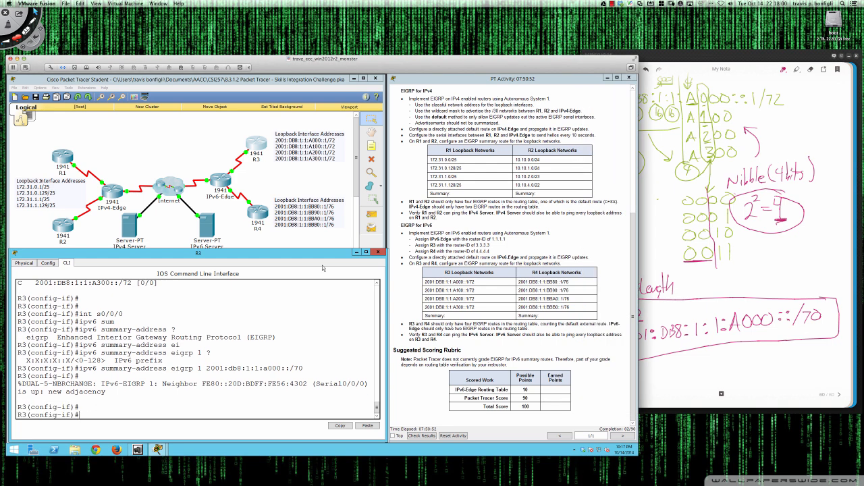
{"action": "key", "text": "Up"}
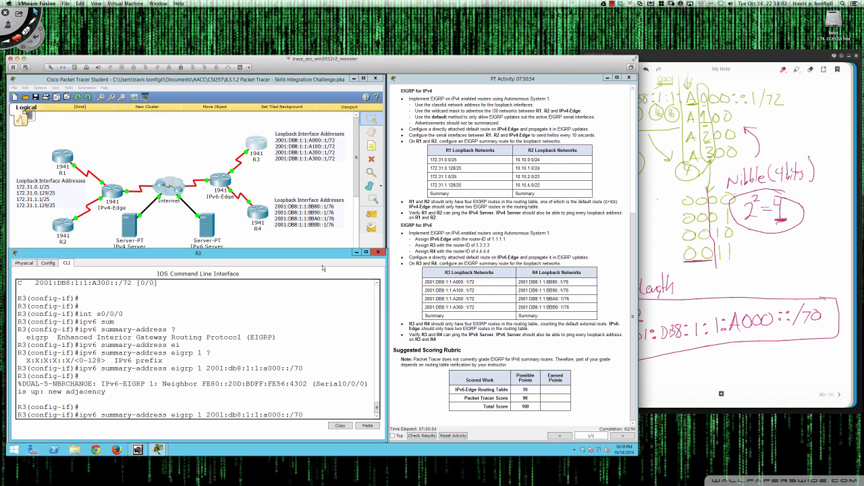
{"action": "key", "text": "ctrl+a"}
{"action": "type", "text": "no"}
{"action": "key", "text": "Return"}
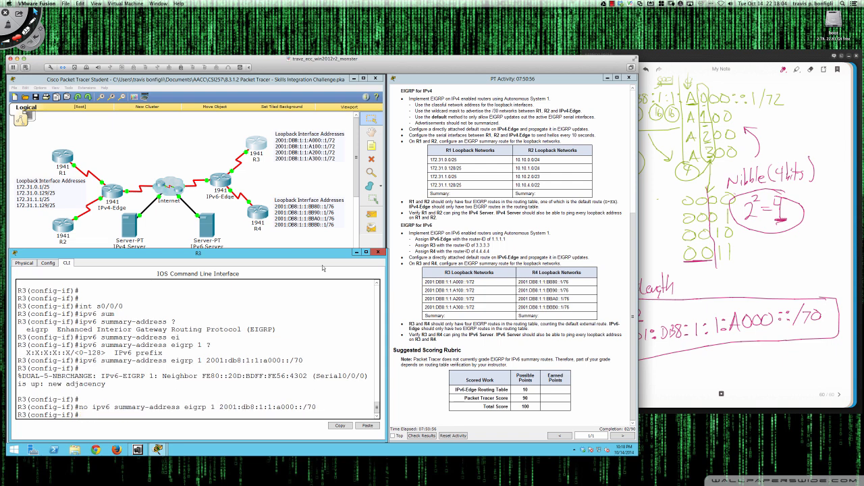
{"action": "key", "text": "Return"}
{"action": "key", "text": "Return"}
{"action": "key", "text": "Return"}
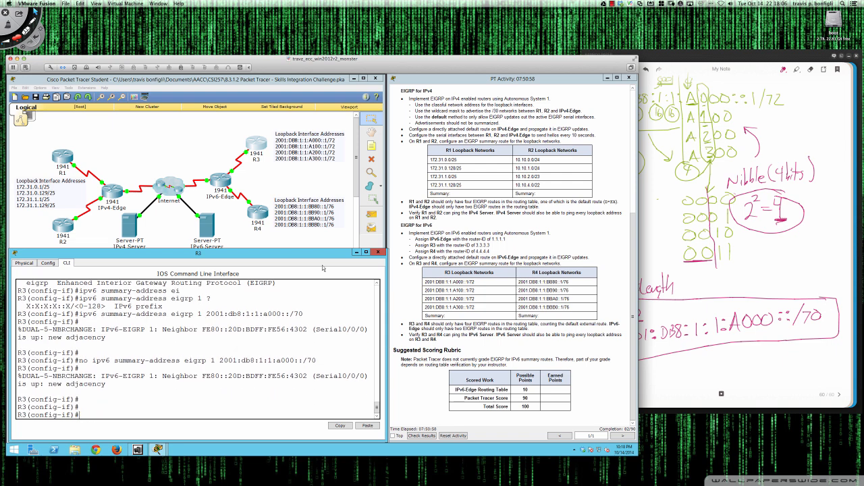
{"action": "key", "text": "Return"}
{"action": "key", "text": "Return"}
{"action": "key", "text": "Return"}
Reapply the EIGRP 1 IPv6 summary address 2001:db8:1:1:a000::/70 on R3's serial interface
{"action": "key", "text": "Up"}
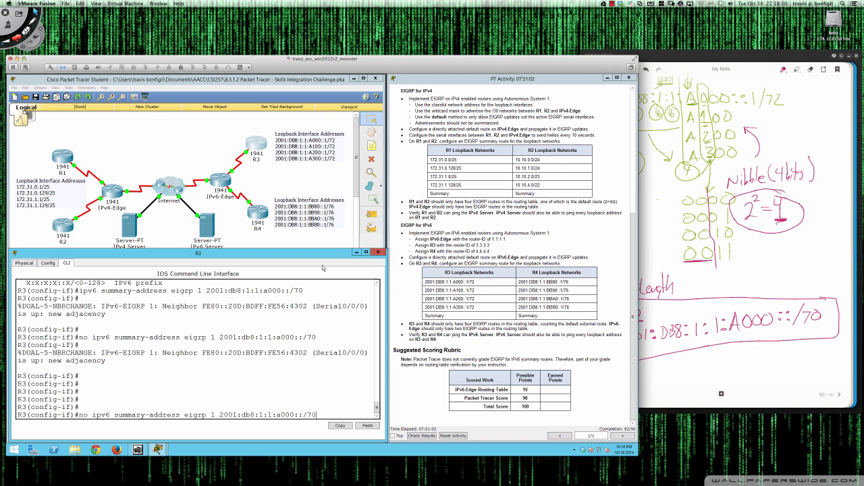
{"action": "key", "text": "Up"}
{"action": "key", "text": "Return"}
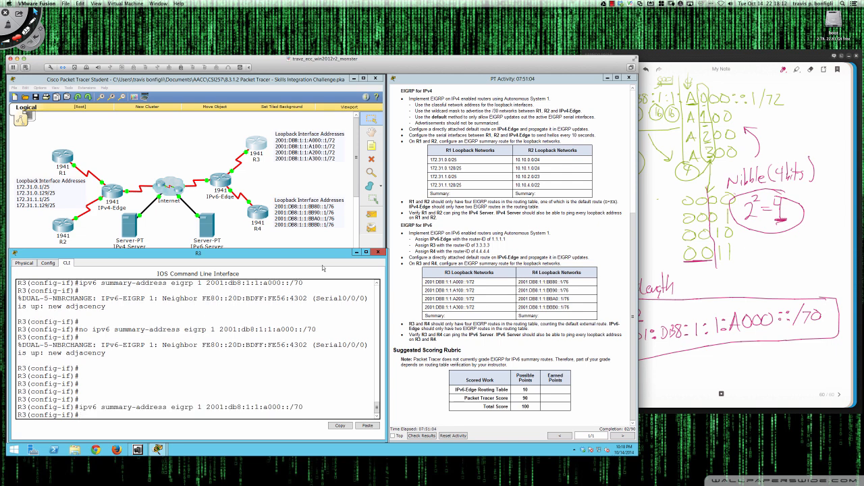
{"action": "key", "text": "Return"}
{"action": "key", "text": "Return"}
{"action": "key", "text": "Return"}
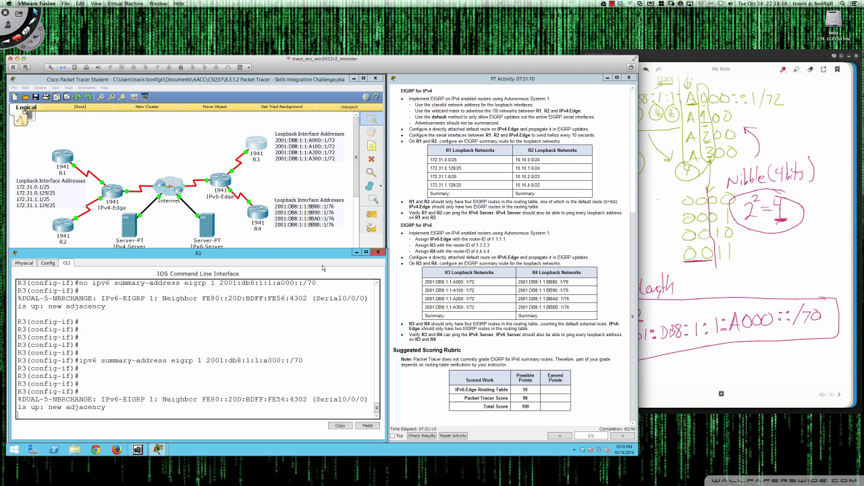
{"action": "key", "text": "Return"}
{"action": "key", "text": "Return"}
{"action": "key", "text": "Return"}
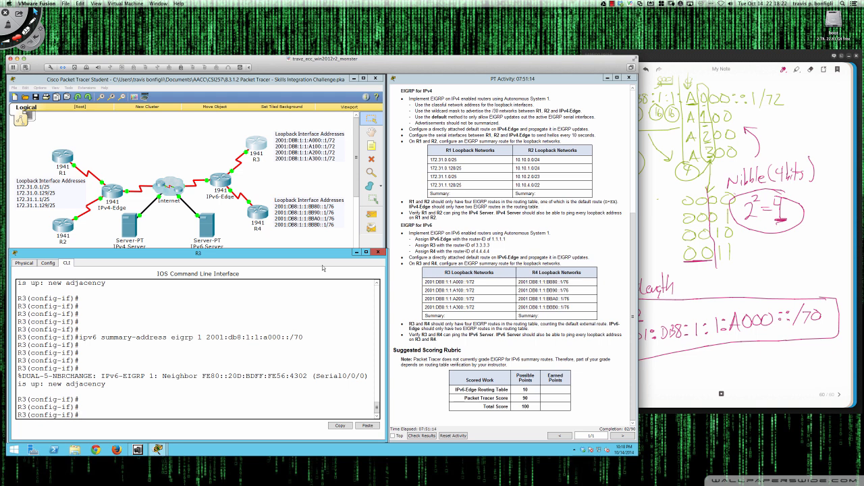
Check the activity results, review the assessment items for all routers down to R3 and R4, and close the results
{"action": "left_click", "coordinate": [420, 436]}
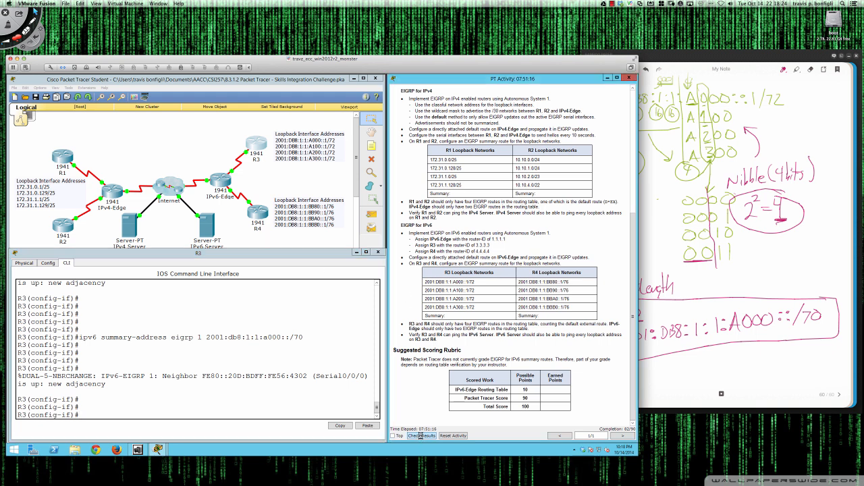
{"action": "left_click", "coordinate": [76, 125]}
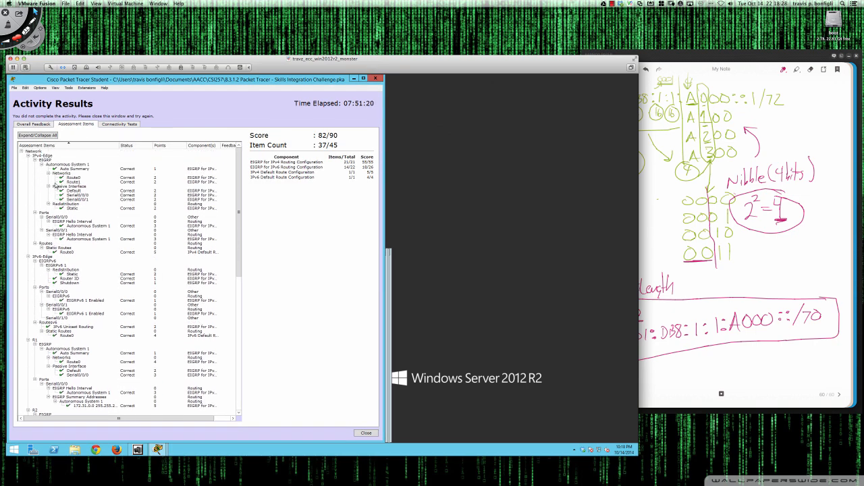
{"action": "scroll", "coordinate": [71, 275], "scroll_direction": "down", "scroll_amount": 5}
{"action": "scroll", "coordinate": [70, 276], "scroll_direction": "down", "scroll_amount": 7}
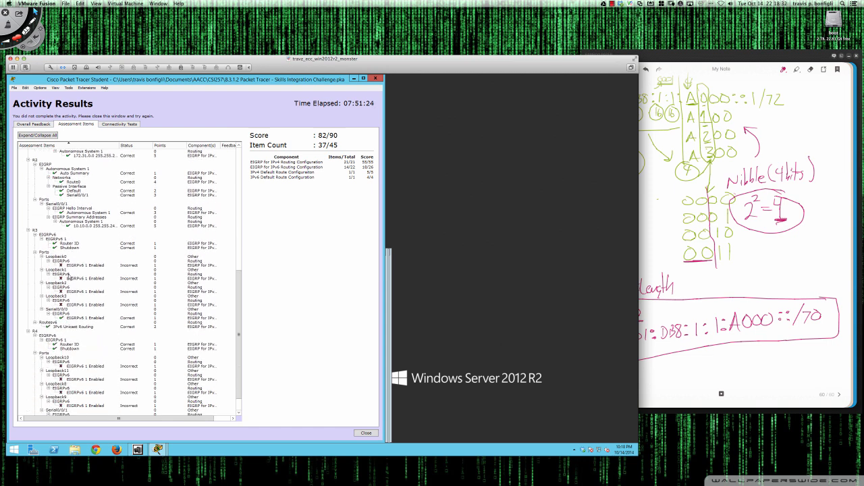
{"action": "scroll", "coordinate": [68, 273], "scroll_direction": "down", "scroll_amount": 1}
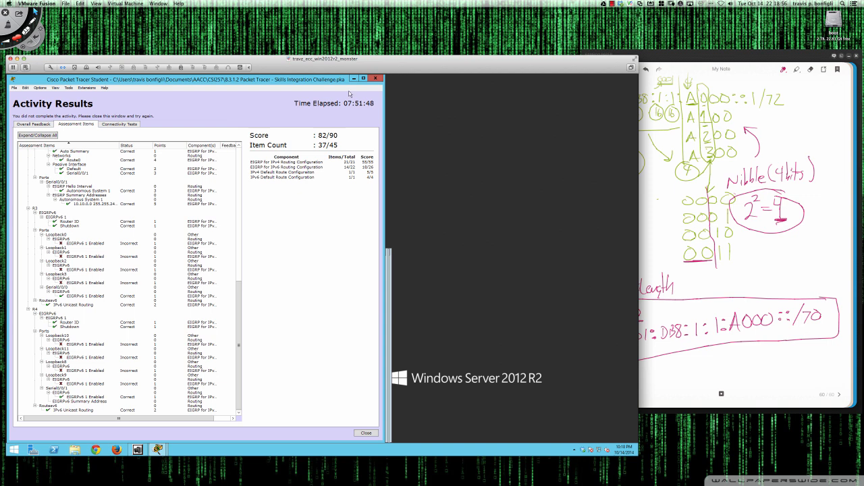
{"action": "left_click", "coordinate": [375, 78]}
{"action": "left_click_drag", "start_coordinate": [354, 95], "coordinate": [539, 82]}
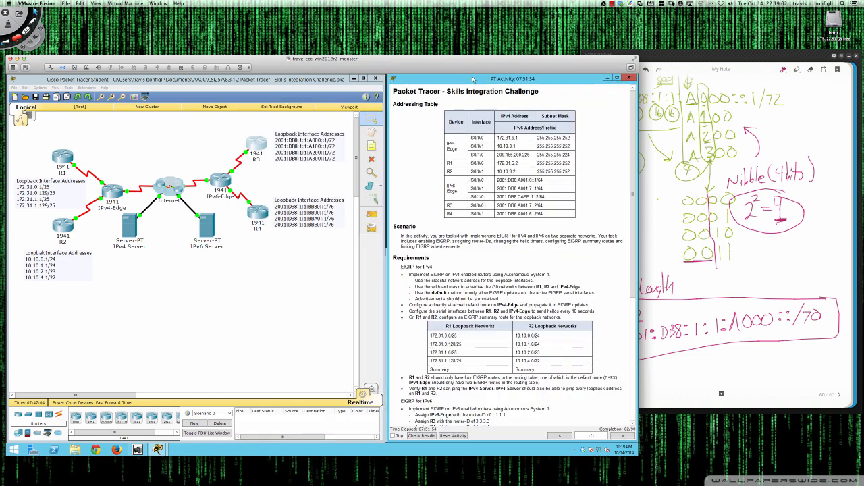
Show R3's running configuration and page through it to examine the loopback interfaces
{"action": "left_click", "coordinate": [258, 145]}
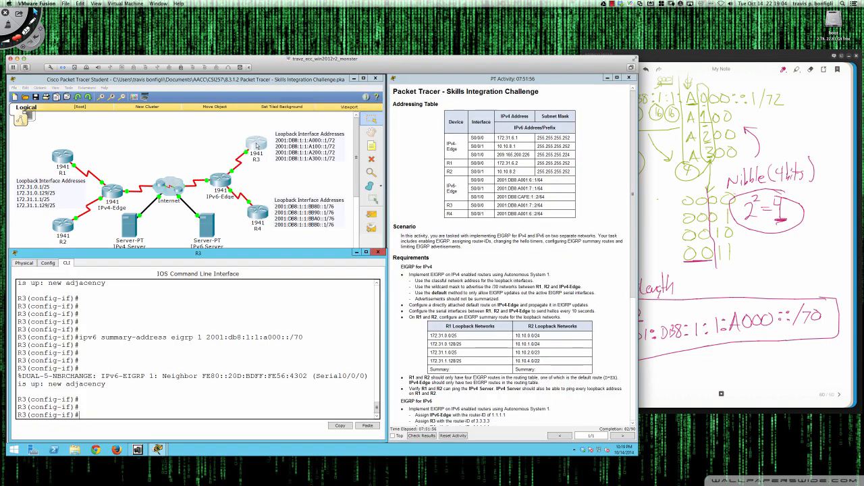
{"action": "type", "text": "do sh run"}
{"action": "key", "text": "Return"}
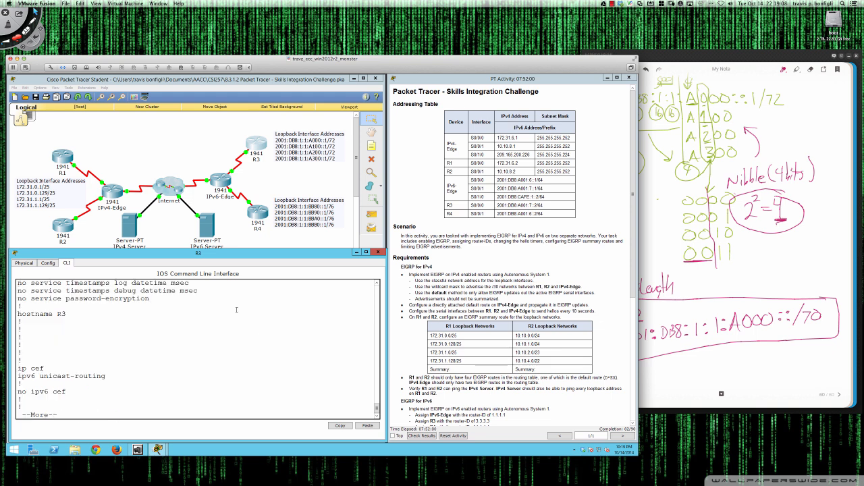
{"action": "key", "text": "space"}
{"action": "key", "text": "Return"}
{"action": "key", "text": "Return"}
{"action": "key", "text": "Return"}
{"action": "key", "text": "Return"}
{"action": "key", "text": "Return"}
{"action": "key", "text": "Return"}
{"action": "key", "text": "Return"}
{"action": "key", "text": "Return"}
{"action": "key", "text": "Return"}
{"action": "key", "text": "Return"}
{"action": "key", "text": "Return"}
{"action": "key", "text": "Return"}
{"action": "key", "text": "Return"}
{"action": "key", "text": "Return"}
{"action": "key", "text": "Return"}
{"action": "key", "text": "Return"}
{"action": "key", "text": "Return"}
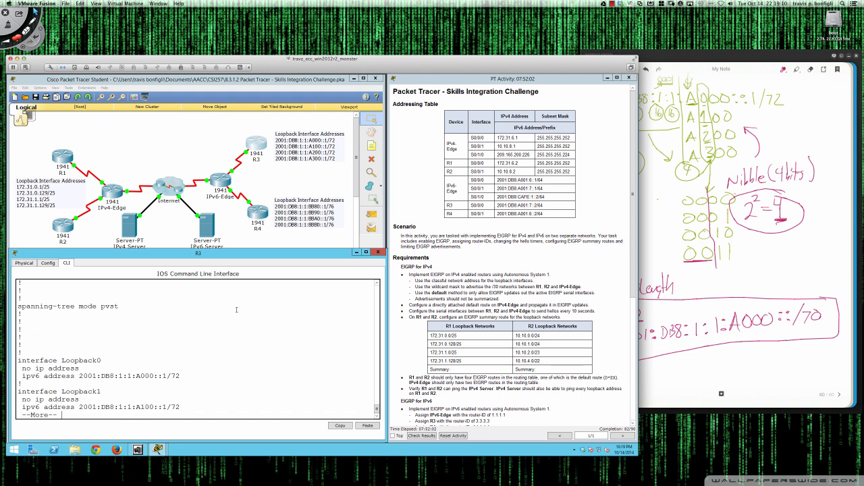
{"action": "key", "text": "Return"}
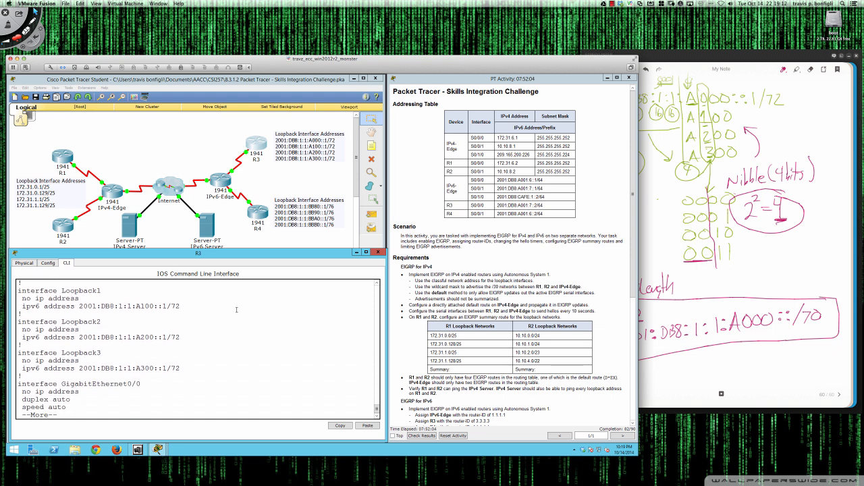
{"action": "key", "text": "Return"}
Quit the configuration listing and enable IPv6 EIGRP 1 on R3's Loopback0 interface
{"action": "type", "text": "qint lo"}
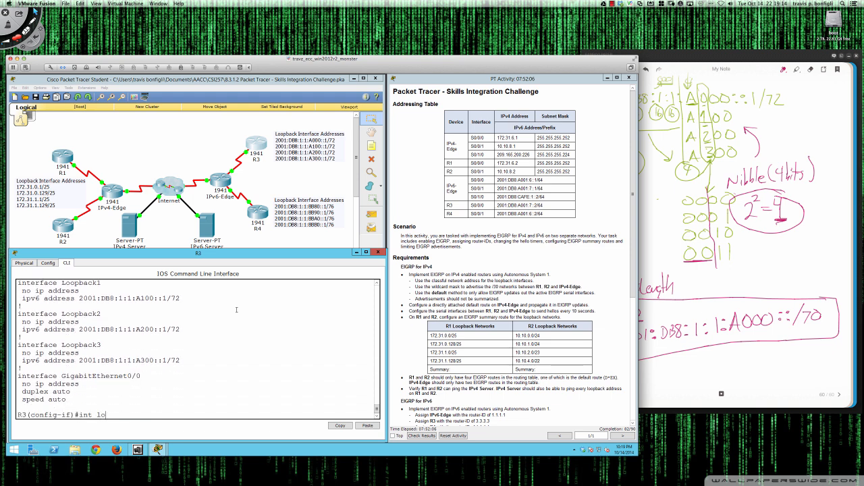
{"action": "type", "text": "0"}
{"action": "key", "text": "Return"}
{"action": "type", "text": "ipv6 ei"}
{"action": "key", "text": "Tab"}
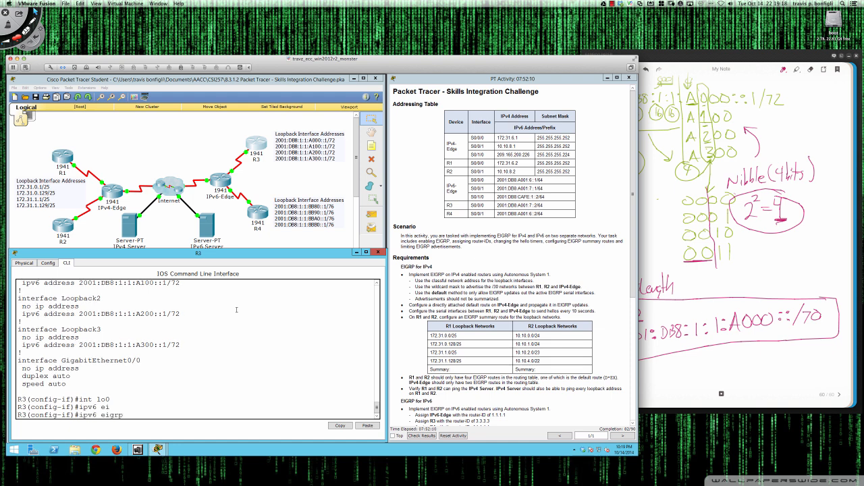
{"action": "type", "text": "1"}
{"action": "key", "text": "Return"}
Enable IPv6 EIGRP 1 on R3's Loopback1 interface
{"action": "type", "text": "int lo1"}
{"action": "key", "text": "Return"}
{"action": "type", "text": "ipv6 eigrp"}
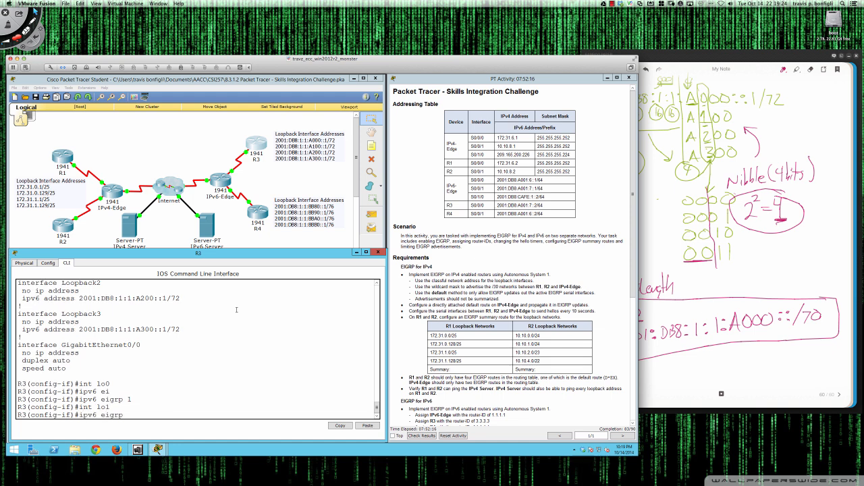
{"action": "type", "text": " 1"}
{"action": "key", "text": "Return"}
Enable IPv6 EIGRP 1 on R3's Loopback2 interface
{"action": "type", "text": "int lo2"}
{"action": "key", "text": "Return"}
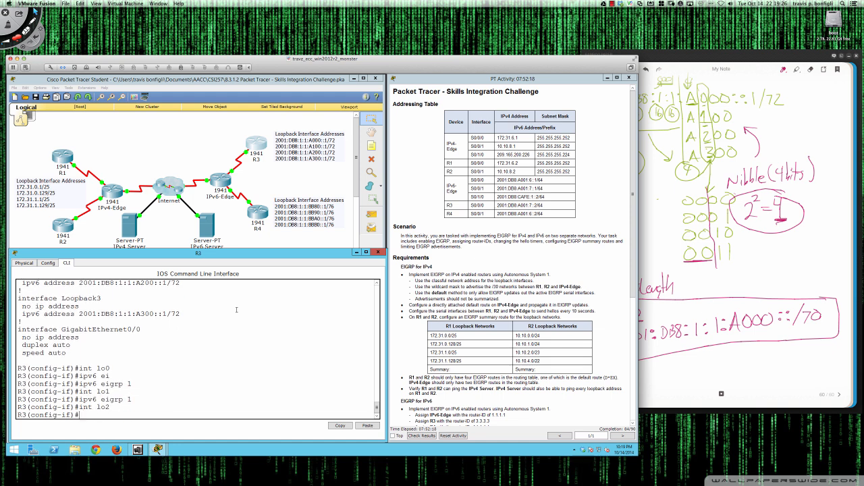
{"action": "type", "text": "ipv6 eig"}
{"action": "key", "text": "Tab"}
{"action": "type", "text": "1"}
{"action": "key", "text": "Return"}
Enable IPv6 EIGRP 1 on R3's Loopback3 interface
{"action": "type", "text": "int lo"}
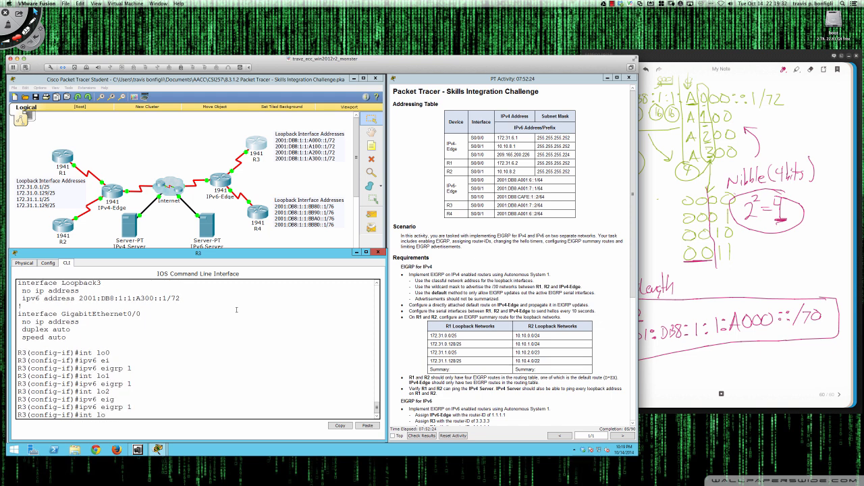
{"action": "type", "text": "3"}
{"action": "key", "text": "Return"}
{"action": "type", "text": "ei"}
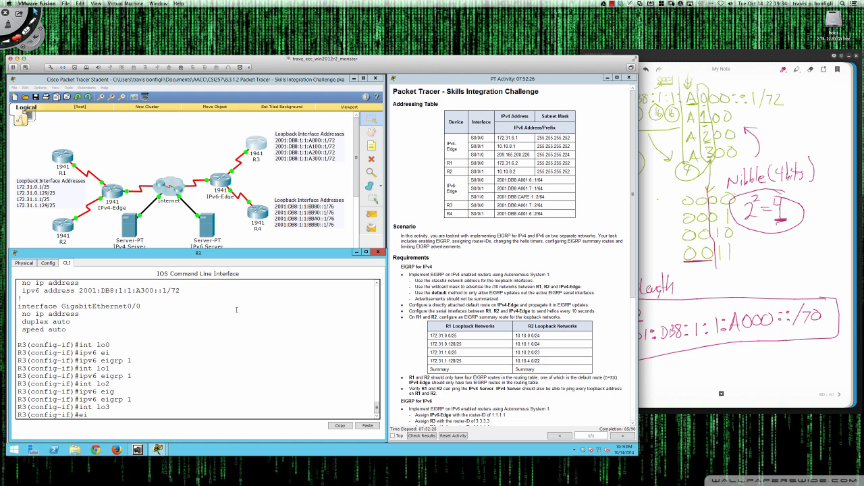
{"action": "key", "text": "BackSpace"}
{"action": "type", "text": "ipv6 eigrp 1"}
{"action": "key", "text": "Return"}
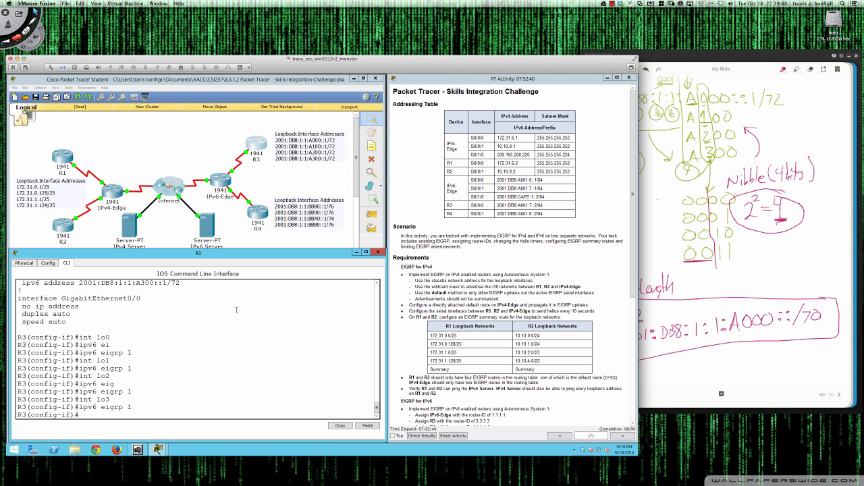
{"action": "key", "text": "Return"}
{"action": "key", "text": "Return"}
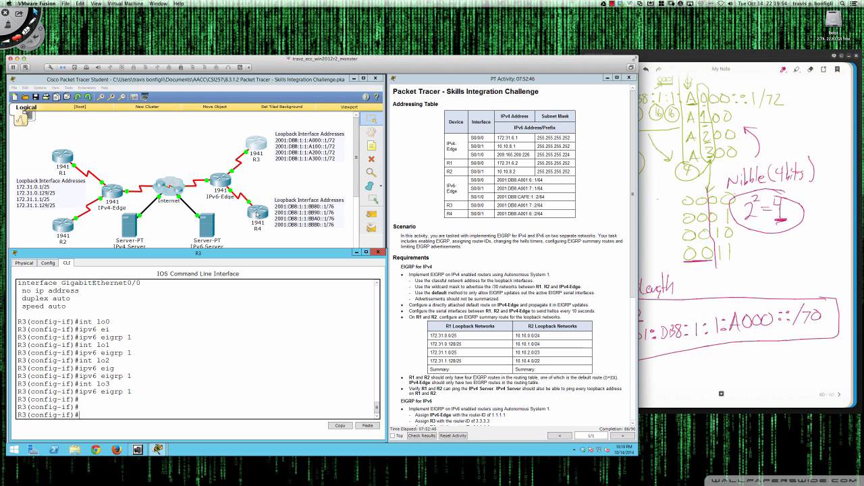
Open R4's command line and enter configuration of its serial interface s0/0/1
{"action": "left_click", "coordinate": [257, 215]}
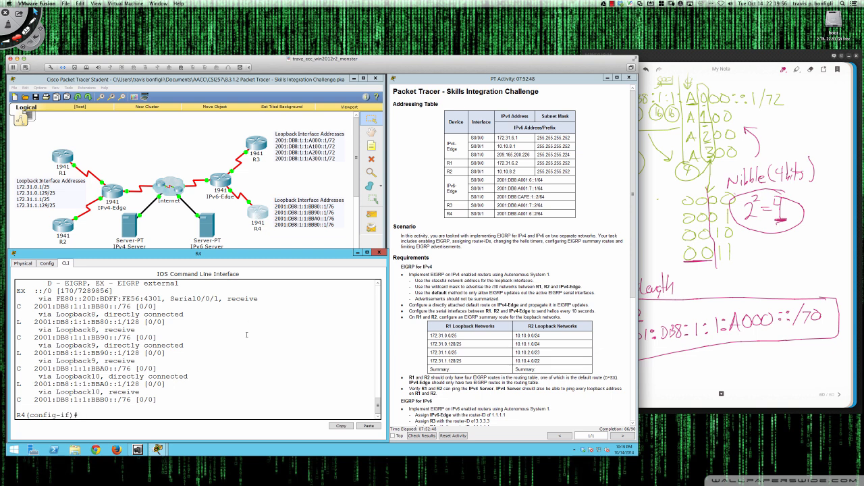
{"action": "key", "text": "Return"}
{"action": "key", "text": "Return"}
{"action": "key", "text": "Return"}
{"action": "key", "text": "Return"}
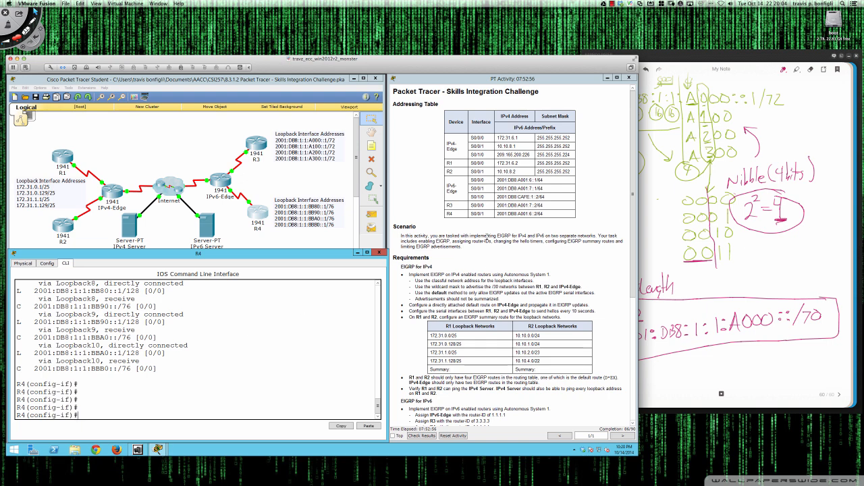
{"action": "scroll", "coordinate": [516, 273], "scroll_direction": "down", "scroll_amount": 5}
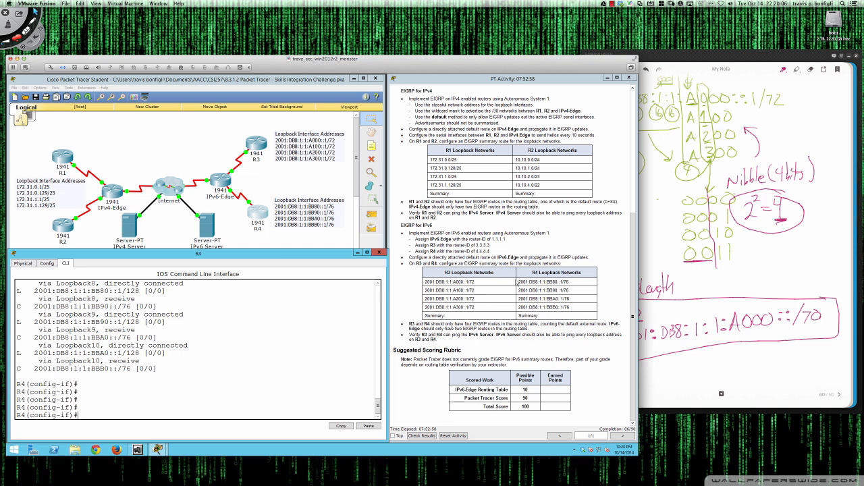
{"action": "left_click", "coordinate": [297, 366]}
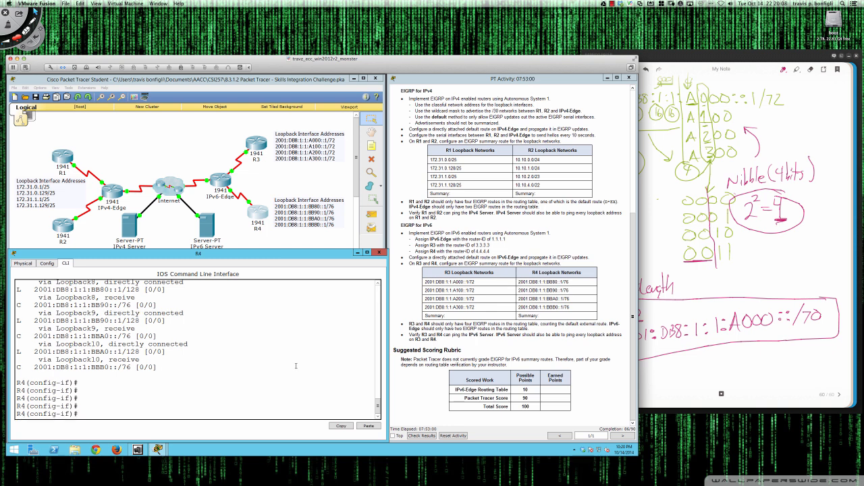
{"action": "type", "text": "int s0/0/1"}
{"action": "key", "text": "Return"}
Begin R4's IPv6 summary-address command for EIGRP 1 with the prefix portion 2001:db8:1:1:, leaving it unsubmitted
{"action": "type", "text": "ipv6 sum"}
{"action": "key", "text": "Tab"}
{"action": "type", "text": "e"}
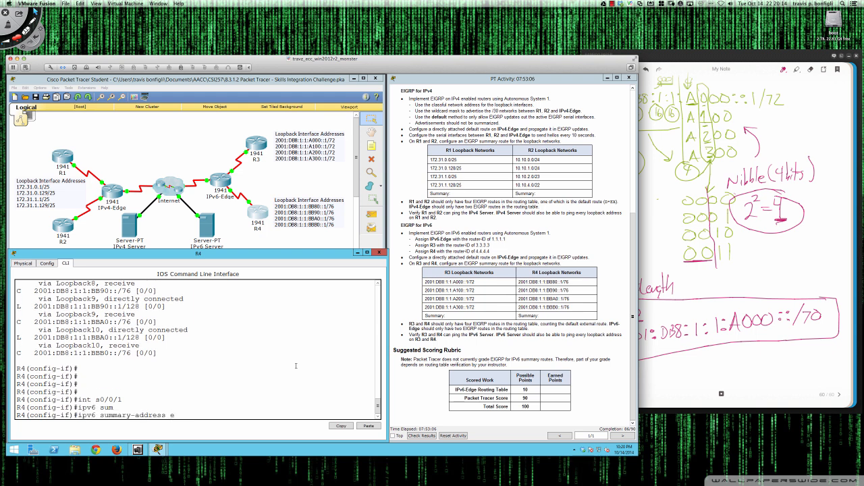
{"action": "key", "text": "Tab"}
{"action": "type", "text": "1 2001:db"}
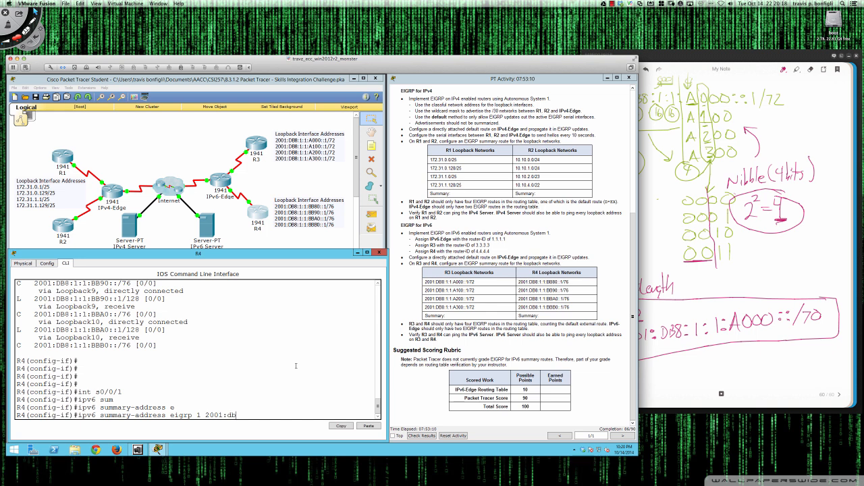
{"action": "type", "text": "8:1:1:"}
Switch to the Bamboo notes and, on a blank page, list R4's loopback networks 2001:DB8:1:1:BB80::1/76, BB90, BBA0 and BBB0 above a line
{"action": "left_click", "coordinate": [707, 245]}
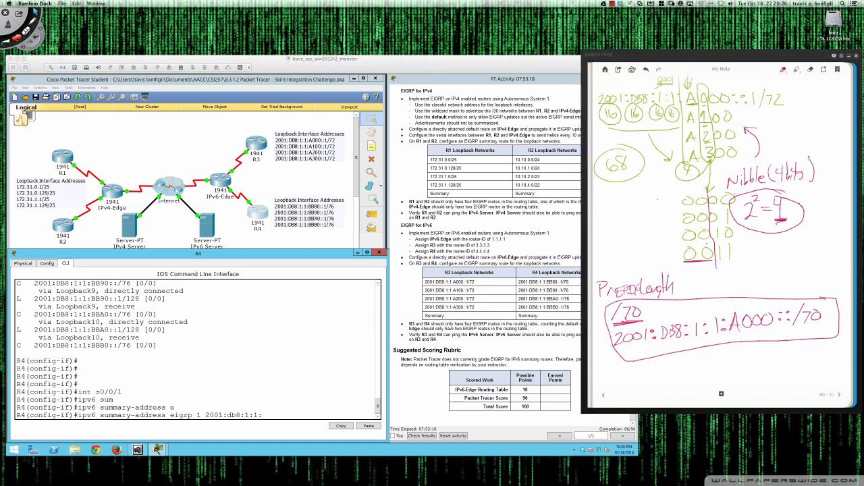
{"action": "left_click", "coordinate": [840, 394]}
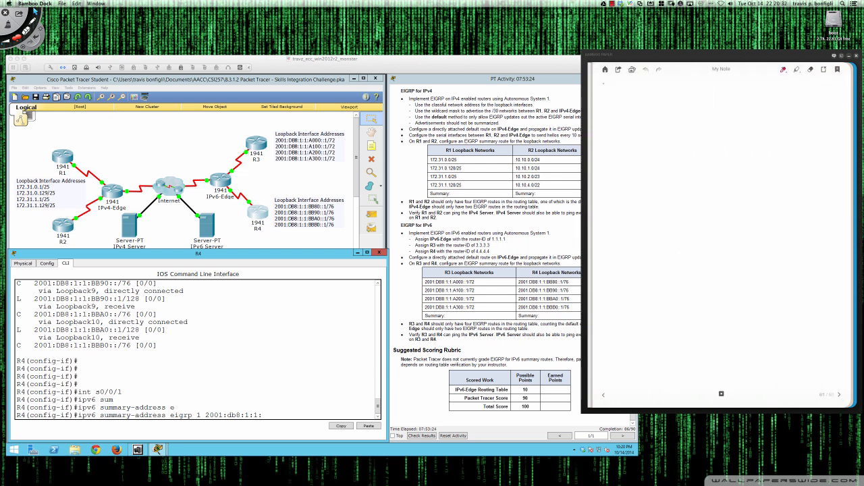
{"action": "left_click_drag", "start_coordinate": [598, 97], "coordinate": [658, 103]}
{"action": "left_click_drag", "start_coordinate": [687, 94], "coordinate": [686, 104]}
{"action": "left_click_drag", "start_coordinate": [698, 94], "coordinate": [706, 103]}
{"action": "mouse_move", "coordinate": [707, 95]}
{"action": "left_mouse_down"}
{"action": "mouse_move", "coordinate": [724, 94]}
{"action": "mouse_move", "coordinate": [708, 121]}
{"action": "mouse_move", "coordinate": [726, 113]}
{"action": "left_mouse_up"}
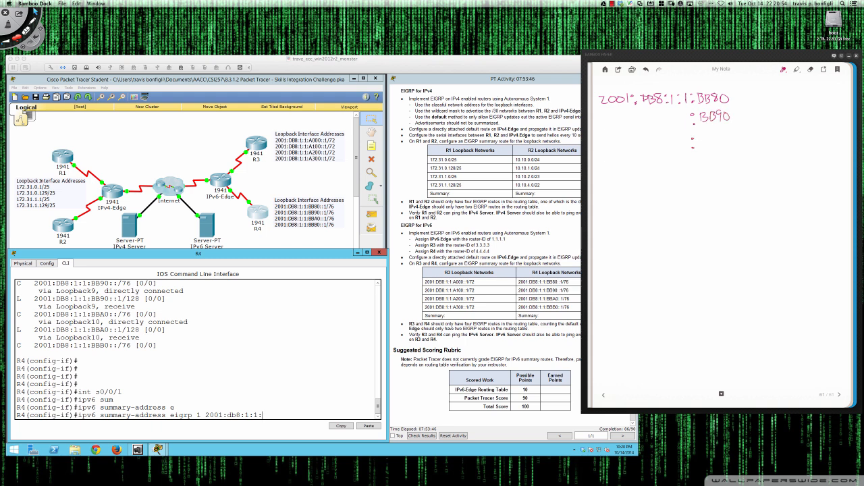
{"action": "mouse_move", "coordinate": [701, 139]}
{"action": "left_mouse_down"}
{"action": "mouse_move", "coordinate": [701, 147]}
{"action": "mouse_move", "coordinate": [730, 136]}
{"action": "mouse_move", "coordinate": [702, 163]}
{"action": "mouse_move", "coordinate": [710, 164]}
{"action": "left_mouse_up"}
{"action": "left_click", "coordinate": [698, 163]}
{"action": "mouse_move", "coordinate": [716, 154]}
{"action": "left_mouse_down"}
{"action": "mouse_move", "coordinate": [717, 165]}
{"action": "mouse_move", "coordinate": [729, 154]}
{"action": "left_mouse_up"}
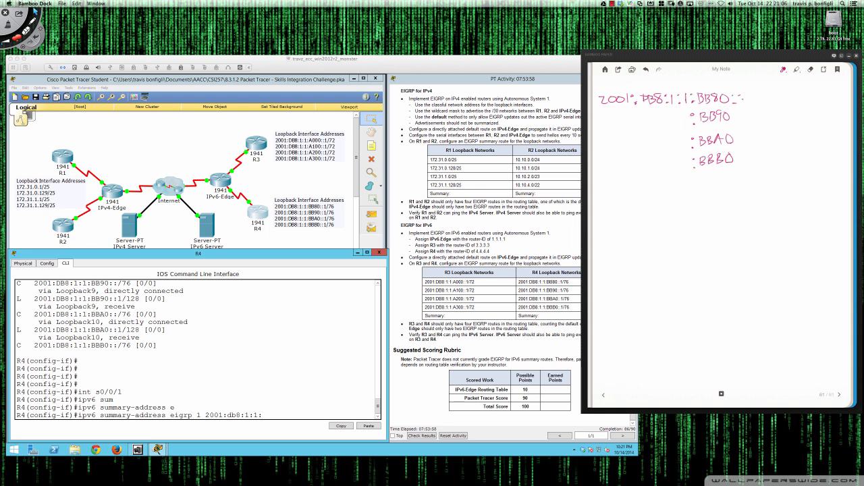
{"action": "left_click_drag", "start_coordinate": [760, 96], "coordinate": [769, 100]}
{"action": "left_click_drag", "start_coordinate": [666, 175], "coordinate": [755, 171]}
Mark 16 bits under each of the first four groups, divide the networks after BB, and note 64, 8 and a circled 72
{"action": "mouse_move", "coordinate": [611, 108]}
{"action": "left_mouse_down"}
{"action": "mouse_move", "coordinate": [611, 116]}
{"action": "mouse_move", "coordinate": [647, 117]}
{"action": "left_mouse_up"}
{"action": "mouse_move", "coordinate": [653, 110]}
{"action": "left_mouse_down"}
{"action": "mouse_move", "coordinate": [681, 112]}
{"action": "mouse_move", "coordinate": [689, 88]}
{"action": "left_mouse_up"}
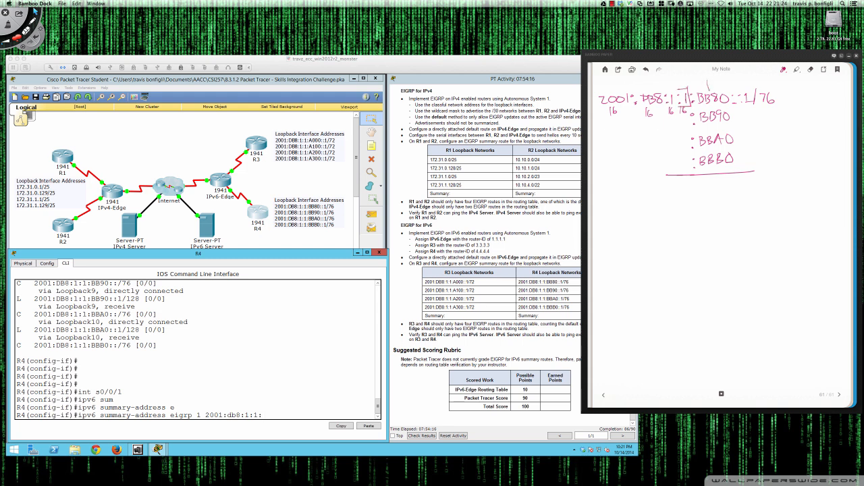
{"action": "left_click_drag", "start_coordinate": [710, 96], "coordinate": [716, 132]}
{"action": "left_click_drag", "start_coordinate": [713, 166], "coordinate": [715, 186]}
{"action": "mouse_move", "coordinate": [707, 175]}
{"action": "left_mouse_down"}
{"action": "mouse_move", "coordinate": [705, 187]}
{"action": "mouse_move", "coordinate": [709, 173]}
{"action": "left_mouse_up"}
{"action": "left_click_drag", "start_coordinate": [625, 140], "coordinate": [631, 144]}
{"action": "left_click_drag", "start_coordinate": [625, 150], "coordinate": [643, 144]}
{"action": "left_click_drag", "start_coordinate": [650, 133], "coordinate": [656, 141]}
{"action": "left_click_drag", "start_coordinate": [656, 131], "coordinate": [655, 145]}
{"action": "mouse_move", "coordinate": [696, 185]}
{"action": "left_mouse_down"}
{"action": "mouse_move", "coordinate": [660, 161]}
{"action": "mouse_move", "coordinate": [626, 189]}
{"action": "mouse_move", "coordinate": [643, 188]}
{"action": "mouse_move", "coordinate": [654, 173]}
{"action": "left_mouse_up"}
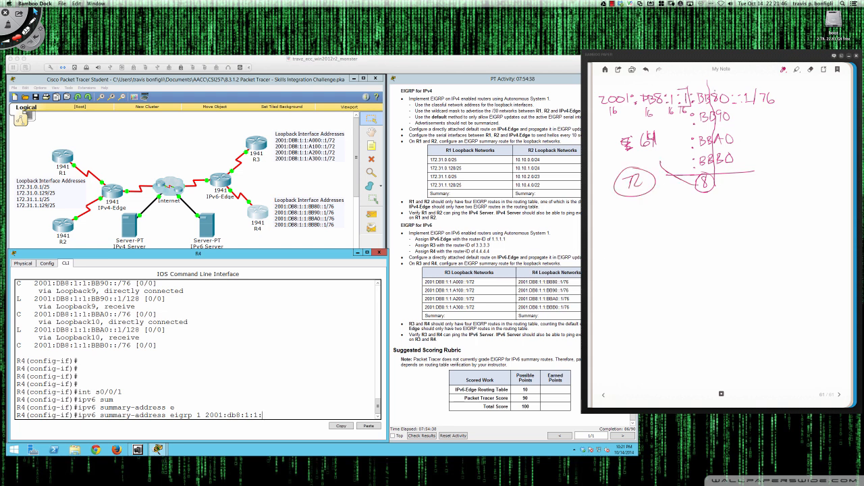
Box the differing third hex digit across the four listed networks and retrace the box with a light blue pen
{"action": "mouse_move", "coordinate": [718, 88]}
{"action": "left_mouse_down"}
{"action": "mouse_move", "coordinate": [726, 168]}
{"action": "mouse_move", "coordinate": [713, 166]}
{"action": "left_mouse_up"}
{"action": "right_click", "coordinate": [767, 133]}
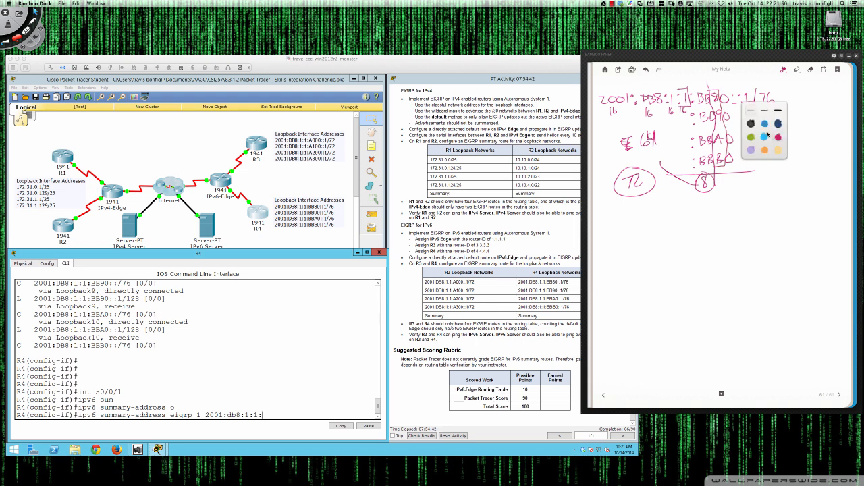
{"action": "left_click", "coordinate": [765, 139]}
{"action": "left_click", "coordinate": [748, 125]}
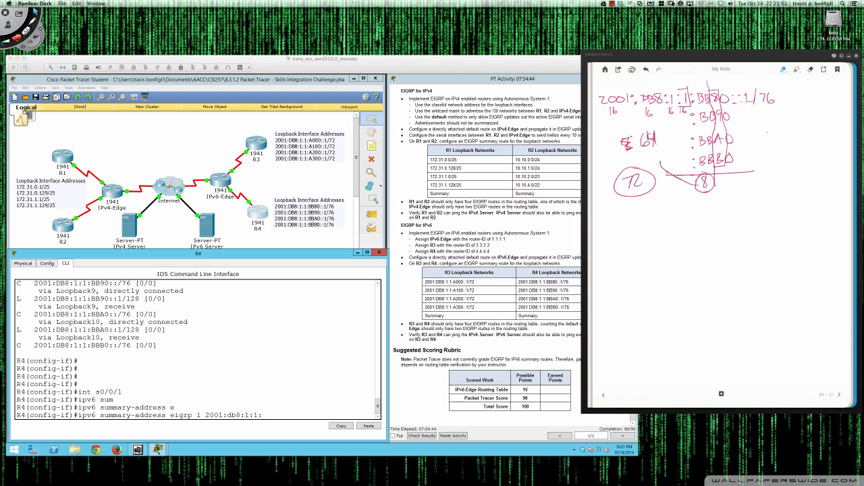
{"action": "left_click_drag", "start_coordinate": [710, 93], "coordinate": [712, 107]}
{"action": "left_click_drag", "start_coordinate": [725, 165], "coordinate": [718, 94]}
Write 1000, 1001, 1010 and 1011 beneath the networks in blue, marking BBA0 as 10 and BBB0 as 11
{"action": "left_click_drag", "start_coordinate": [706, 206], "coordinate": [715, 202]}
{"action": "right_click", "coordinate": [721, 200]}
{"action": "left_click", "coordinate": [755, 202]}
{"action": "left_click_drag", "start_coordinate": [711, 200], "coordinate": [711, 209]}
{"action": "mouse_move", "coordinate": [720, 201]}
{"action": "left_mouse_down"}
{"action": "mouse_move", "coordinate": [747, 201]}
{"action": "mouse_move", "coordinate": [714, 230]}
{"action": "mouse_move", "coordinate": [725, 218]}
{"action": "left_mouse_up"}
{"action": "left_click_drag", "start_coordinate": [737, 217], "coordinate": [747, 229]}
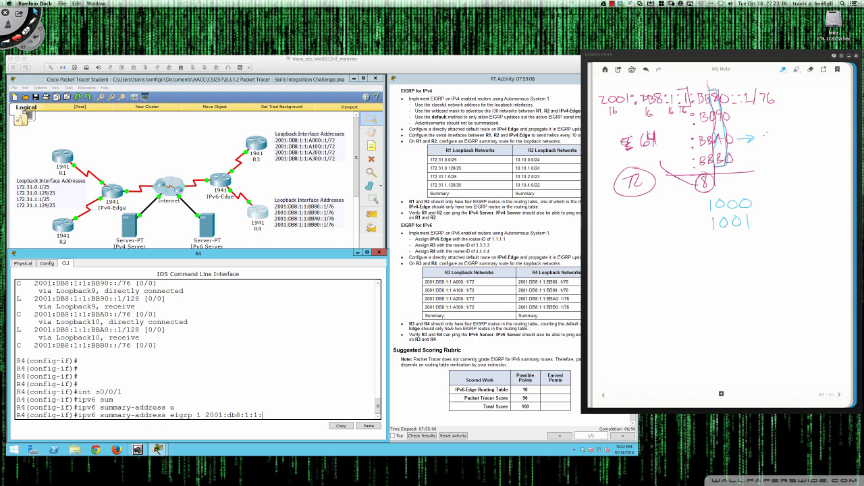
{"action": "mouse_move", "coordinate": [740, 156]}
{"action": "left_mouse_down"}
{"action": "mouse_move", "coordinate": [759, 156]}
{"action": "mouse_move", "coordinate": [751, 161]}
{"action": "left_mouse_up"}
{"action": "left_click_drag", "start_coordinate": [725, 240], "coordinate": [741, 247]}
{"action": "left_click_drag", "start_coordinate": [749, 236], "coordinate": [755, 239]}
{"action": "mouse_move", "coordinate": [716, 257]}
{"action": "left_mouse_down"}
{"action": "mouse_move", "coordinate": [715, 269]}
{"action": "mouse_move", "coordinate": [753, 268]}
{"action": "left_mouse_up"}
Write the decimal equivalents 8, 9, 10 and 11 beside the four binary values
{"action": "mouse_move", "coordinate": [788, 248]}
{"action": "left_mouse_down"}
{"action": "mouse_move", "coordinate": [788, 261]}
{"action": "mouse_move", "coordinate": [783, 241]}
{"action": "left_mouse_up"}
{"action": "left_click_drag", "start_coordinate": [790, 234], "coordinate": [770, 218]}
{"action": "left_click_drag", "start_coordinate": [759, 222], "coordinate": [770, 222]}
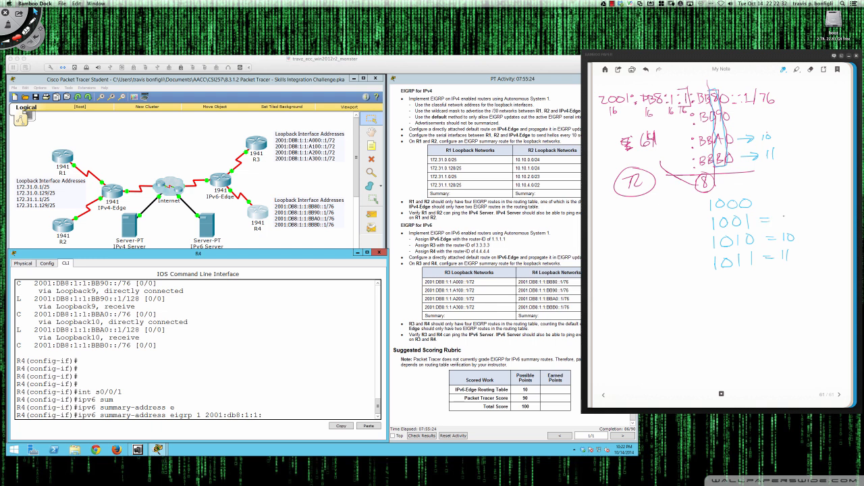
{"action": "right_click", "coordinate": [787, 213]}
{"action": "left_click", "coordinate": [793, 213]}
{"action": "left_click_drag", "start_coordinate": [789, 213], "coordinate": [788, 226]}
{"action": "left_click_drag", "start_coordinate": [757, 198], "coordinate": [773, 198]}
{"action": "left_click_drag", "start_coordinate": [758, 202], "coordinate": [782, 196]}
Switch to a black pen and draw a vertical line after the two common leading bits of the binary values
{"action": "right_click", "coordinate": [683, 222]}
{"action": "left_click", "coordinate": [694, 227]}
{"action": "left_click", "coordinate": [667, 215]}
{"action": "mouse_move", "coordinate": [725, 187]}
{"action": "left_mouse_down"}
{"action": "mouse_move", "coordinate": [731, 284]}
{"action": "mouse_move", "coordinate": [726, 274]}
{"action": "left_mouse_up"}
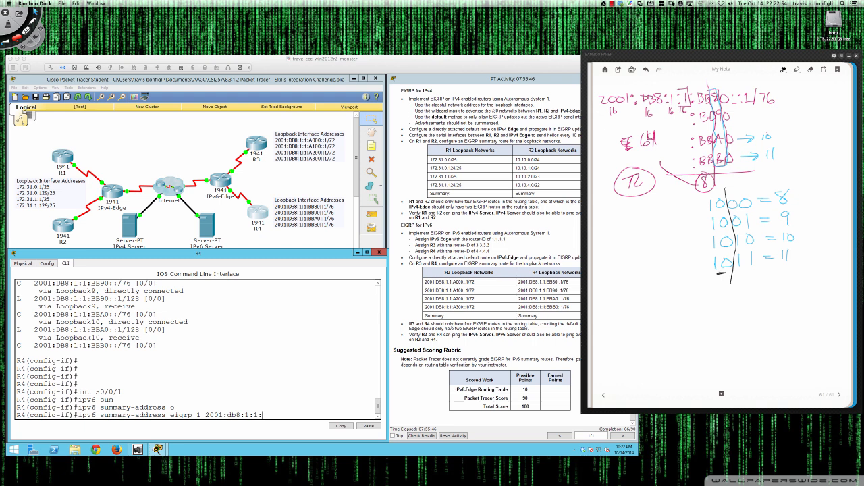
Write the summary prefix length /74 under an underlined "Prefix Length" heading in the notes
{"action": "mouse_move", "coordinate": [615, 297]}
{"action": "left_mouse_down"}
{"action": "mouse_move", "coordinate": [609, 312]}
{"action": "mouse_move", "coordinate": [621, 310]}
{"action": "left_mouse_up"}
{"action": "left_click_drag", "start_coordinate": [628, 295], "coordinate": [633, 312]}
{"action": "left_click_drag", "start_coordinate": [603, 269], "coordinate": [645, 274]}
{"action": "left_click_drag", "start_coordinate": [643, 269], "coordinate": [653, 272]}
{"action": "left_click_drag", "start_coordinate": [653, 266], "coordinate": [655, 278]}
{"action": "left_click_drag", "start_coordinate": [652, 261], "coordinate": [666, 272]}
{"action": "left_click_drag", "start_coordinate": [610, 278], "coordinate": [671, 273]}
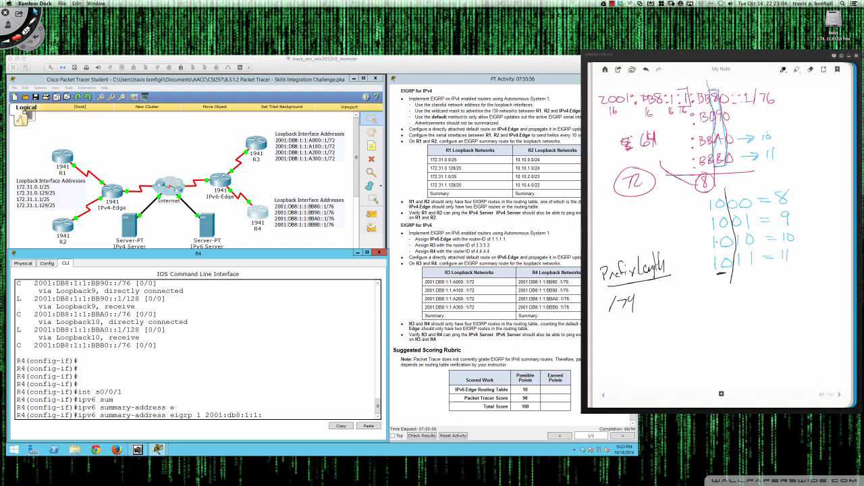
Outline the common leading bits of the four binary values and write a circled 8 beneath them
{"action": "mouse_move", "coordinate": [707, 196]}
{"action": "left_mouse_down"}
{"action": "mouse_move", "coordinate": [708, 266]}
{"action": "mouse_move", "coordinate": [715, 273]}
{"action": "mouse_move", "coordinate": [717, 209]}
{"action": "left_mouse_up"}
{"action": "left_click_drag", "start_coordinate": [718, 278], "coordinate": [718, 284]}
{"action": "mouse_move", "coordinate": [721, 277]}
{"action": "left_mouse_down"}
{"action": "mouse_move", "coordinate": [723, 289]}
{"action": "mouse_move", "coordinate": [720, 282]}
{"action": "left_mouse_up"}
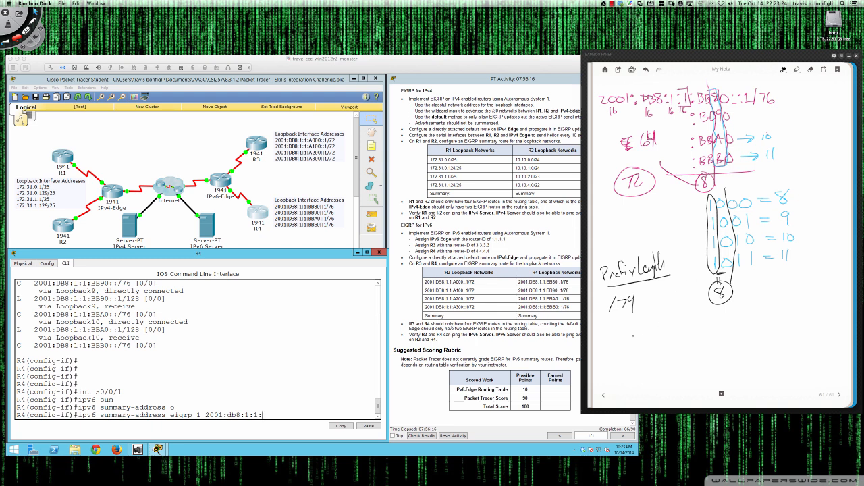
Write the summary network 2001:DB8:1:1:BB80 beneath the /74 prefix length in the notes
{"action": "left_click_drag", "start_coordinate": [616, 333], "coordinate": [626, 341]}
{"action": "left_click_drag", "start_coordinate": [631, 331], "coordinate": [683, 336]}
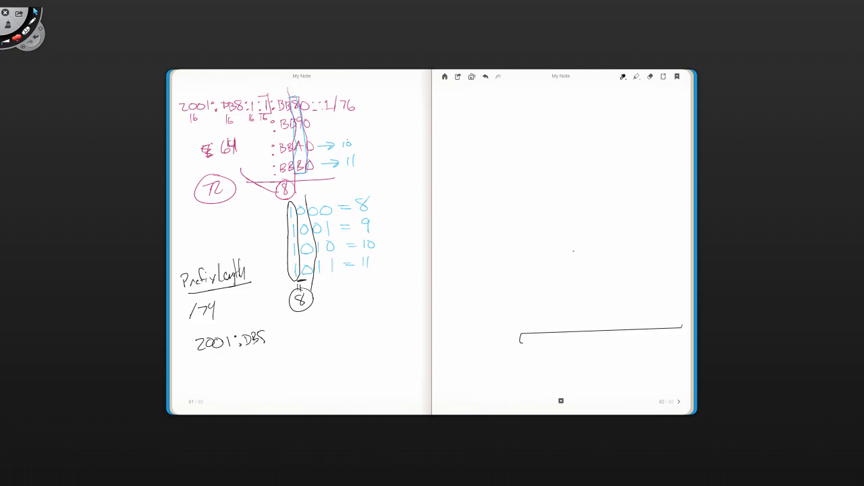
{"action": "key", "text": "Escape"}
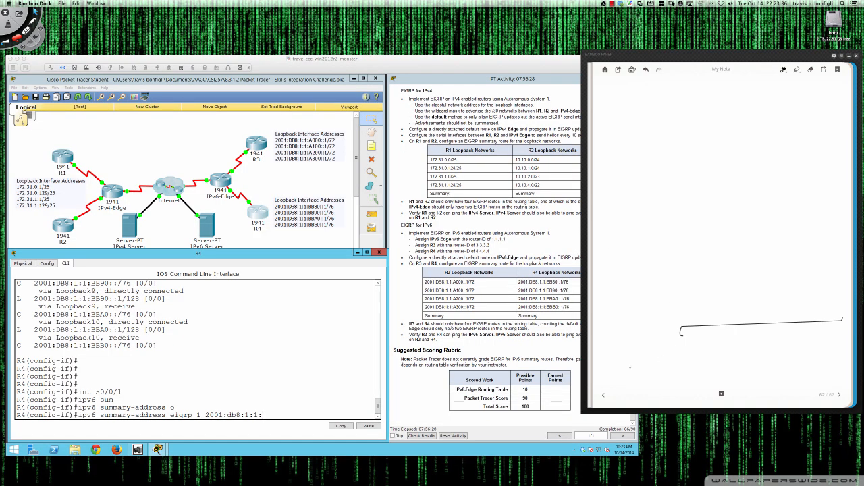
{"action": "left_click", "coordinate": [605, 395]}
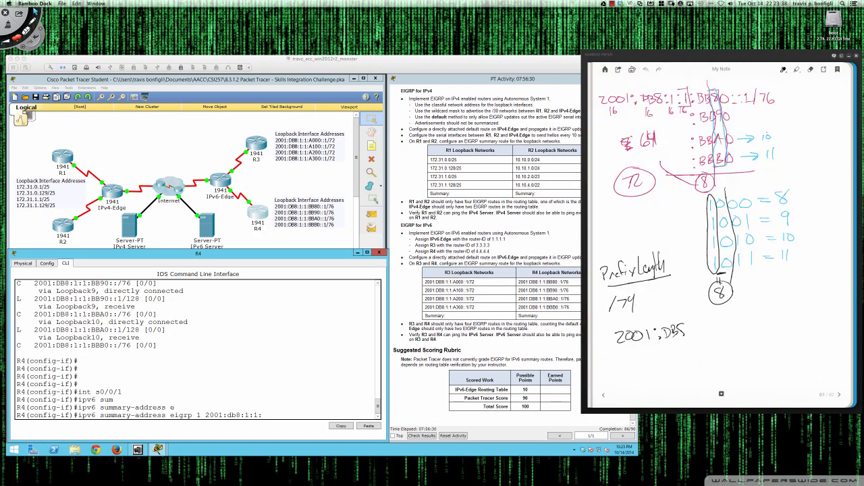
{"action": "mouse_move", "coordinate": [679, 336]}
{"action": "left_mouse_down"}
{"action": "mouse_move", "coordinate": [685, 325]}
{"action": "mouse_move", "coordinate": [724, 331]}
{"action": "left_mouse_up"}
{"action": "left_click", "coordinate": [696, 328]}
{"action": "mouse_move", "coordinate": [742, 318]}
{"action": "left_mouse_down"}
{"action": "mouse_move", "coordinate": [739, 334]}
{"action": "mouse_move", "coordinate": [749, 331]}
{"action": "left_mouse_up"}
{"action": "mouse_move", "coordinate": [749, 318]}
{"action": "left_mouse_down"}
{"action": "mouse_move", "coordinate": [748, 332]}
{"action": "mouse_move", "coordinate": [762, 316]}
{"action": "mouse_move", "coordinate": [770, 328]}
{"action": "left_mouse_up"}
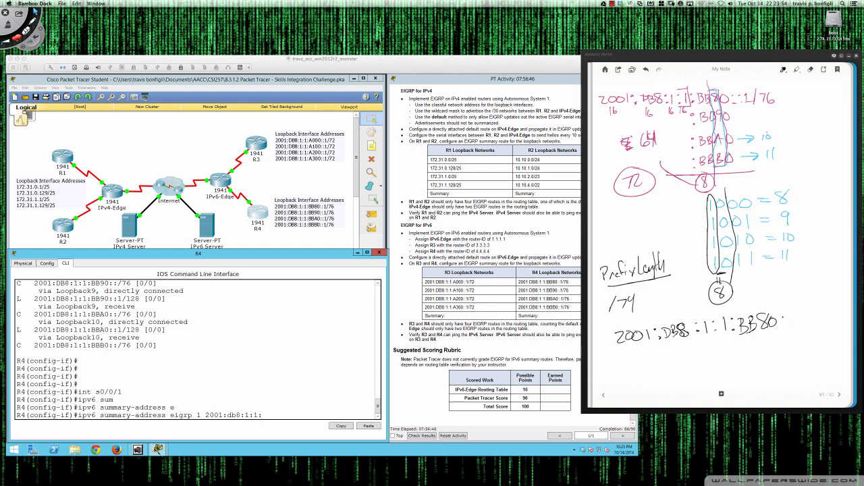
Complete the handwritten summary address with ::/74 and draw an outline around it
{"action": "left_click", "coordinate": [789, 316]}
{"action": "left_click", "coordinate": [789, 322]}
{"action": "mouse_move", "coordinate": [800, 308]}
{"action": "left_mouse_down"}
{"action": "mouse_move", "coordinate": [793, 337]}
{"action": "mouse_move", "coordinate": [823, 318]}
{"action": "left_mouse_up"}
{"action": "left_click_drag", "start_coordinate": [820, 308], "coordinate": [817, 331]}
{"action": "mouse_move", "coordinate": [782, 304]}
{"action": "left_mouse_down"}
{"action": "mouse_move", "coordinate": [829, 294]}
{"action": "mouse_move", "coordinate": [618, 328]}
{"action": "mouse_move", "coordinate": [659, 354]}
{"action": "mouse_move", "coordinate": [837, 323]}
{"action": "mouse_move", "coordinate": [837, 301]}
{"action": "mouse_move", "coordinate": [820, 292]}
{"action": "left_mouse_up"}
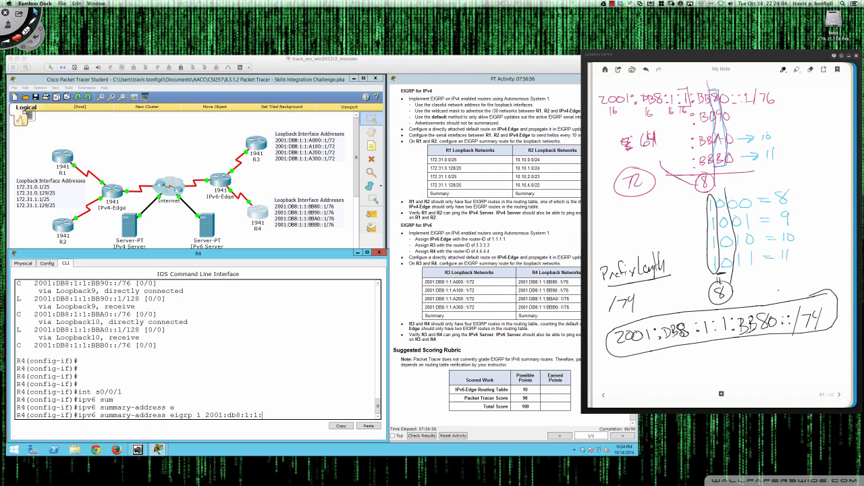
Switch to a dark blue pen and draw a curved arrow from the outlined summary address up to the R4 network list
{"action": "right_click", "coordinate": [753, 301]}
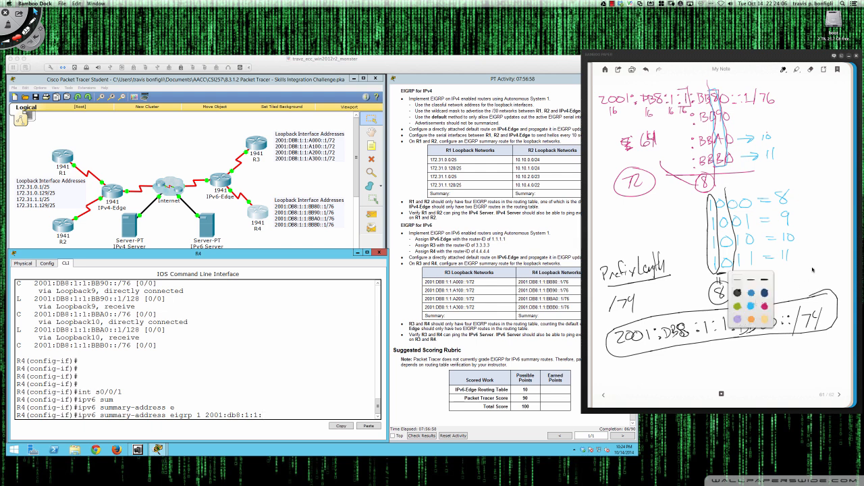
{"action": "left_click", "coordinate": [765, 292]}
{"action": "mouse_move", "coordinate": [798, 298]}
{"action": "left_mouse_down"}
{"action": "mouse_move", "coordinate": [807, 291]}
{"action": "mouse_move", "coordinate": [820, 186]}
{"action": "mouse_move", "coordinate": [784, 144]}
{"action": "mouse_move", "coordinate": [745, 120]}
{"action": "left_mouse_up"}
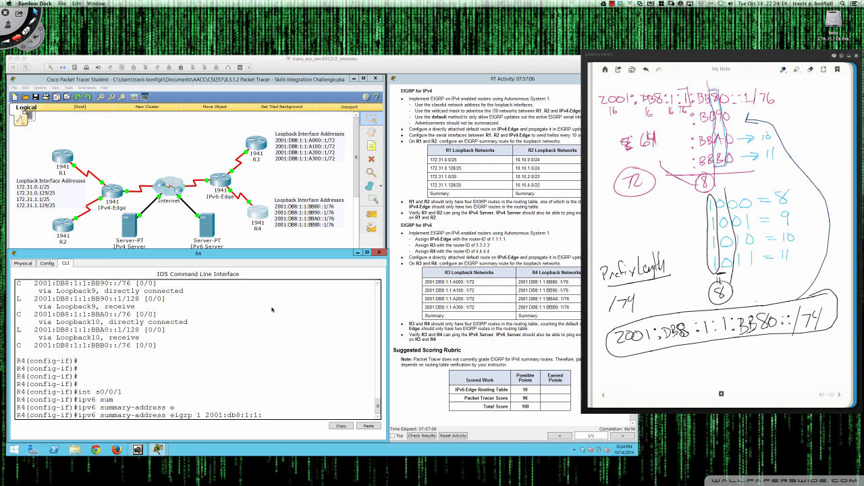
Finish R4's EIGRP 1 IPv6 summary-address command on s0/0/1 with the network 2001:db8:1:1:BB80::/74
{"action": "left_click", "coordinate": [322, 268]}
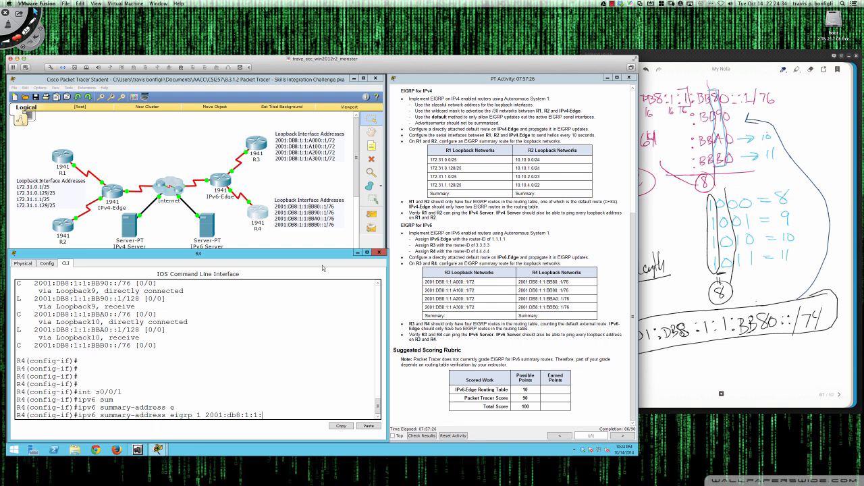
{"action": "type", "text": "BB80::/74"}
{"action": "key", "text": "Return"}
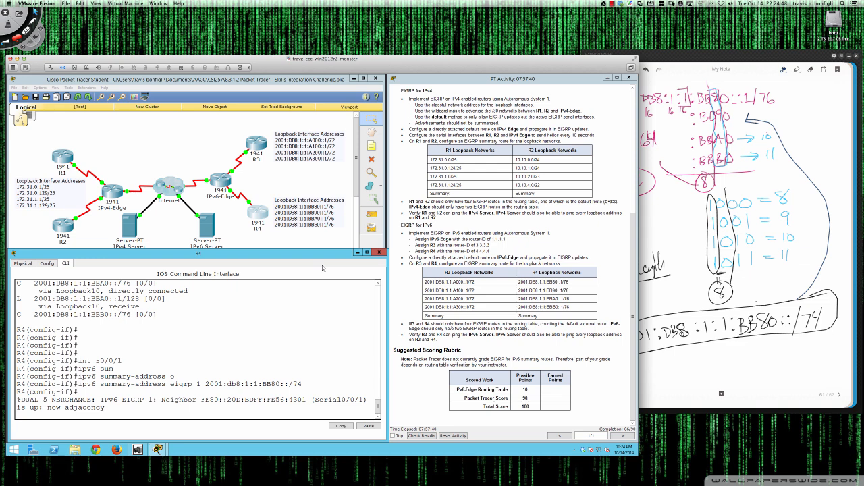
{"action": "key", "text": "Return"}
{"action": "key", "text": "Return"}
{"action": "key", "text": "Return"}
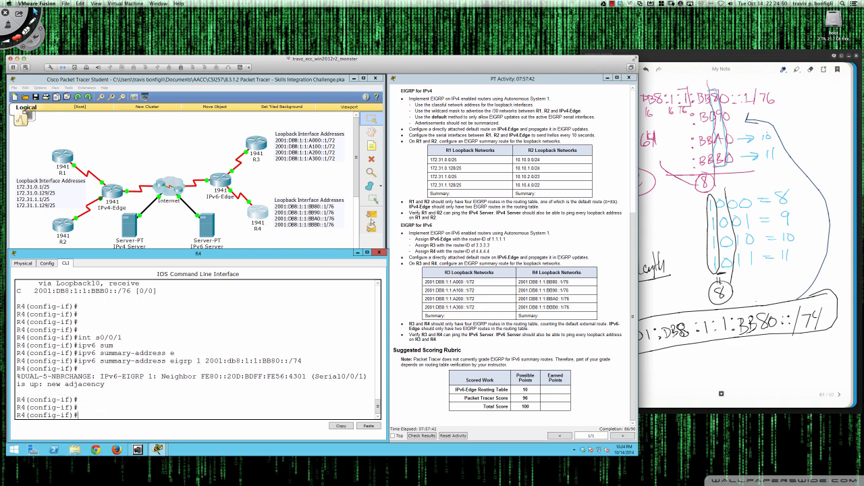
On the IPv6-Edge router, enter privileged mode and display the full IPv6 routing table
{"action": "left_click", "coordinate": [218, 182]}
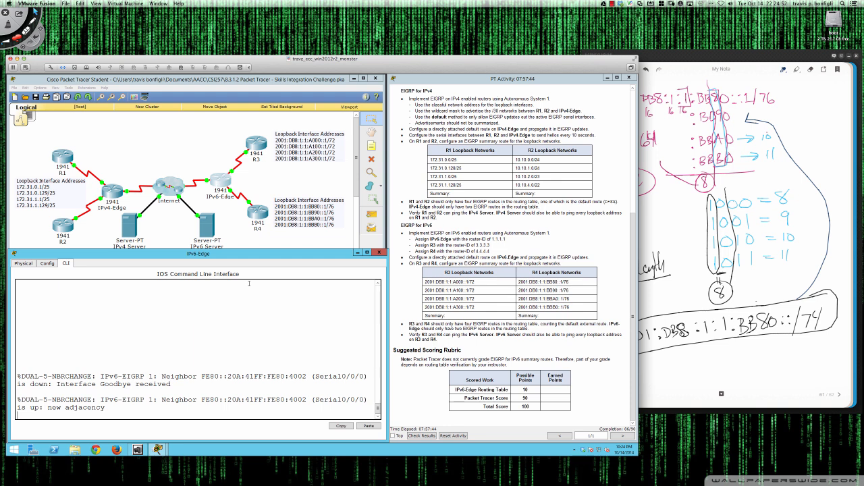
{"action": "key", "text": "Return"}
{"action": "key", "text": "Return"}
{"action": "key", "text": "Return"}
{"action": "key", "text": "Return"}
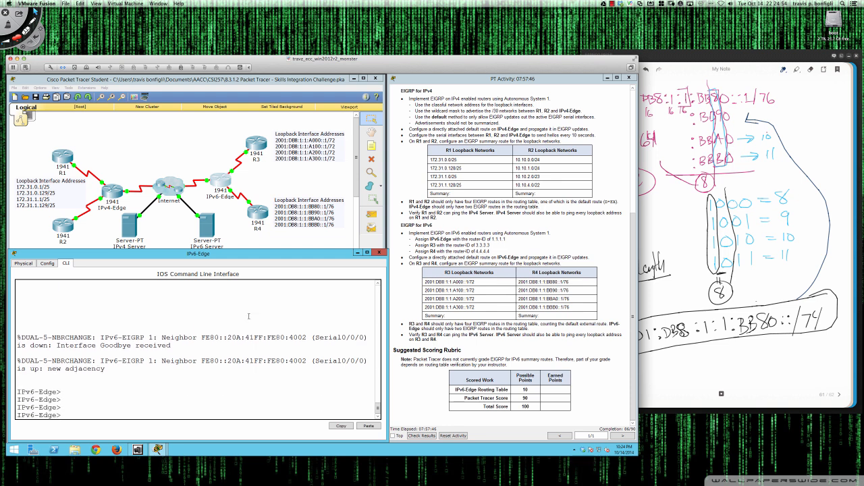
{"action": "type", "text": "en"}
{"action": "key", "text": "Return"}
{"action": "type", "text": "sh"}
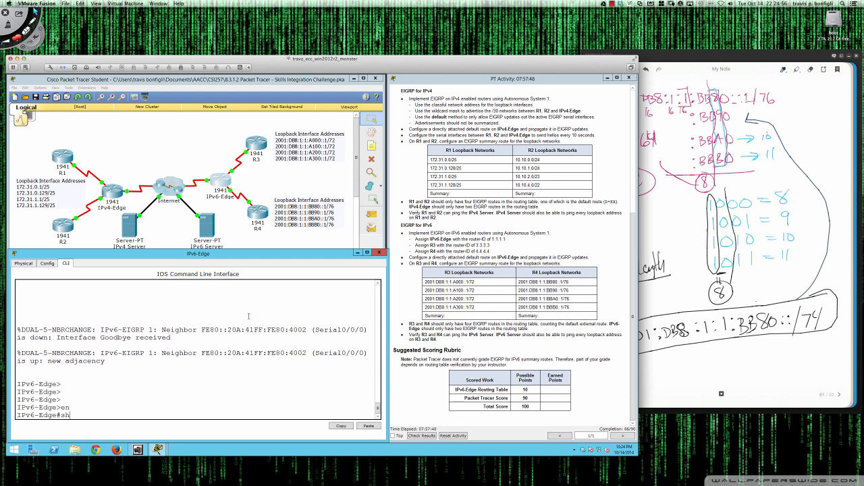
{"action": "type", "text": " ipv6 route"}
{"action": "key", "text": "Return"}
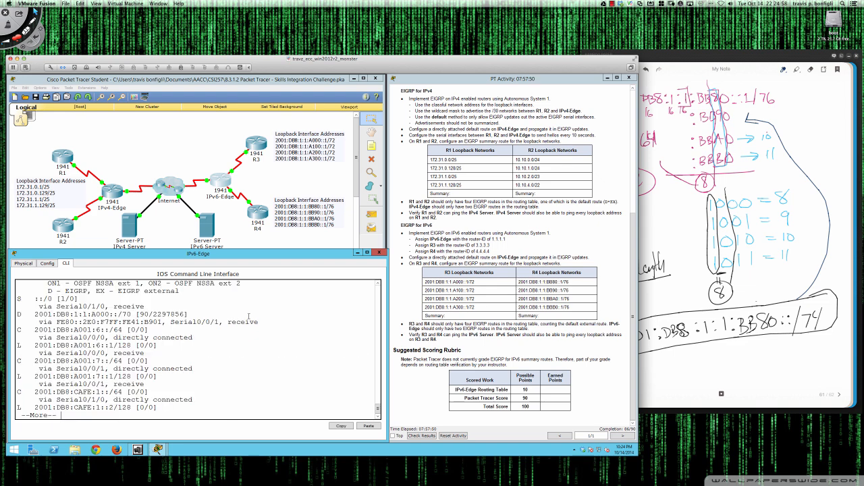
{"action": "key", "text": "space"}
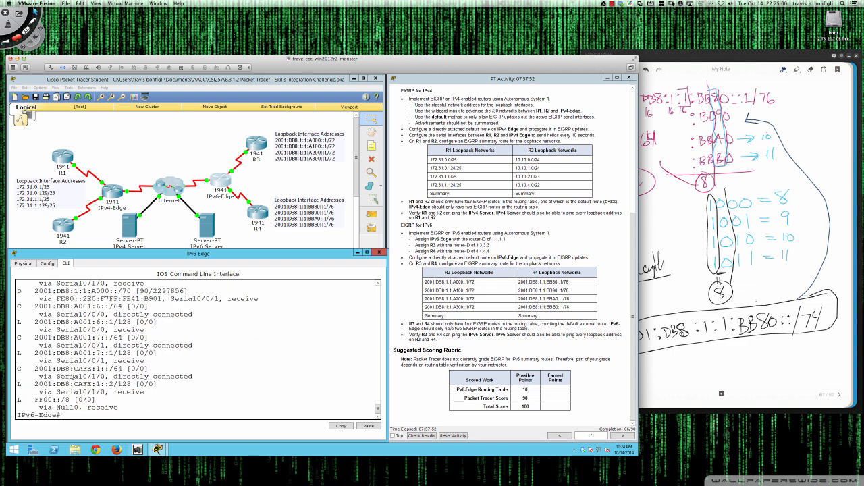
Examine the IPv6-Edge routing table for the EIGRP summary routes from R3 and R4
{"action": "scroll", "coordinate": [59, 369], "scroll_direction": "up", "scroll_amount": 2}
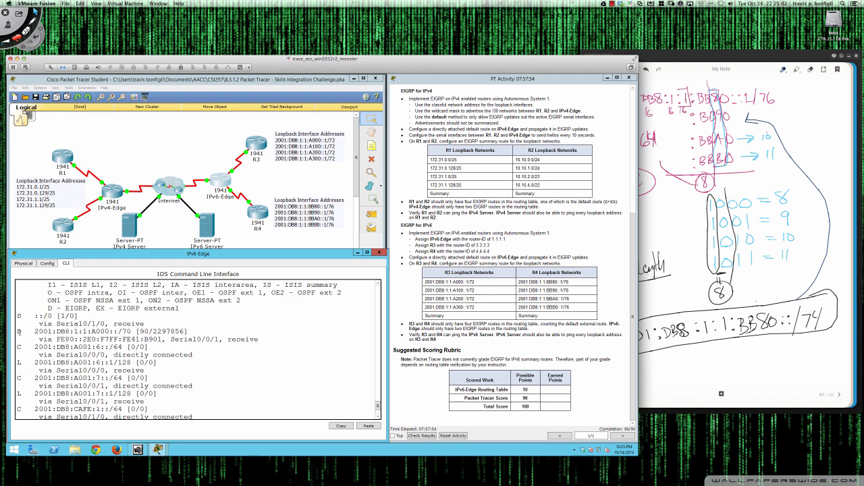
{"action": "left_click_drag", "start_coordinate": [19, 332], "coordinate": [261, 340]}
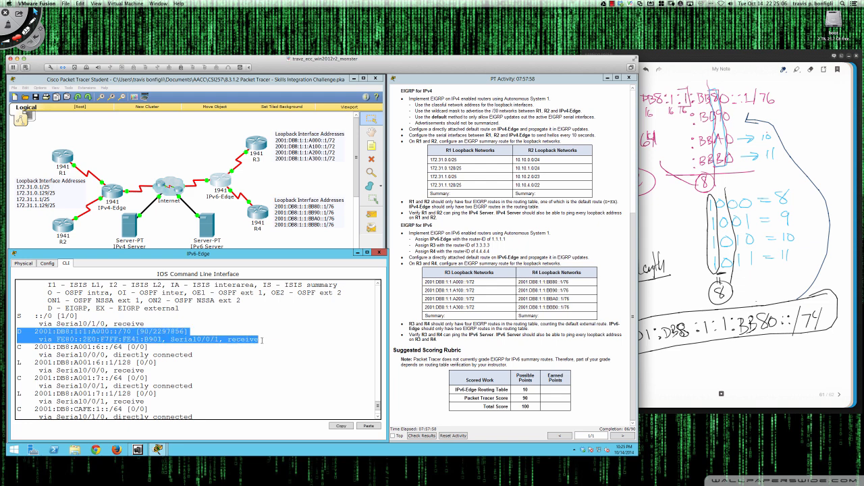
{"action": "scroll", "coordinate": [241, 358], "scroll_direction": "down", "scroll_amount": 2}
{"action": "scroll", "coordinate": [223, 368], "scroll_direction": "up", "scroll_amount": 5}
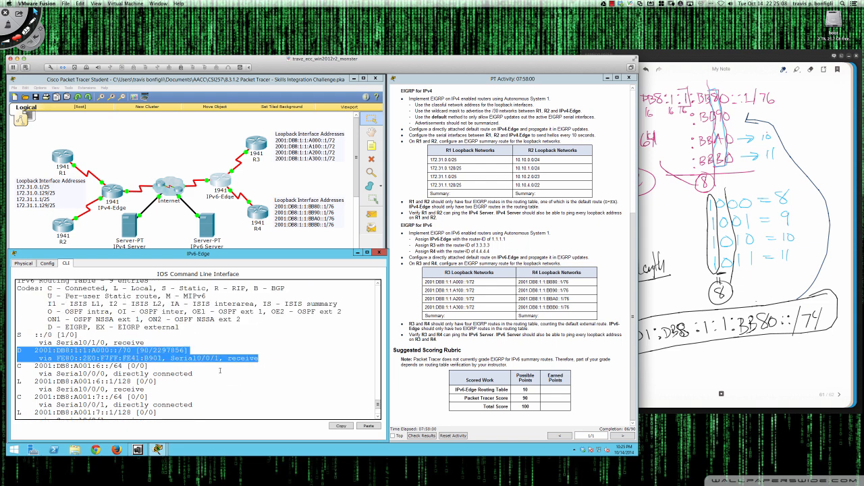
{"action": "scroll", "coordinate": [220, 371], "scroll_direction": "down", "scroll_amount": 2}
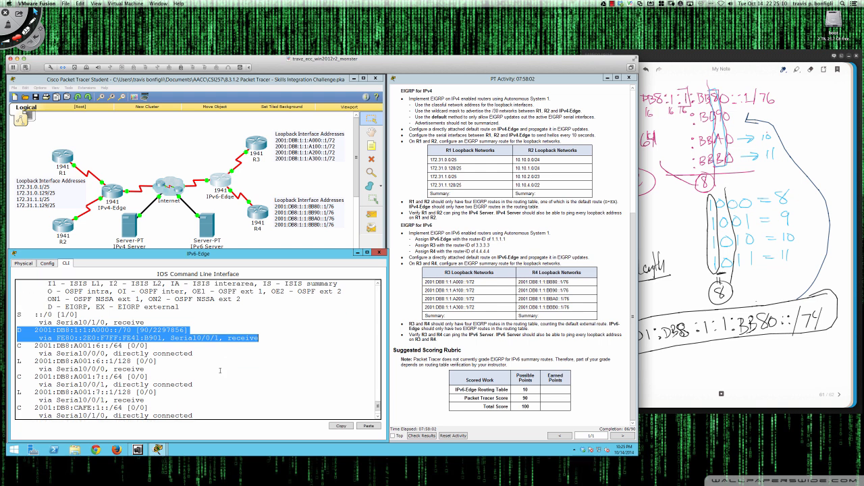
{"action": "scroll", "coordinate": [219, 371], "scroll_direction": "down", "scroll_amount": 2}
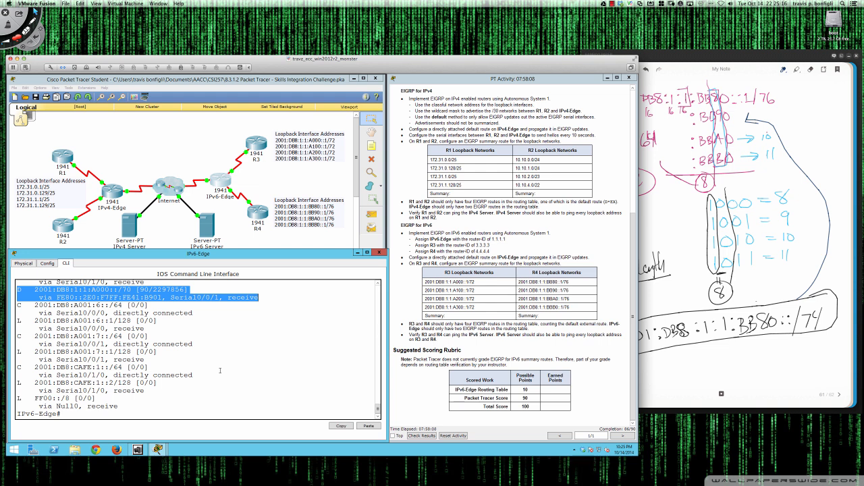
{"action": "scroll", "coordinate": [220, 370], "scroll_direction": "up", "scroll_amount": 1}
{"action": "scroll", "coordinate": [219, 371], "scroll_direction": "up", "scroll_amount": 1}
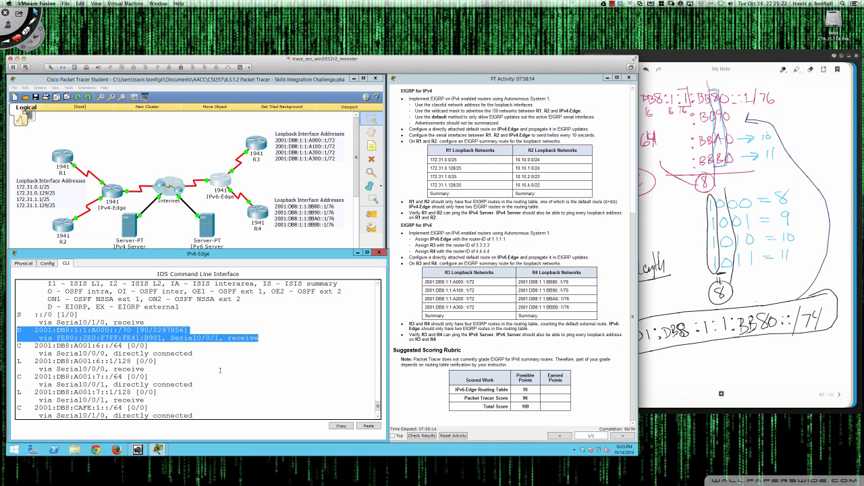
{"action": "scroll", "coordinate": [219, 370], "scroll_direction": "down", "scroll_amount": 2}
Return to R4's command line and review the entered EIGRP summary-address command
{"action": "left_click", "coordinate": [254, 214]}
{"action": "left_click", "coordinate": [191, 386]}
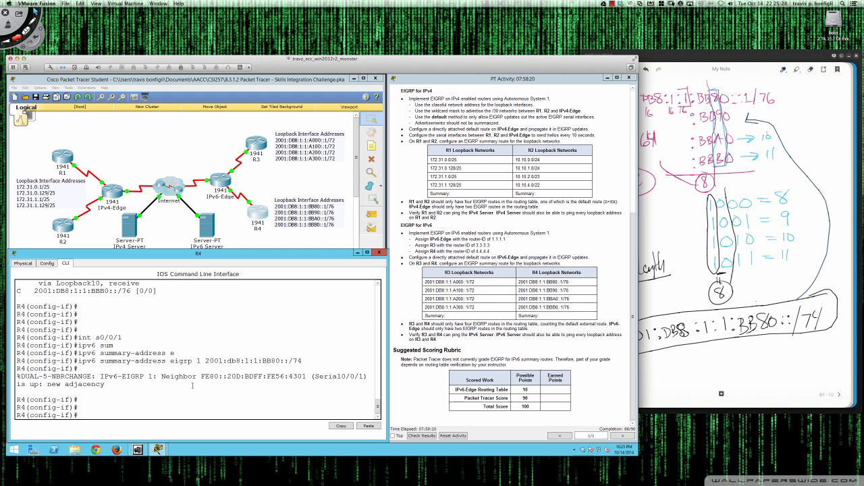
{"action": "key", "text": "Return"}
{"action": "key", "text": "Return"}
{"action": "key", "text": "Return"}
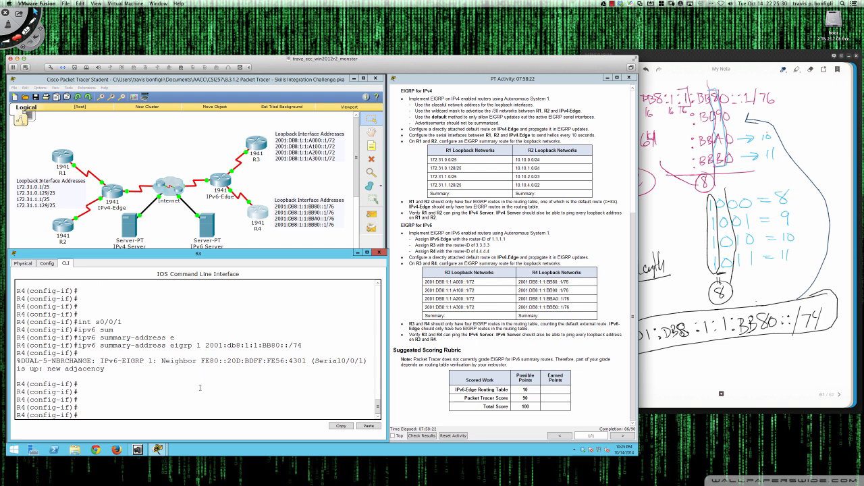
Check the activity's assessment items down to R4, then close the results and place the instructions beside the topology
{"action": "left_click", "coordinate": [419, 436]}
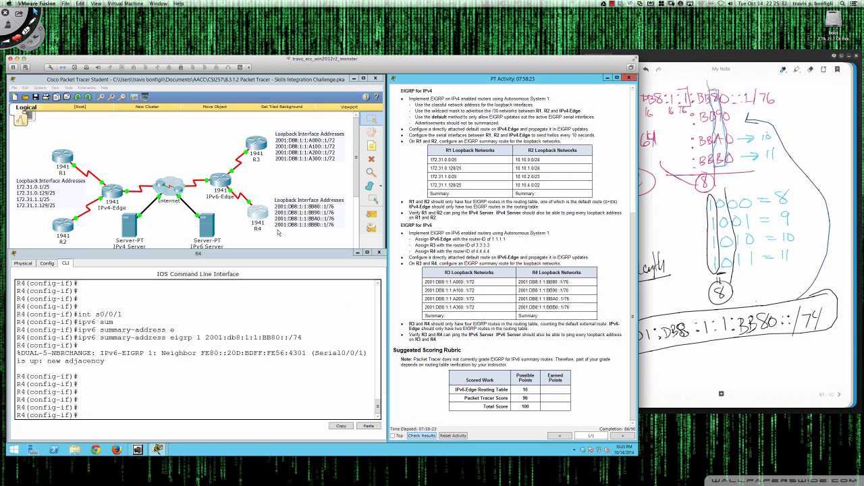
{"action": "left_click", "coordinate": [76, 124]}
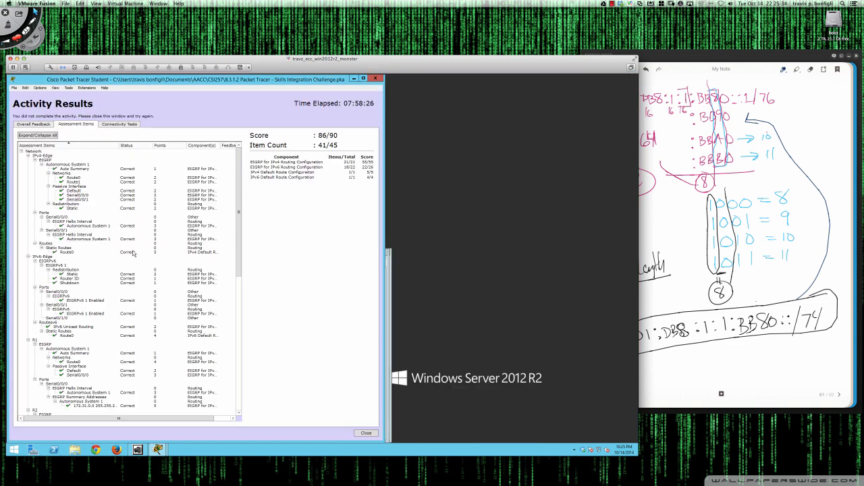
{"action": "scroll", "coordinate": [117, 286], "scroll_direction": "down", "scroll_amount": 6}
{"action": "scroll", "coordinate": [117, 286], "scroll_direction": "down", "scroll_amount": 8}
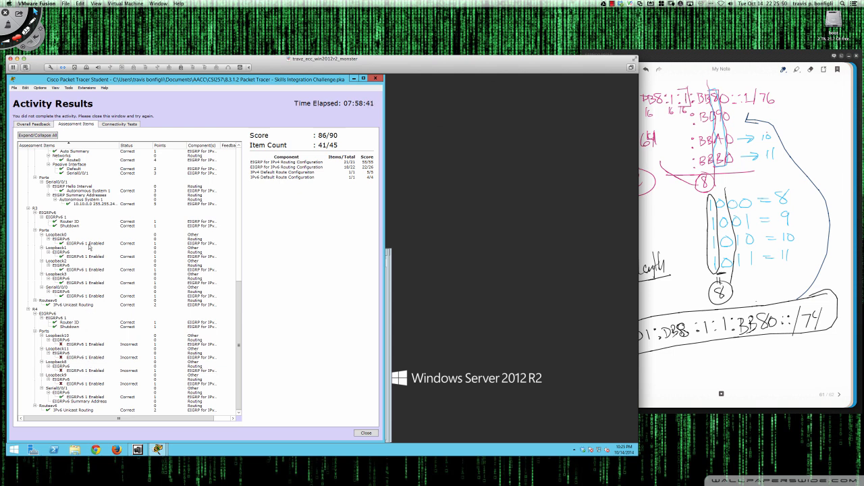
{"action": "left_click", "coordinate": [376, 79]}
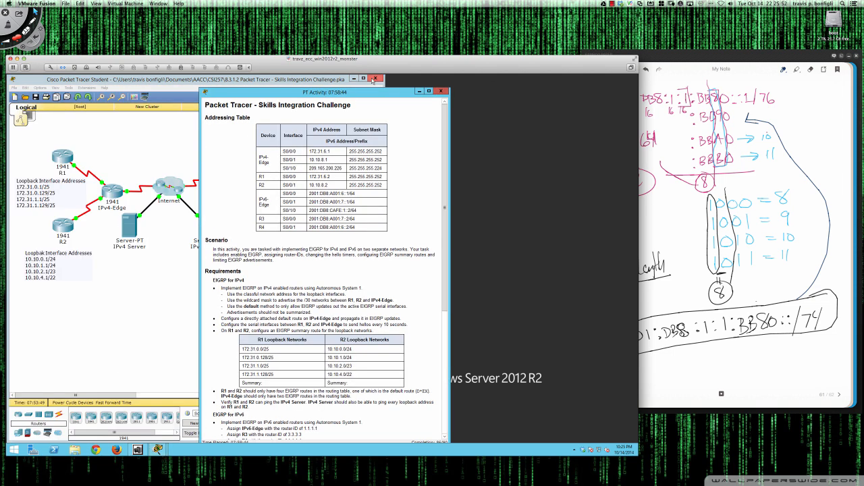
{"action": "left_click_drag", "start_coordinate": [312, 95], "coordinate": [490, 83]}
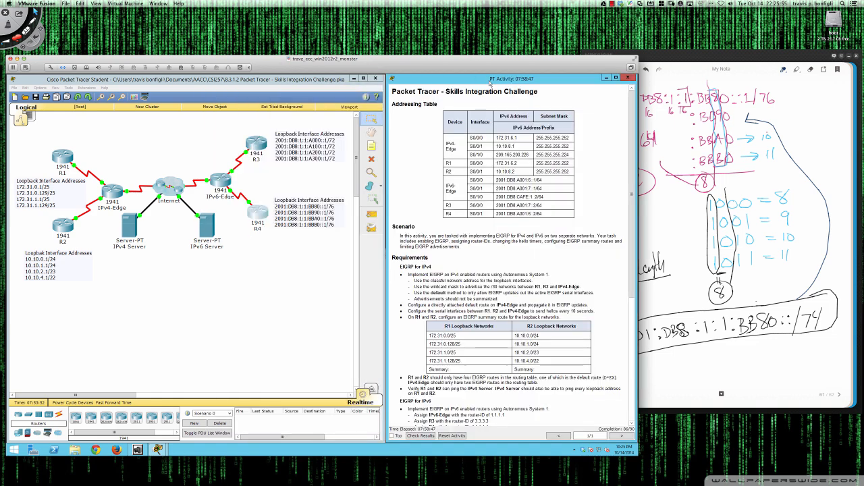
Display R4's running configuration and page through its loopback interface settings
{"action": "left_click", "coordinate": [255, 213]}
{"action": "type", "text": "do sh run"}
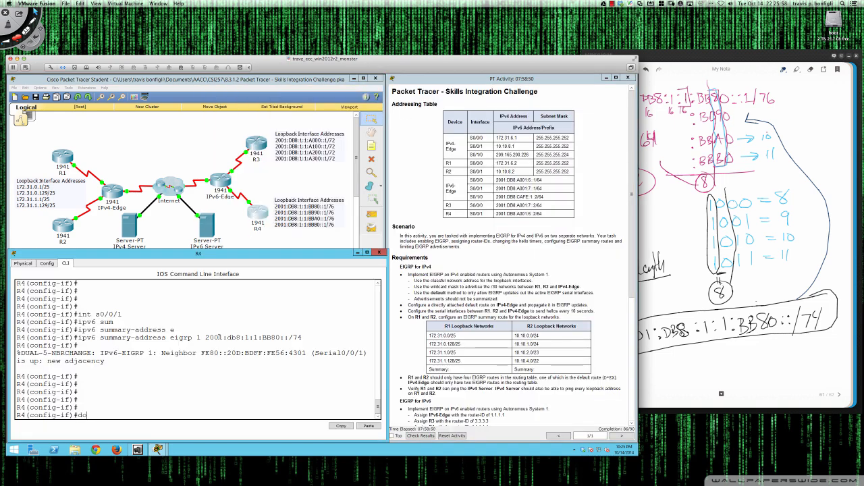
{"action": "key", "text": "Return"}
{"action": "key", "text": "space"}
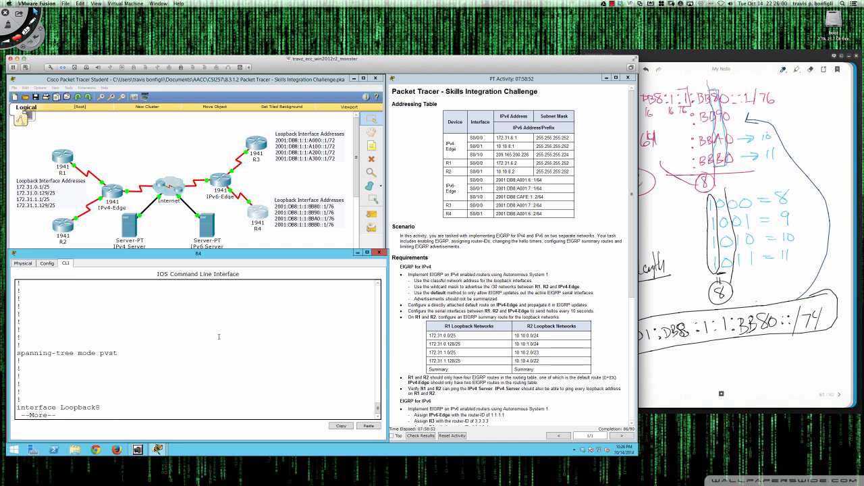
{"action": "key", "text": "Return"}
{"action": "key", "text": "Return"}
{"action": "key", "text": "Return"}
{"action": "key", "text": "Return"}
{"action": "key", "text": "Return"}
{"action": "key", "text": "Return"}
{"action": "key", "text": "Return"}
{"action": "key", "text": "Return"}
{"action": "key", "text": "Return"}
{"action": "key", "text": "Return"}
{"action": "key", "text": "Return"}
{"action": "key", "text": "Return"}
{"action": "key", "text": "Return"}
{"action": "key", "text": "Return"}
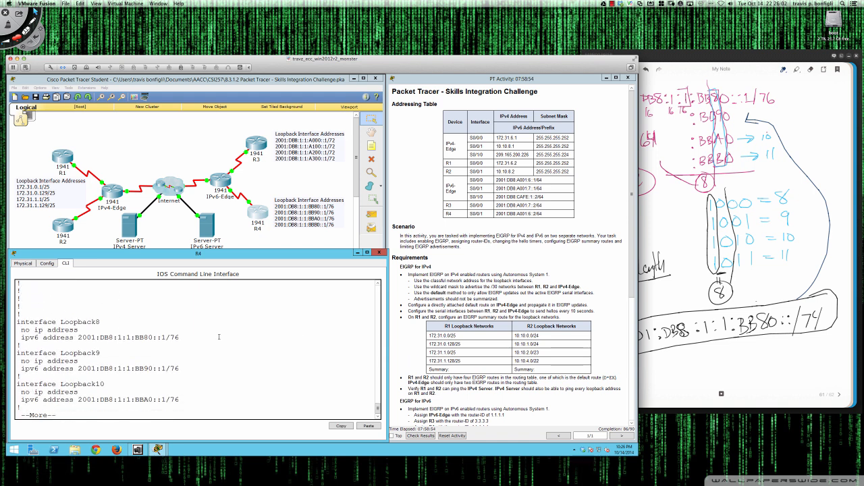
{"action": "type", "text": "q"}
Enable IPv6 EIGRP 1 on R4's Loopback8 interface
{"action": "type", "text": "int lo8"}
{"action": "key", "text": "Return"}
{"action": "type", "text": "ipv6 ei"}
{"action": "key", "text": "Tab"}
{"action": "type", "text": "1"}
{"action": "key", "text": "Return"}
Enable IPv6 EIGRP 1 on R4's Loopback9 interface
{"action": "type", "text": "int lo9"}
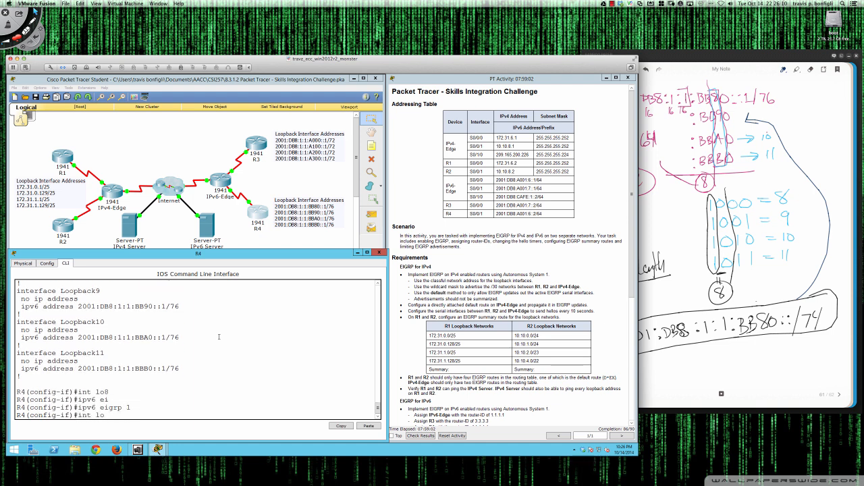
{"action": "key", "text": "Return"}
{"action": "key", "text": "Up"}
{"action": "key", "text": "Up"}
{"action": "key", "text": "Return"}
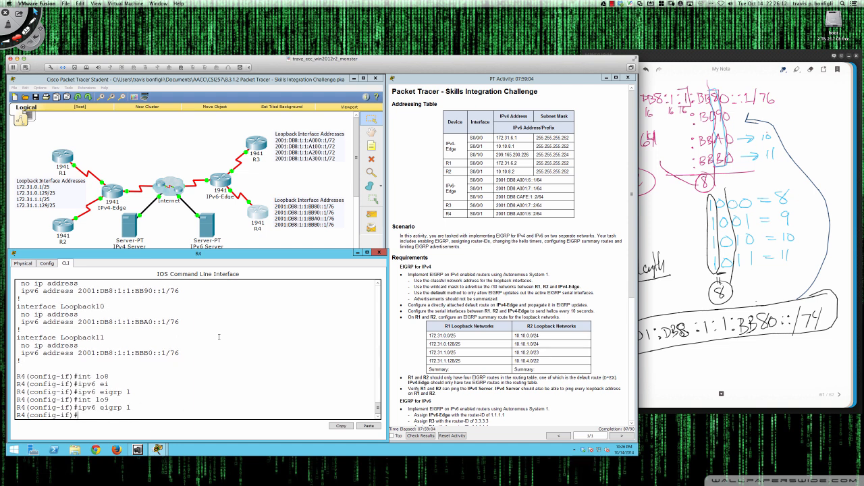
Enable IPv6 EIGRP 1 on R4's Loopback10 interface
{"action": "type", "text": "int lo10"}
{"action": "key", "text": "Return"}
{"action": "key", "text": "Up"}
{"action": "key", "text": "Up"}
{"action": "key", "text": "Return"}
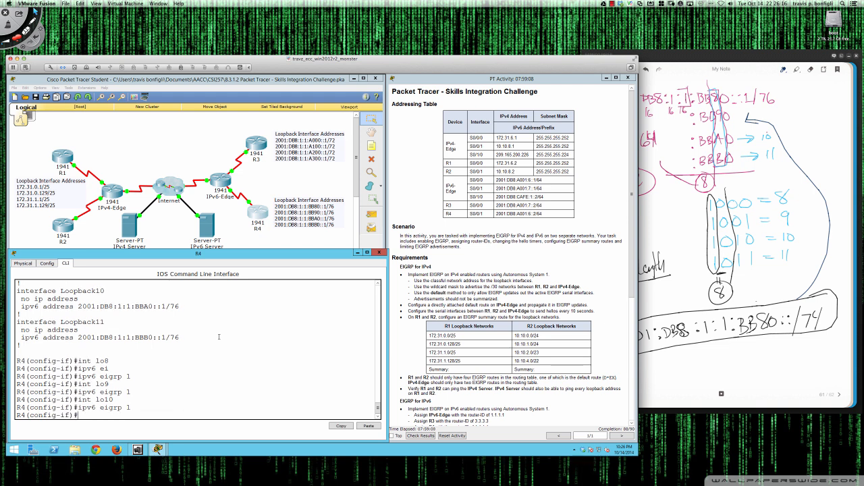
Enable IPv6 EIGRP 1 on R4's Loopback11 interface
{"action": "type", "text": "int lo11"}
{"action": "key", "text": "Return"}
{"action": "key", "text": "Up"}
{"action": "key", "text": "Up"}
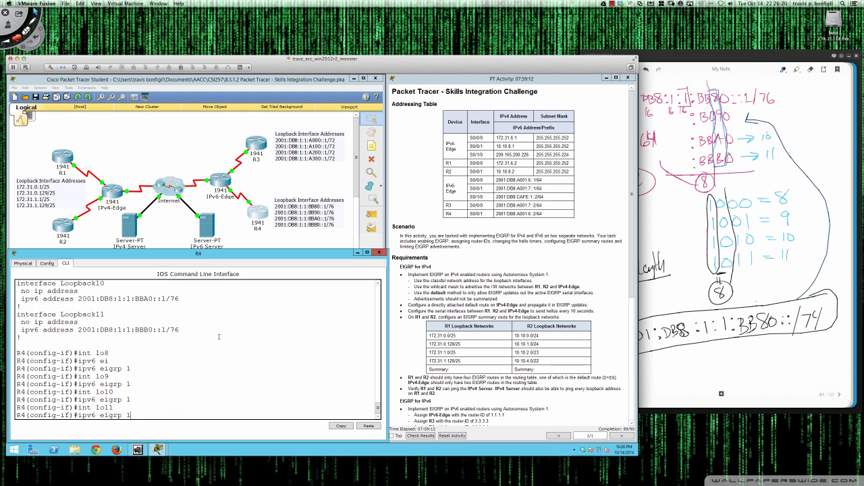
{"action": "key", "text": "Return"}
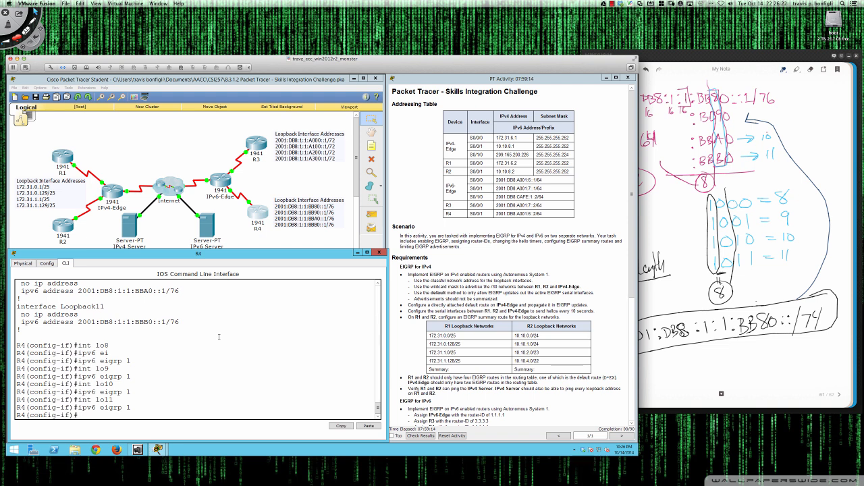
{"action": "key", "text": "Return"}
{"action": "key", "text": "Return"}
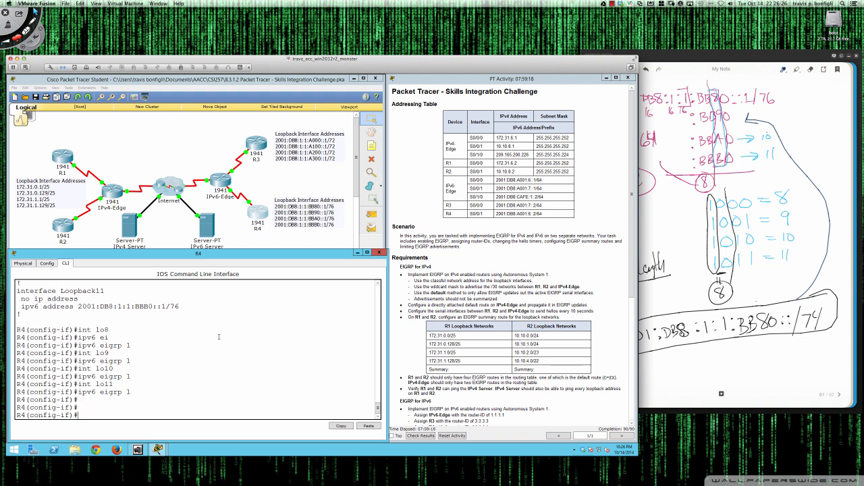
Display IPv6-Edge's IPv6 routing table and highlight the EIGRP summary routes learned from R3 and R4
{"action": "left_click", "coordinate": [220, 183]}
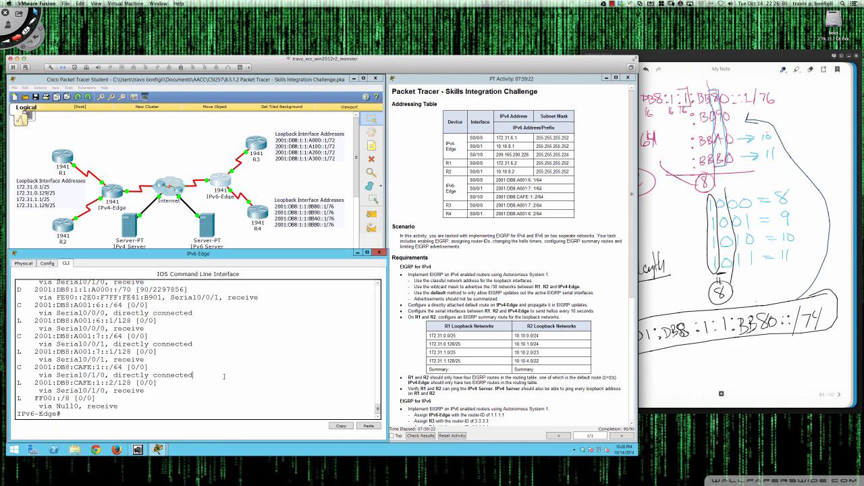
{"action": "key", "text": "Return"}
{"action": "key", "text": "Return"}
{"action": "key", "text": "Return"}
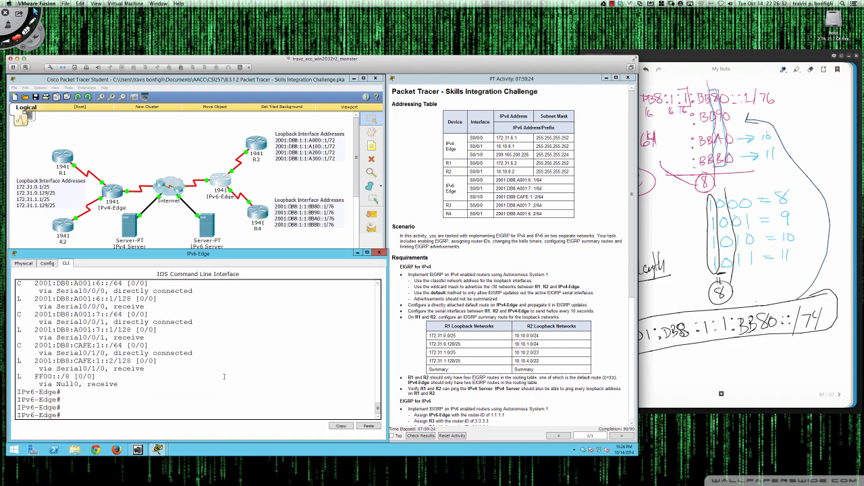
{"action": "type", "text": "sh ipv6 route"}
{"action": "key", "text": "Return"}
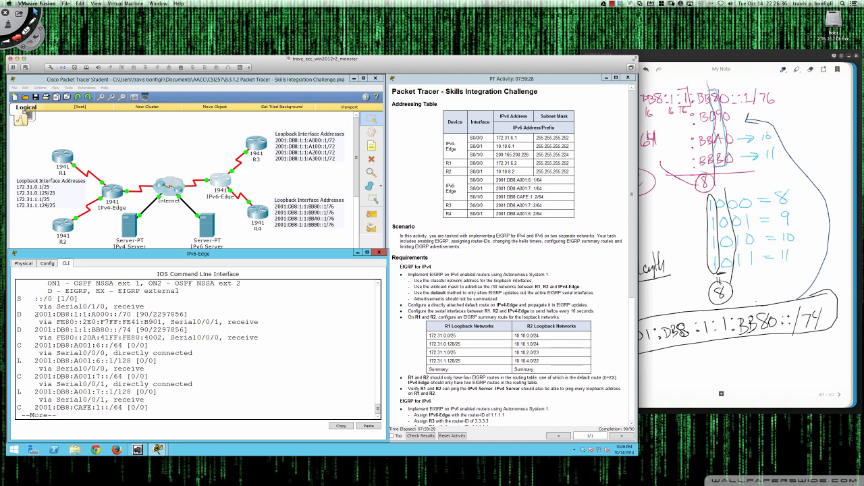
{"action": "left_click_drag", "start_coordinate": [18, 314], "coordinate": [268, 338]}
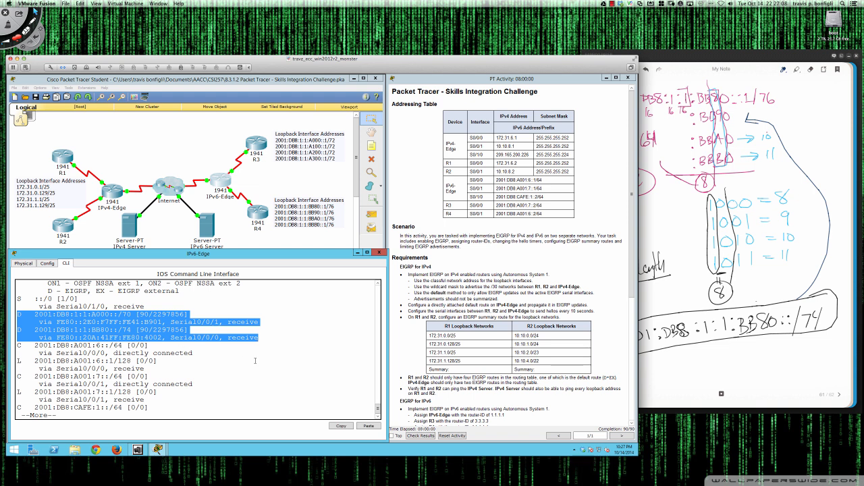
{"action": "left_click", "coordinate": [257, 339]}
{"action": "left_click_drag", "start_coordinate": [257, 339], "coordinate": [16, 314]}
{"action": "left_click", "coordinate": [260, 341]}
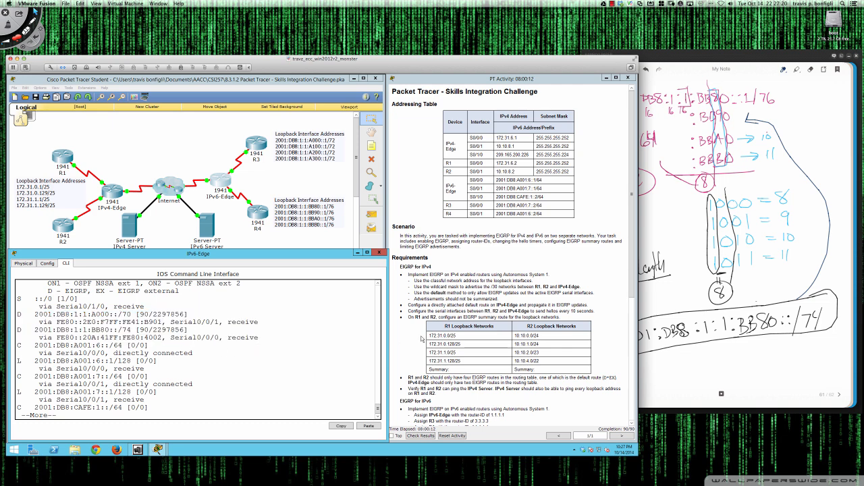
Review the IPv6 verification requirements and ping R3's loopback 2001:db8:1:1:a000::1 from the IPv6 Server's command prompt
{"action": "scroll", "coordinate": [421, 339], "scroll_direction": "down", "scroll_amount": 5}
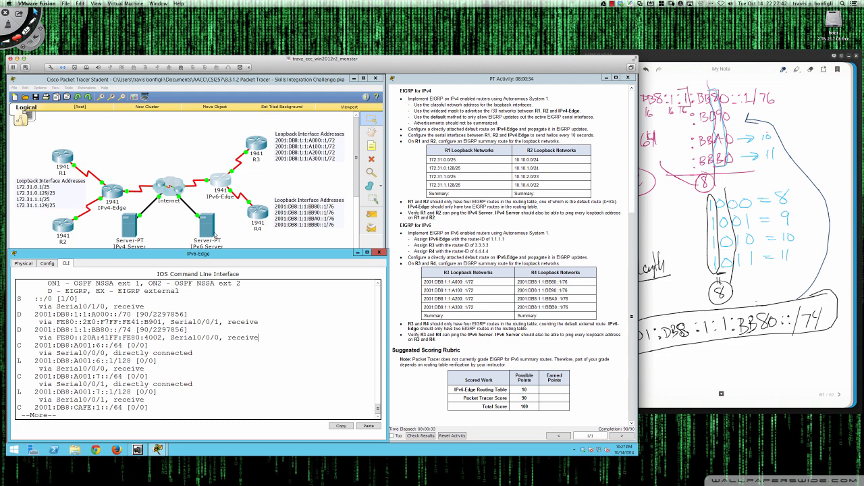
{"action": "left_click", "coordinate": [208, 230]}
{"action": "left_click_drag", "start_coordinate": [298, 183], "coordinate": [233, 260]}
{"action": "left_click", "coordinate": [239, 265]}
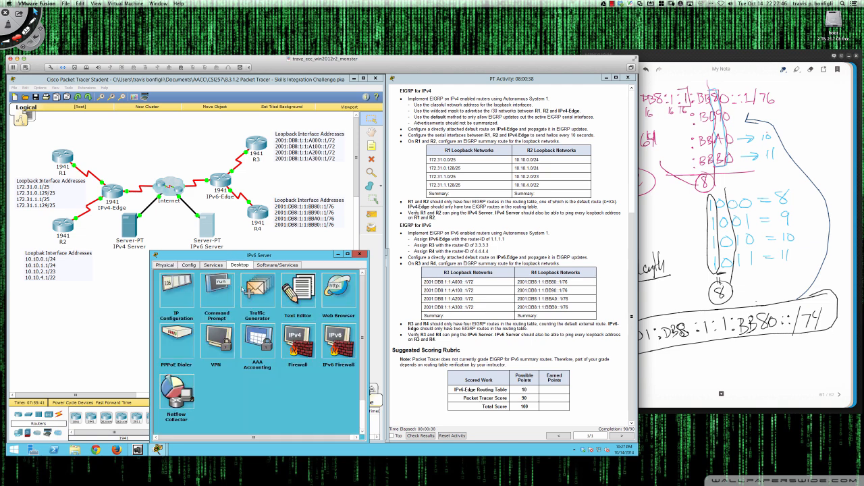
{"action": "left_click", "coordinate": [221, 297]}
{"action": "type", "text": "p"}
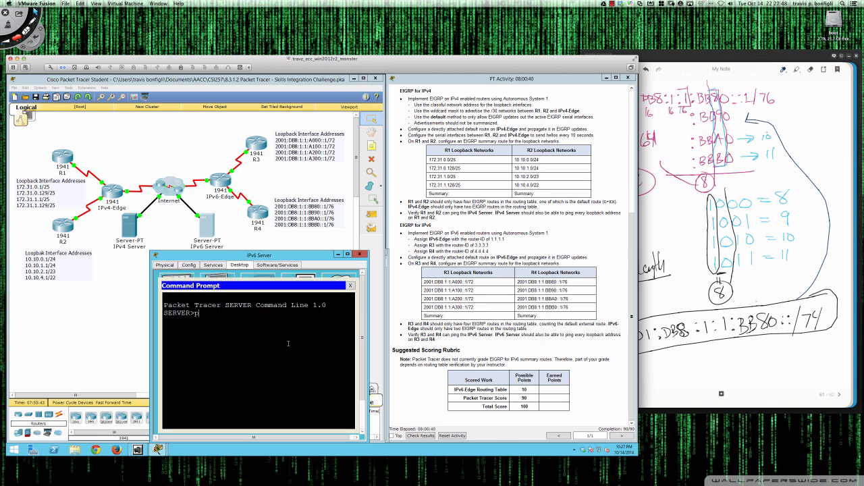
{"action": "type", "text": "ing 2001:db8:1:1:a000::1"}
{"action": "key", "text": "Return"}
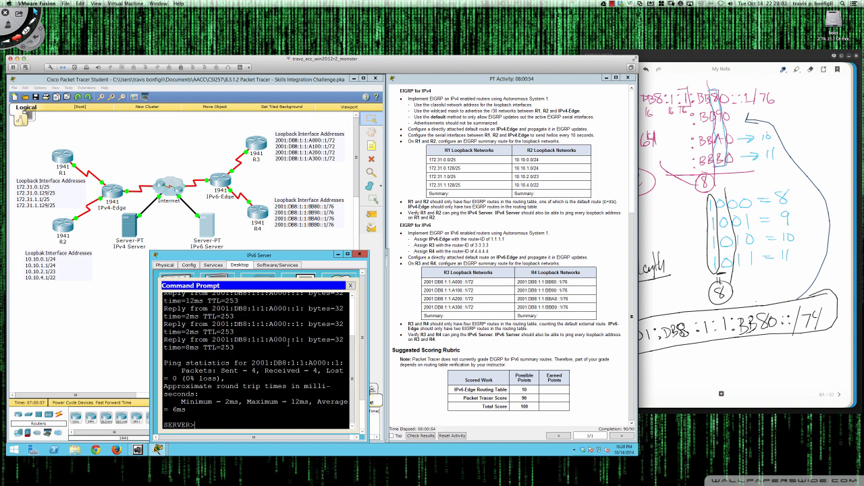
Ping R3's loopbacks 2001:db8:1:1:a100::1 and 2001:db8:1:1:a200::1 from the IPv6 Server, and close the server window
{"action": "key", "text": "Up"}
{"action": "key", "text": "Return"}
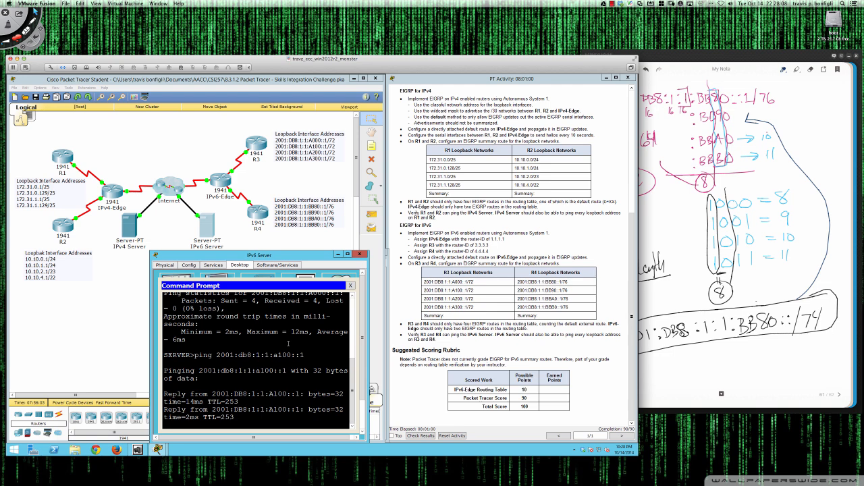
{"action": "key", "text": "Up"}
{"action": "key", "text": "BackSpace"}
{"action": "type", "text": "2001:db8:1:1:a200::1"}
{"action": "key", "text": "Return"}
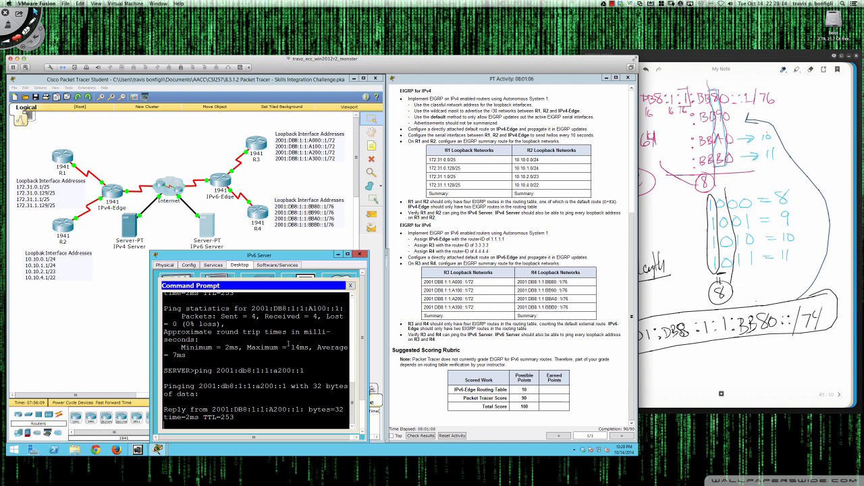
{"action": "left_click", "coordinate": [359, 254]}
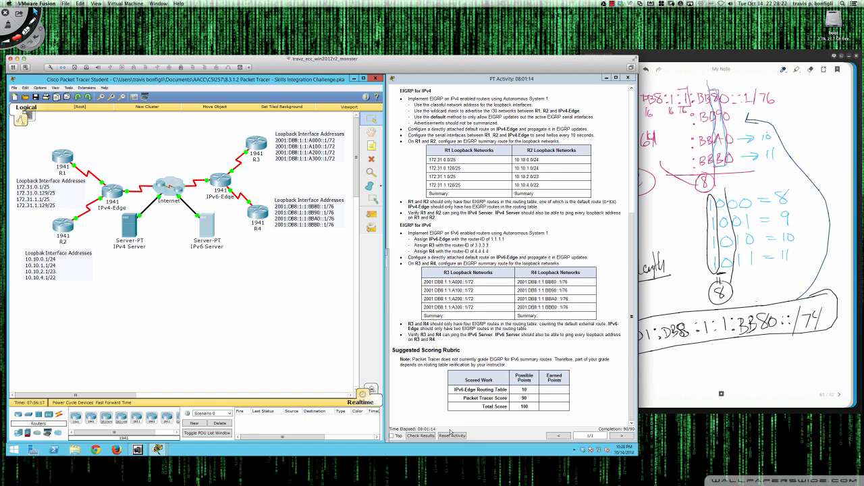
Check the activity results, review the assessment items for all routers, and return to the topology
{"action": "left_click", "coordinate": [420, 437]}
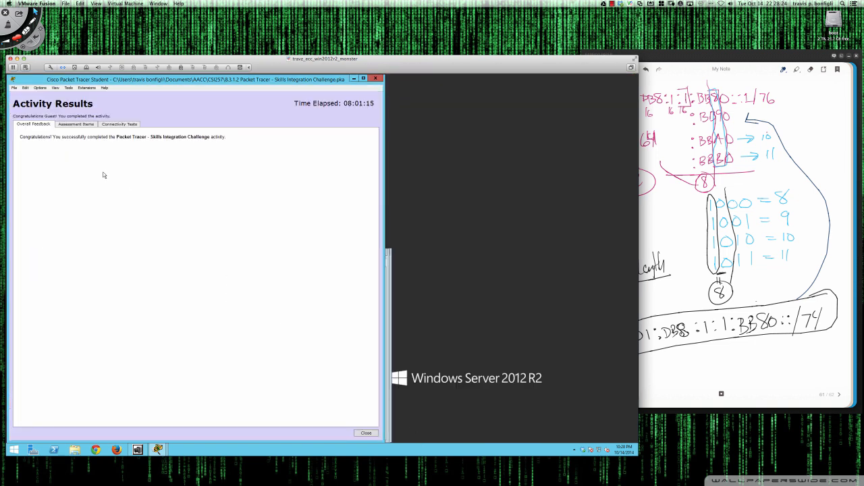
{"action": "left_click", "coordinate": [78, 125]}
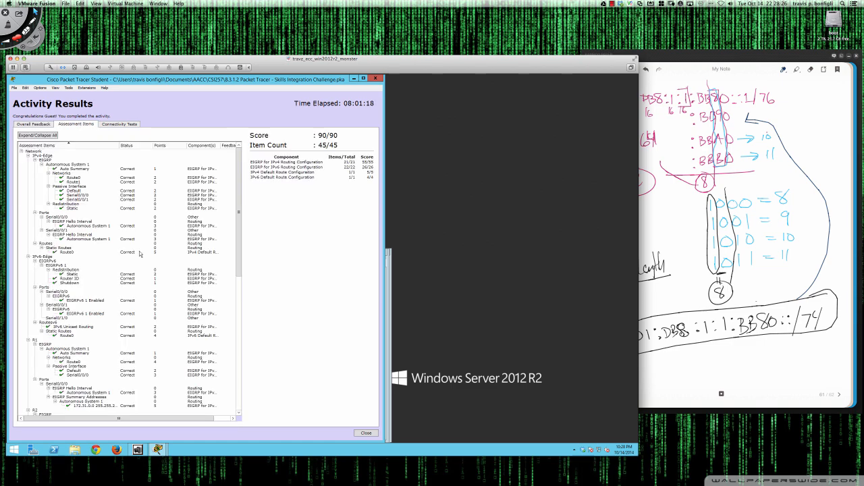
{"action": "scroll", "coordinate": [140, 253], "scroll_direction": "down", "scroll_amount": 15}
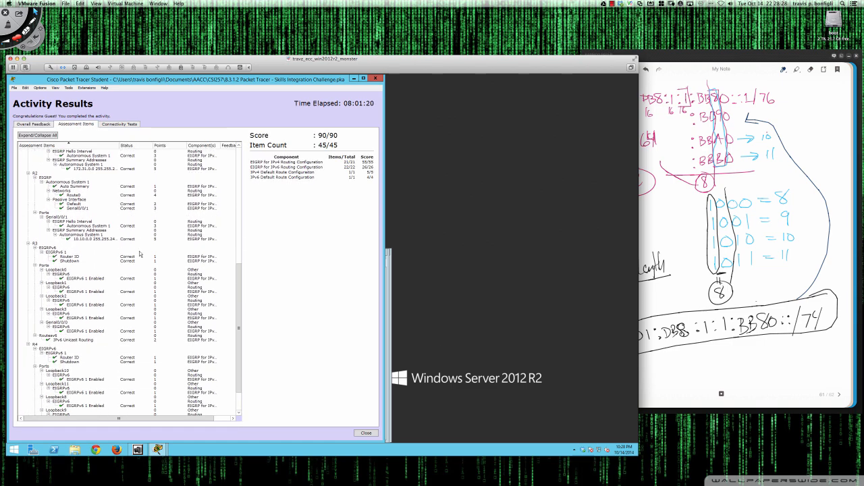
{"action": "scroll", "coordinate": [140, 253], "scroll_direction": "down", "scroll_amount": 3}
{"action": "scroll", "coordinate": [140, 253], "scroll_direction": "up", "scroll_amount": 18}
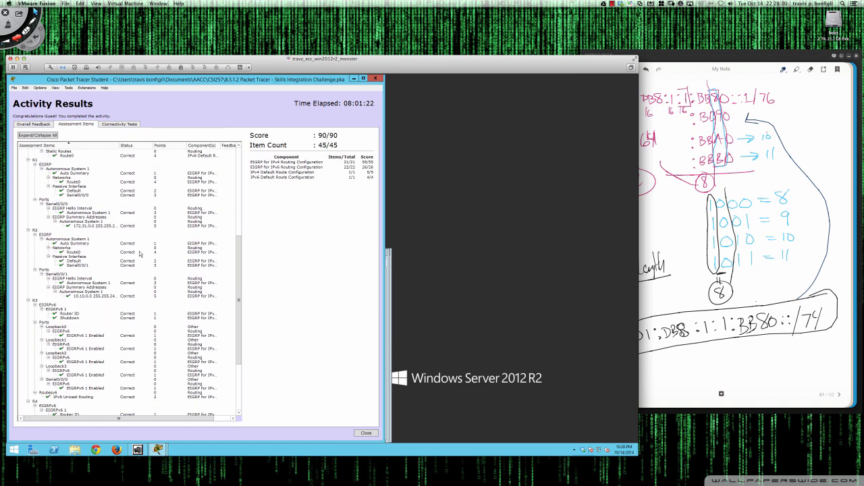
{"action": "left_click", "coordinate": [376, 79]}
{"action": "left_click_drag", "start_coordinate": [362, 92], "coordinate": [547, 83]}
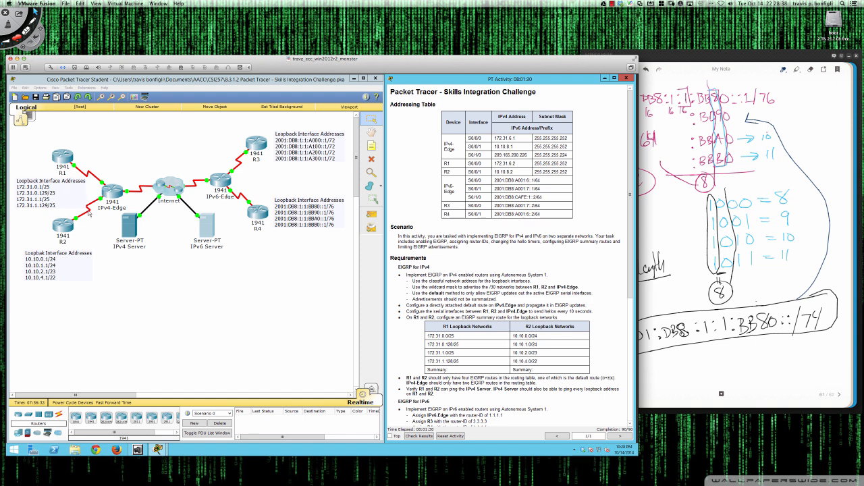
Enter privileged mode on R2 and display its full IPv4 routing table
{"action": "left_click", "coordinate": [62, 227]}
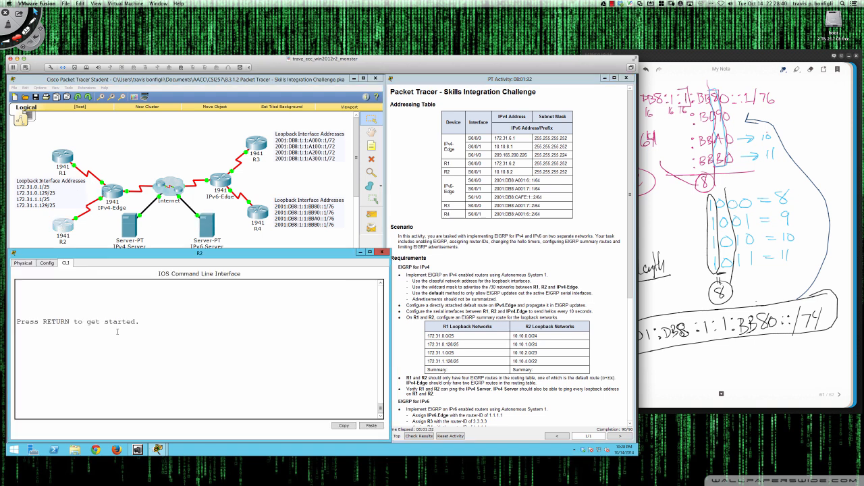
{"action": "key", "text": "Return"}
{"action": "key", "text": "Return"}
{"action": "type", "text": "en"}
{"action": "key", "text": "Return"}
{"action": "type", "text": "sh ip route"}
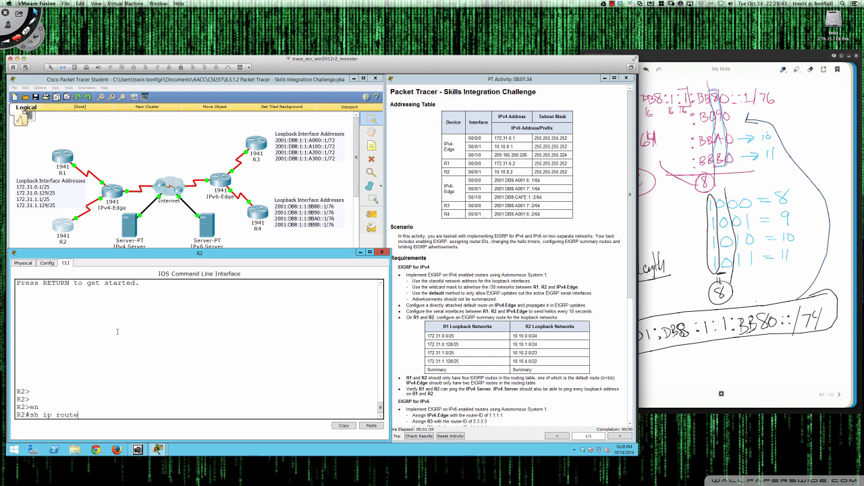
{"action": "key", "text": "Return"}
{"action": "key", "text": "space"}
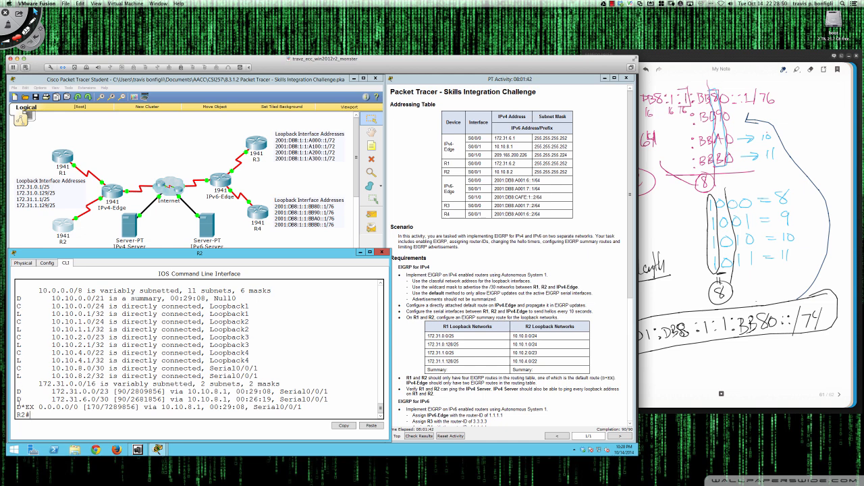
Enter privileged mode on R1 and display its full IPv4 routing table
{"action": "left_click", "coordinate": [64, 156]}
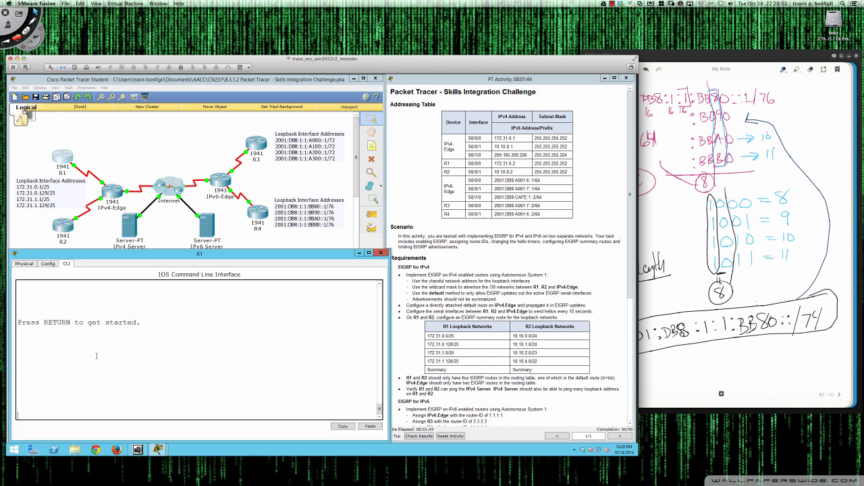
{"action": "key", "text": "Return"}
{"action": "key", "text": "Return"}
{"action": "type", "text": "en"}
{"action": "key", "text": "Return"}
{"action": "type", "text": "sh ip r"}
{"action": "key", "text": "space"}
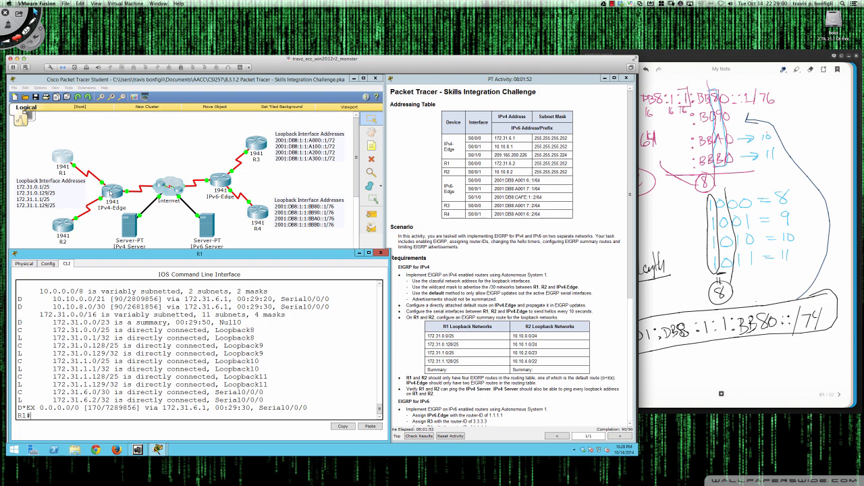
Display IPv4-Edge's IPv4 routing table from privileged mode and highlight the 10.10.0.0/21 and 172.31.0.0/23 summary routes
{"action": "left_click", "coordinate": [111, 196]}
{"action": "key", "text": "Return"}
{"action": "key", "text": "Return"}
{"action": "key", "text": "Return"}
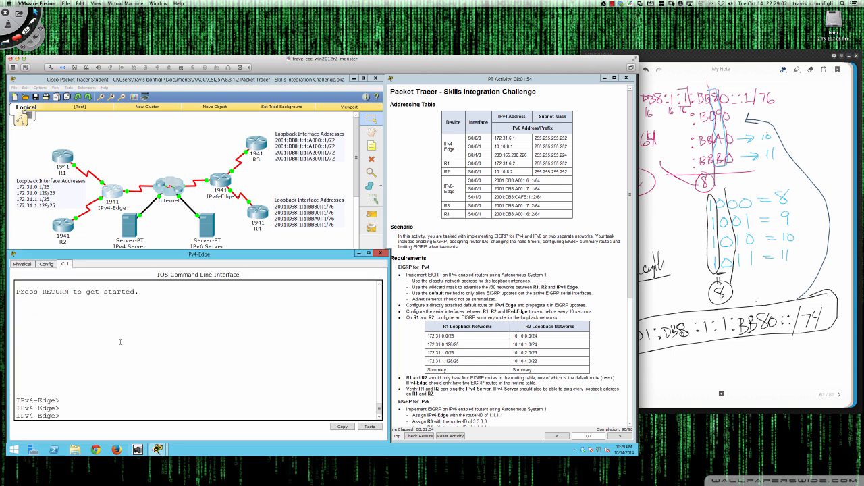
{"action": "type", "text": "en"}
{"action": "key", "text": "Return"}
{"action": "type", "text": "sh ip ro"}
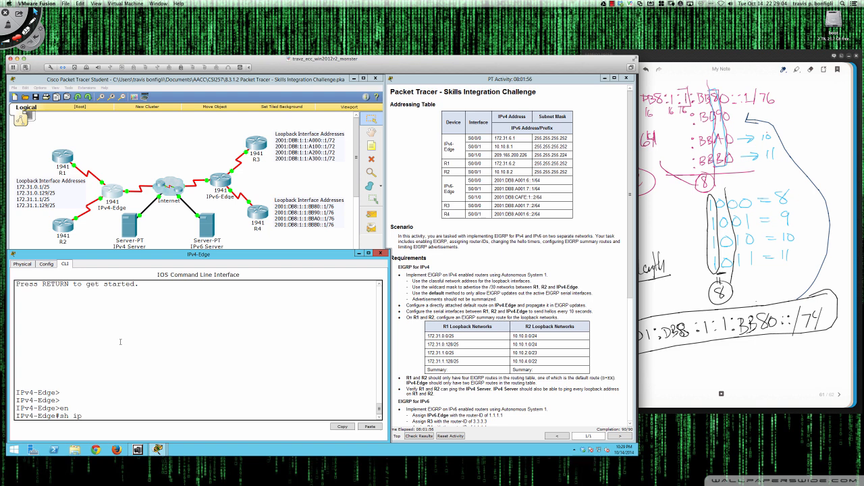
{"action": "key", "text": "Return"}
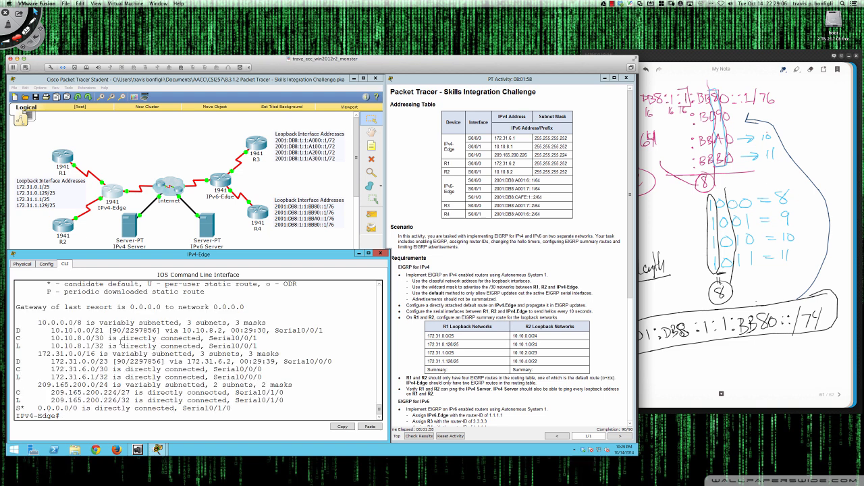
{"action": "left_click_drag", "start_coordinate": [18, 330], "coordinate": [103, 331]}
{"action": "left_click_drag", "start_coordinate": [19, 361], "coordinate": [108, 365]}
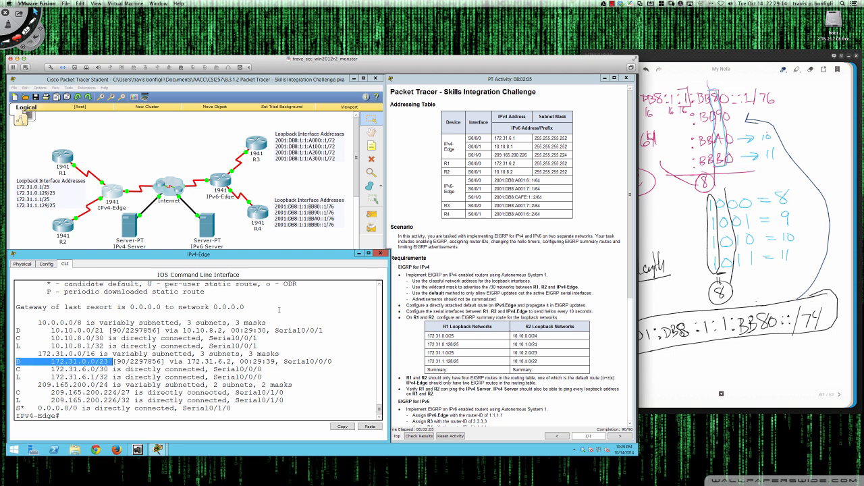
{"action": "left_click", "coordinate": [294, 242]}
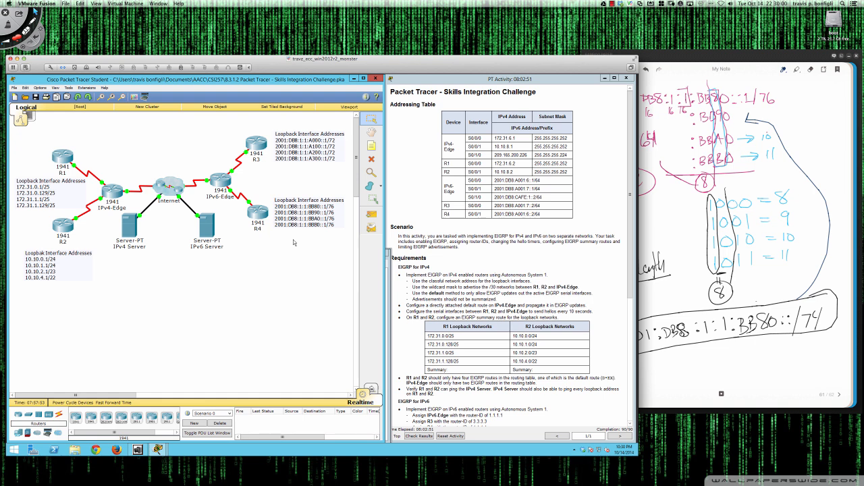
Switch to Bamboo Dock and leaf back through the handwritten summary calculations to the 172.31.0.0/23 page
{"action": "left_click", "coordinate": [700, 224]}
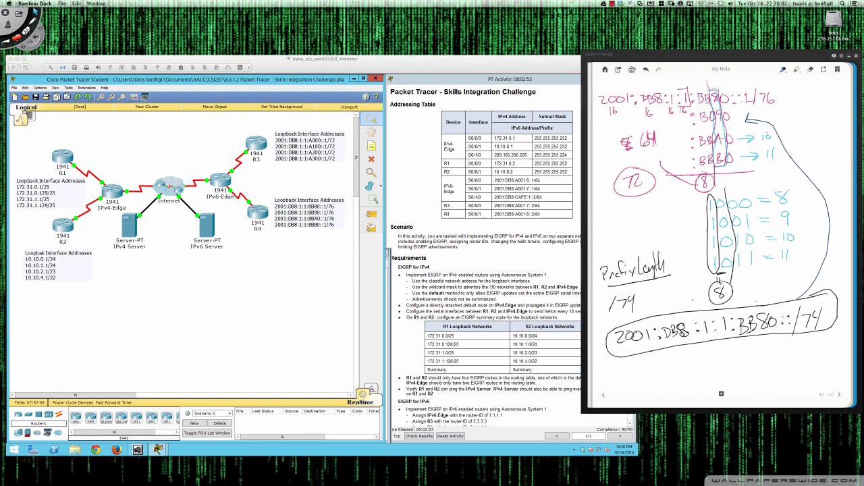
{"action": "left_click", "coordinate": [605, 398]}
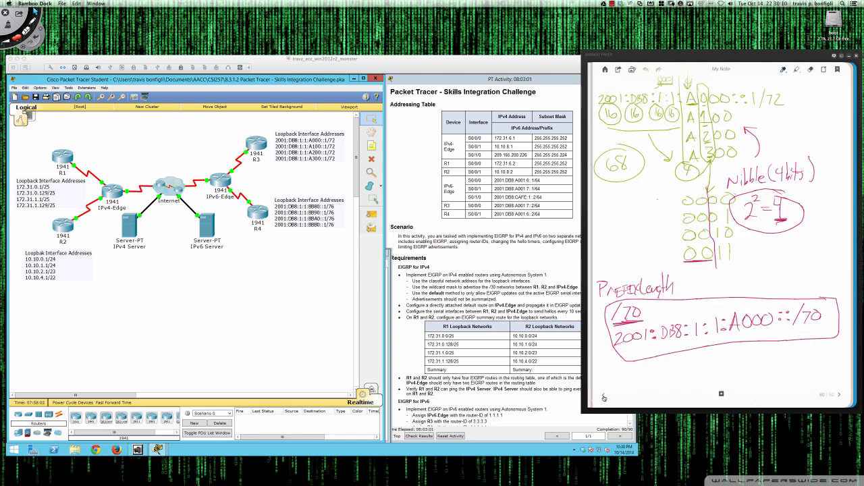
{"action": "left_click", "coordinate": [605, 397]}
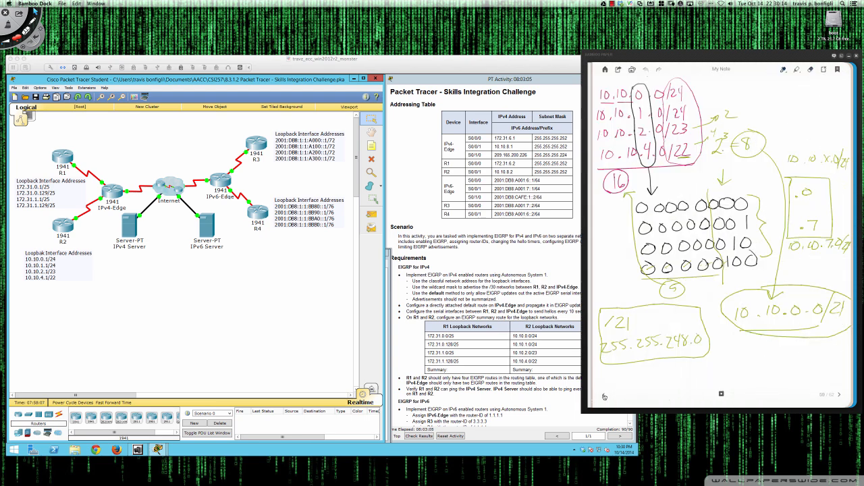
{"action": "left_click", "coordinate": [604, 398]}
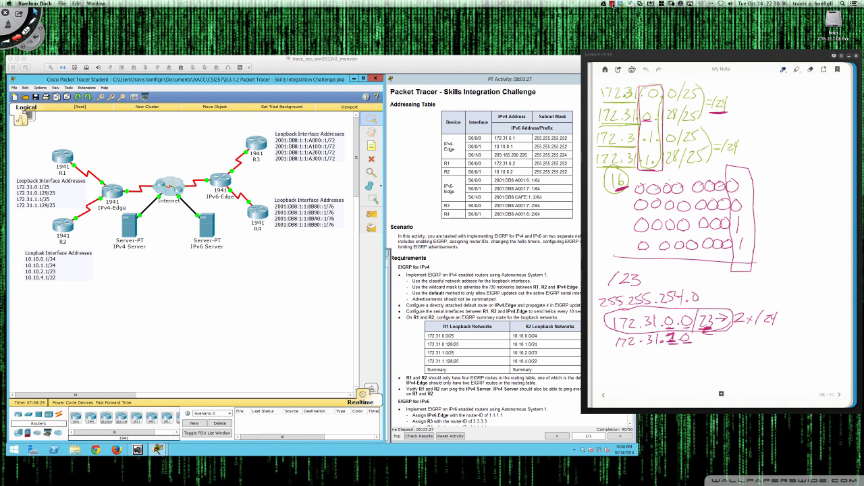
{"action": "left_click", "coordinate": [612, 3]}
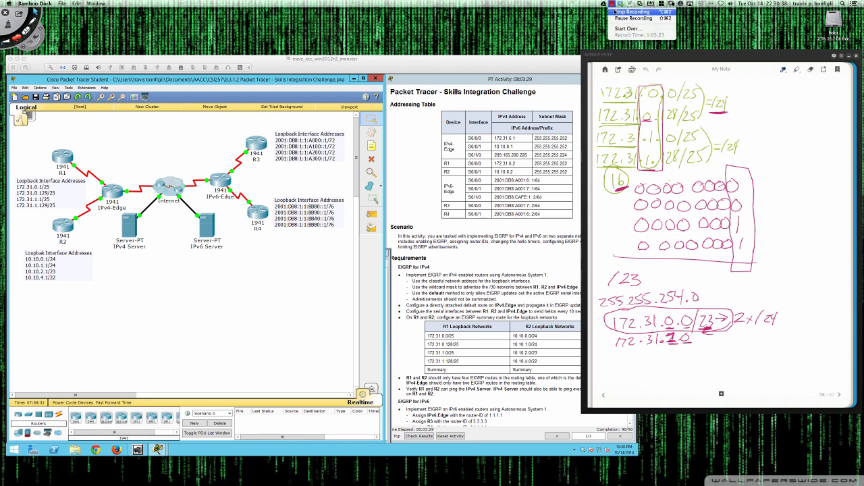